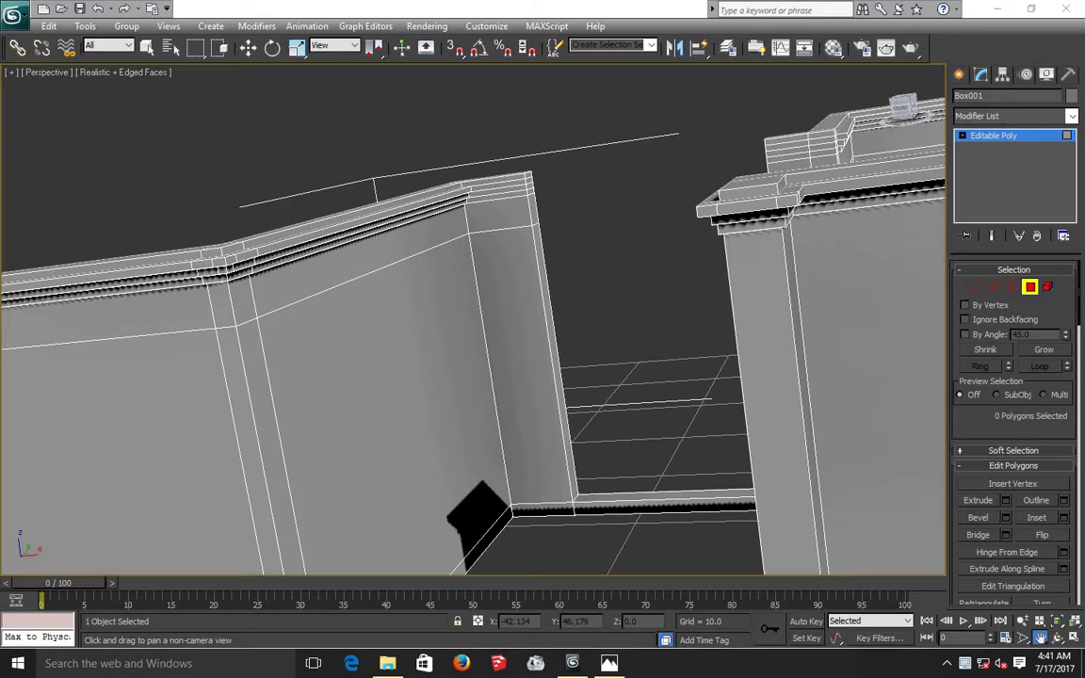
Step: Bring the door frame into view and select the pillar's five top-corner faces
{"action": "middle_click_drag", "start_coordinate": [540, 412], "coordinate": [502, 381]}
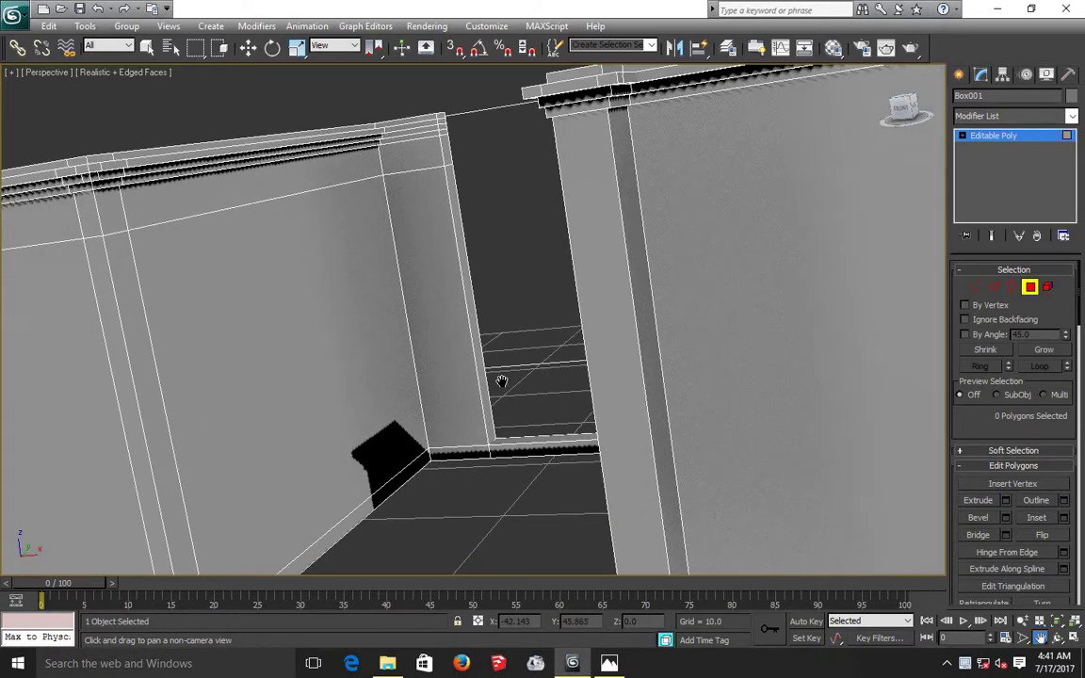
{"action": "scroll", "coordinate": [502, 381], "scroll_direction": "down", "scroll_amount": 3}
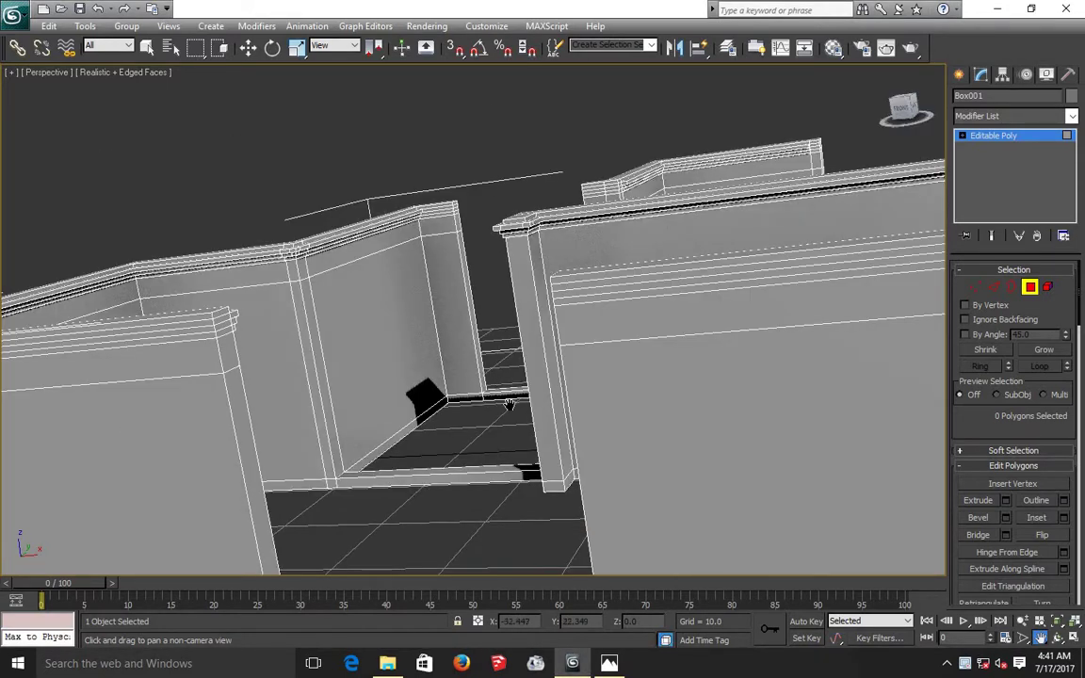
{"action": "middle_click_drag", "start_coordinate": [502, 381], "coordinate": [511, 408]}
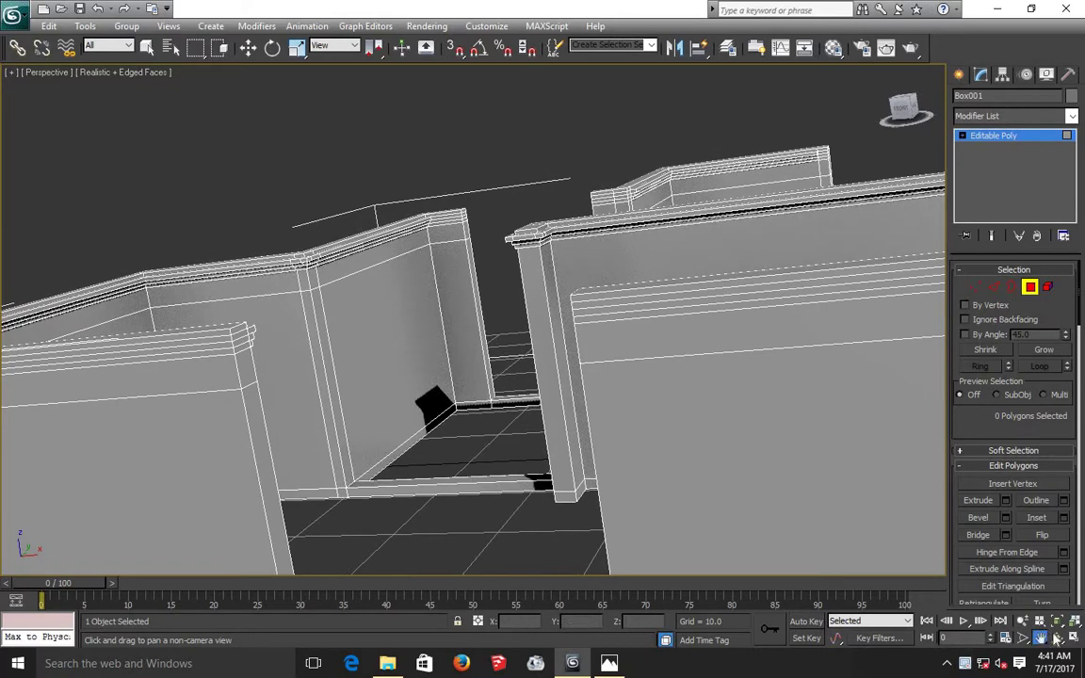
{"action": "left_click", "coordinate": [1056, 638]}
{"action": "mouse_move", "coordinate": [435, 356]}
{"action": "left_mouse_down"}
{"action": "mouse_move", "coordinate": [499, 426]}
{"action": "mouse_move", "coordinate": [522, 408]}
{"action": "mouse_move", "coordinate": [494, 287]}
{"action": "mouse_move", "coordinate": [501, 301]}
{"action": "mouse_move", "coordinate": [500, 267]}
{"action": "mouse_move", "coordinate": [472, 284]}
{"action": "mouse_move", "coordinate": [340, 102]}
{"action": "left_mouse_up"}
{"action": "left_click", "coordinate": [247, 47]}
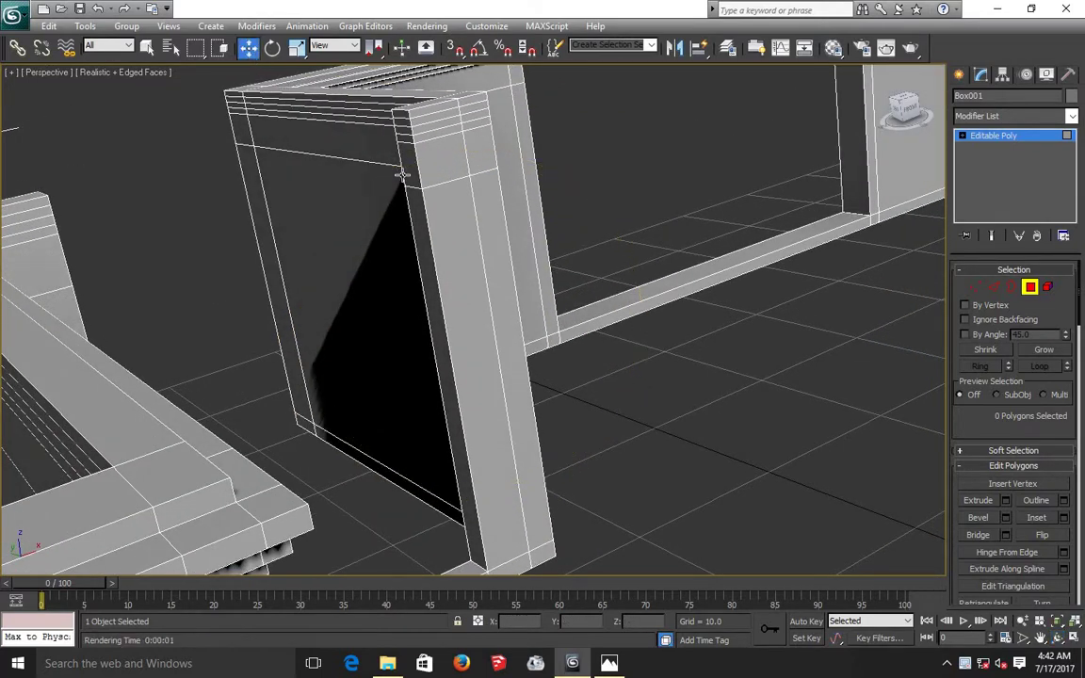
{"action": "left_click", "coordinate": [407, 175]}
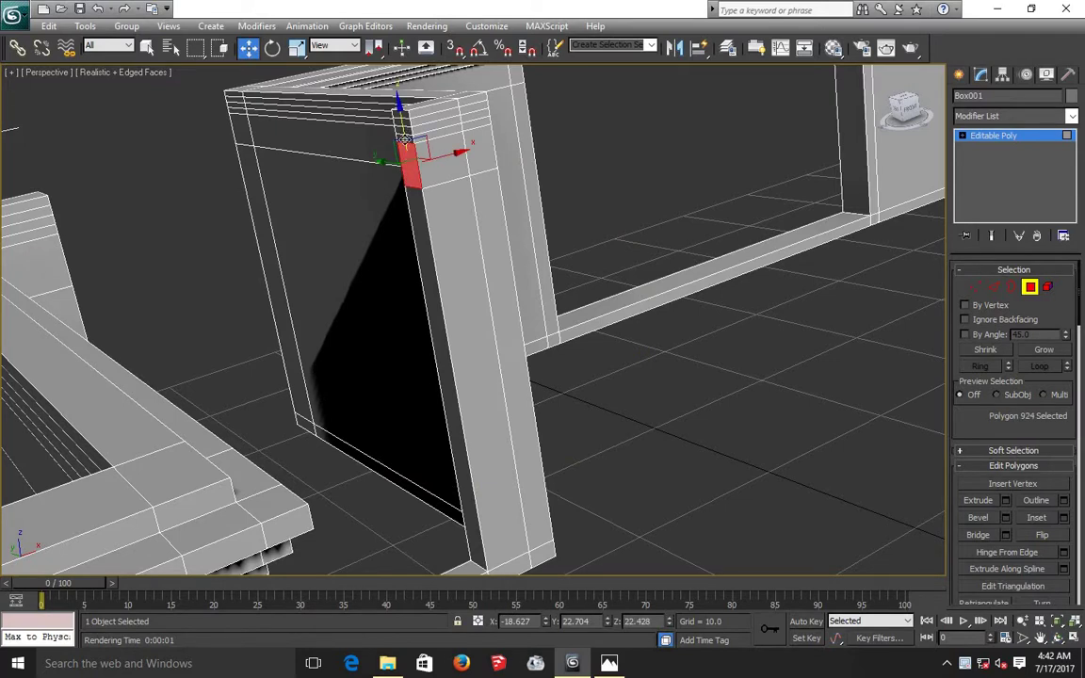
{"action": "left_click", "coordinate": [403, 127], "text": "ctrl"}
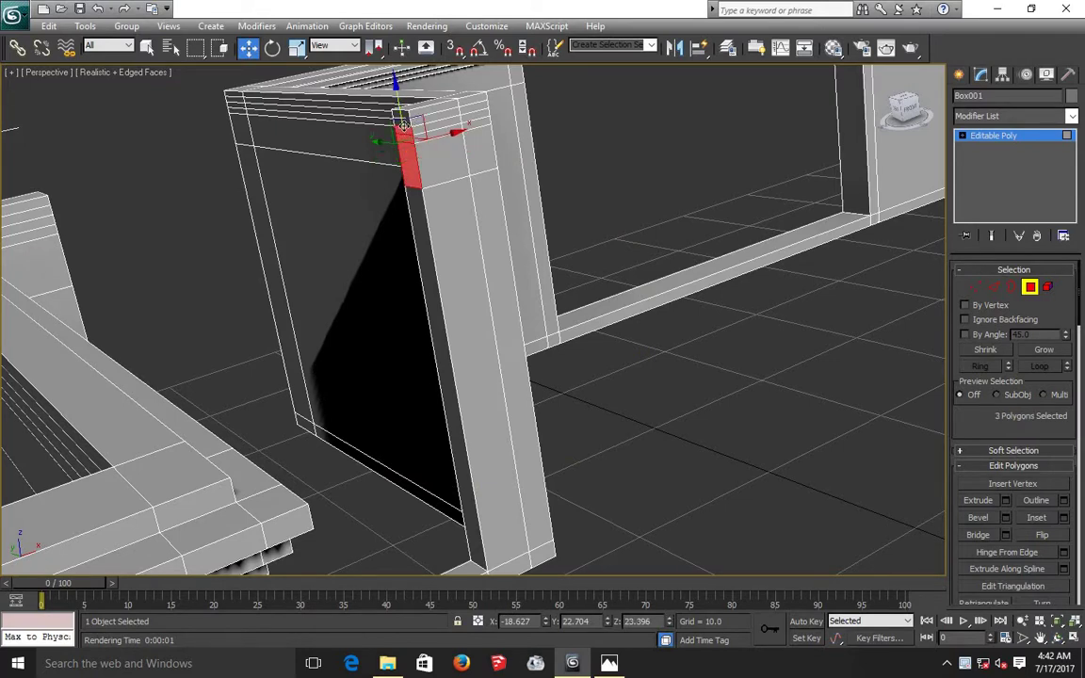
{"action": "left_click", "coordinate": [400, 117], "text": "ctrl"}
{"action": "left_click", "coordinate": [401, 117], "text": "ctrl"}
Step: Extrude those faces to a height of about 6.2 into a long beam, then deselect
{"action": "left_click", "coordinate": [1007, 501]}
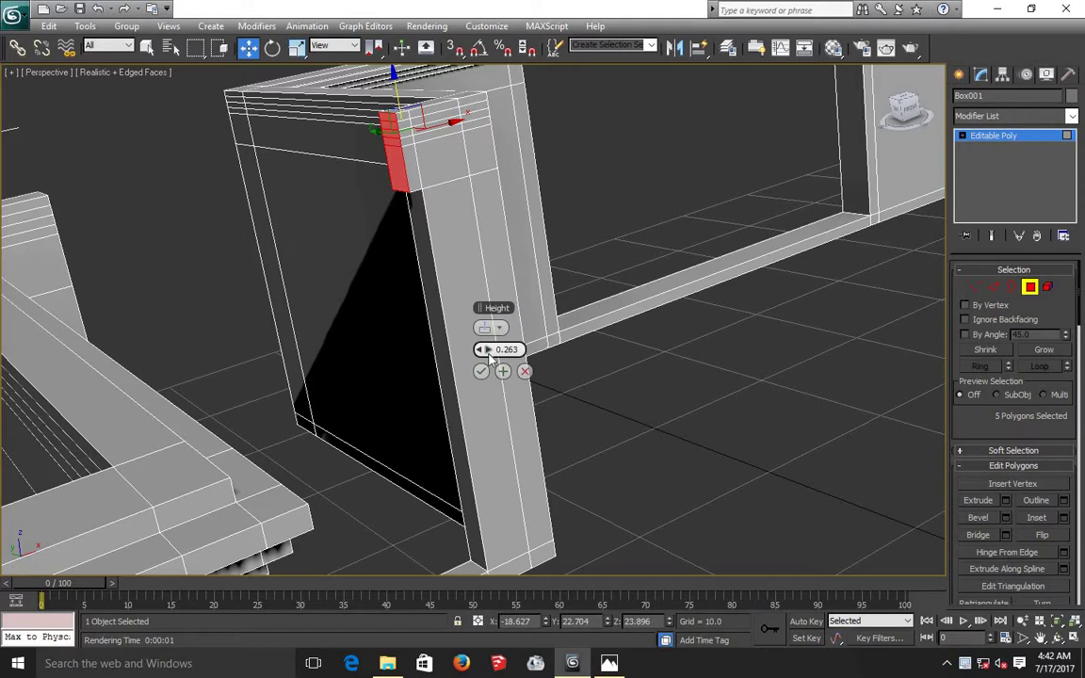
{"action": "left_click_drag", "start_coordinate": [485, 350], "coordinate": [521, 350]}
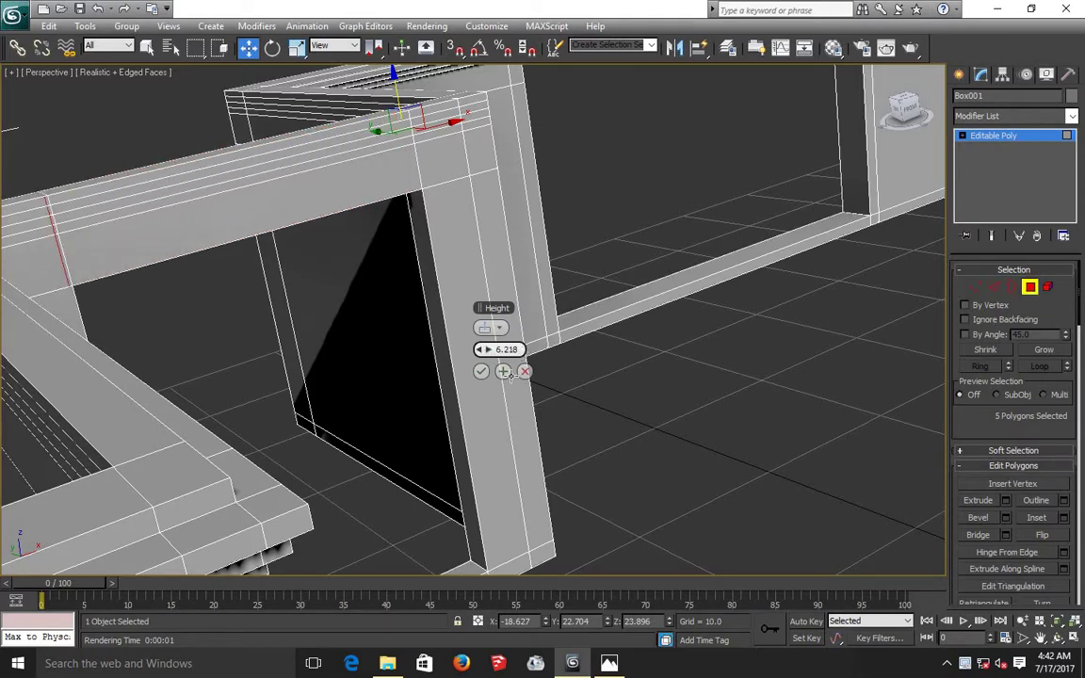
{"action": "left_click", "coordinate": [481, 371]}
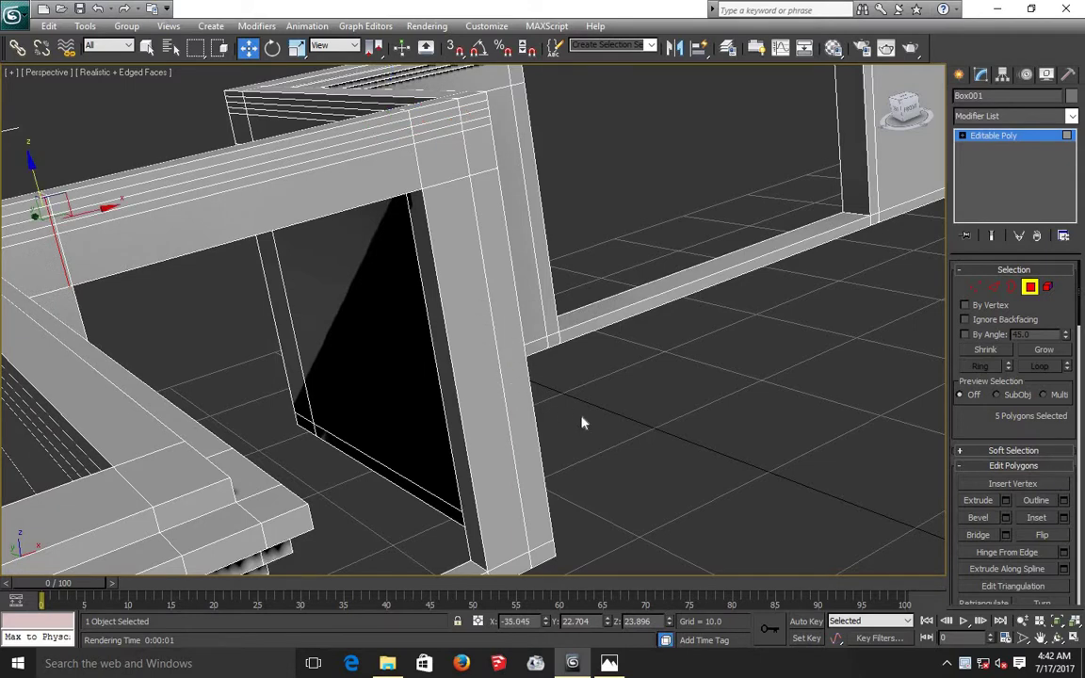
{"action": "left_click", "coordinate": [603, 438]}
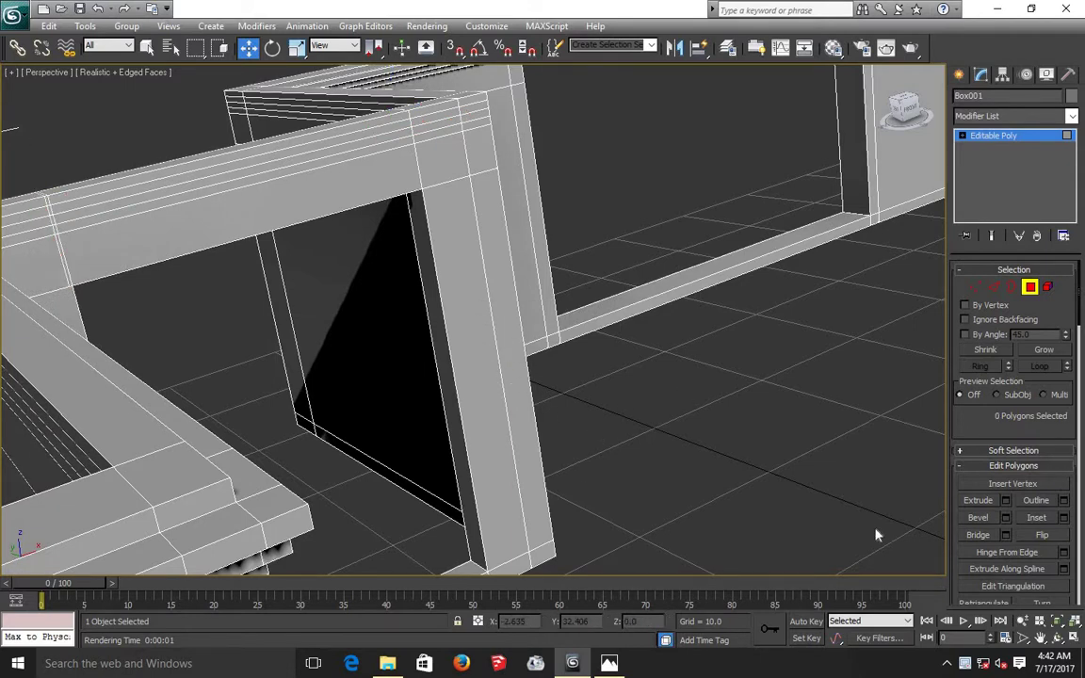
Step: Move the view to the other wall and select its five top-corner faces
{"action": "left_click", "coordinate": [1040, 637]}
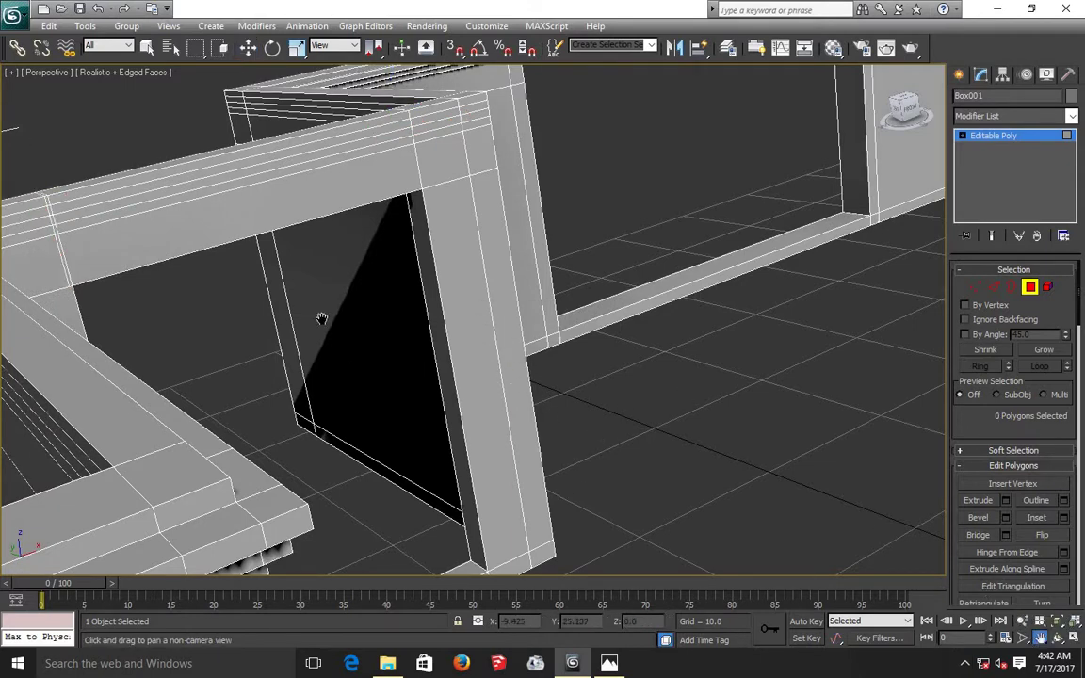
{"action": "left_click_drag", "start_coordinate": [320, 332], "coordinate": [561, 224]}
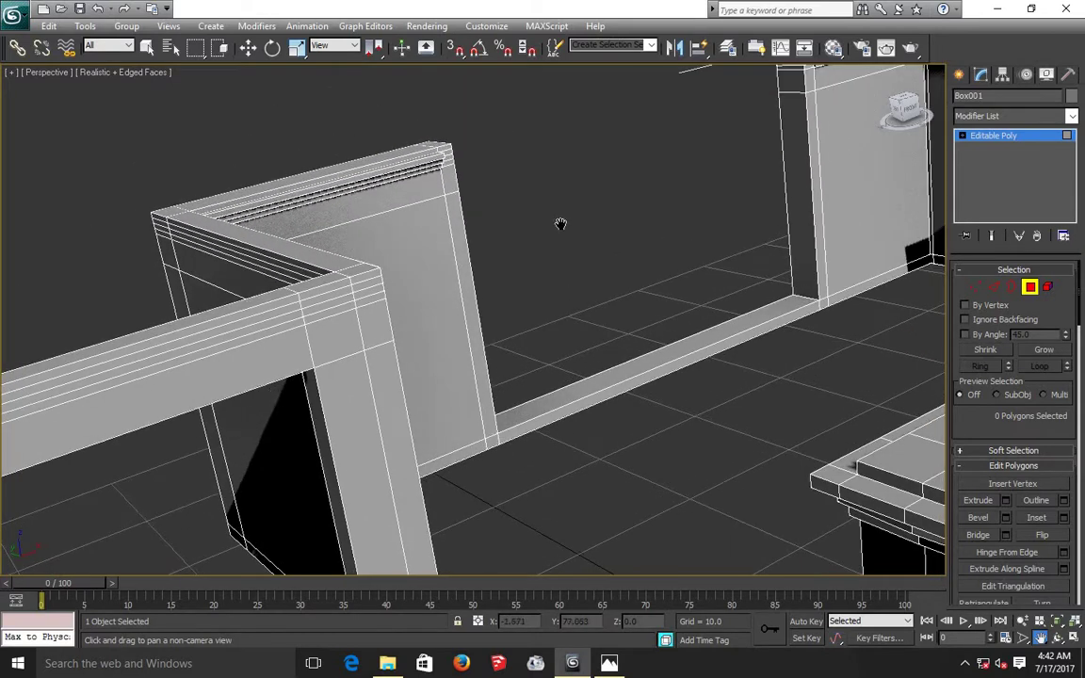
{"action": "mouse_move", "coordinate": [432, 315]}
{"action": "left_mouse_down"}
{"action": "mouse_move", "coordinate": [358, 369]}
{"action": "mouse_move", "coordinate": [402, 368]}
{"action": "left_mouse_up"}
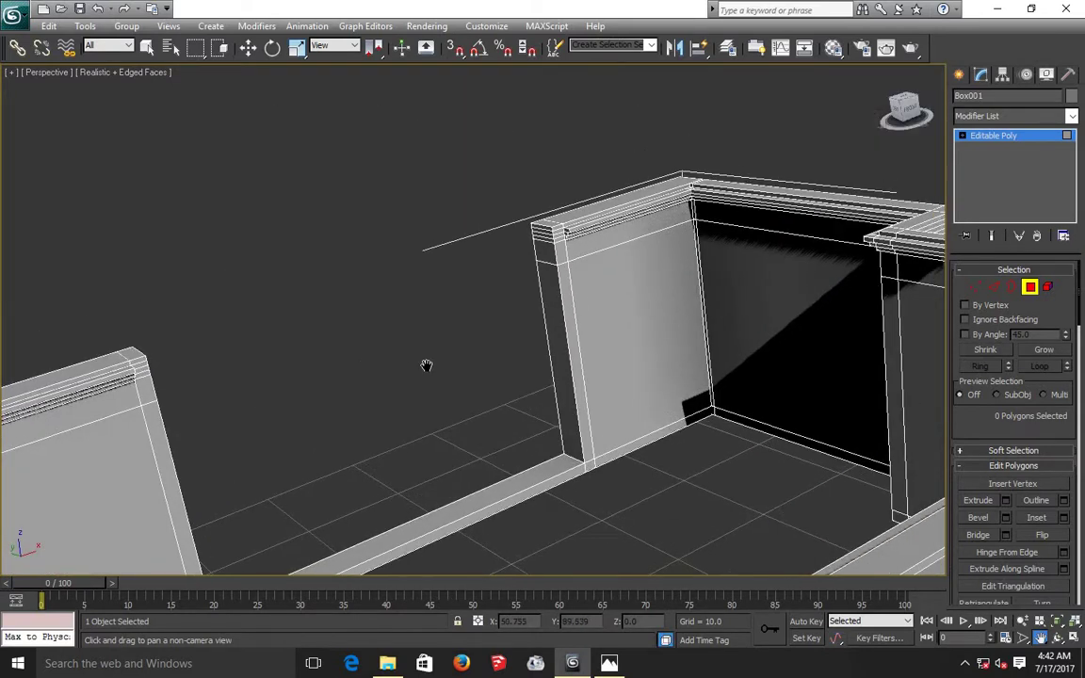
{"action": "scroll", "coordinate": [563, 240], "scroll_direction": "up", "scroll_amount": 2}
{"action": "scroll", "coordinate": [584, 247], "scroll_direction": "up", "scroll_amount": 2}
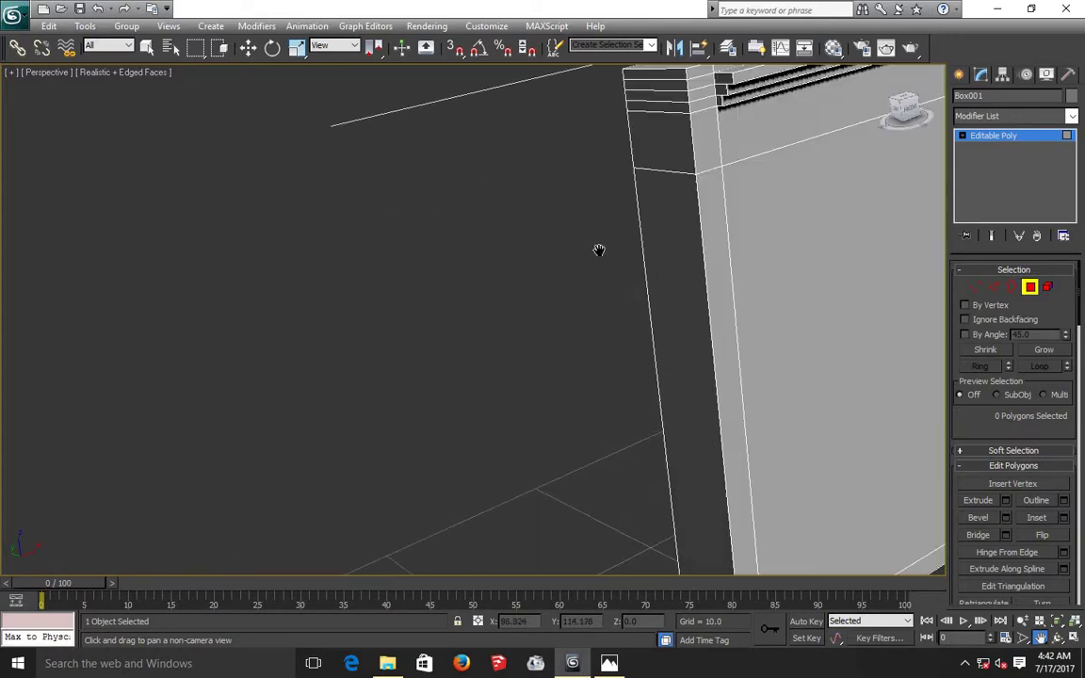
{"action": "scroll", "coordinate": [517, 344], "scroll_direction": "down", "scroll_amount": 2}
{"action": "scroll", "coordinate": [517, 345], "scroll_direction": "down", "scroll_amount": 2}
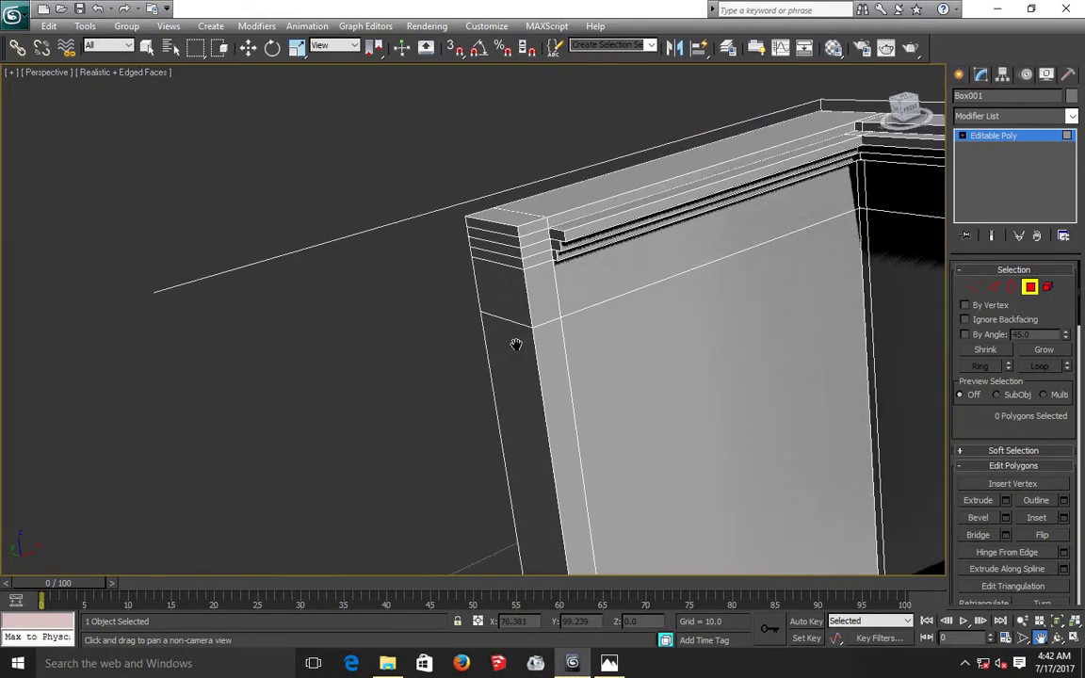
{"action": "left_click", "coordinate": [248, 47]}
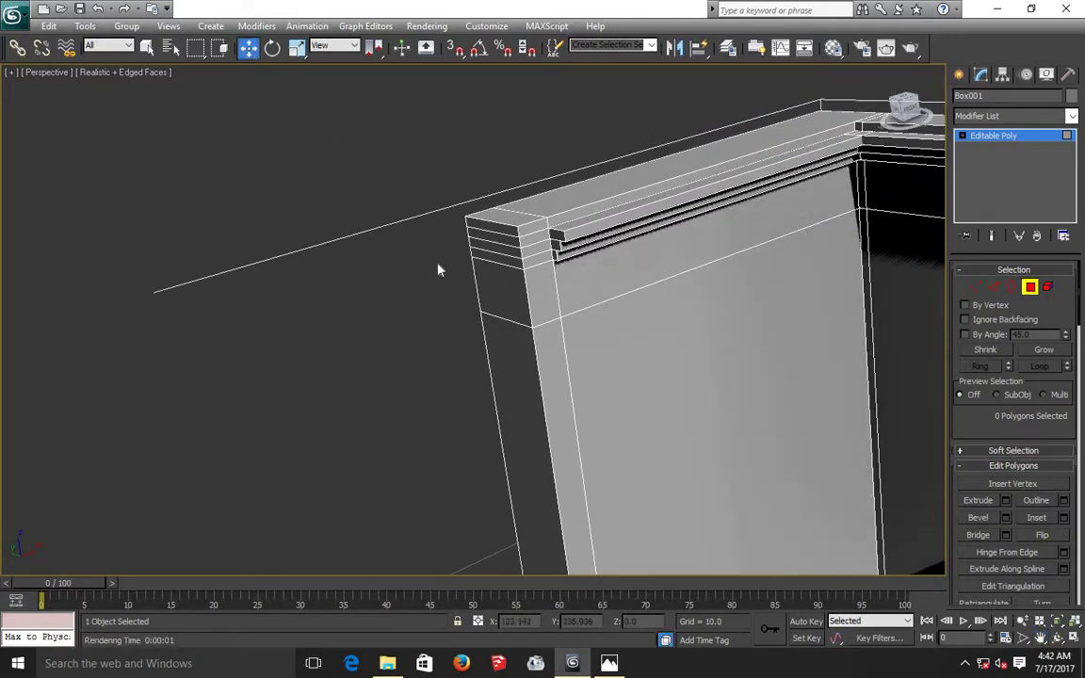
{"action": "left_click", "coordinate": [500, 302]}
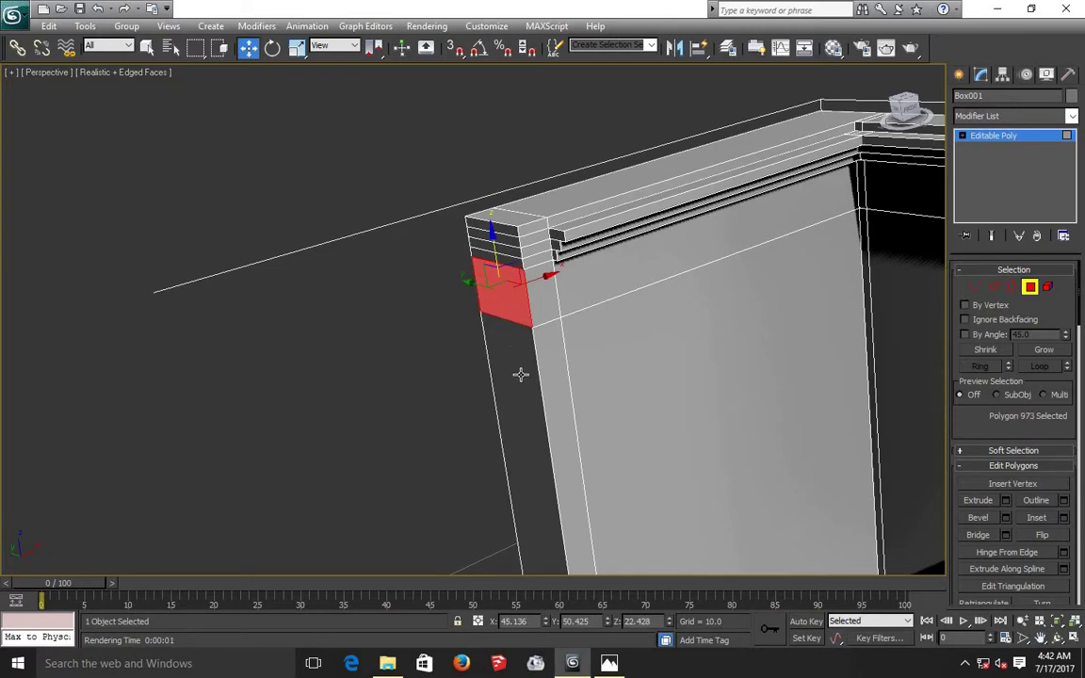
{"action": "left_click", "coordinate": [501, 254], "text": "ctrl"}
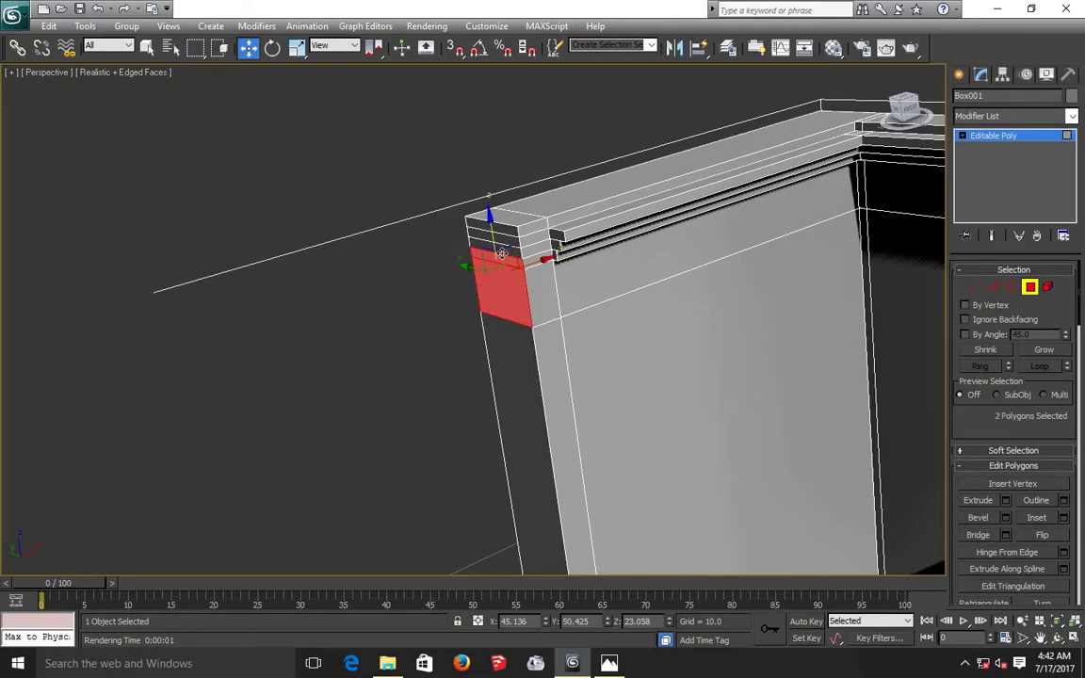
{"action": "left_click", "coordinate": [499, 244], "text": "ctrl"}
{"action": "left_click", "coordinate": [498, 237], "text": "ctrl"}
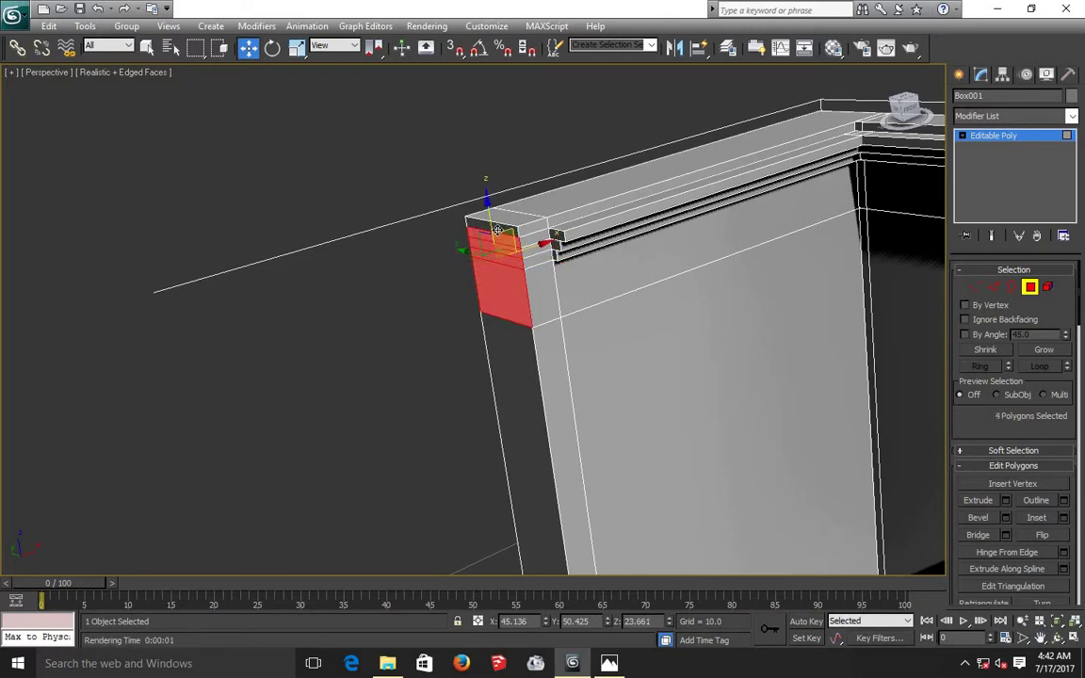
{"action": "left_click", "coordinate": [497, 230], "text": "ctrl"}
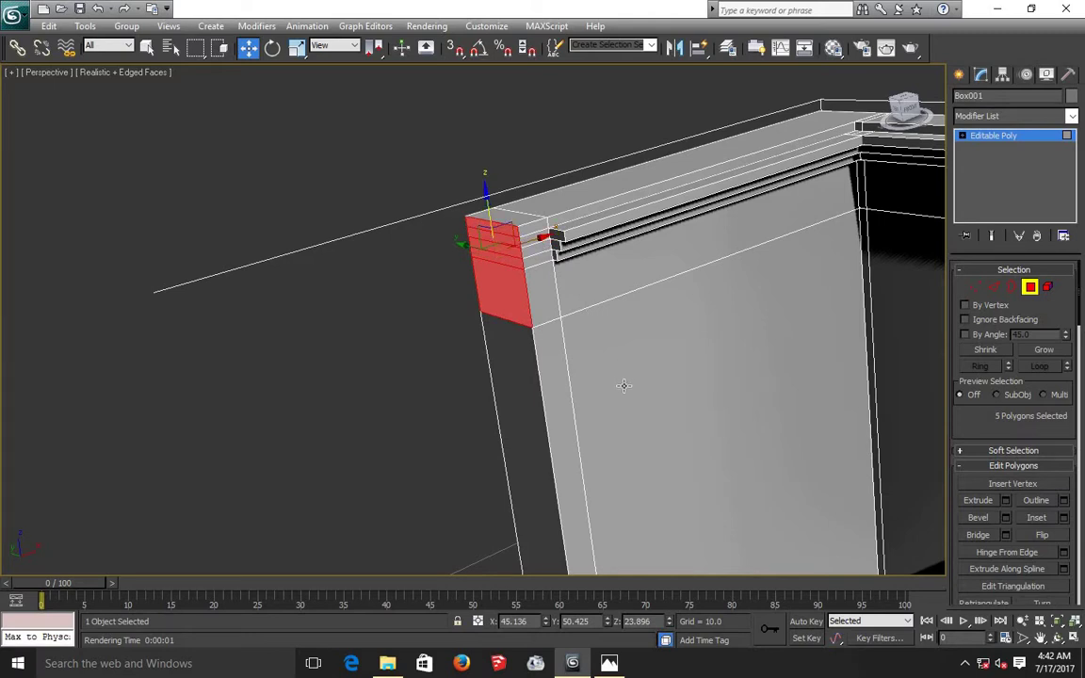
Step: Extrude those faces to a height of about 14.67 so the beam bridges the gap
{"action": "scroll", "coordinate": [624, 385], "scroll_direction": "down", "scroll_amount": 3}
{"action": "scroll", "coordinate": [624, 386], "scroll_direction": "down", "scroll_amount": 3}
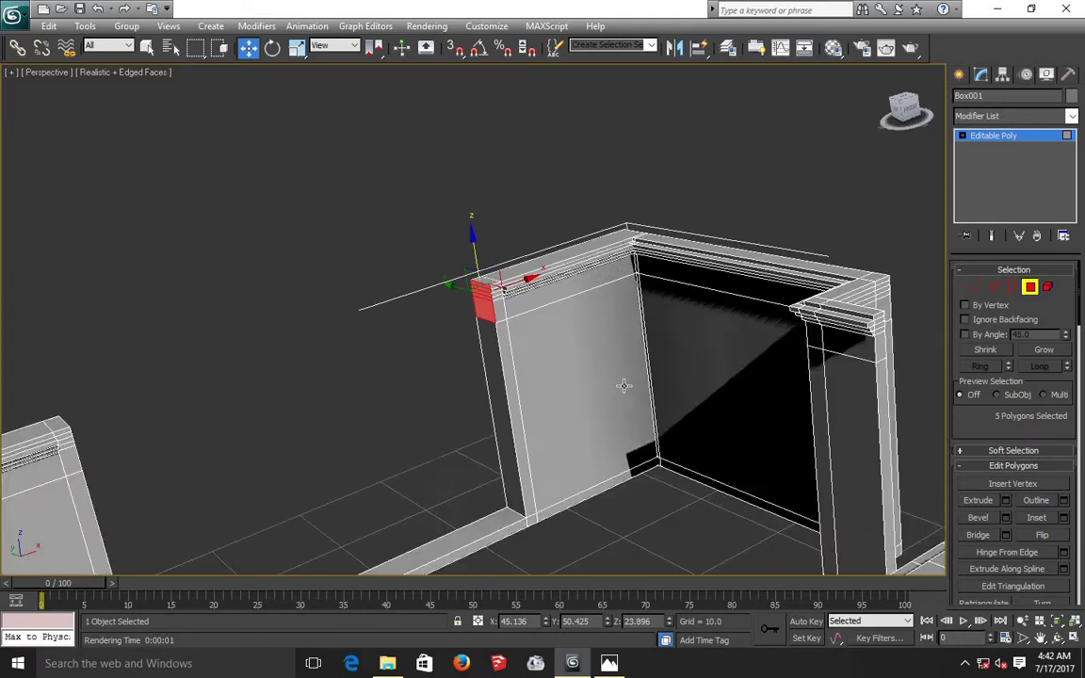
{"action": "left_click", "coordinate": [1009, 506]}
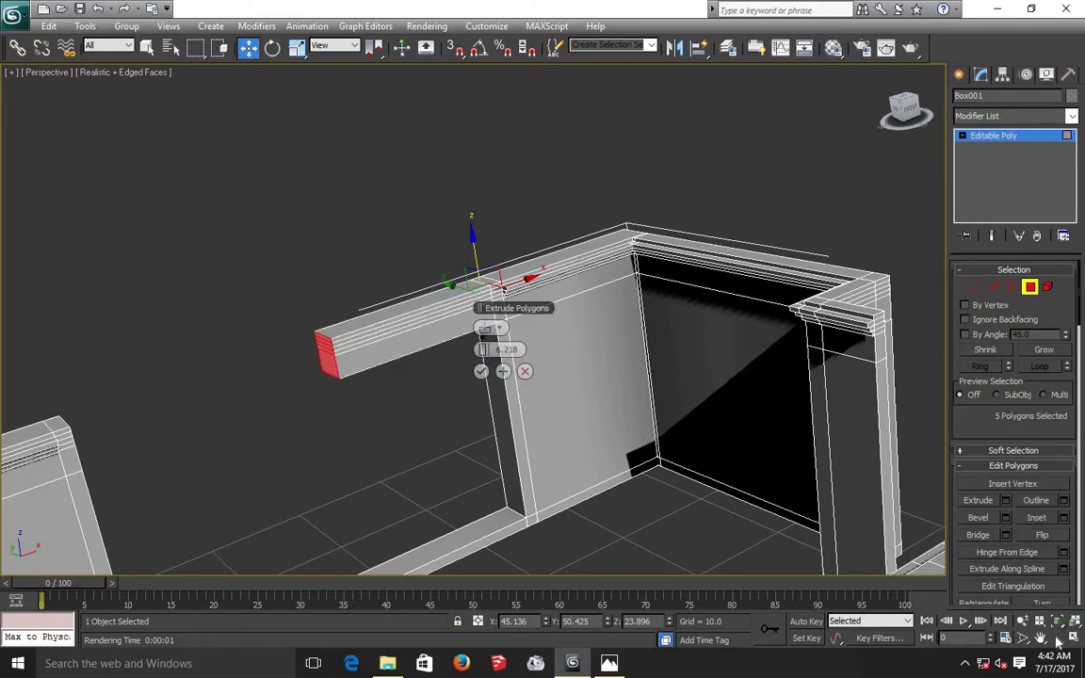
{"action": "left_click", "coordinate": [1057, 637]}
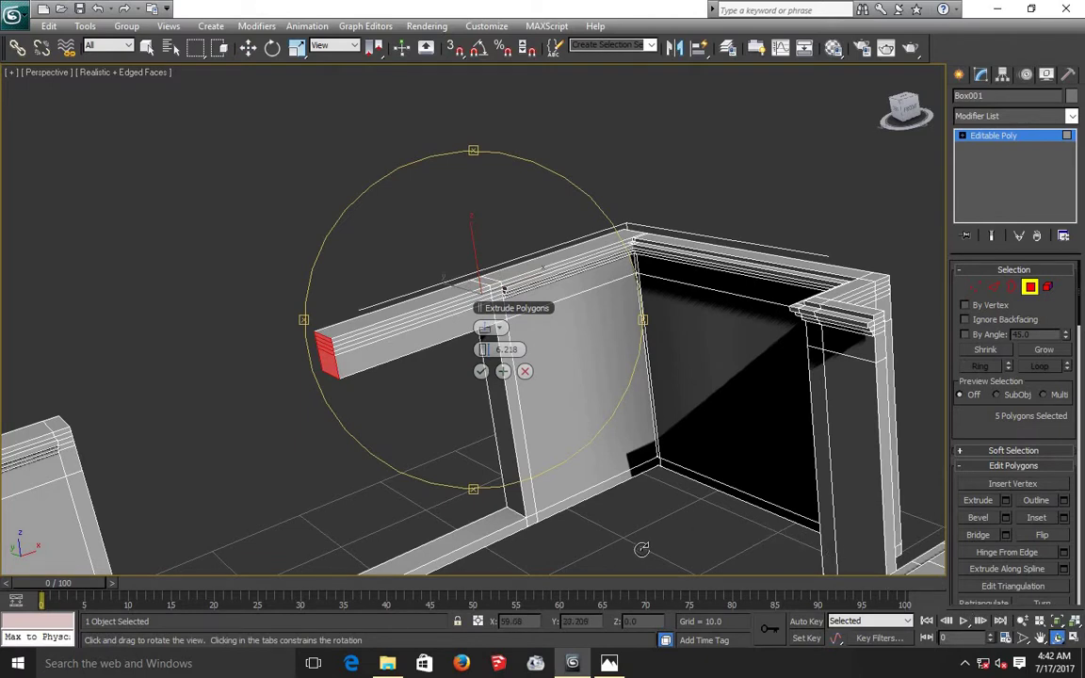
{"action": "left_click_drag", "start_coordinate": [418, 420], "coordinate": [399, 407]}
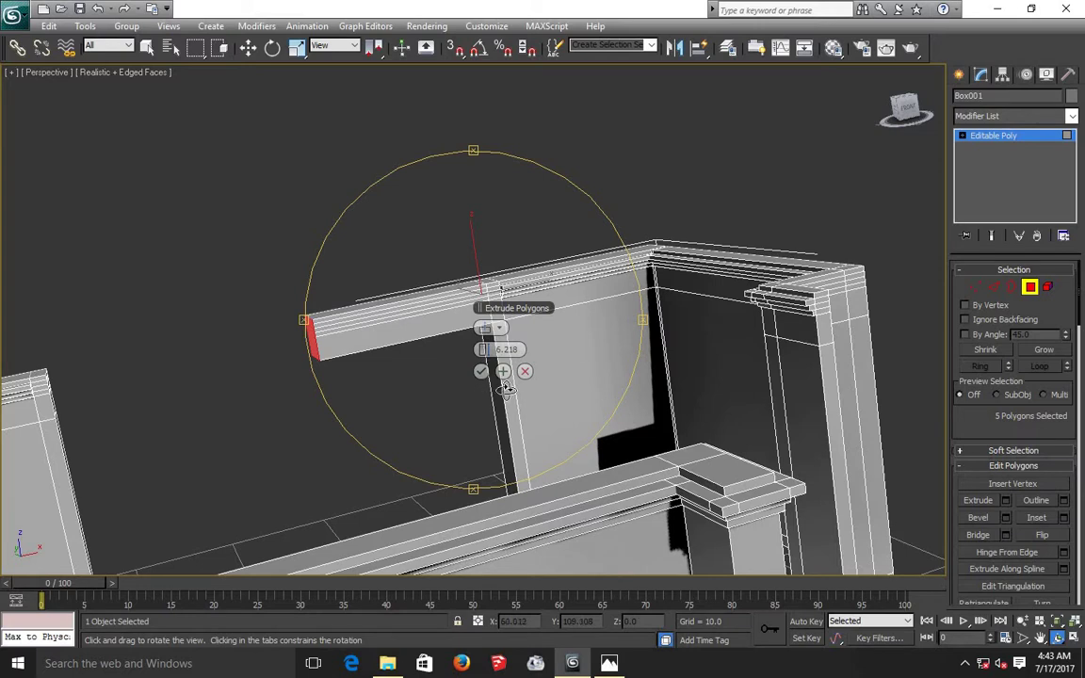
{"action": "left_click_drag", "start_coordinate": [488, 353], "coordinate": [537, 349]}
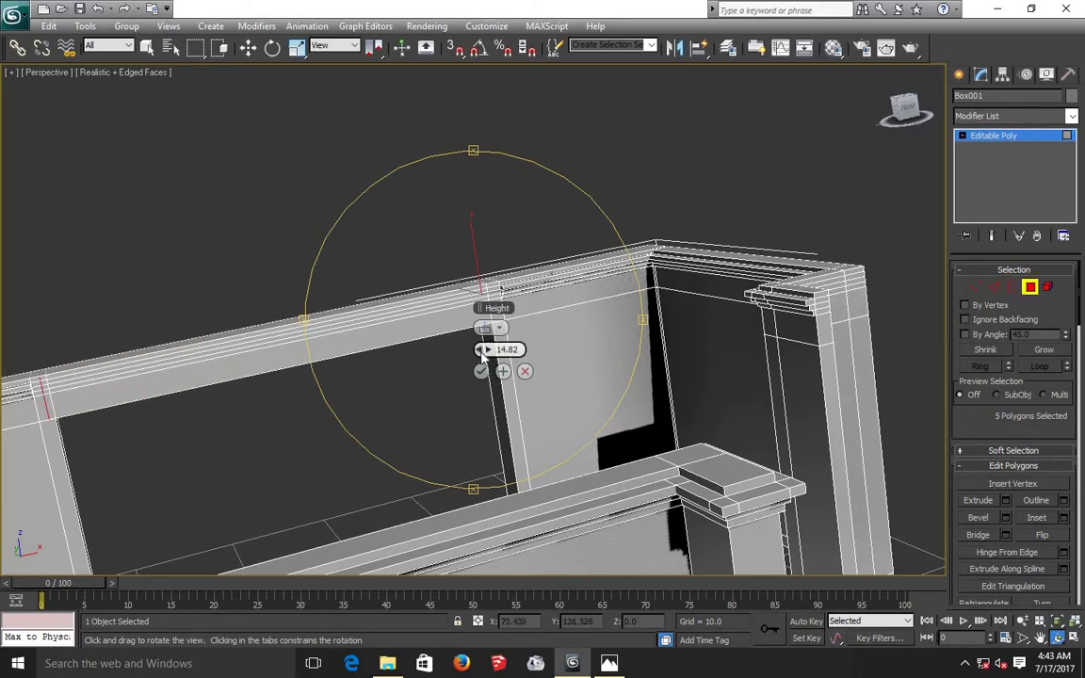
{"action": "left_click_drag", "start_coordinate": [484, 350], "coordinate": [480, 354]}
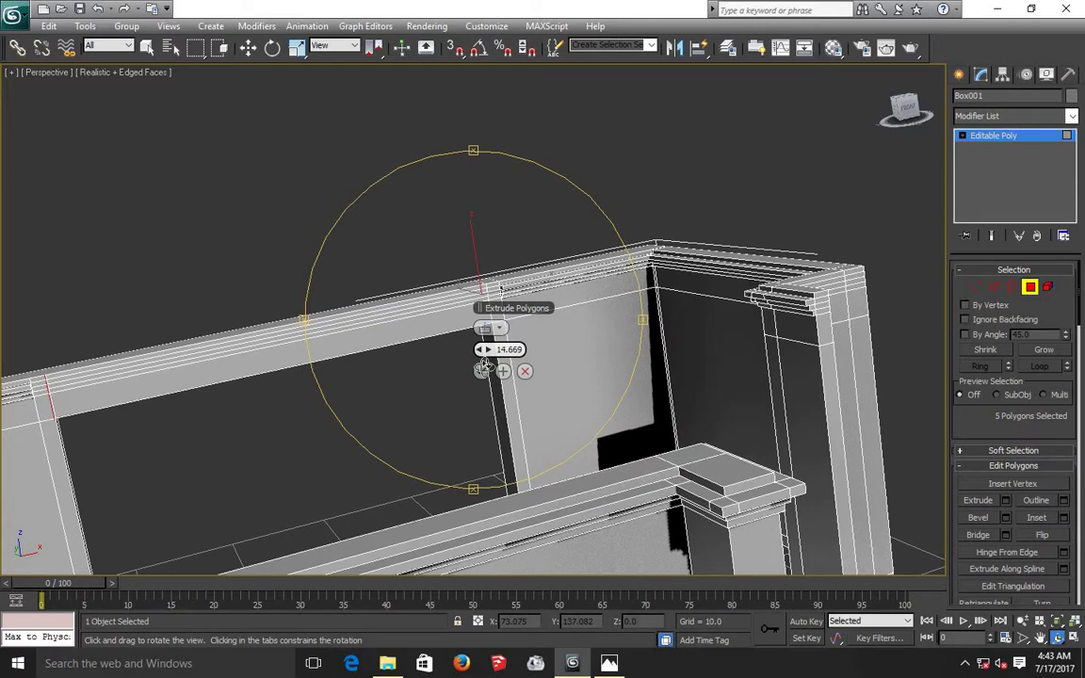
{"action": "left_click", "coordinate": [482, 372]}
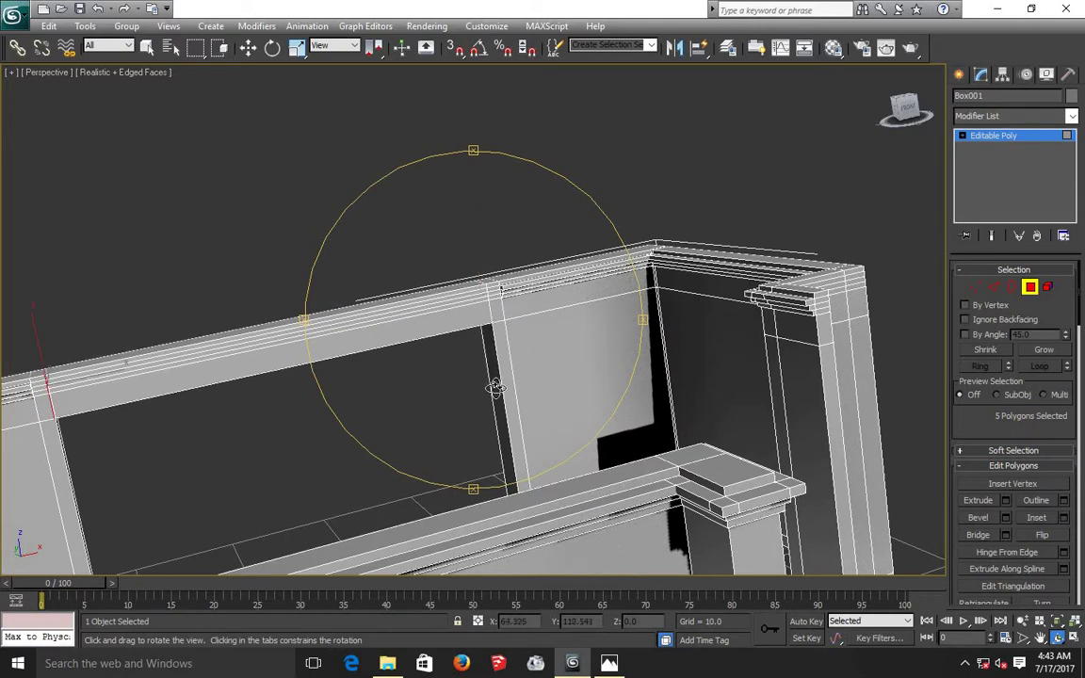
{"action": "mouse_move", "coordinate": [484, 376]}
{"action": "left_mouse_down"}
{"action": "mouse_move", "coordinate": [521, 421]}
{"action": "mouse_move", "coordinate": [545, 417]}
{"action": "mouse_move", "coordinate": [578, 433]}
{"action": "mouse_move", "coordinate": [518, 392]}
{"action": "mouse_move", "coordinate": [512, 437]}
{"action": "mouse_move", "coordinate": [487, 411]}
{"action": "mouse_move", "coordinate": [448, 400]}
{"action": "mouse_move", "coordinate": [444, 409]}
{"action": "mouse_move", "coordinate": [510, 418]}
{"action": "mouse_move", "coordinate": [454, 296]}
{"action": "left_mouse_up"}
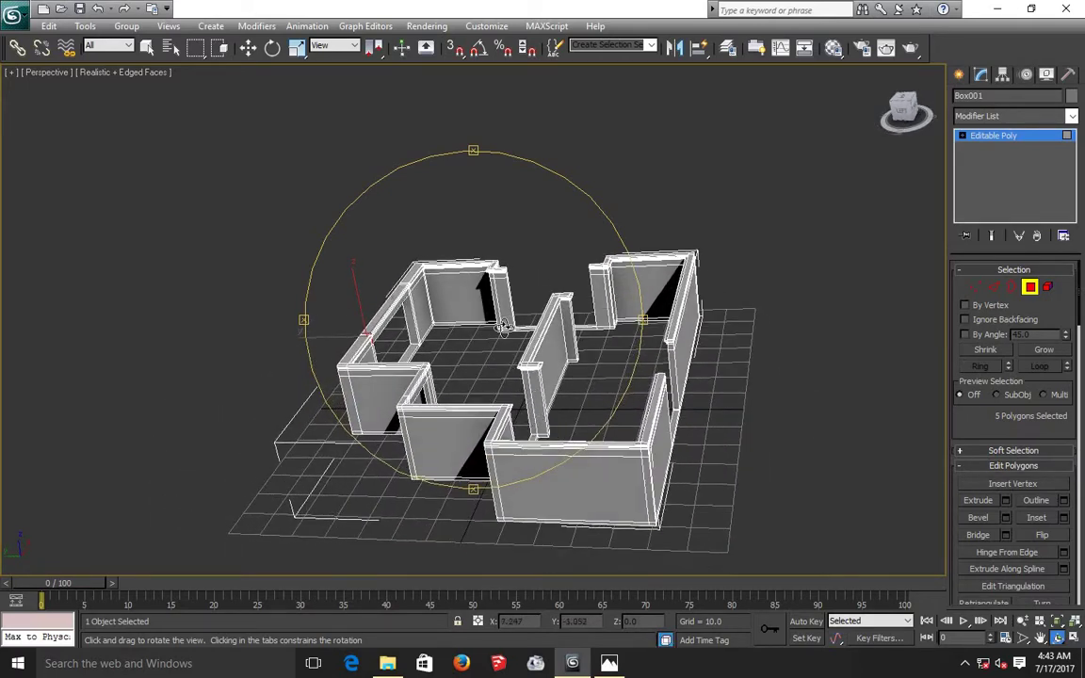
Step: Orbit and pan in close on the stacked trim at the door-frame pillar's top
{"action": "scroll", "coordinate": [503, 326], "scroll_direction": "up", "scroll_amount": 3}
{"action": "scroll", "coordinate": [503, 327], "scroll_direction": "up", "scroll_amount": 3}
{"action": "mouse_move", "coordinate": [514, 390]}
{"action": "left_mouse_down"}
{"action": "mouse_move", "coordinate": [494, 385]}
{"action": "mouse_move", "coordinate": [638, 222]}
{"action": "left_mouse_up"}
{"action": "scroll", "coordinate": [553, 314], "scroll_direction": "up", "scroll_amount": 3}
{"action": "mouse_move", "coordinate": [552, 315]}
{"action": "left_mouse_down"}
{"action": "mouse_move", "coordinate": [572, 315]}
{"action": "mouse_move", "coordinate": [595, 337]}
{"action": "left_mouse_up"}
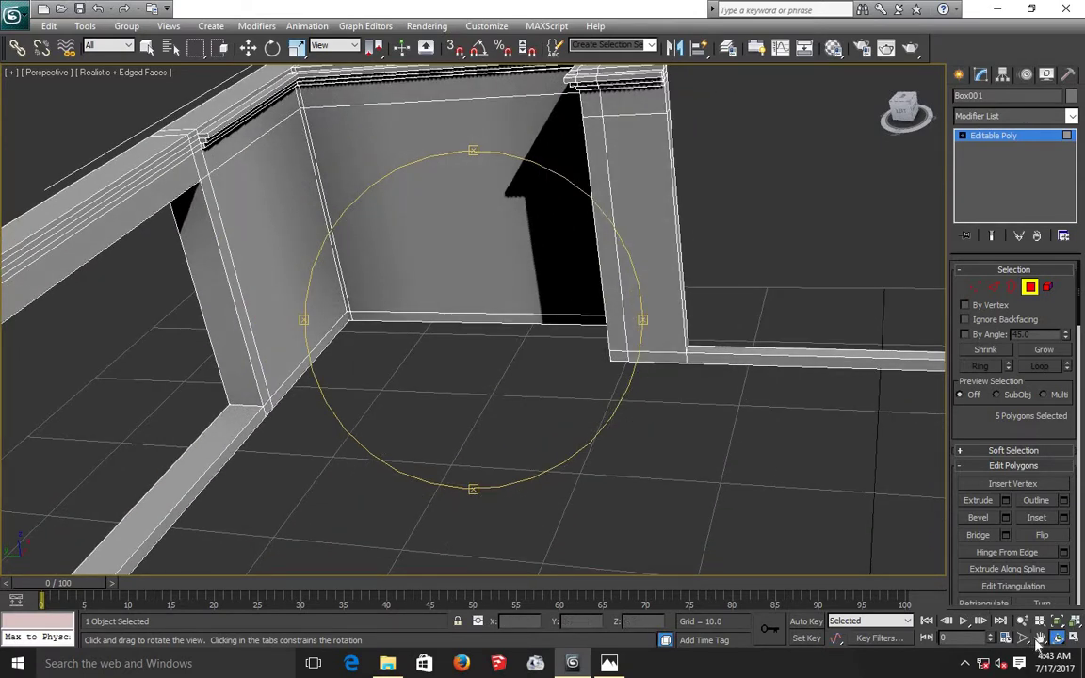
{"action": "key", "text": "ctrl+p"}
{"action": "mouse_move", "coordinate": [751, 296]}
{"action": "left_mouse_down"}
{"action": "mouse_move", "coordinate": [679, 407]}
{"action": "mouse_move", "coordinate": [513, 445]}
{"action": "left_mouse_up"}
{"action": "scroll", "coordinate": [570, 308], "scroll_direction": "up", "scroll_amount": 2}
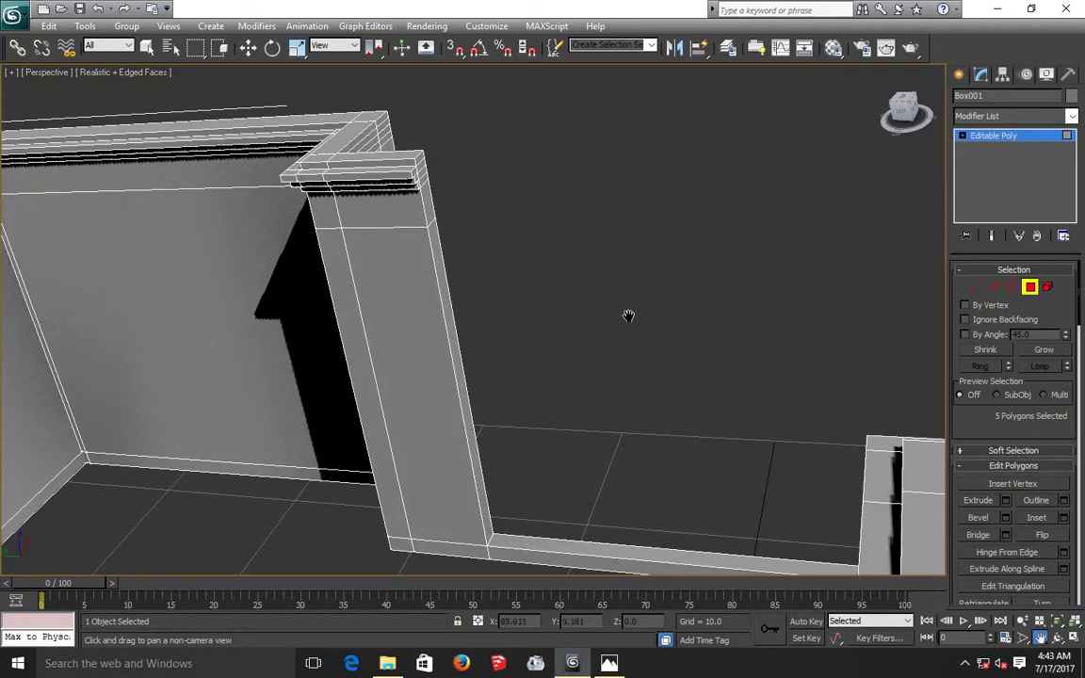
{"action": "left_click_drag", "start_coordinate": [628, 314], "coordinate": [406, 344]}
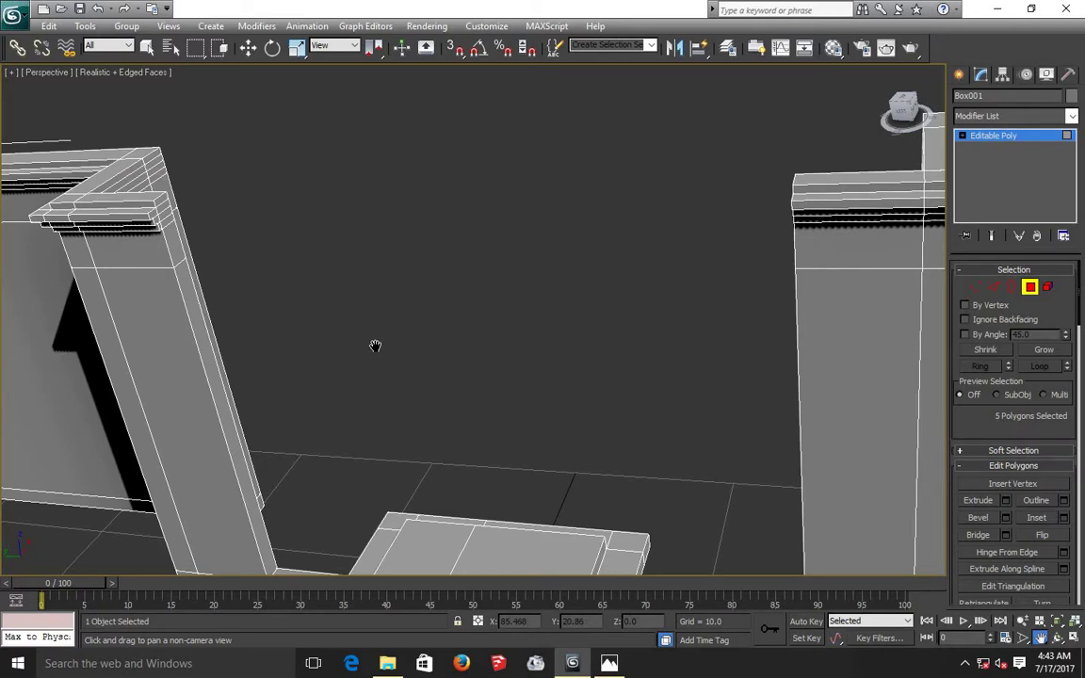
{"action": "left_click_drag", "start_coordinate": [443, 358], "coordinate": [481, 358]}
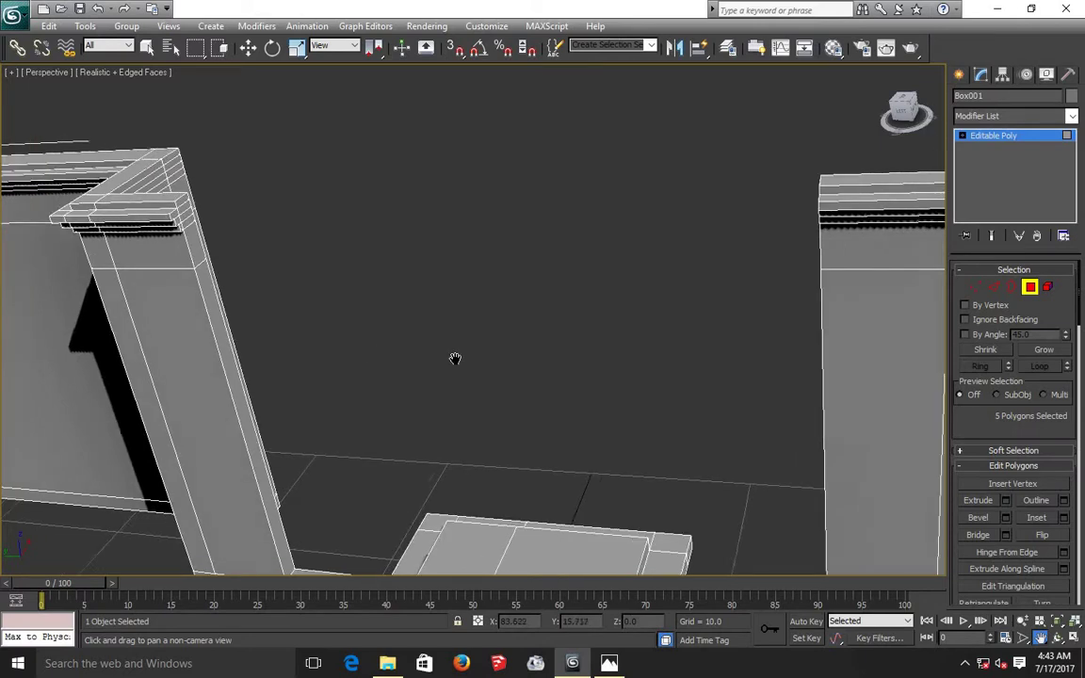
{"action": "left_click", "coordinate": [248, 47]}
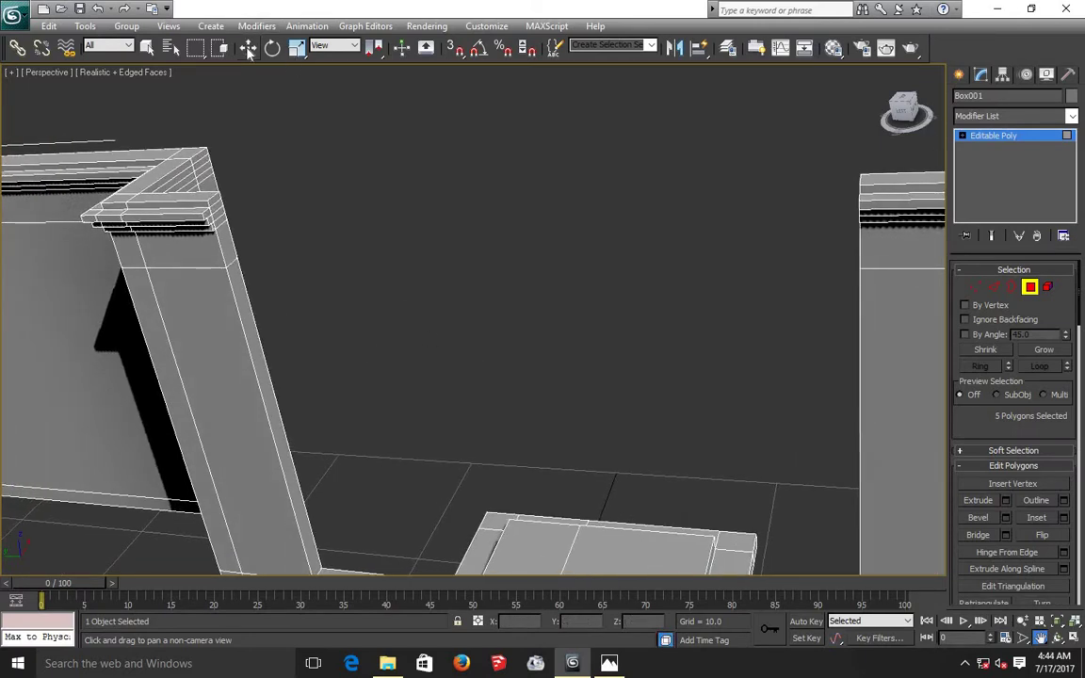
Step: Select the five stacked trim faces at the pillar top
{"action": "left_click", "coordinate": [228, 249]}
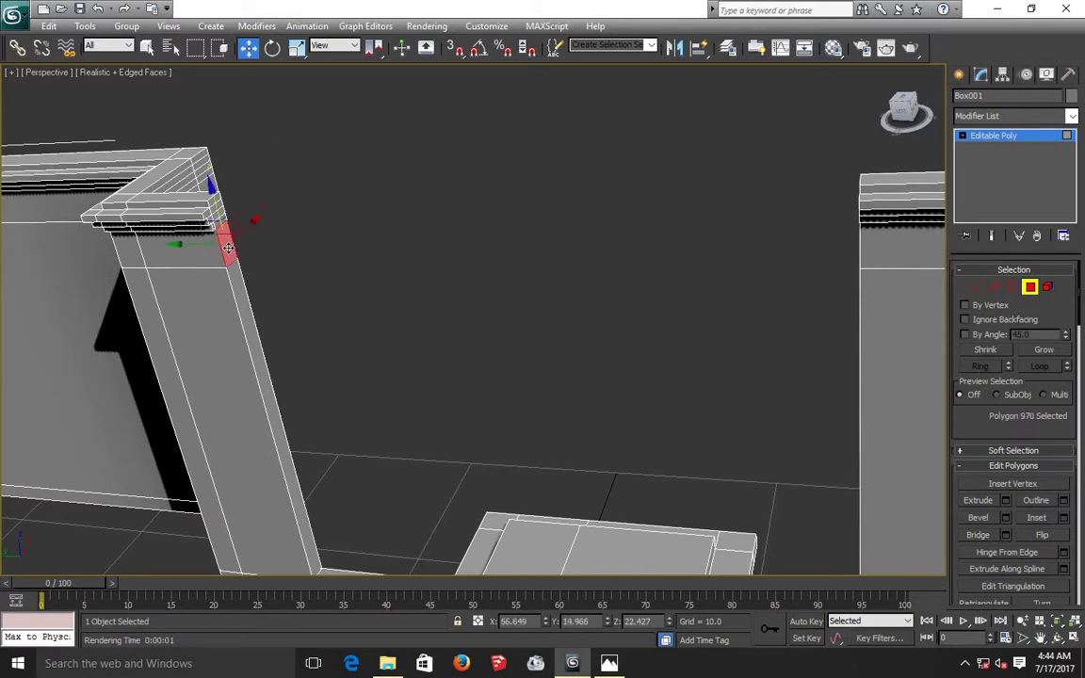
{"action": "left_click", "coordinate": [219, 223], "text": "ctrl"}
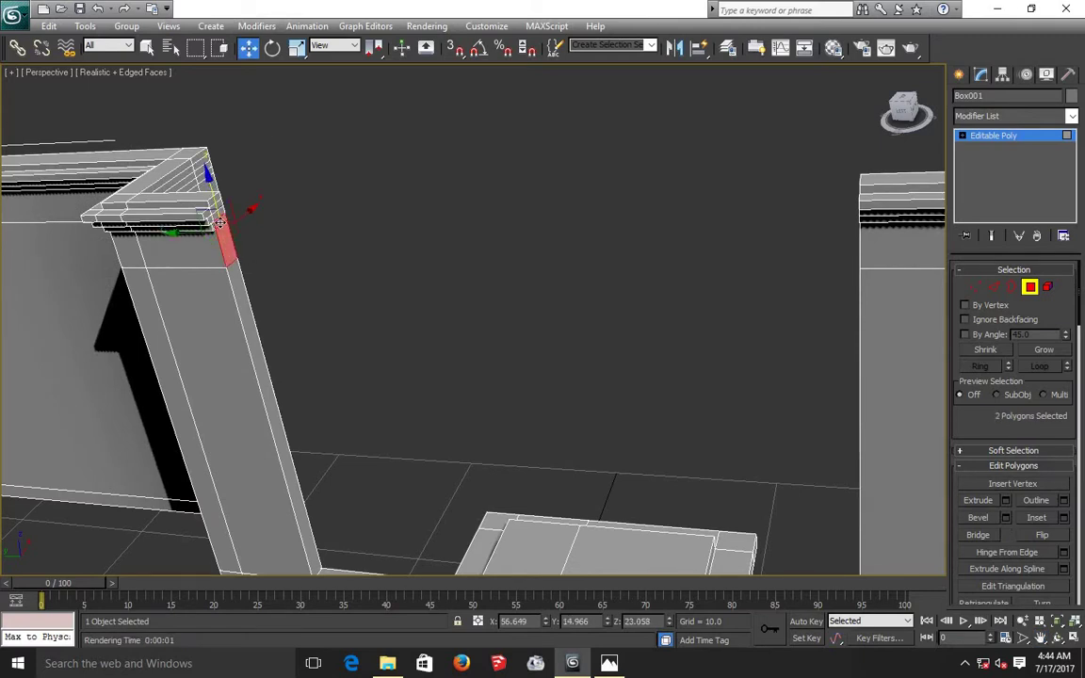
{"action": "left_click", "coordinate": [217, 213], "text": "ctrl"}
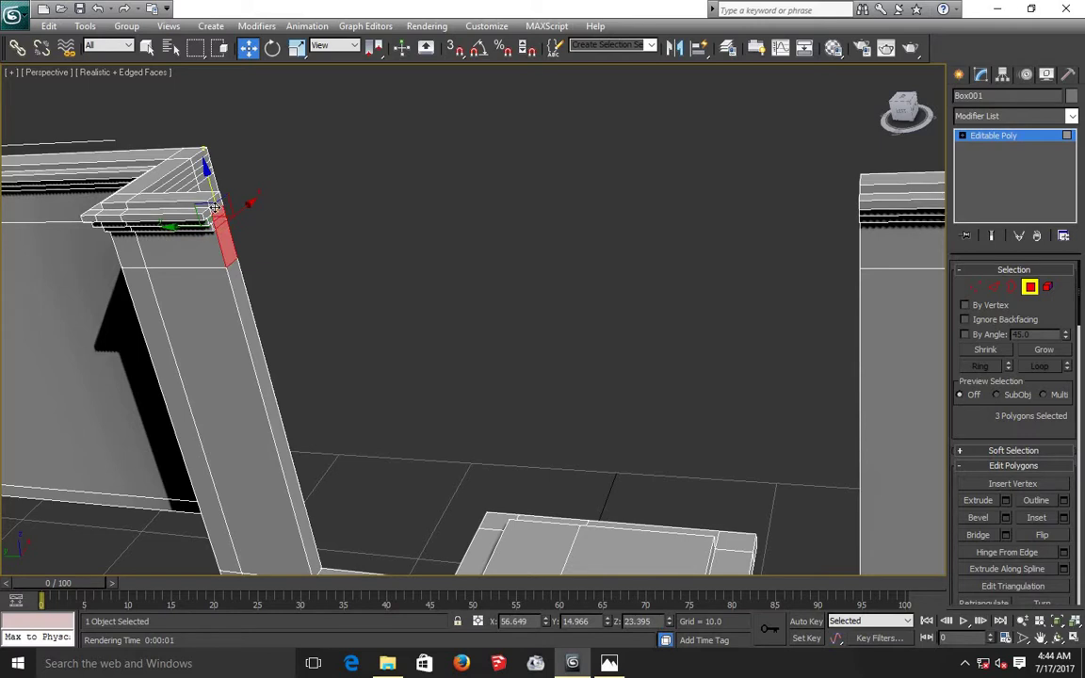
{"action": "left_click", "coordinate": [215, 205], "text": "ctrl"}
{"action": "left_click", "coordinate": [215, 202], "text": "ctrl"}
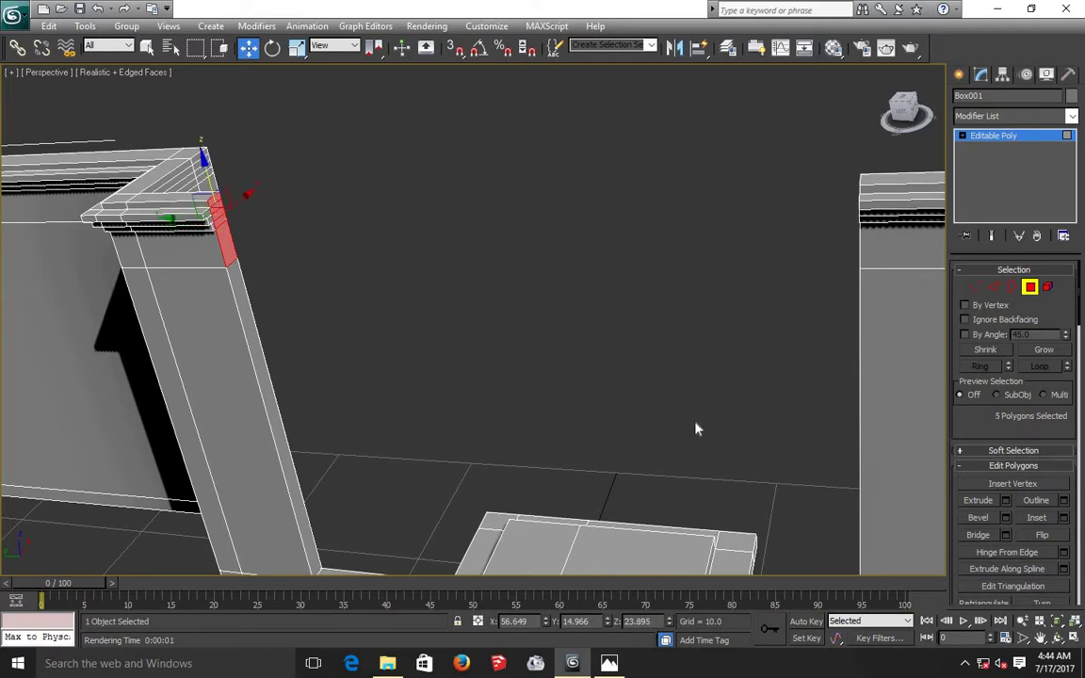
Step: Extrude the trim faces across the opening with a height of 8.86
{"action": "left_click", "coordinate": [1005, 505]}
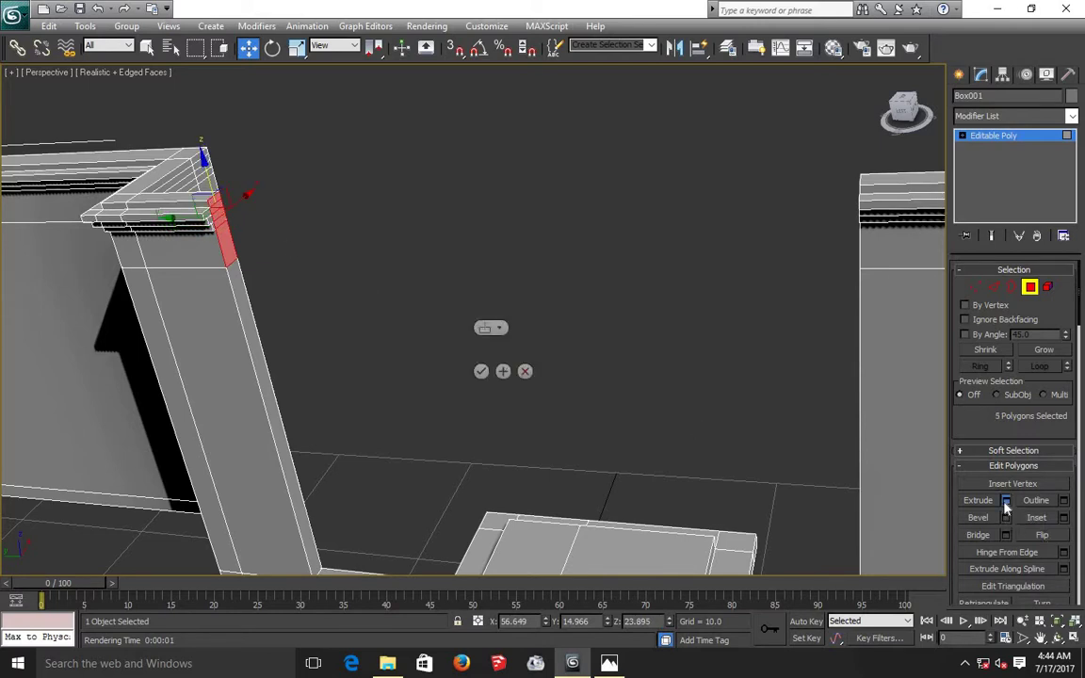
{"action": "middle_click_drag", "start_coordinate": [723, 440], "coordinate": [579, 401], "text": "alt"}
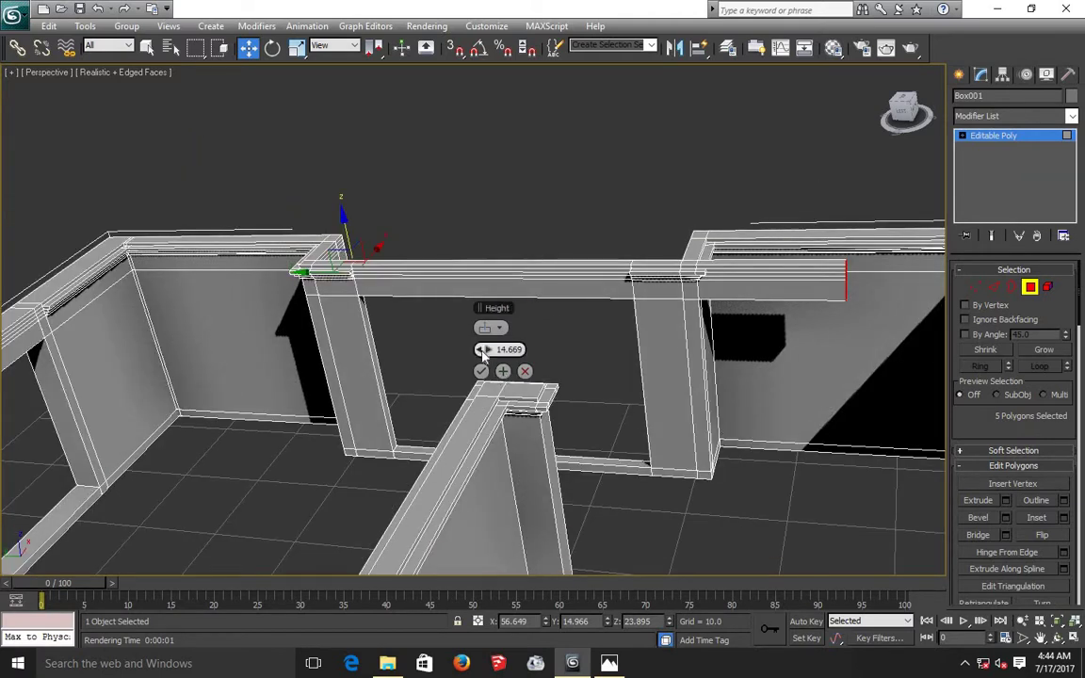
{"action": "left_click_drag", "start_coordinate": [481, 349], "coordinate": [449, 353]}
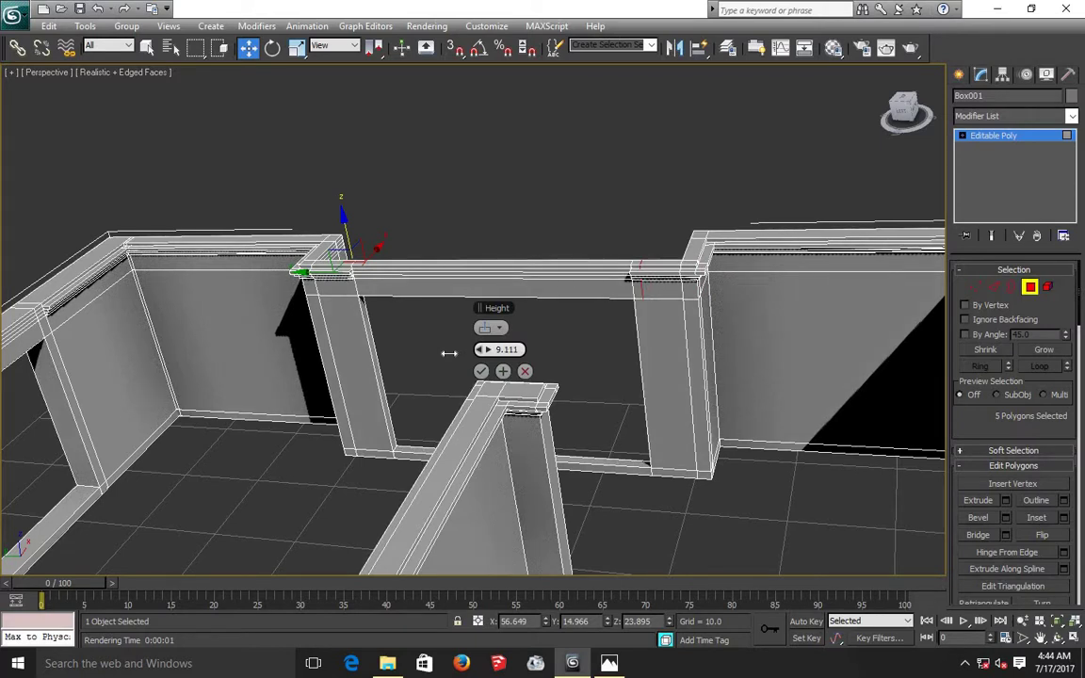
{"action": "left_click_drag", "start_coordinate": [448, 354], "coordinate": [447, 354]}
{"action": "scroll", "coordinate": [650, 264], "scroll_direction": "up", "scroll_amount": 5}
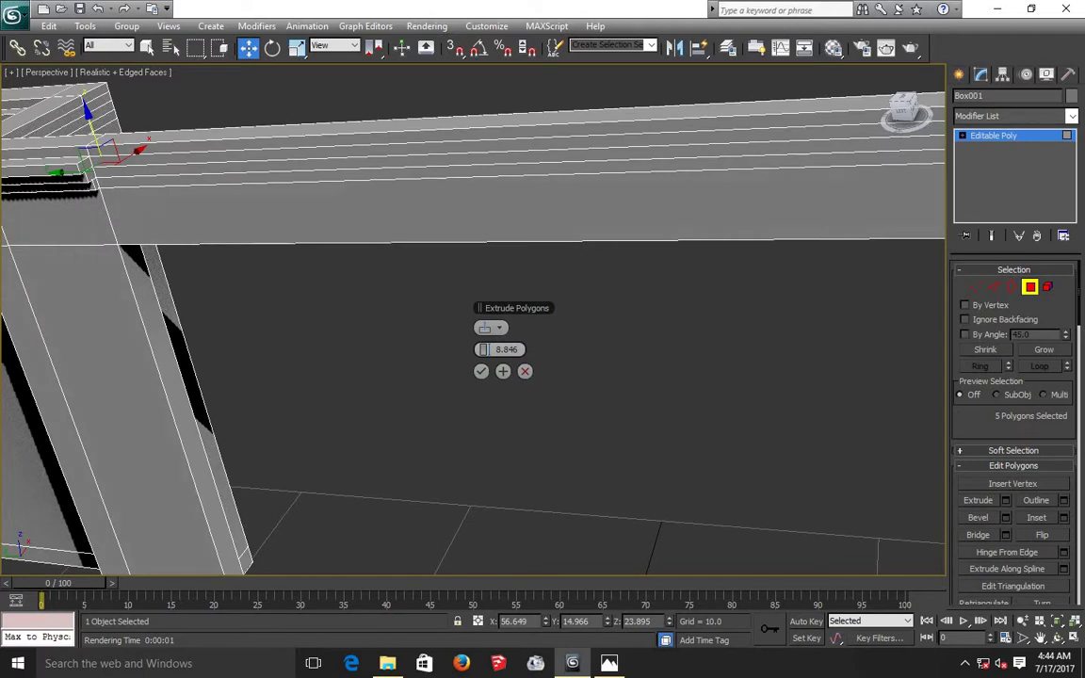
{"action": "left_click", "coordinate": [1041, 640]}
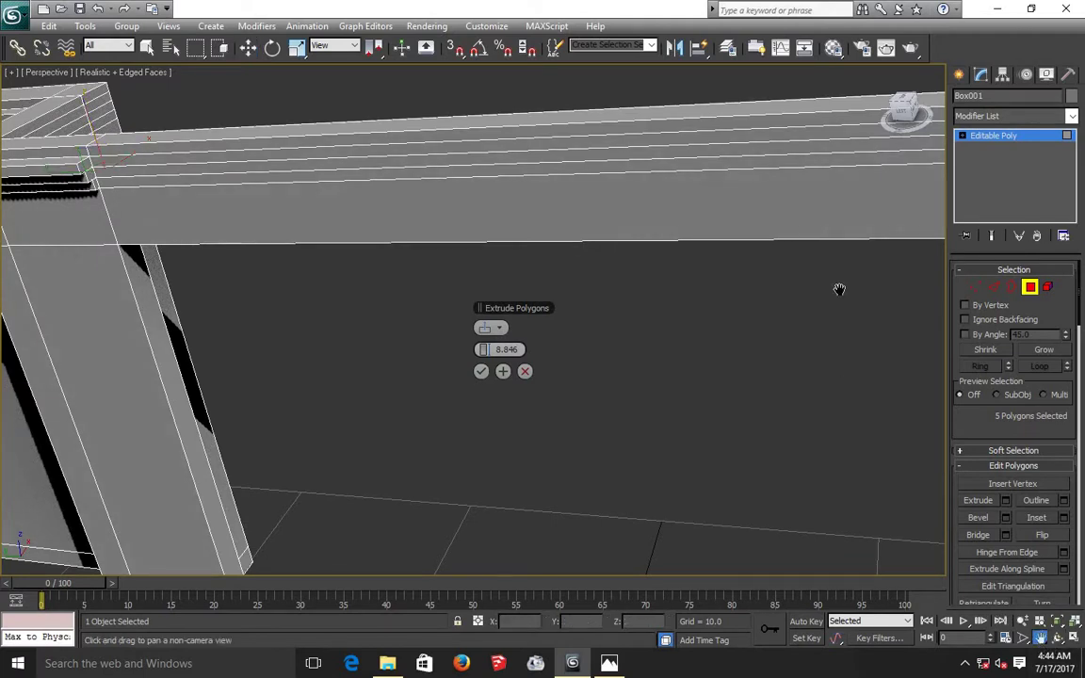
{"action": "left_click_drag", "start_coordinate": [761, 339], "coordinate": [546, 384]}
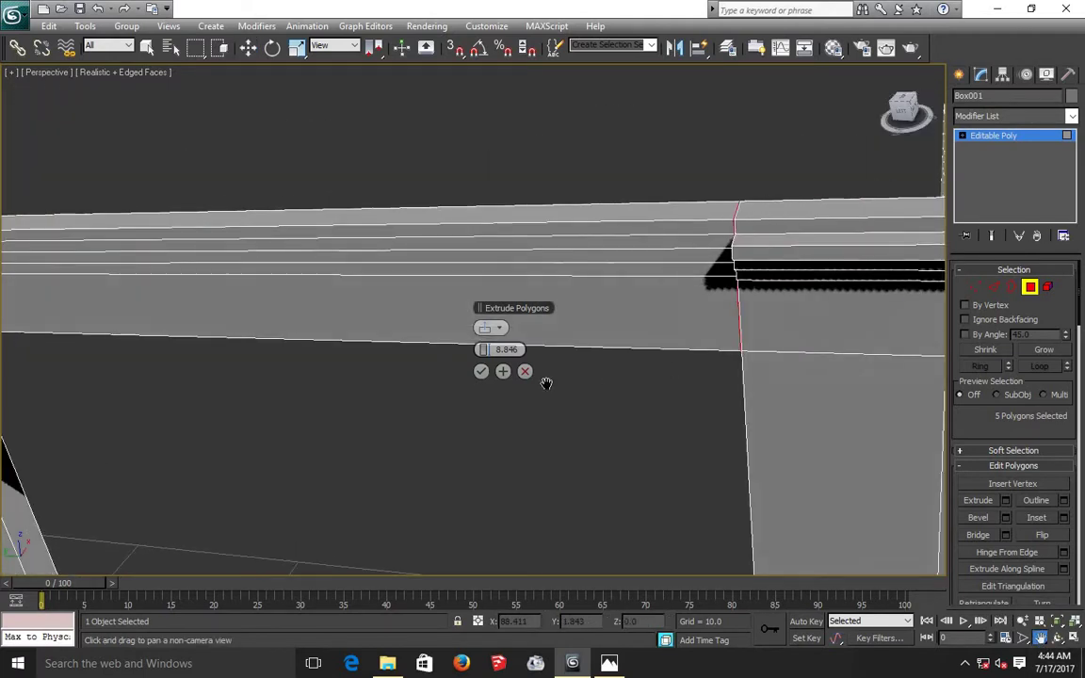
{"action": "left_click_drag", "start_coordinate": [489, 351], "coordinate": [482, 356]}
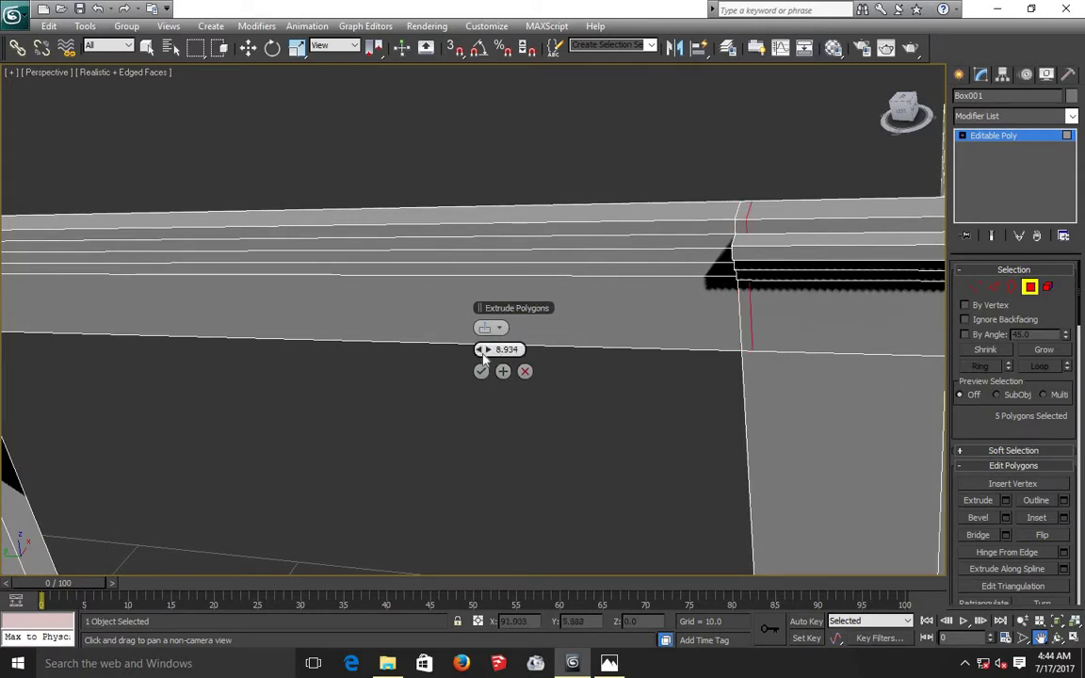
{"action": "left_click_drag", "start_coordinate": [482, 349], "coordinate": [482, 353]}
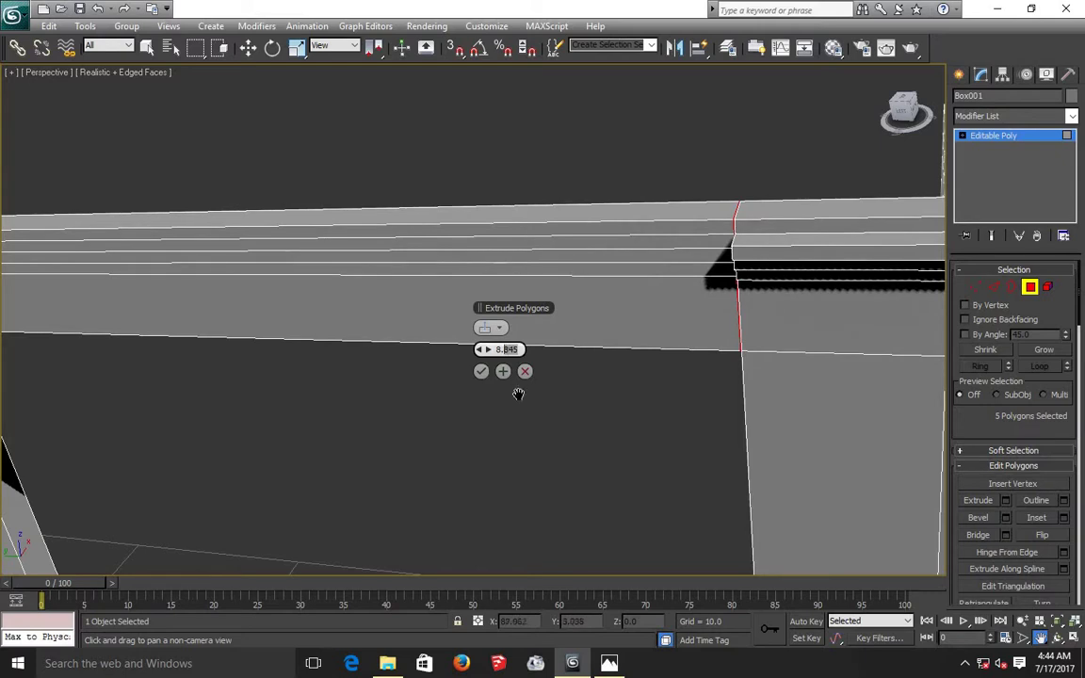
{"action": "type", "text": "95"}
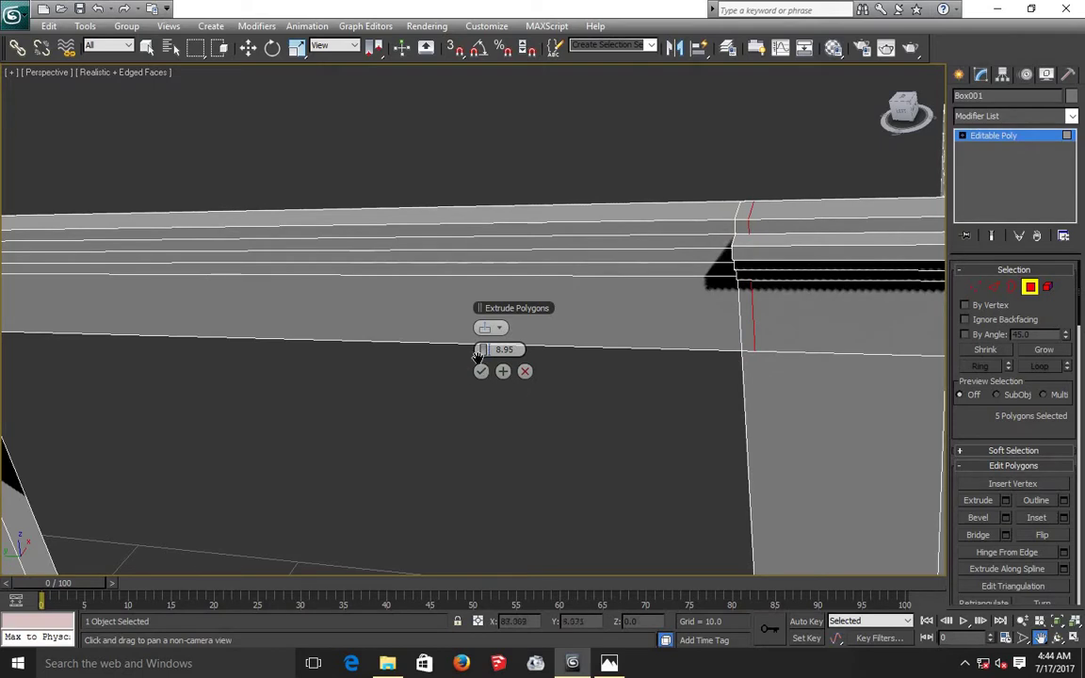
{"action": "left_click_drag", "start_coordinate": [482, 350], "coordinate": [482, 358]}
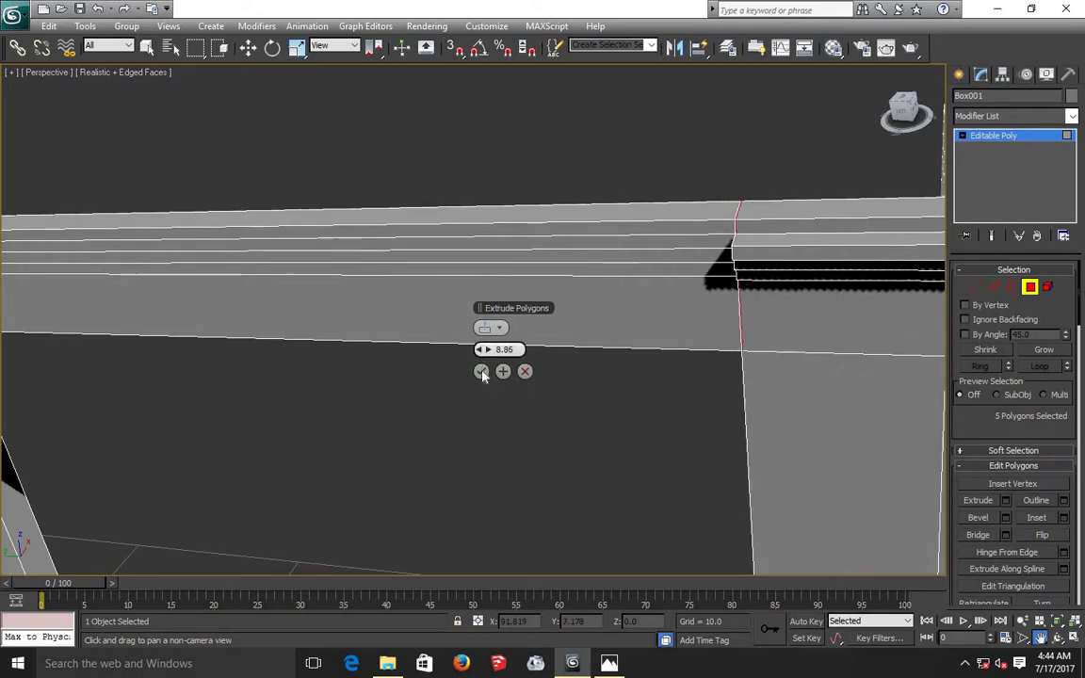
Step: Commit the 8.86 extrusion, clear the selection, and pan to the beam's top joint
{"action": "left_click", "coordinate": [481, 372]}
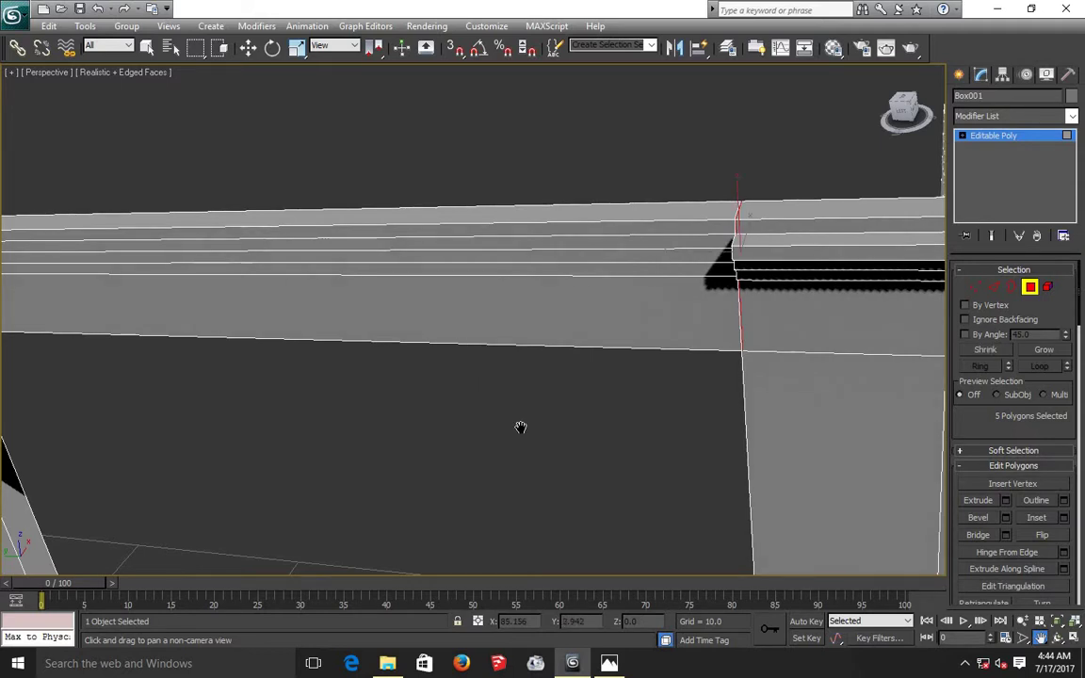
{"action": "left_click", "coordinate": [248, 47]}
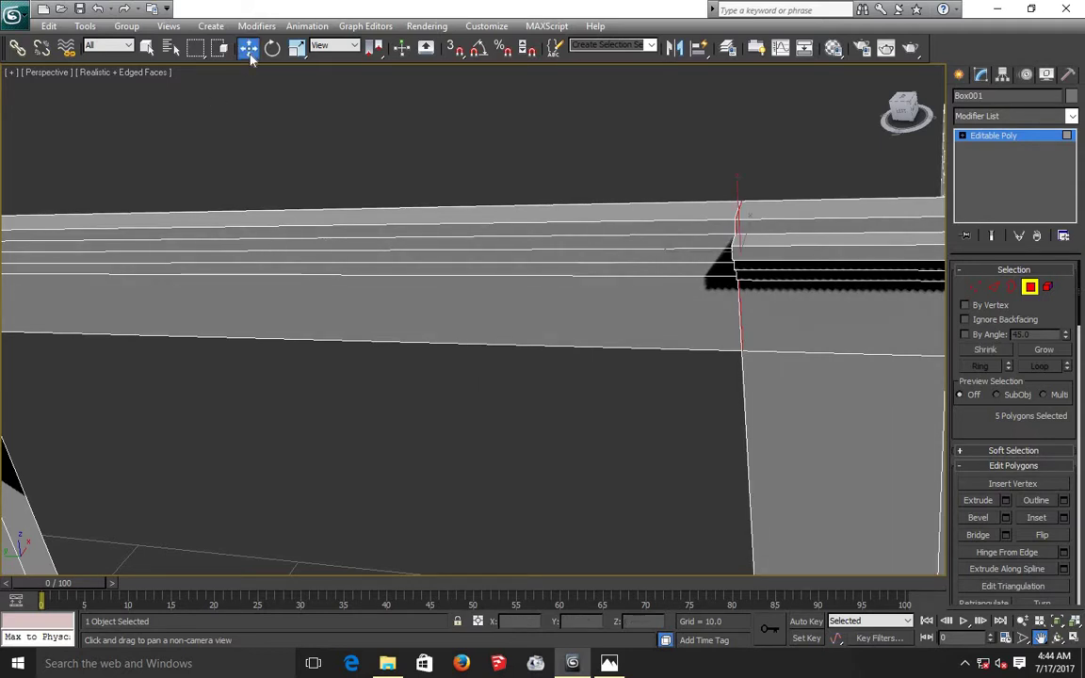
{"action": "left_click", "coordinate": [294, 137]}
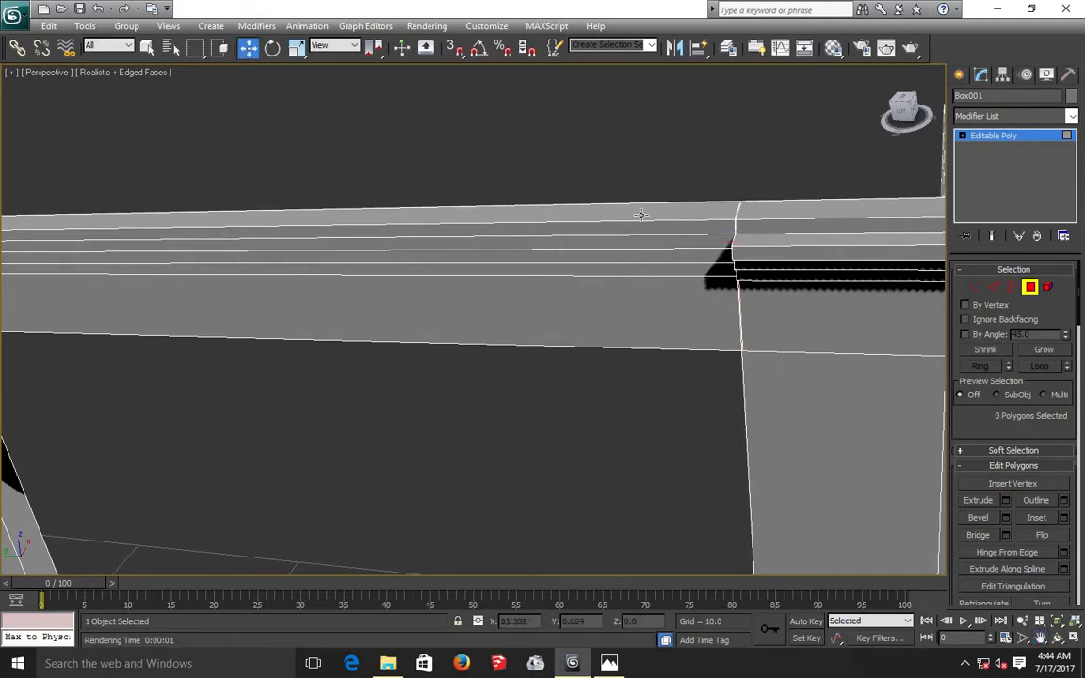
{"action": "middle_click_drag", "start_coordinate": [851, 224], "coordinate": [865, 339], "text": "alt"}
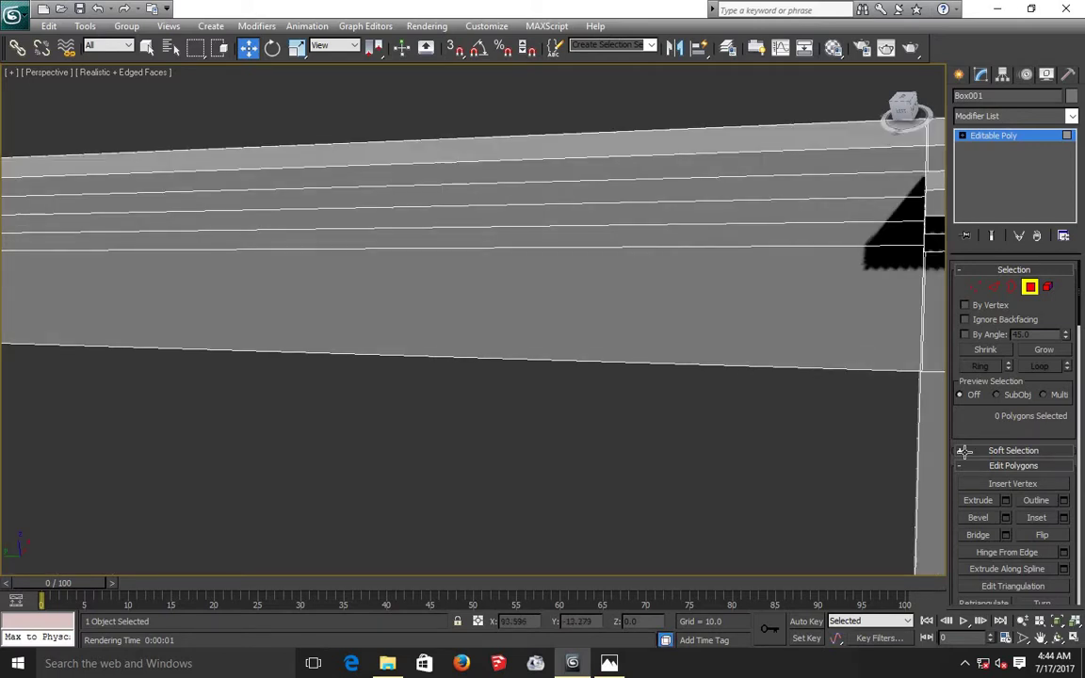
{"action": "left_click", "coordinate": [1040, 638]}
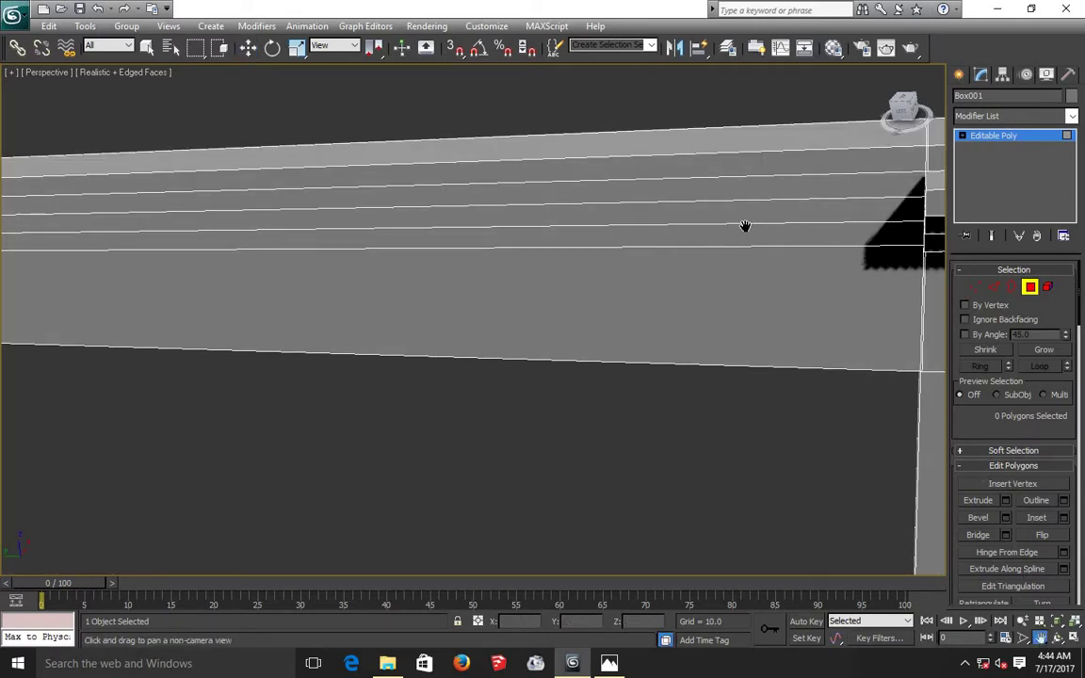
{"action": "left_click_drag", "start_coordinate": [589, 279], "coordinate": [482, 307]}
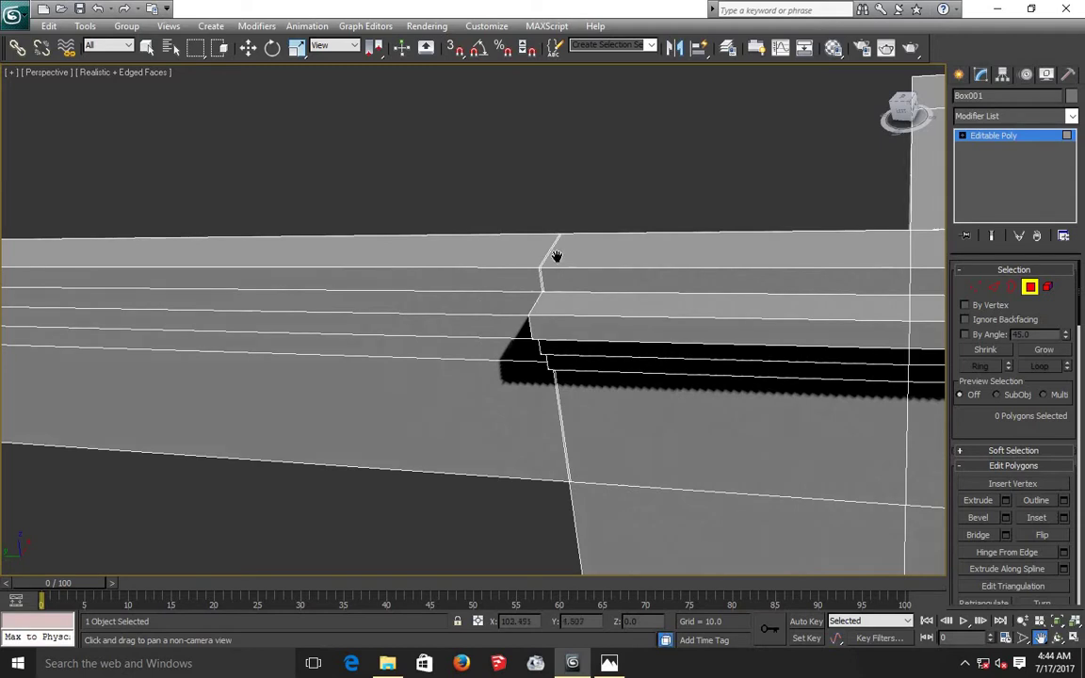
{"action": "middle_click_drag", "start_coordinate": [556, 240], "coordinate": [556, 239], "text": "alt"}
{"action": "left_click_drag", "start_coordinate": [556, 239], "coordinate": [695, 208]}
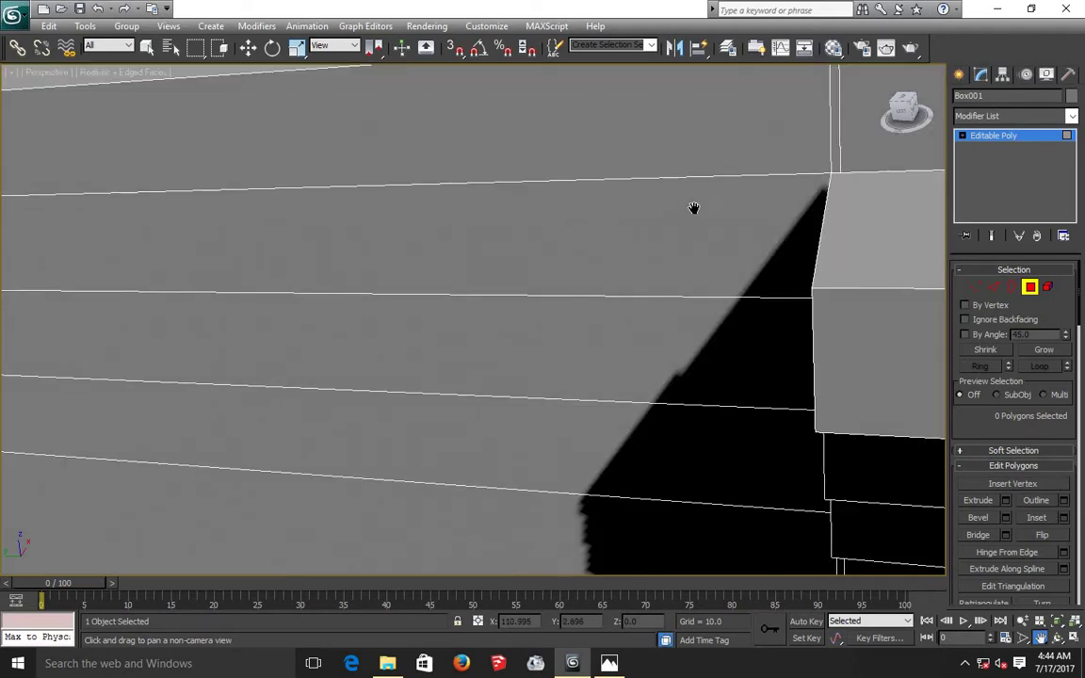
{"action": "mouse_move", "coordinate": [632, 271]}
{"action": "left_mouse_down"}
{"action": "mouse_move", "coordinate": [586, 312]}
{"action": "mouse_move", "coordinate": [508, 309]}
{"action": "left_mouse_up"}
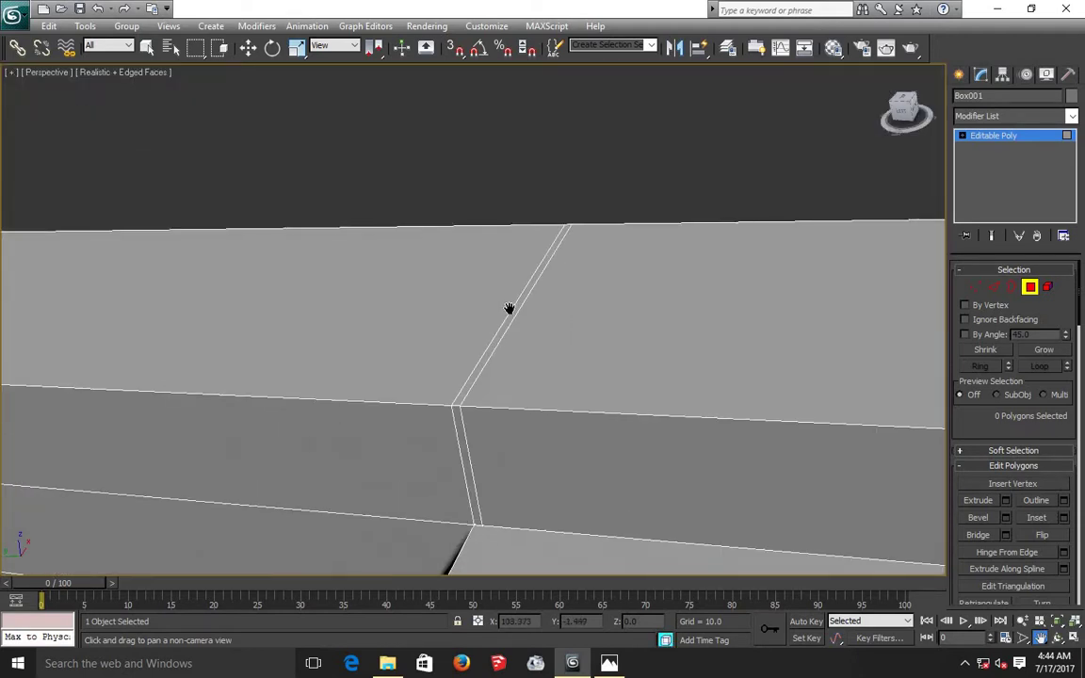
{"action": "left_click", "coordinate": [248, 47]}
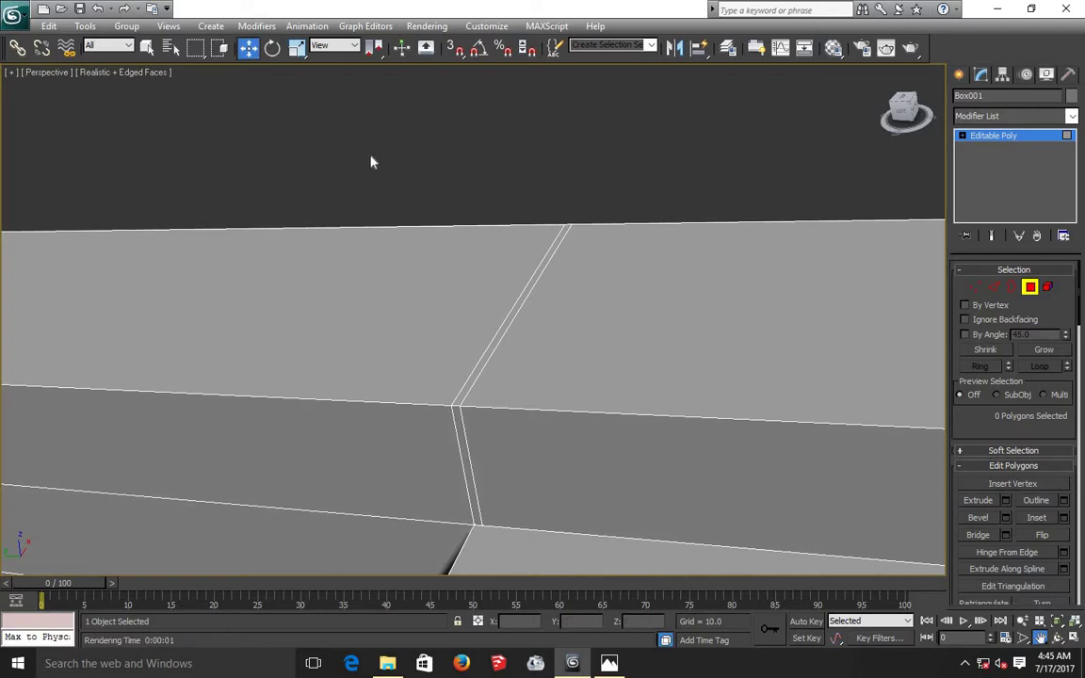
{"action": "left_click", "coordinate": [514, 319]}
{"action": "left_click", "coordinate": [668, 216]}
Step: Switch Box001 to Edge level and frame another wall corner's top trim
{"action": "left_click", "coordinate": [994, 290]}
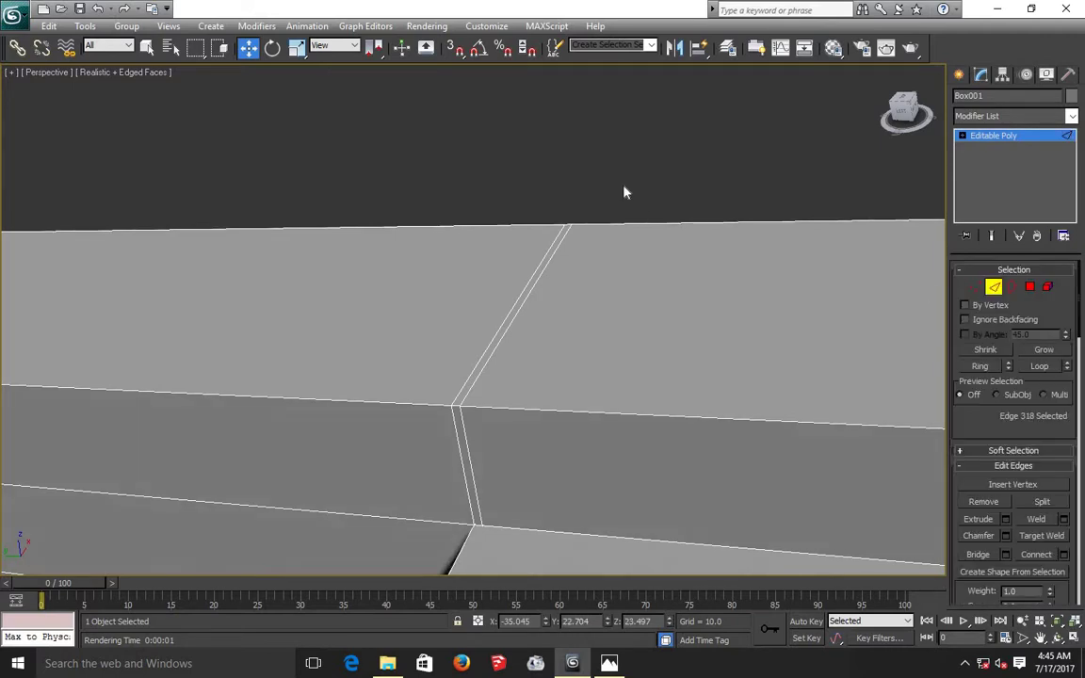
{"action": "scroll", "coordinate": [617, 189], "scroll_direction": "down", "scroll_amount": 2}
{"action": "scroll", "coordinate": [617, 189], "scroll_direction": "down", "scroll_amount": 2}
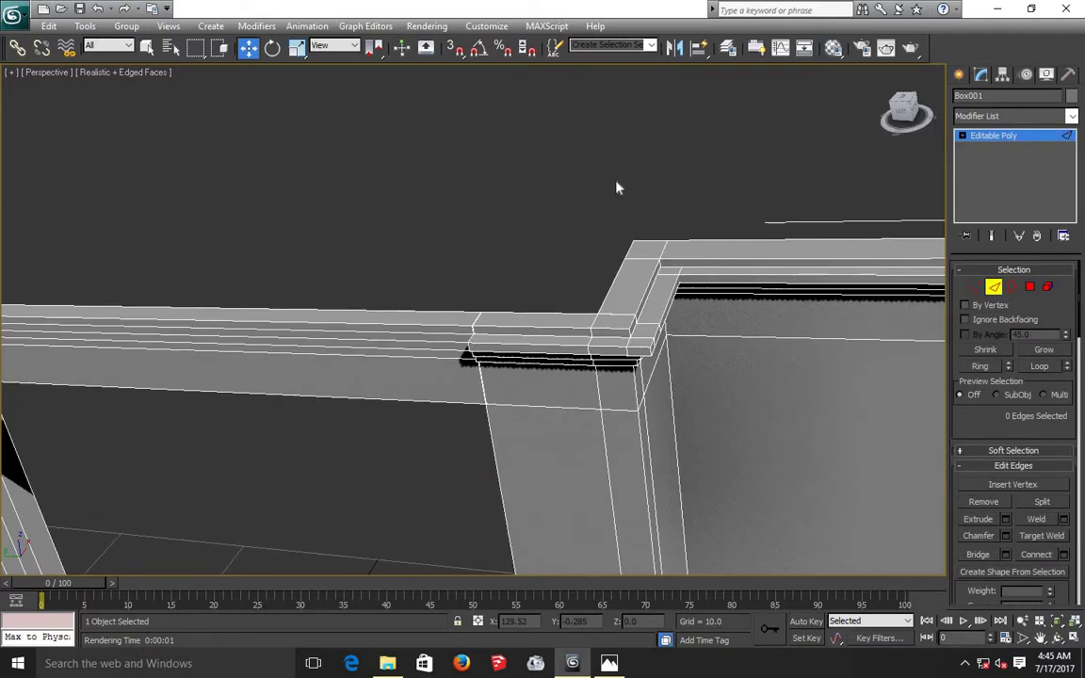
{"action": "scroll", "coordinate": [618, 188], "scroll_direction": "down", "scroll_amount": 1}
{"action": "scroll", "coordinate": [617, 189], "scroll_direction": "down", "scroll_amount": 1}
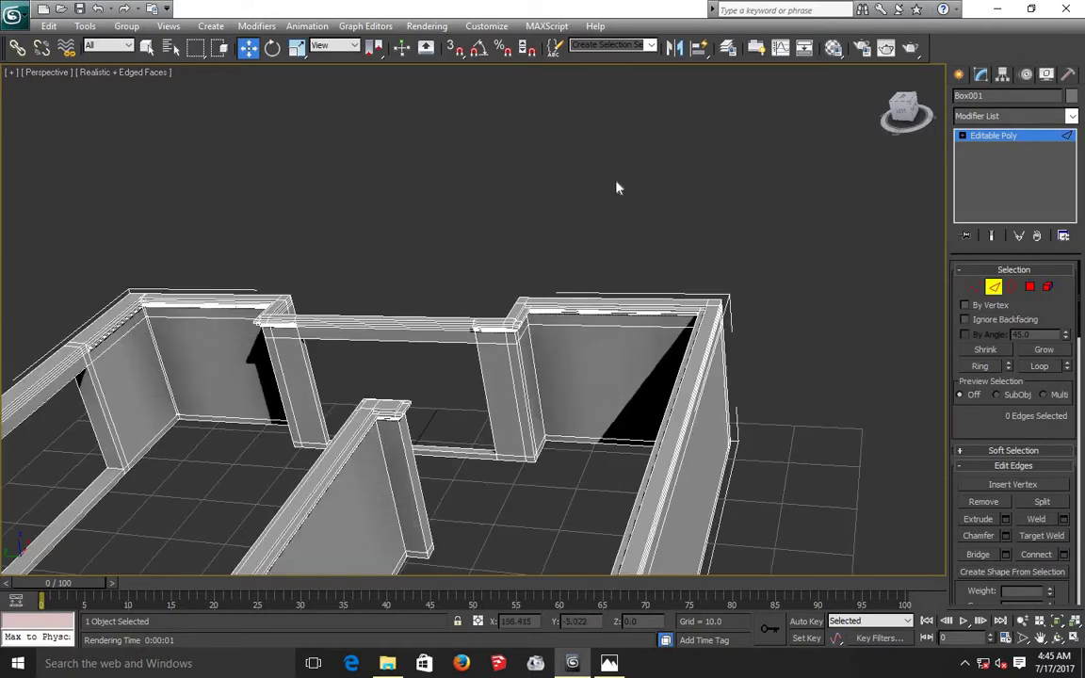
{"action": "left_click", "coordinate": [1058, 637]}
{"action": "mouse_move", "coordinate": [471, 391]}
{"action": "left_mouse_down"}
{"action": "mouse_move", "coordinate": [537, 429]}
{"action": "mouse_move", "coordinate": [624, 418]}
{"action": "mouse_move", "coordinate": [500, 432]}
{"action": "mouse_move", "coordinate": [468, 414]}
{"action": "mouse_move", "coordinate": [470, 434]}
{"action": "mouse_move", "coordinate": [521, 428]}
{"action": "mouse_move", "coordinate": [462, 420]}
{"action": "mouse_move", "coordinate": [523, 417]}
{"action": "mouse_move", "coordinate": [499, 414]}
{"action": "left_mouse_up"}
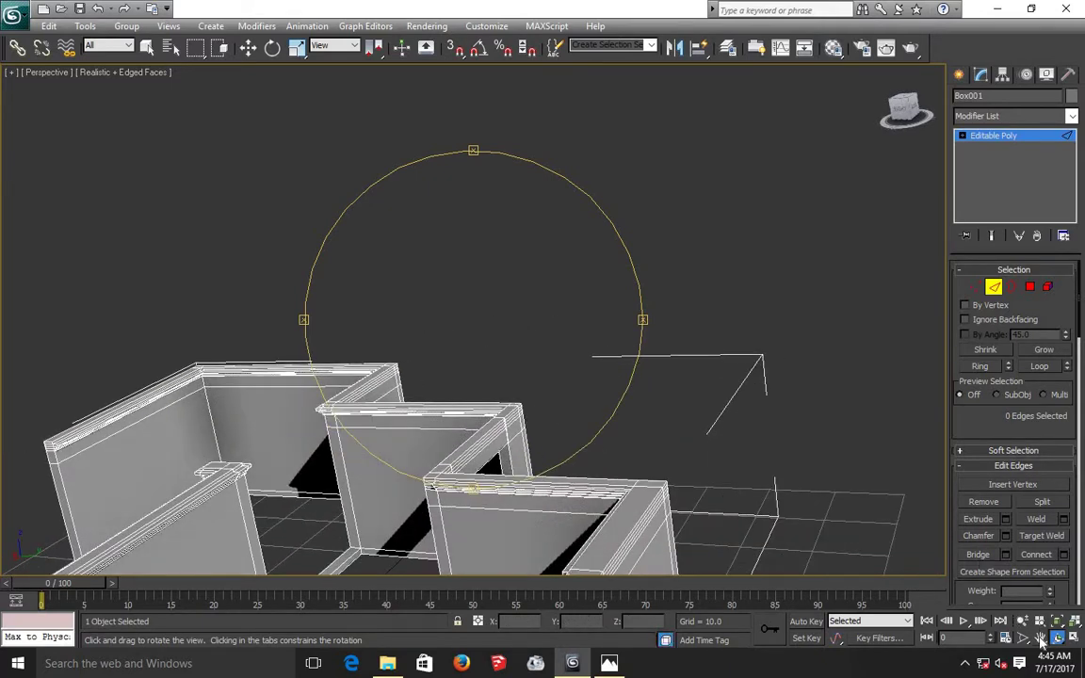
{"action": "left_click", "coordinate": [1040, 638]}
{"action": "mouse_move", "coordinate": [618, 438]}
{"action": "left_mouse_down"}
{"action": "mouse_move", "coordinate": [407, 444]}
{"action": "mouse_move", "coordinate": [518, 391]}
{"action": "left_mouse_up"}
{"action": "scroll", "coordinate": [325, 415], "scroll_direction": "up", "scroll_amount": 3}
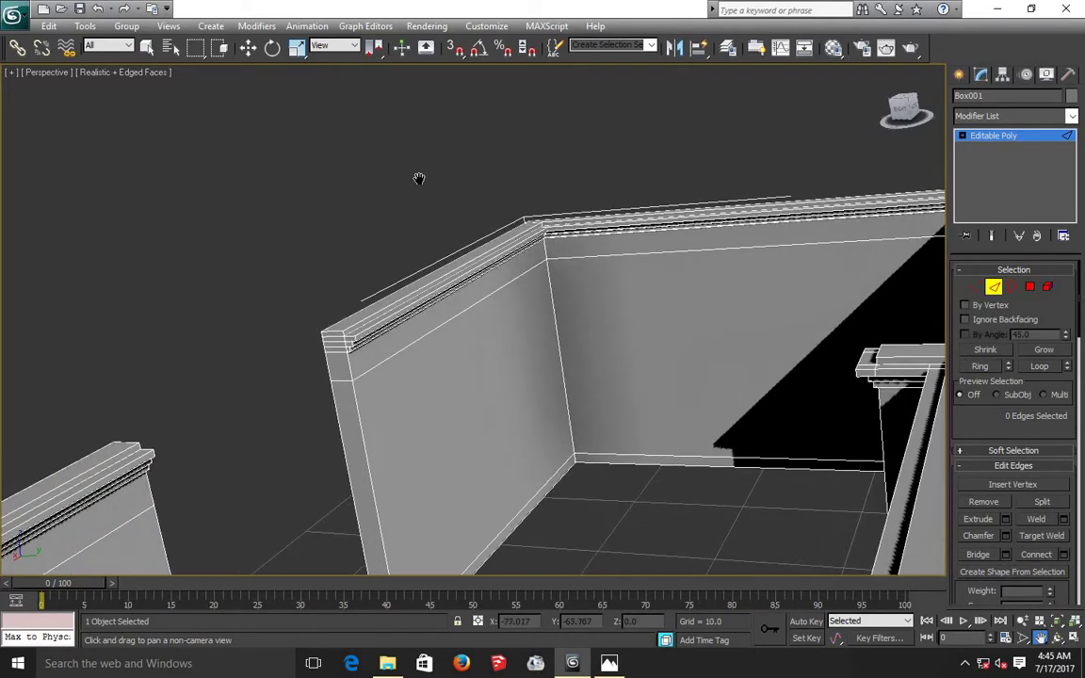
Step: Return to Polygon level and select the five end faces on the wall cap
{"action": "left_click", "coordinate": [247, 48]}
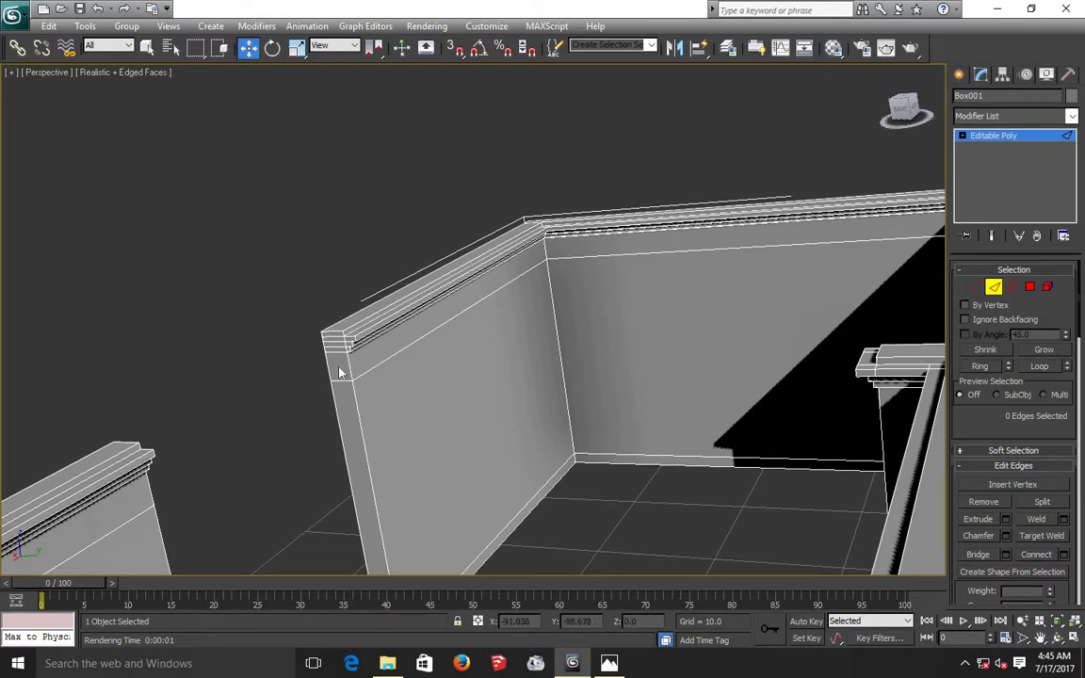
{"action": "left_click", "coordinate": [1030, 287]}
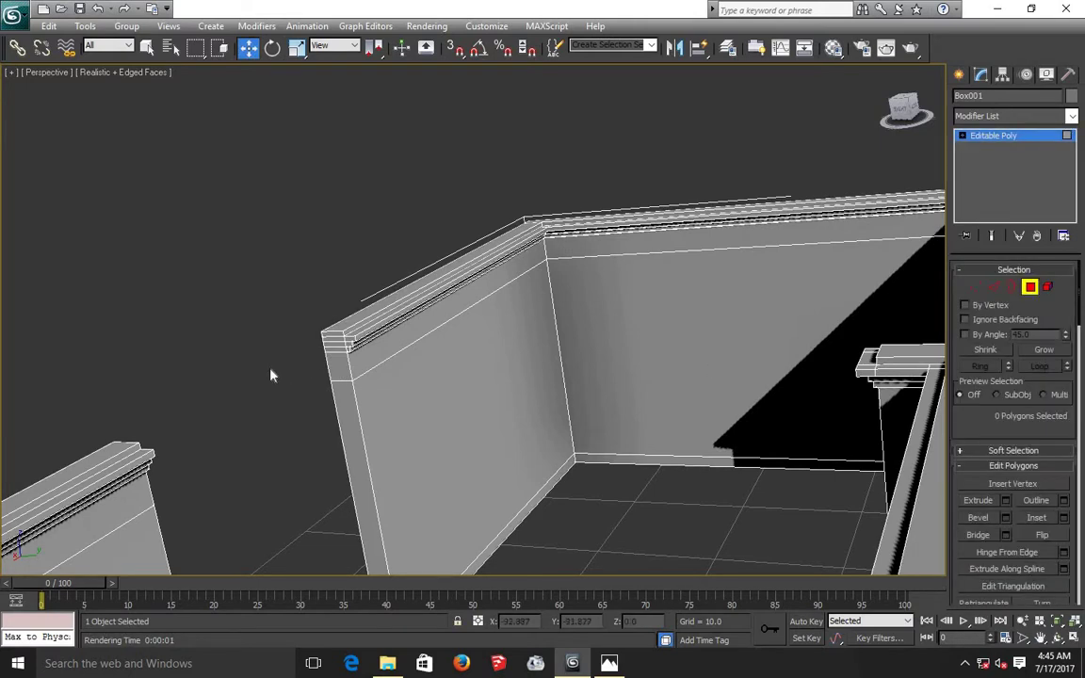
{"action": "left_click", "coordinate": [334, 366]}
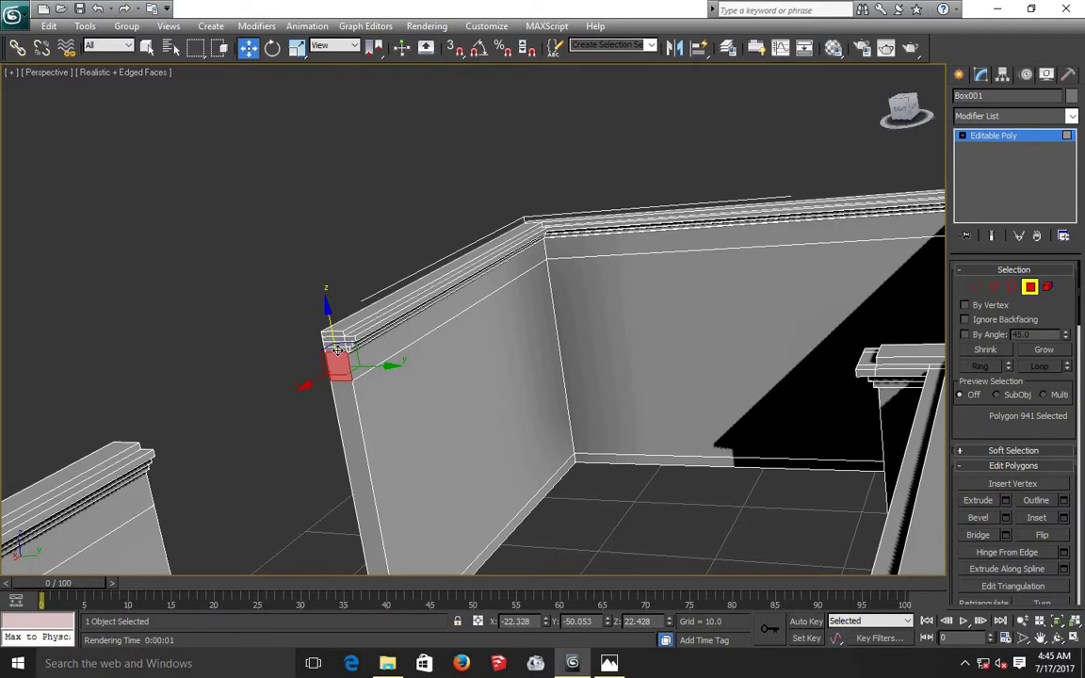
{"action": "left_click", "coordinate": [337, 341], "text": "ctrl"}
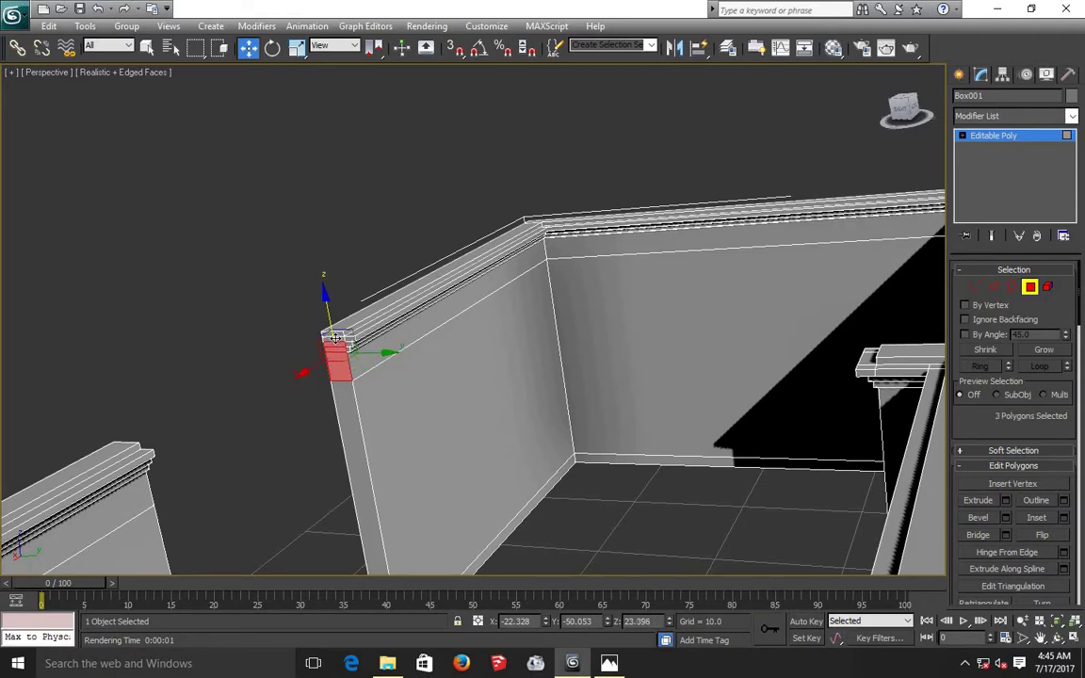
{"action": "left_click", "coordinate": [336, 336], "text": "ctrl"}
{"action": "left_click", "coordinate": [335, 334], "text": "ctrl"}
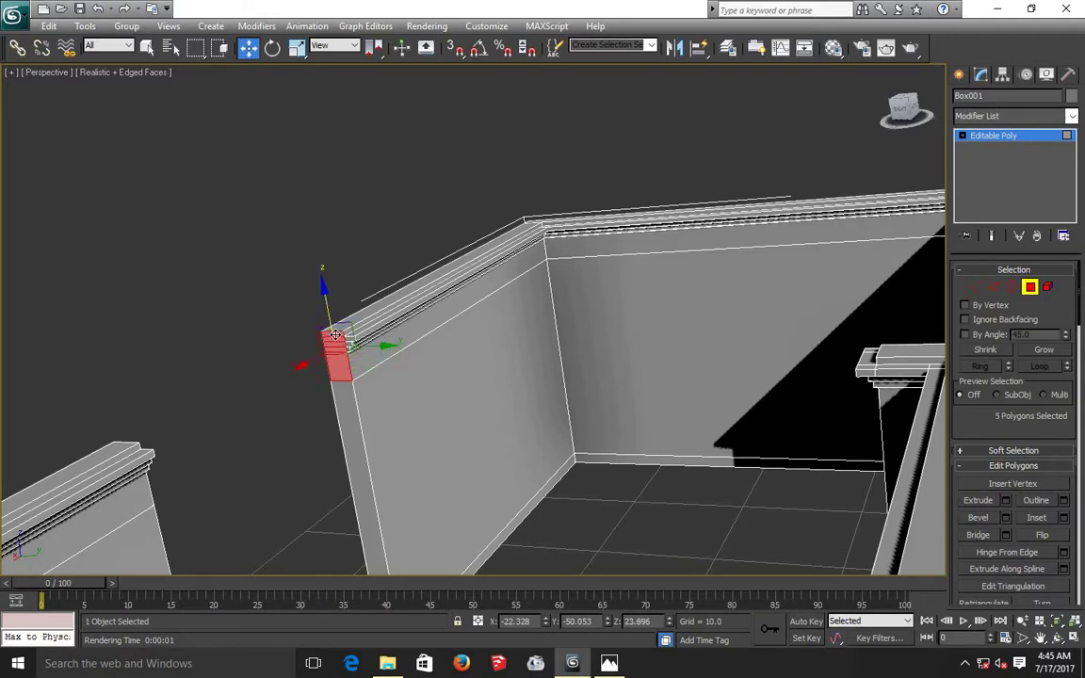
Step: Extrude them as a Group with height about 8.013, then deselect and orbit
{"action": "left_click", "coordinate": [1006, 503]}
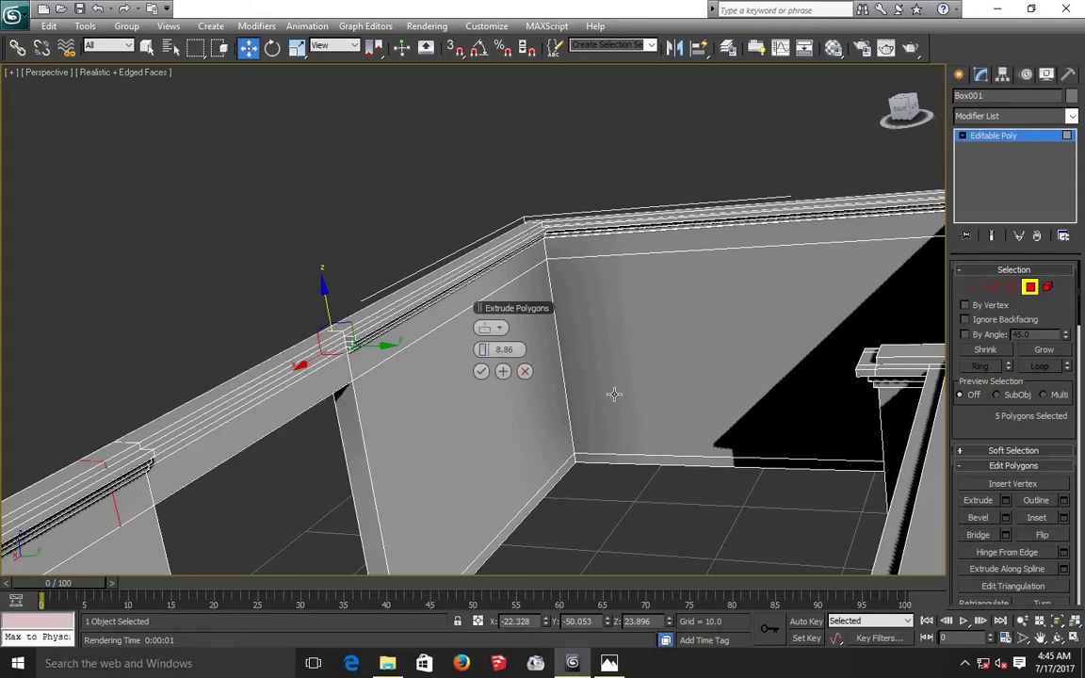
{"action": "left_click", "coordinate": [489, 328]}
{"action": "left_click", "coordinate": [517, 345]}
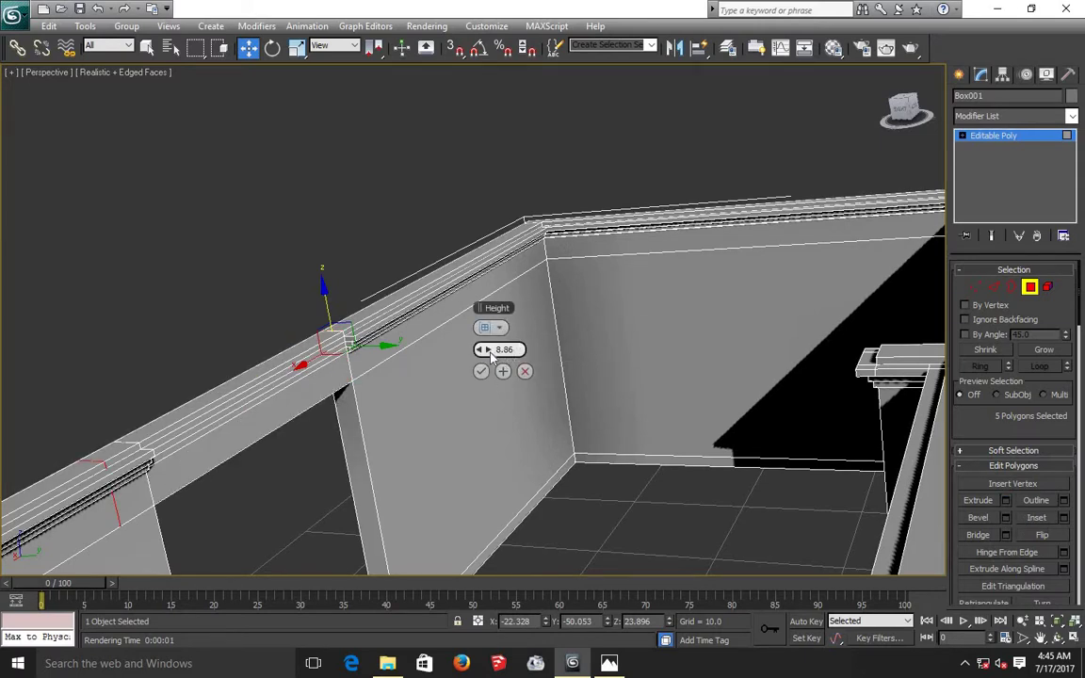
{"action": "left_click_drag", "start_coordinate": [487, 349], "coordinate": [485, 349]}
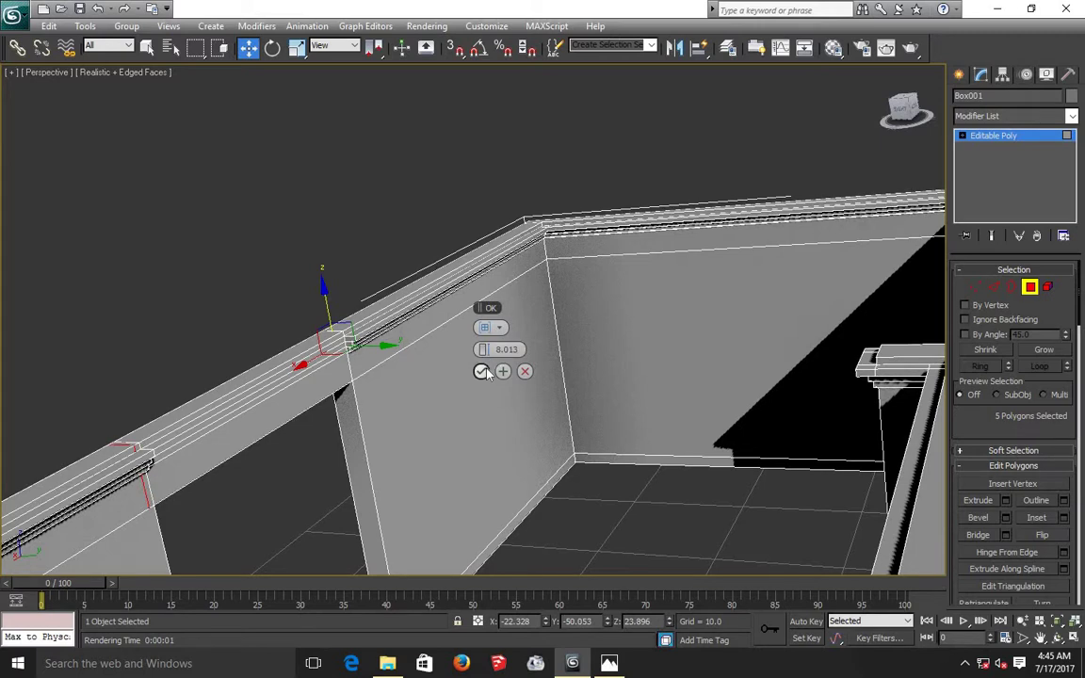
{"action": "left_click", "coordinate": [481, 371]}
{"action": "left_click", "coordinate": [300, 277]}
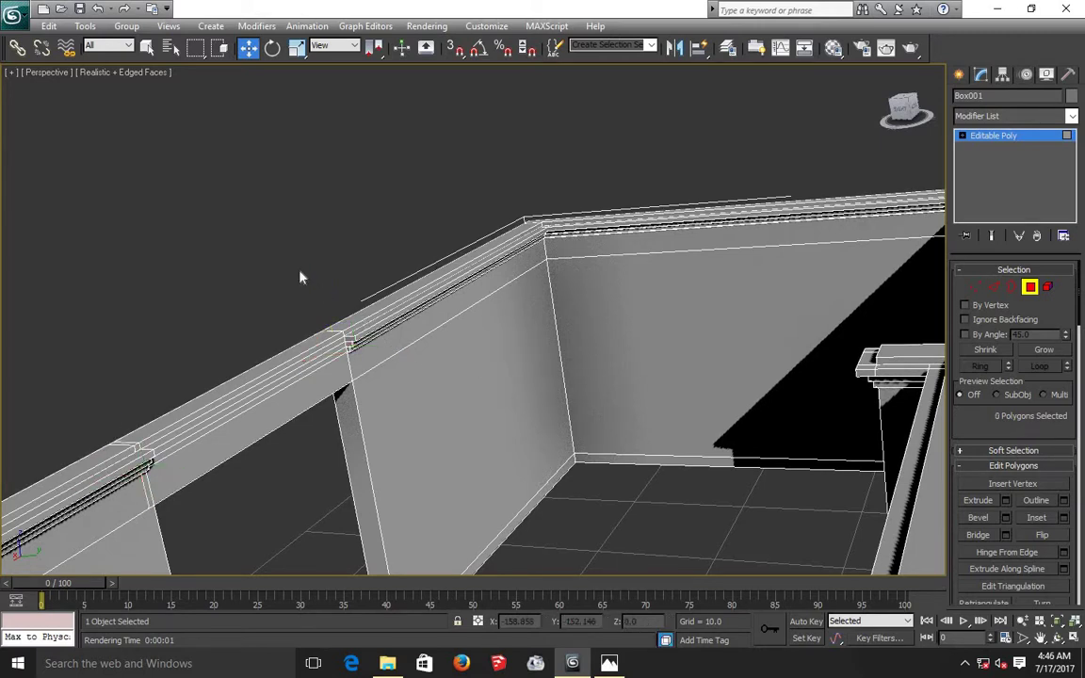
{"action": "scroll", "coordinate": [544, 386], "scroll_direction": "down", "scroll_amount": 3}
{"action": "middle_click_drag", "start_coordinate": [622, 535], "coordinate": [998, 509], "text": "alt"}
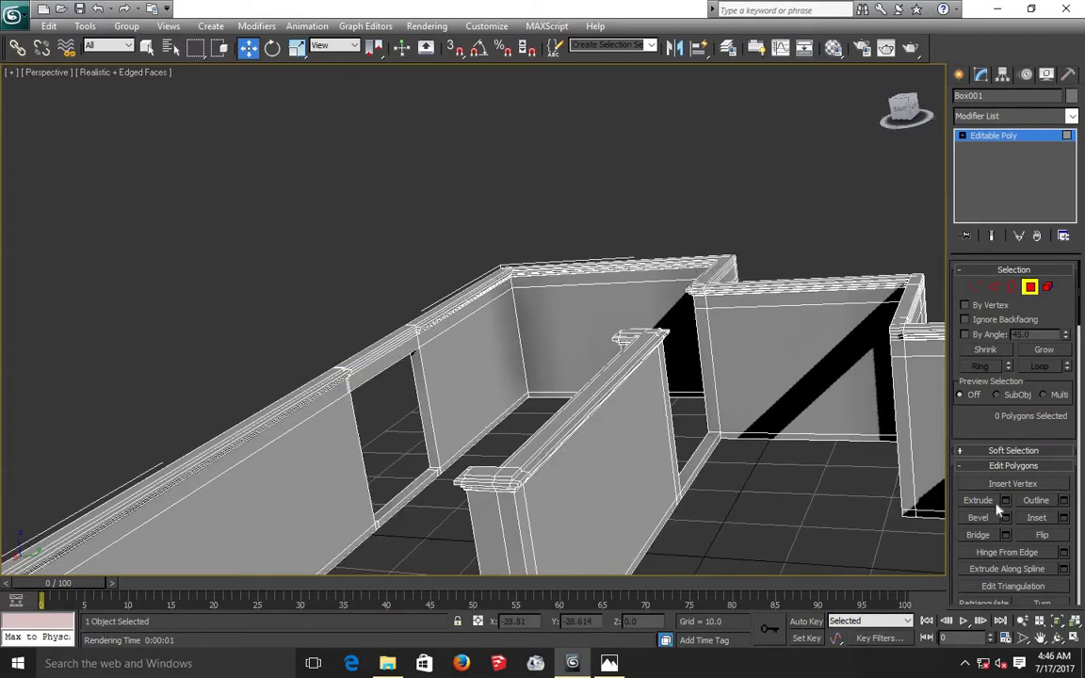
{"action": "left_click", "coordinate": [1058, 639]}
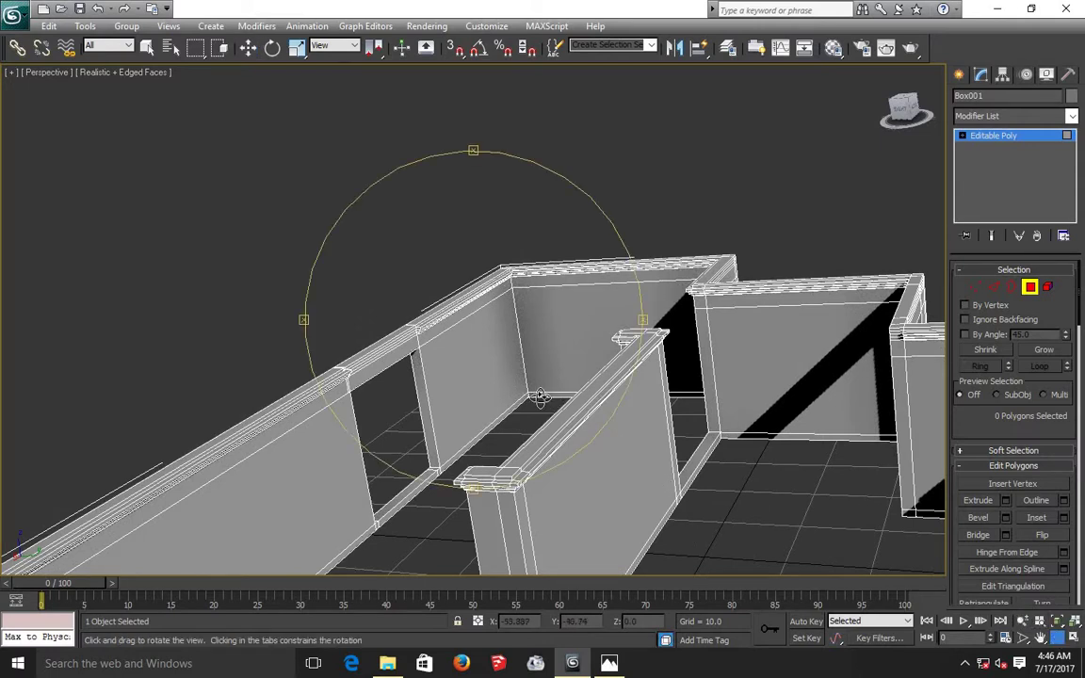
{"action": "mouse_move", "coordinate": [564, 409]}
{"action": "left_mouse_down"}
{"action": "mouse_move", "coordinate": [547, 408]}
{"action": "mouse_move", "coordinate": [713, 417]}
{"action": "mouse_move", "coordinate": [643, 375]}
{"action": "left_mouse_up"}
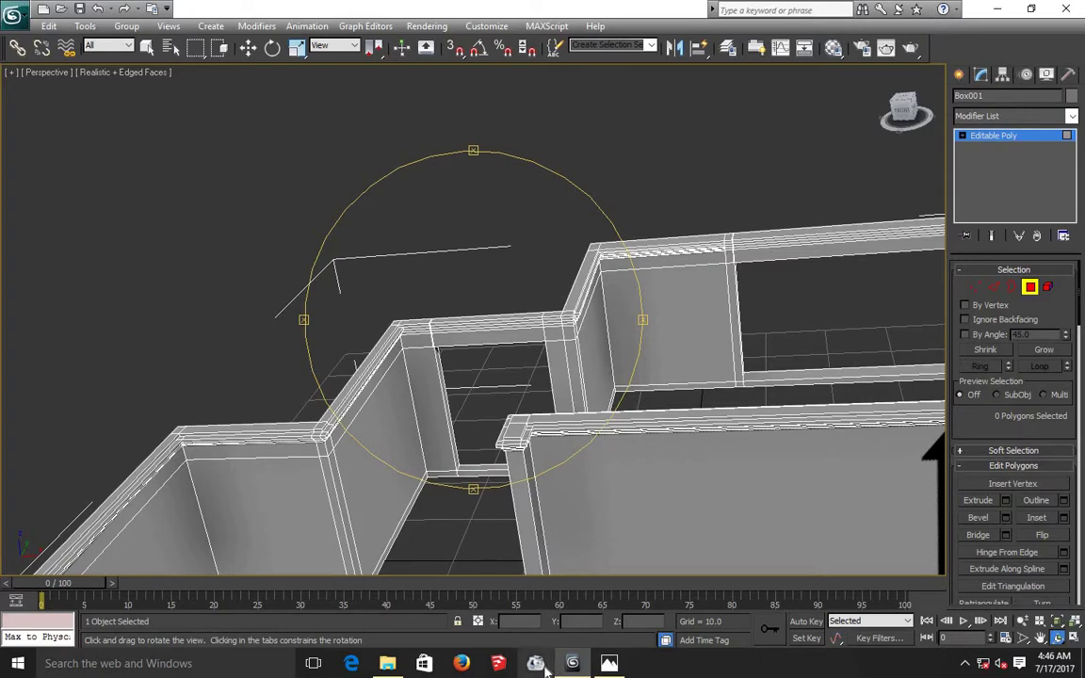
{"action": "left_click", "coordinate": [609, 663]}
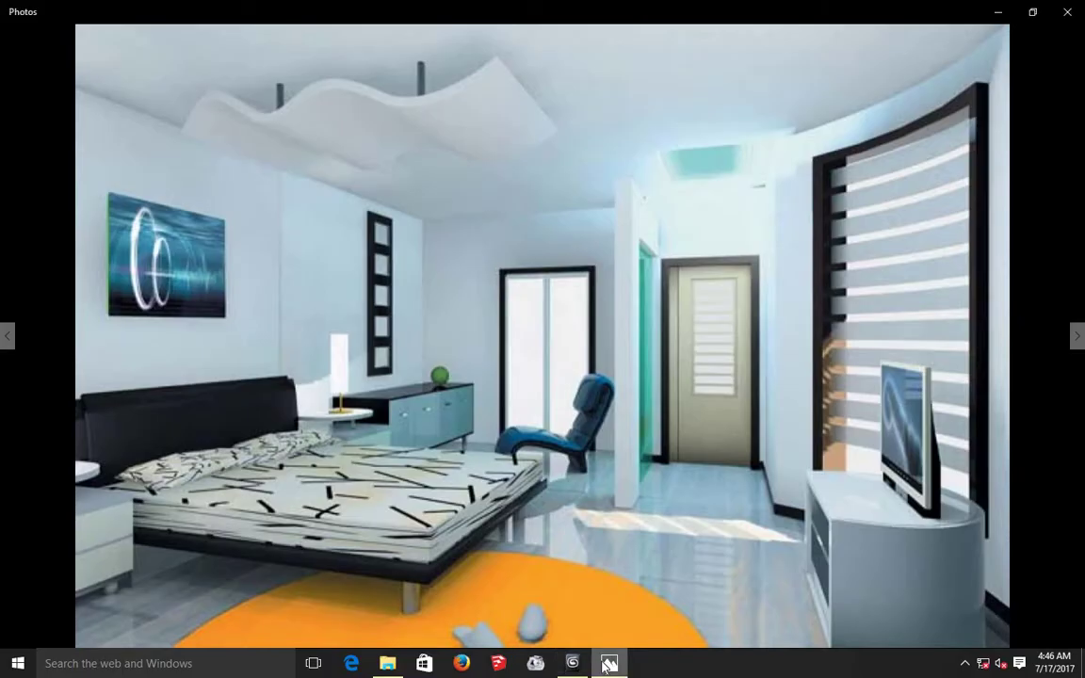
{"action": "key", "text": "Right"}
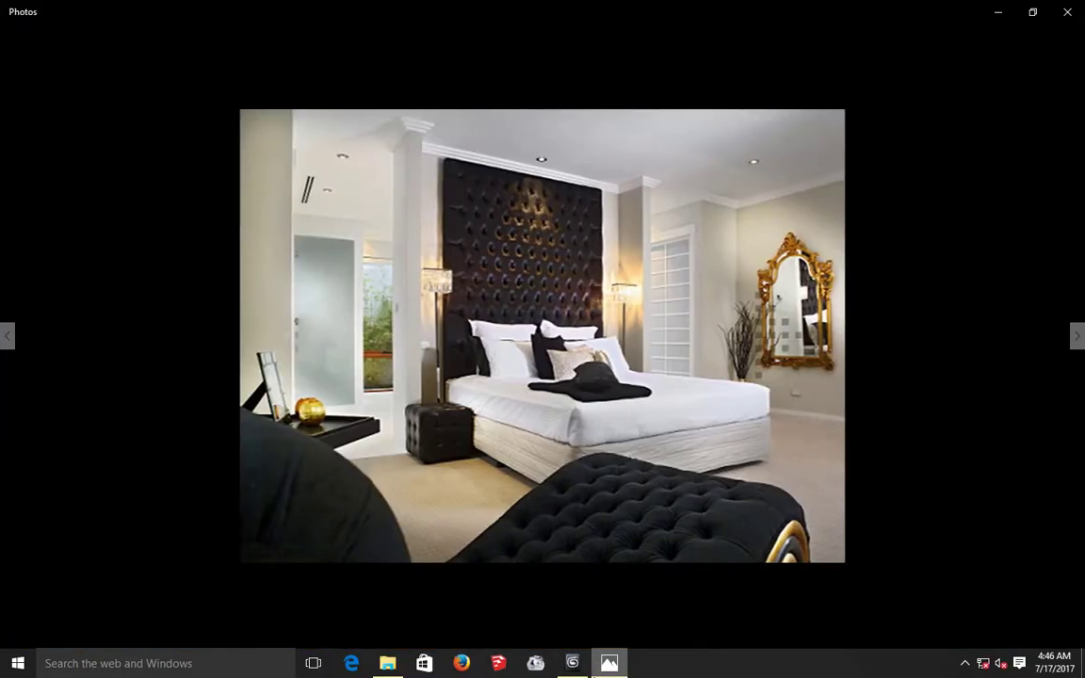
{"action": "key", "text": "Right"}
{"action": "key", "text": "Right"}
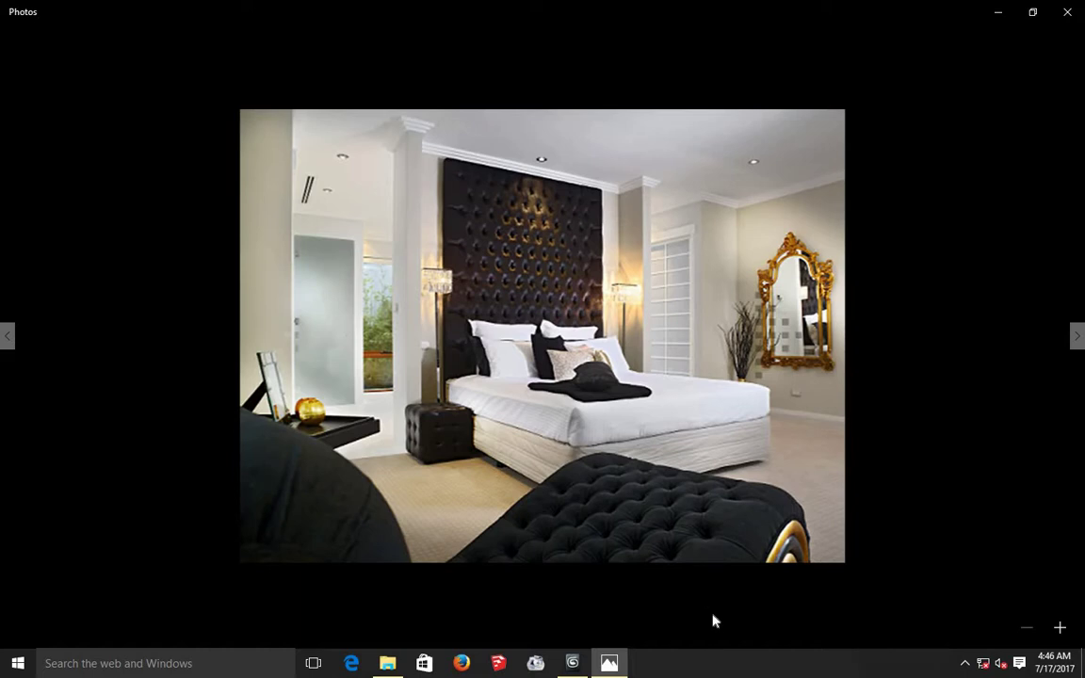
Step: Frame the door post's base up close and switch Box001 to Edge level
{"action": "left_click", "coordinate": [610, 663]}
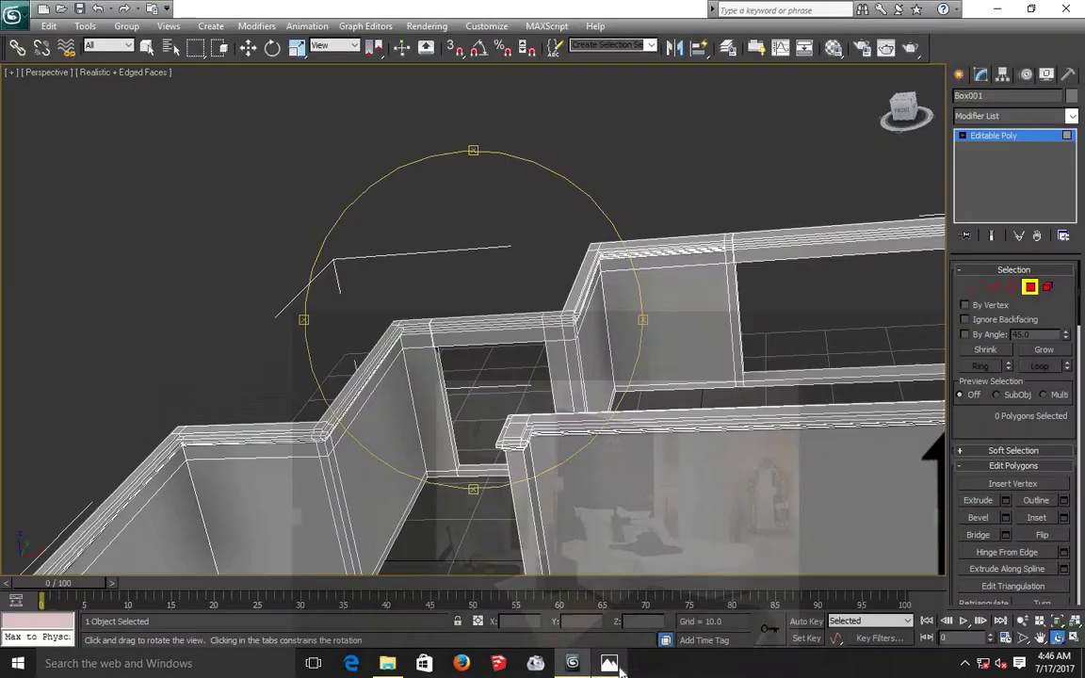
{"action": "mouse_move", "coordinate": [464, 414]}
{"action": "left_mouse_down"}
{"action": "mouse_move", "coordinate": [471, 389]}
{"action": "mouse_move", "coordinate": [472, 443]}
{"action": "mouse_move", "coordinate": [472, 416]}
{"action": "left_mouse_up"}
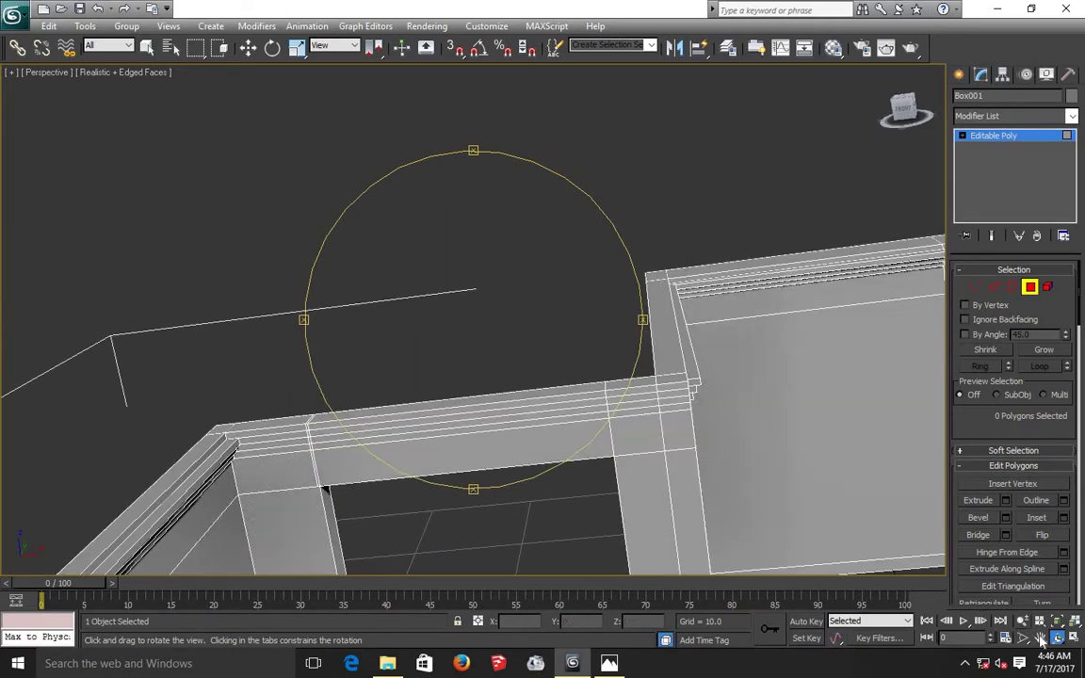
{"action": "left_click", "coordinate": [1041, 638]}
{"action": "left_click_drag", "start_coordinate": [654, 489], "coordinate": [579, 234]}
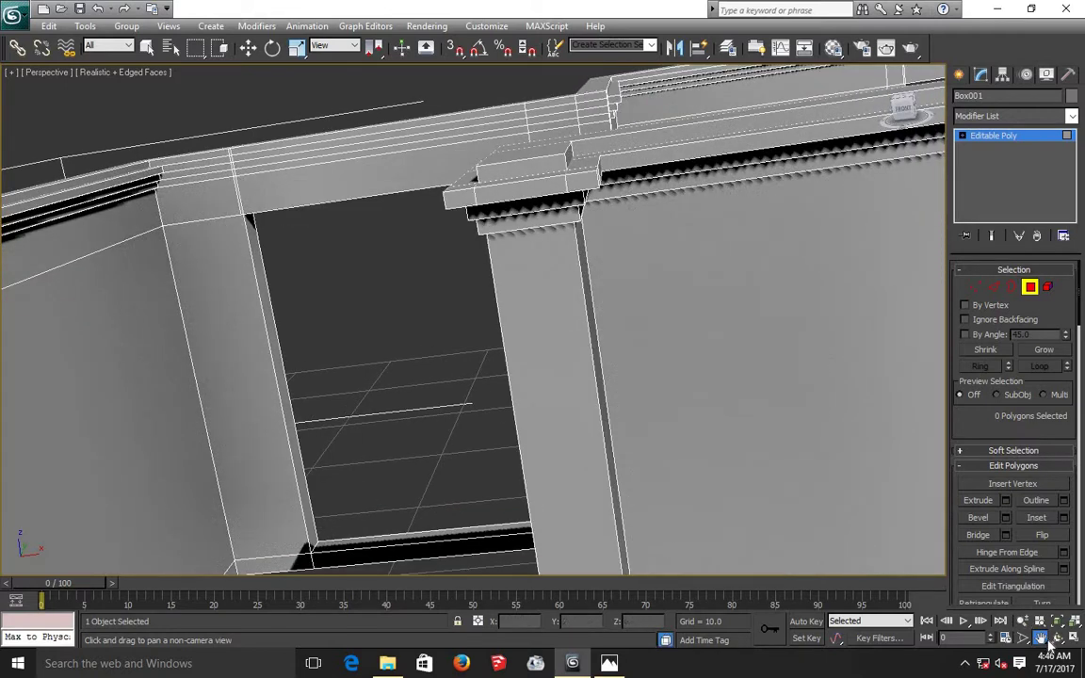
{"action": "left_click", "coordinate": [1056, 638]}
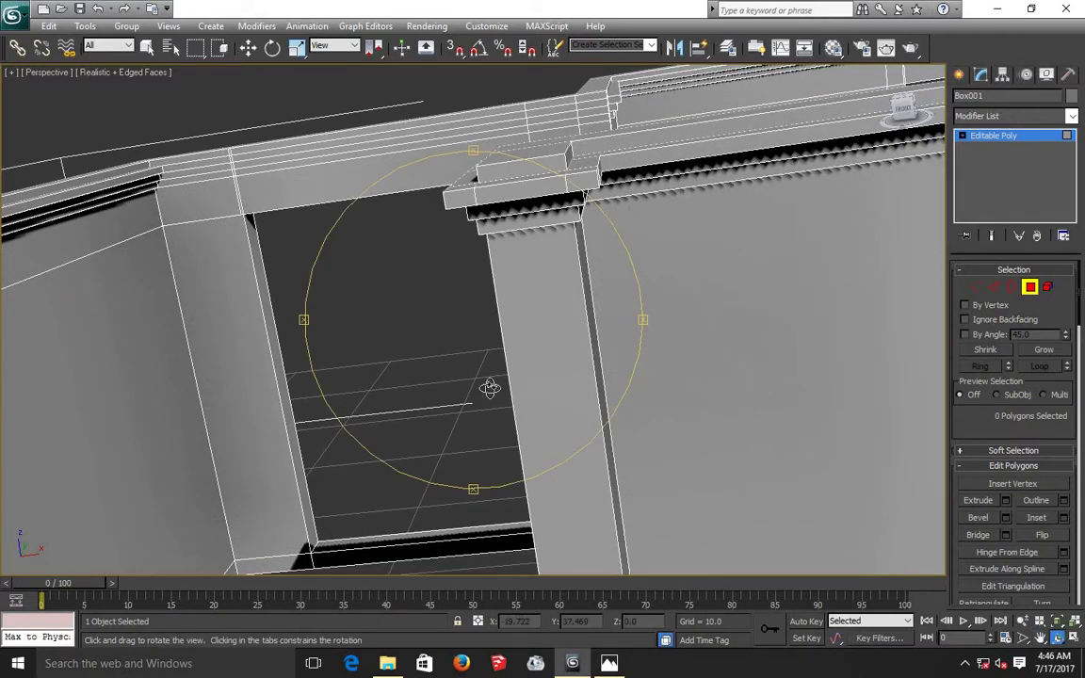
{"action": "left_click_drag", "start_coordinate": [487, 386], "coordinate": [547, 381]}
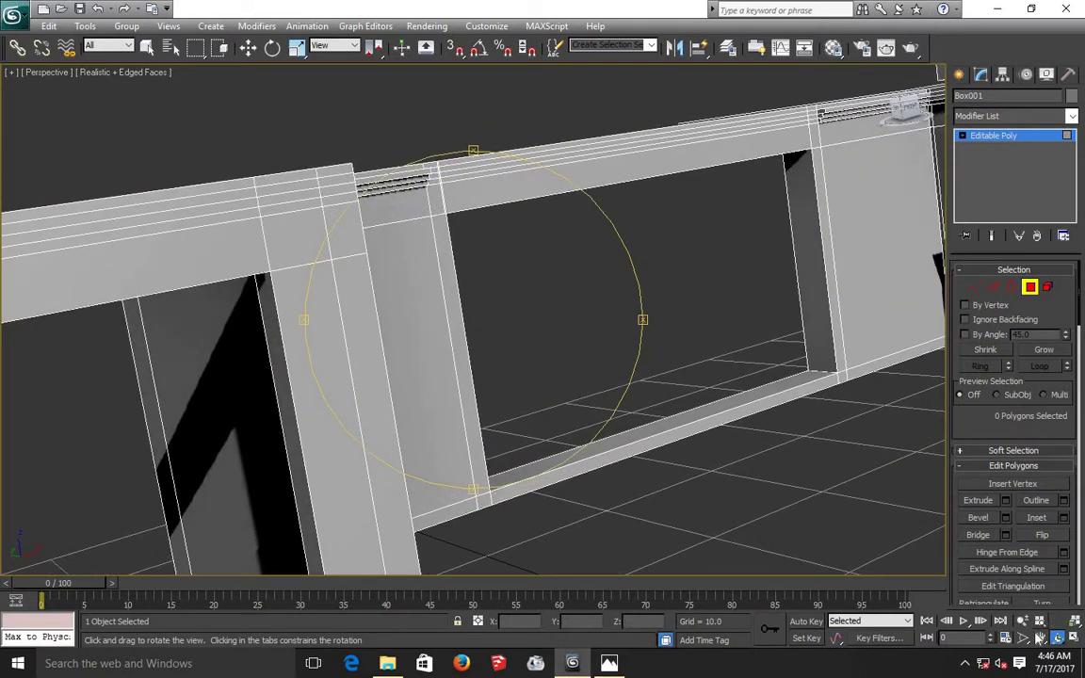
{"action": "left_click", "coordinate": [1040, 638]}
{"action": "mouse_move", "coordinate": [555, 443]}
{"action": "left_mouse_down"}
{"action": "mouse_move", "coordinate": [598, 378]}
{"action": "mouse_move", "coordinate": [612, 380]}
{"action": "left_mouse_up"}
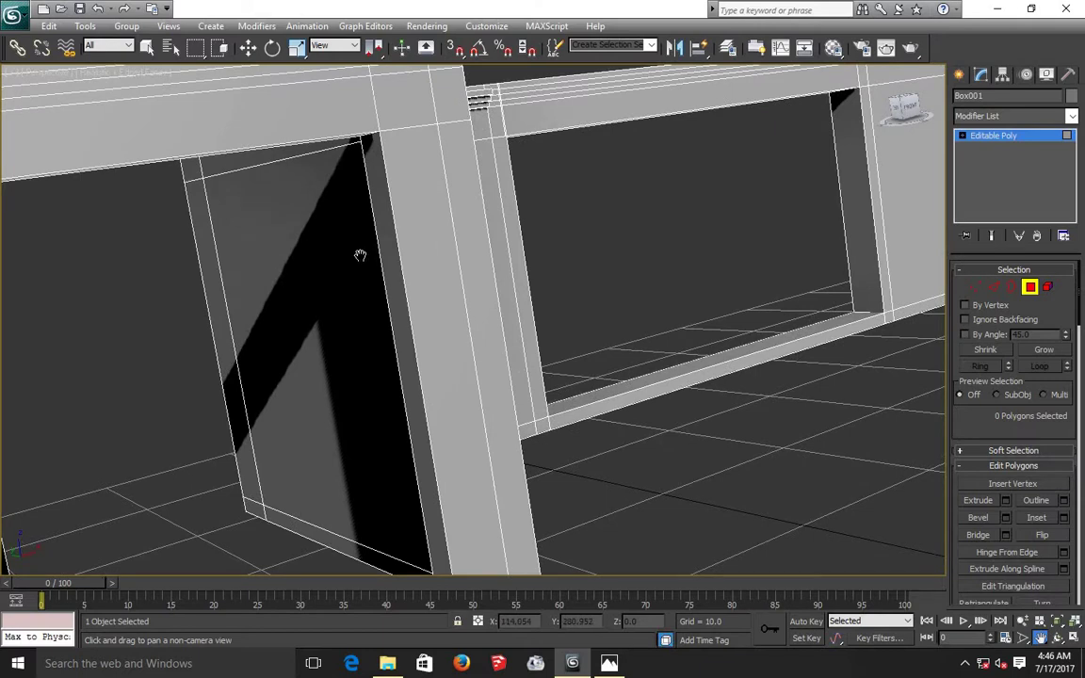
{"action": "scroll", "coordinate": [360, 256], "scroll_direction": "up", "scroll_amount": 3}
{"action": "left_click_drag", "start_coordinate": [399, 312], "coordinate": [412, 310]}
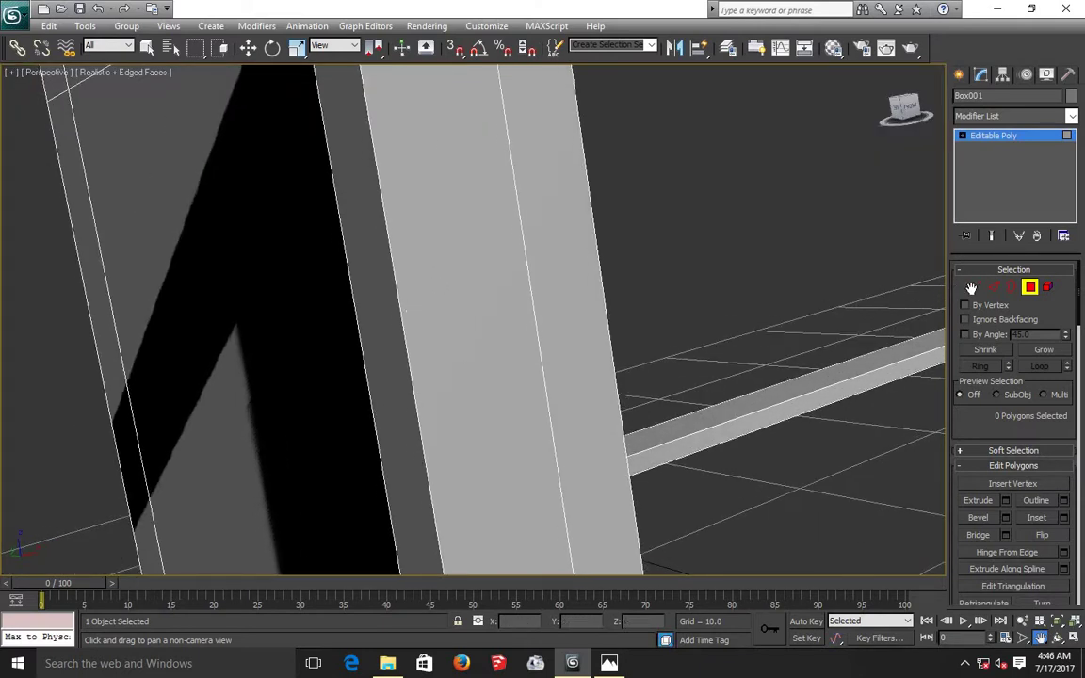
{"action": "left_click", "coordinate": [993, 287]}
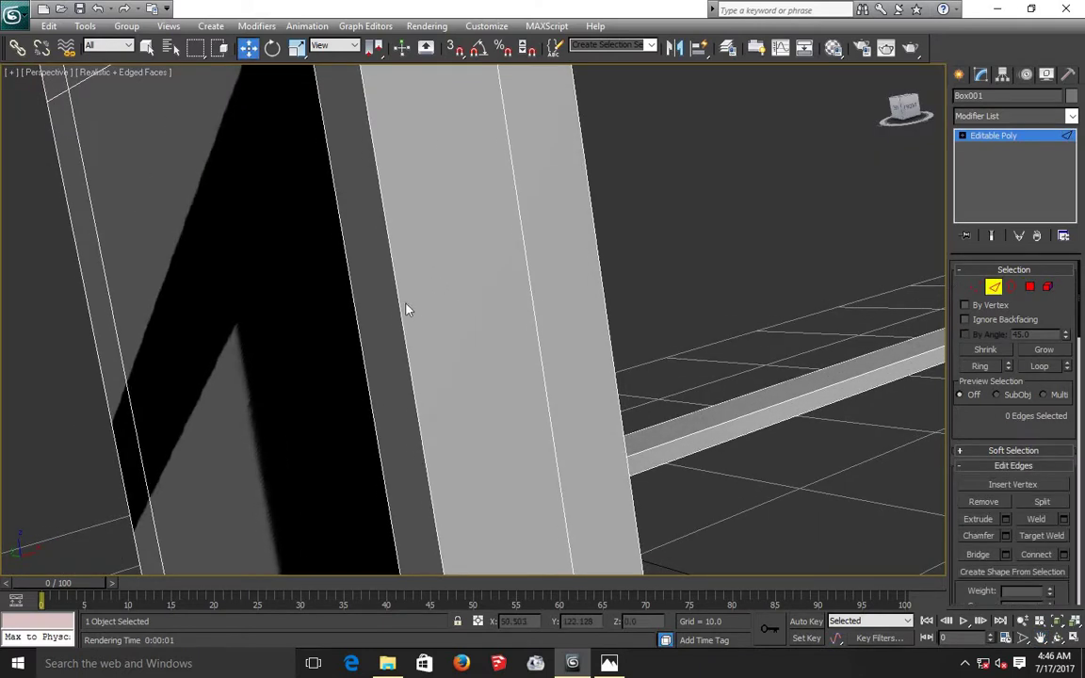
{"action": "left_click", "coordinate": [1040, 638]}
{"action": "left_click_drag", "start_coordinate": [666, 370], "coordinate": [678, 271]}
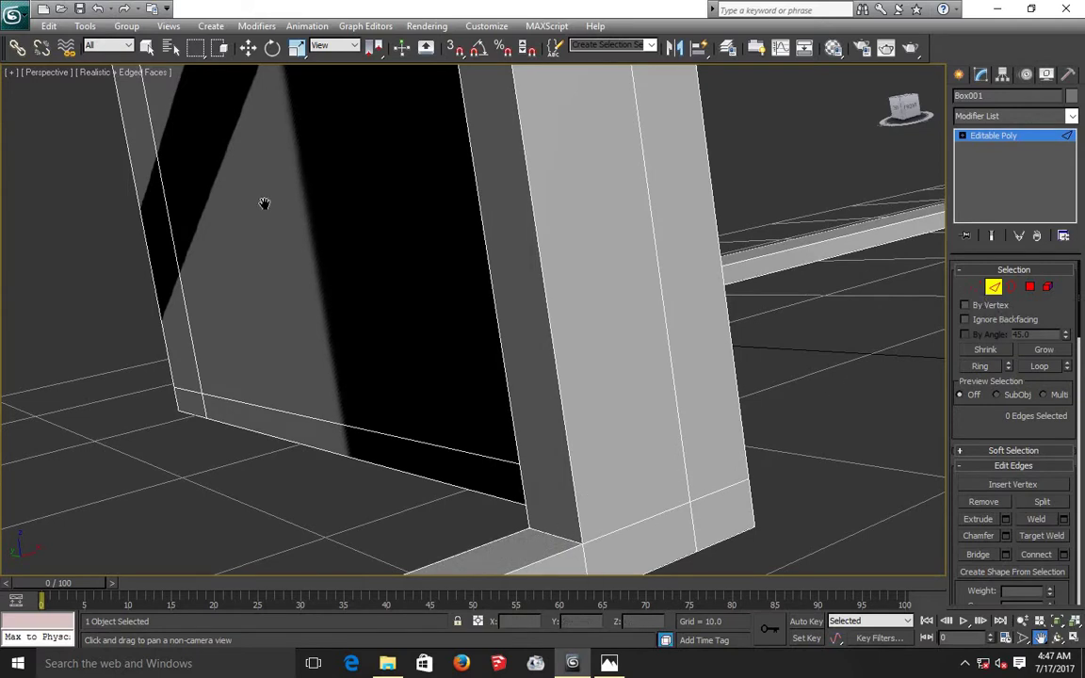
Step: Select the edge ring around the post base and preview a 2-segment Connect
{"action": "left_click", "coordinate": [247, 48]}
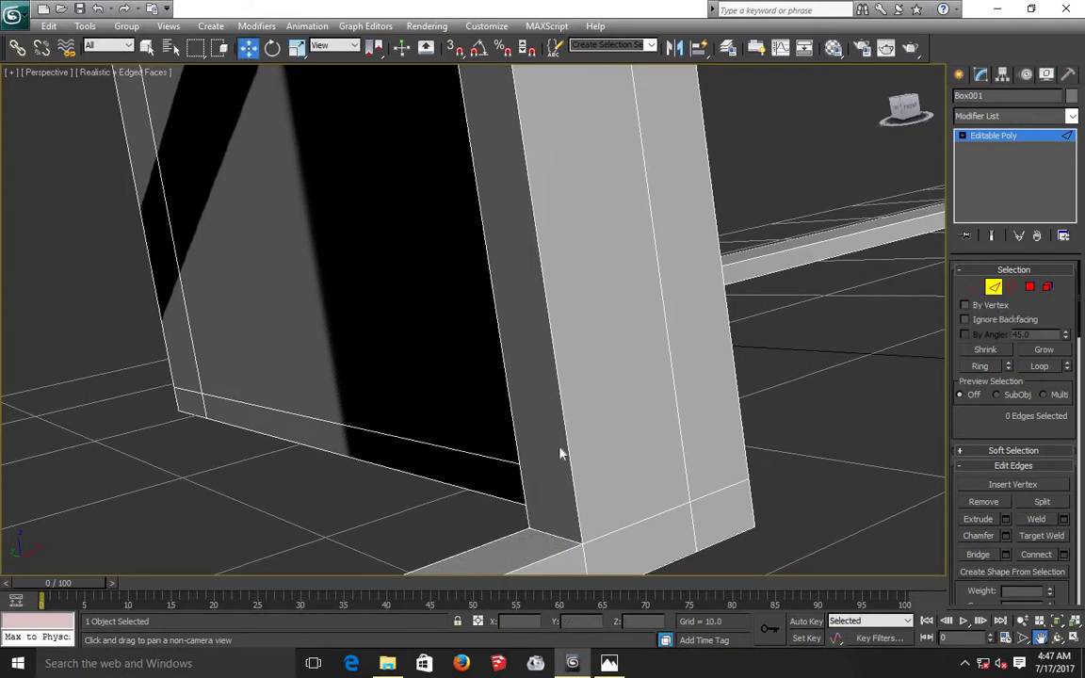
{"action": "left_click", "coordinate": [551, 534]}
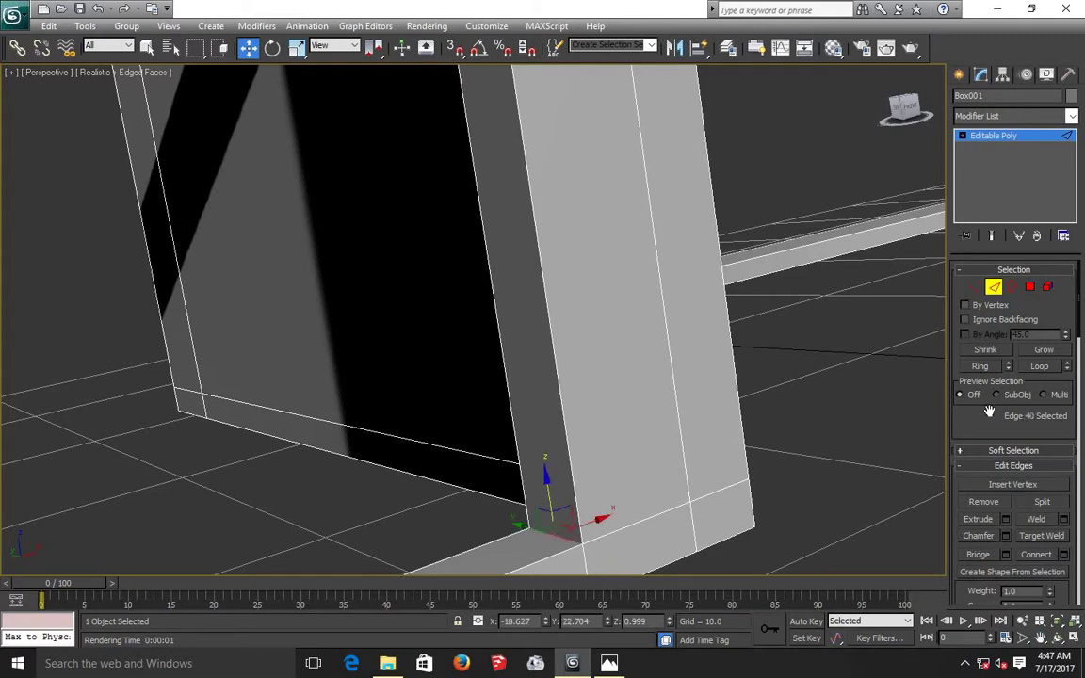
{"action": "left_click", "coordinate": [980, 367]}
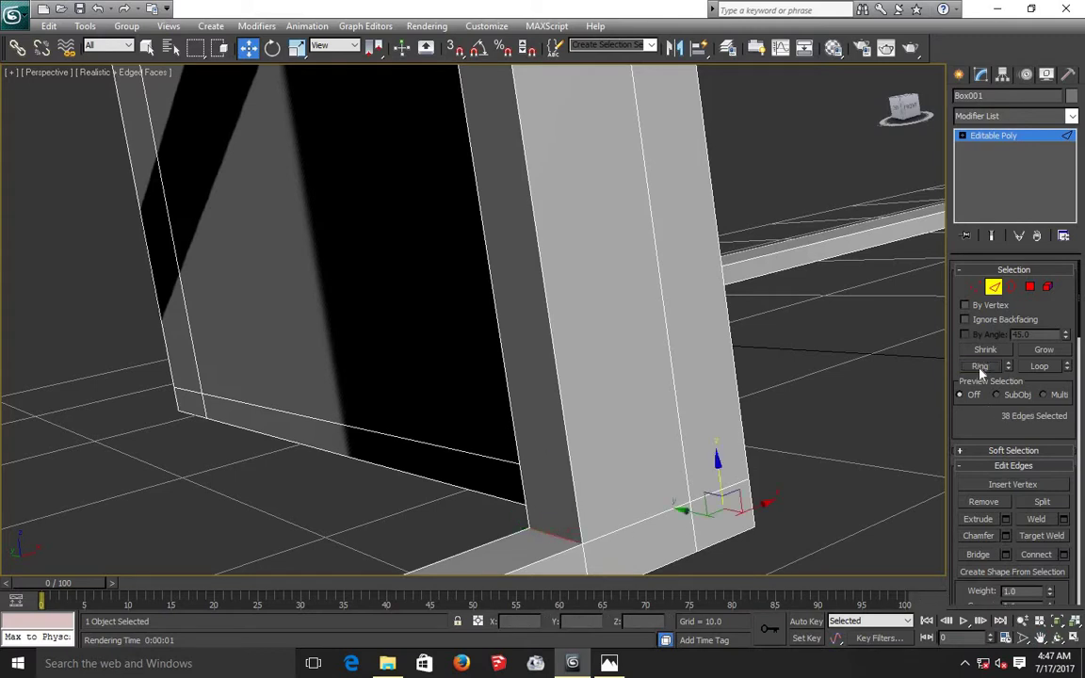
{"action": "left_click", "coordinate": [1064, 555]}
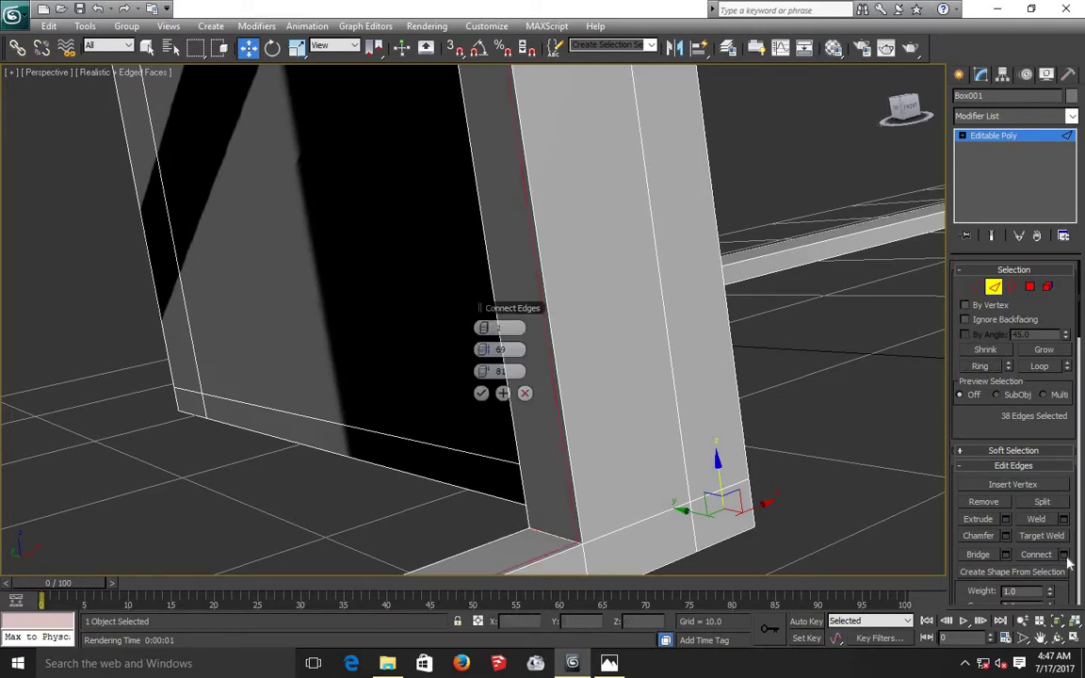
{"action": "left_click", "coordinate": [490, 329]}
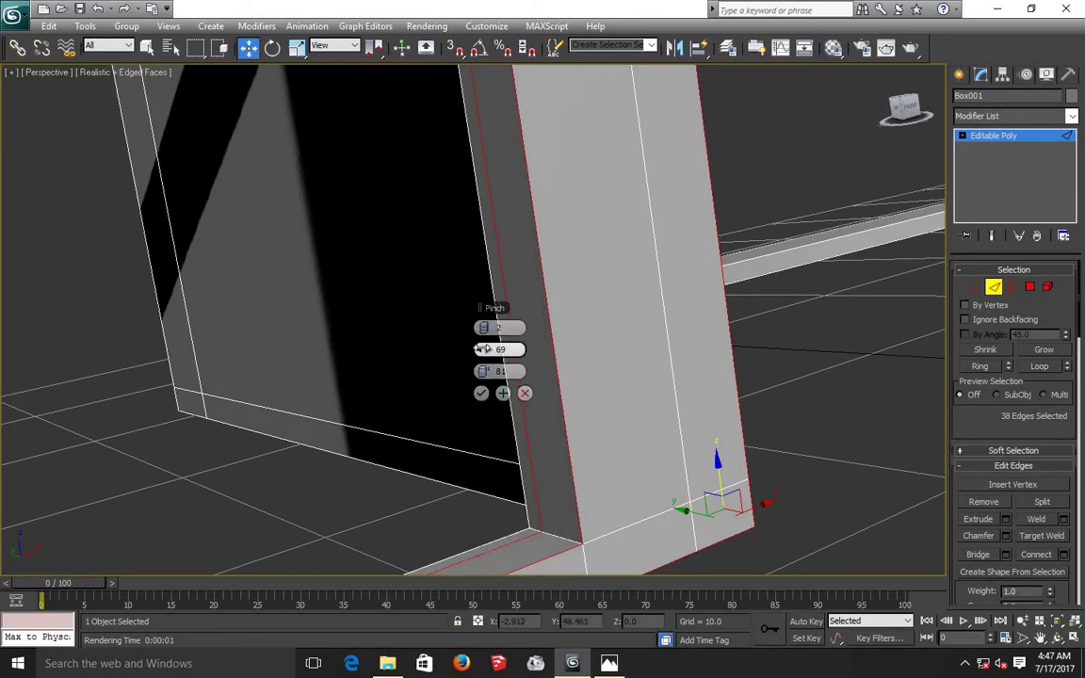
Step: Adjust pinch and slide, raise Connect to 4 segments, then cancel it
{"action": "mouse_move", "coordinate": [482, 349]}
{"action": "left_mouse_down"}
{"action": "mouse_move", "coordinate": [462, 350]}
{"action": "mouse_move", "coordinate": [546, 350]}
{"action": "left_mouse_up"}
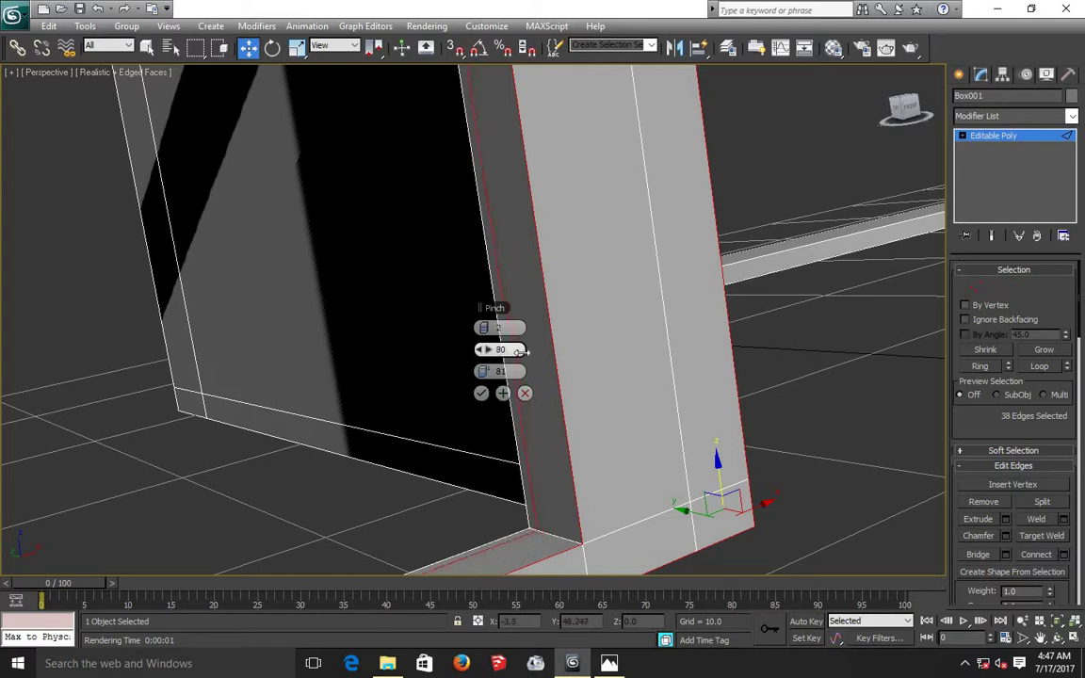
{"action": "left_click_drag", "start_coordinate": [474, 372], "coordinate": [438, 379]}
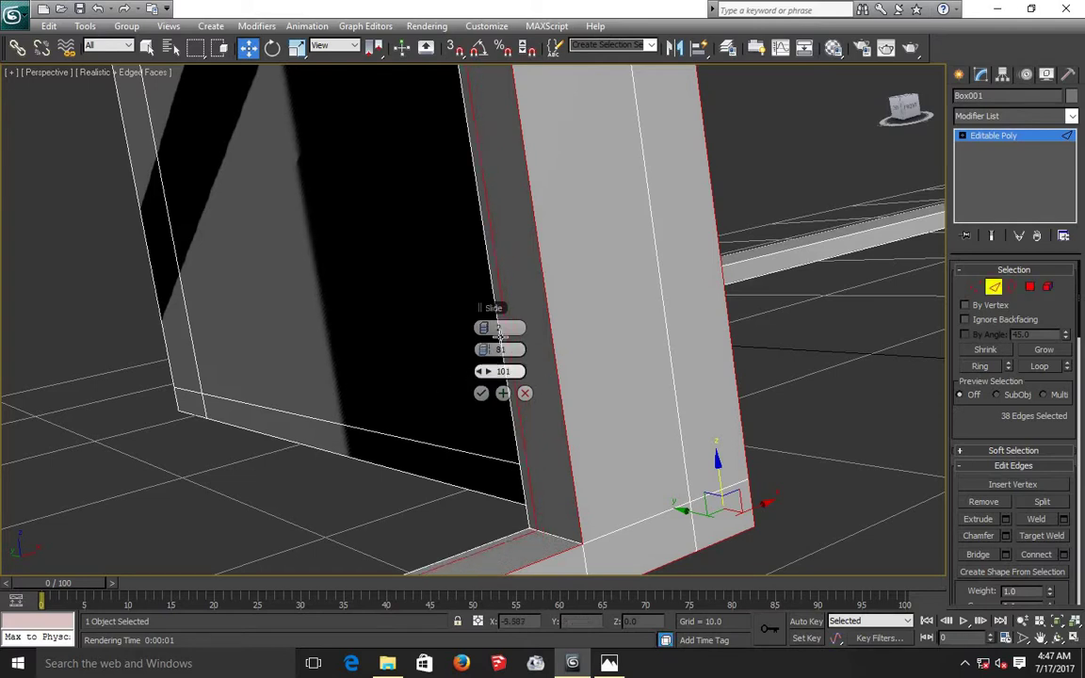
{"action": "left_click_drag", "start_coordinate": [483, 328], "coordinate": [500, 341]}
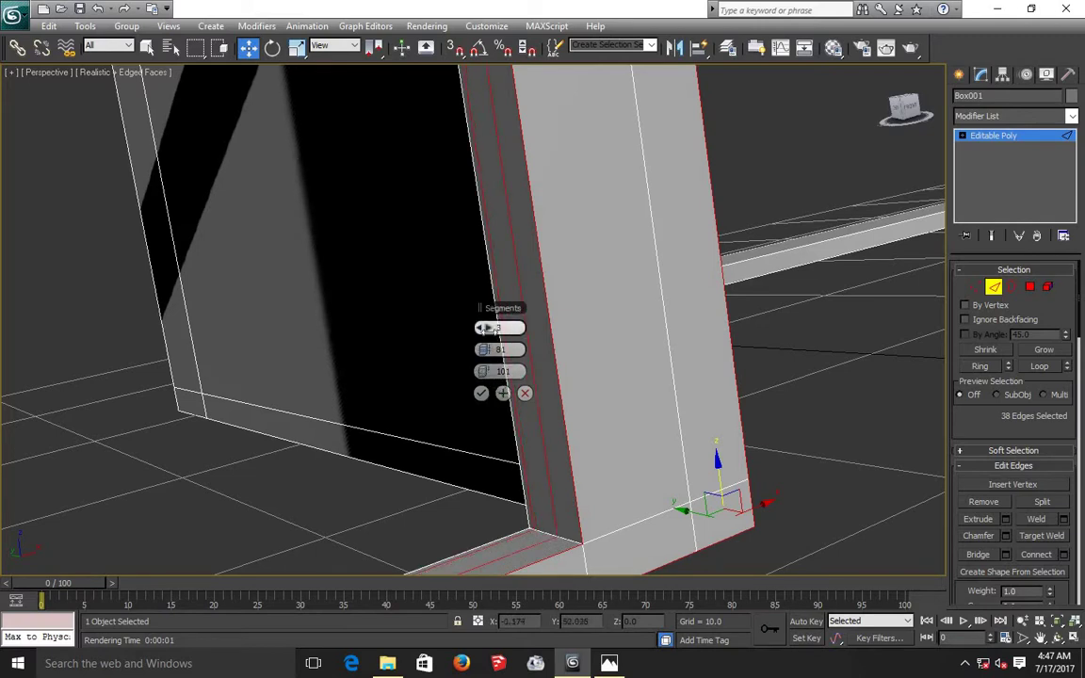
{"action": "left_click_drag", "start_coordinate": [483, 328], "coordinate": [484, 320]}
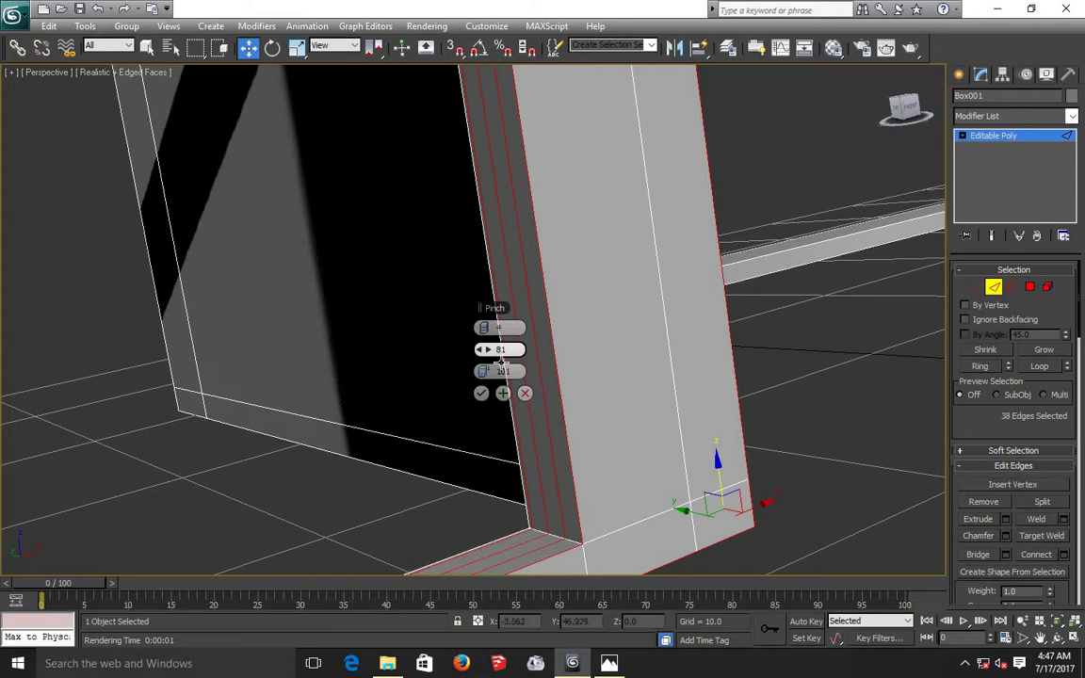
{"action": "left_click", "coordinate": [525, 393]}
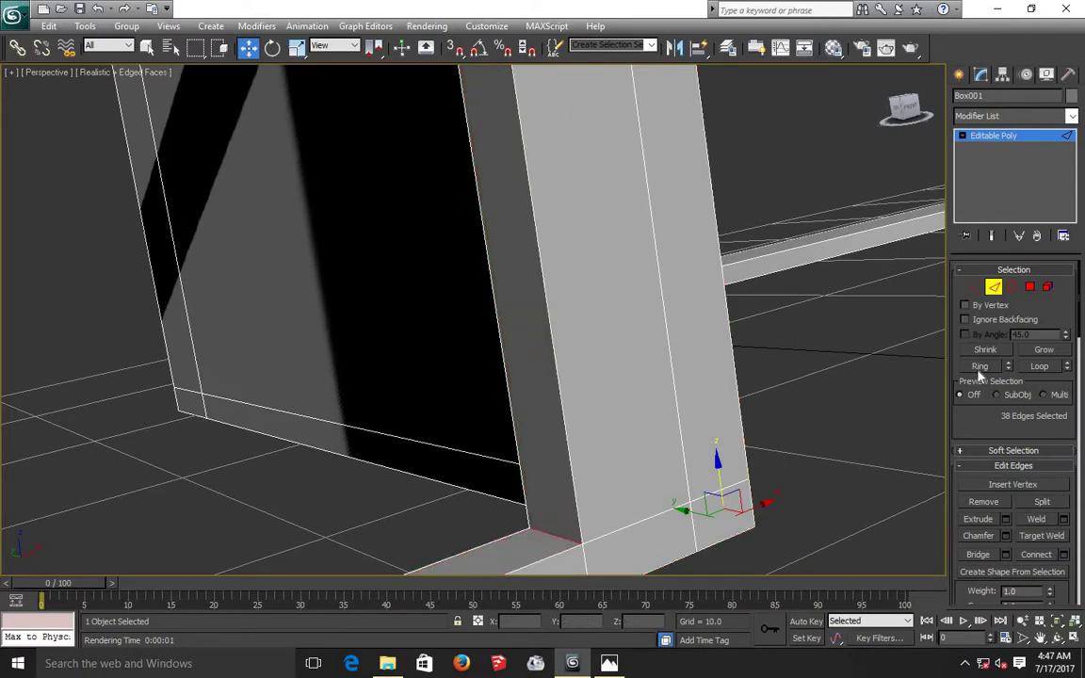
Step: Restart Connect and slide the previewed loops sideways along the jamb
{"action": "left_click", "coordinate": [1066, 558]}
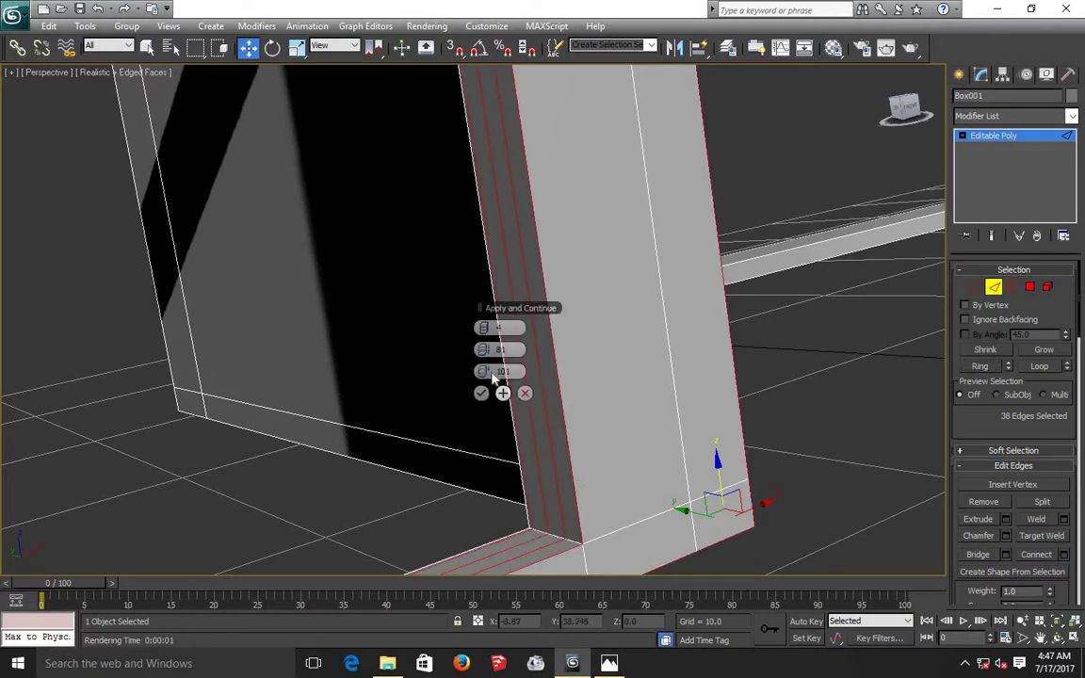
{"action": "left_click_drag", "start_coordinate": [499, 371], "coordinate": [571, 369]}
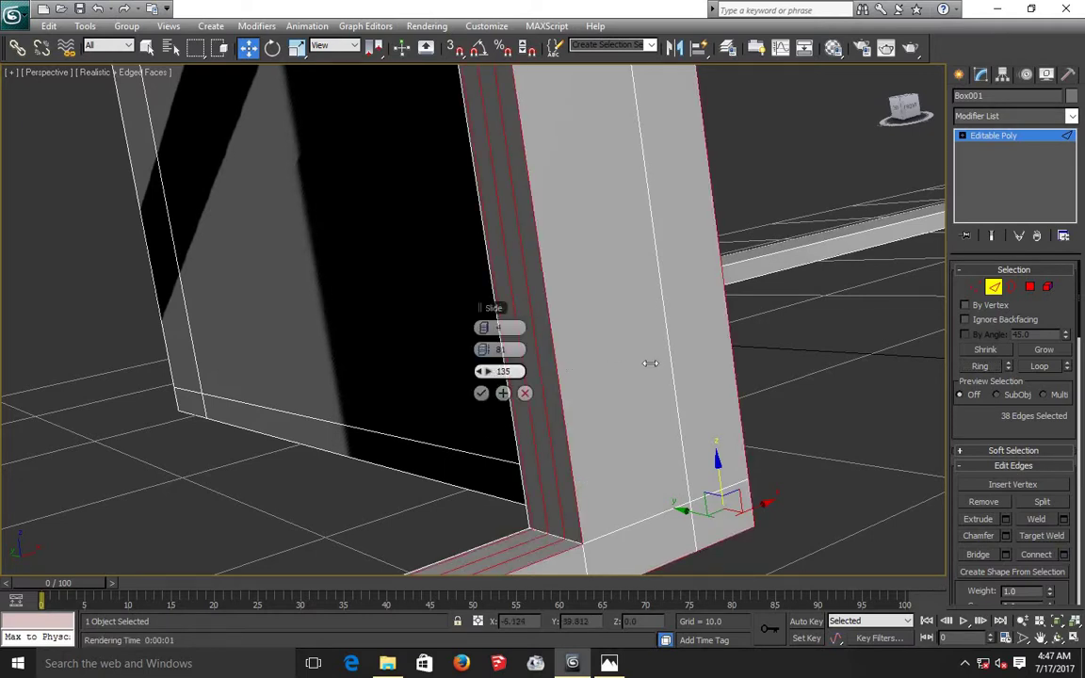
{"action": "left_click_drag", "start_coordinate": [650, 362], "coordinate": [737, 354]}
{"action": "left_click_drag", "start_coordinate": [859, 358], "coordinate": [743, 364]}
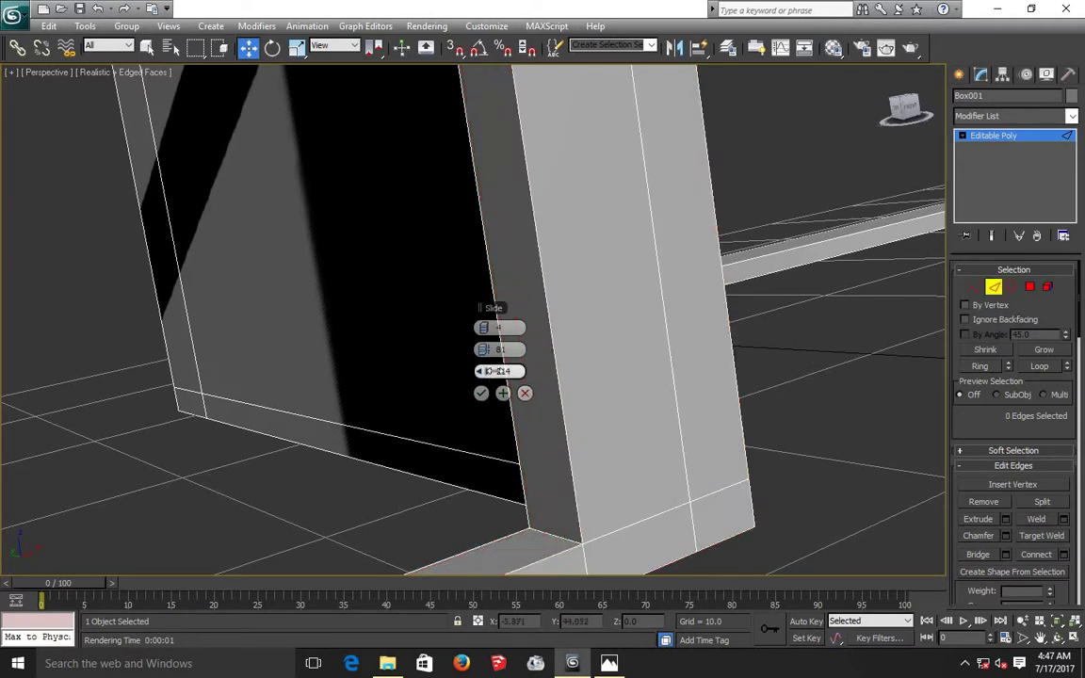
Step: Discard the pending edge connection and clear the edge selection
{"action": "left_click", "coordinate": [525, 393]}
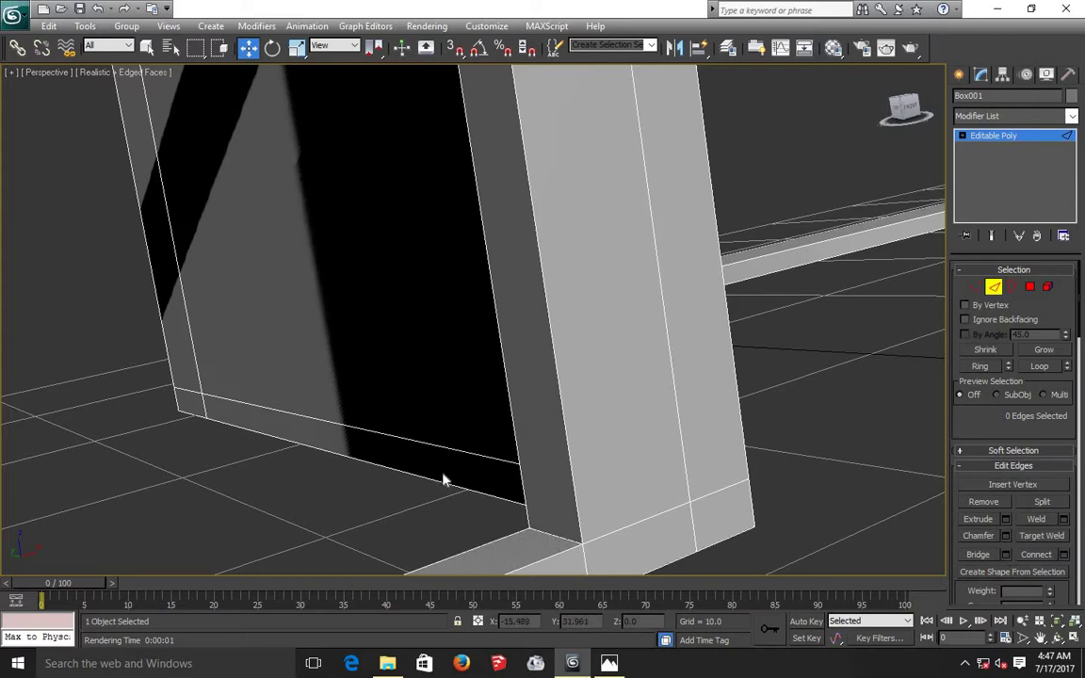
{"action": "key", "text": "ctrl+a"}
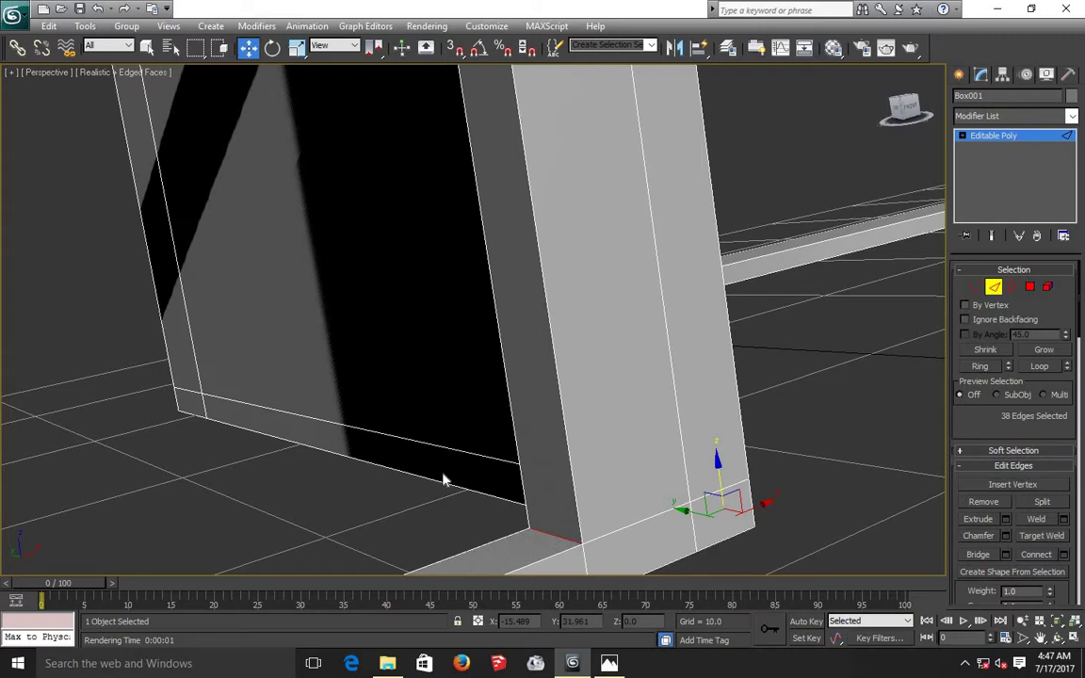
{"action": "left_click", "coordinate": [444, 480]}
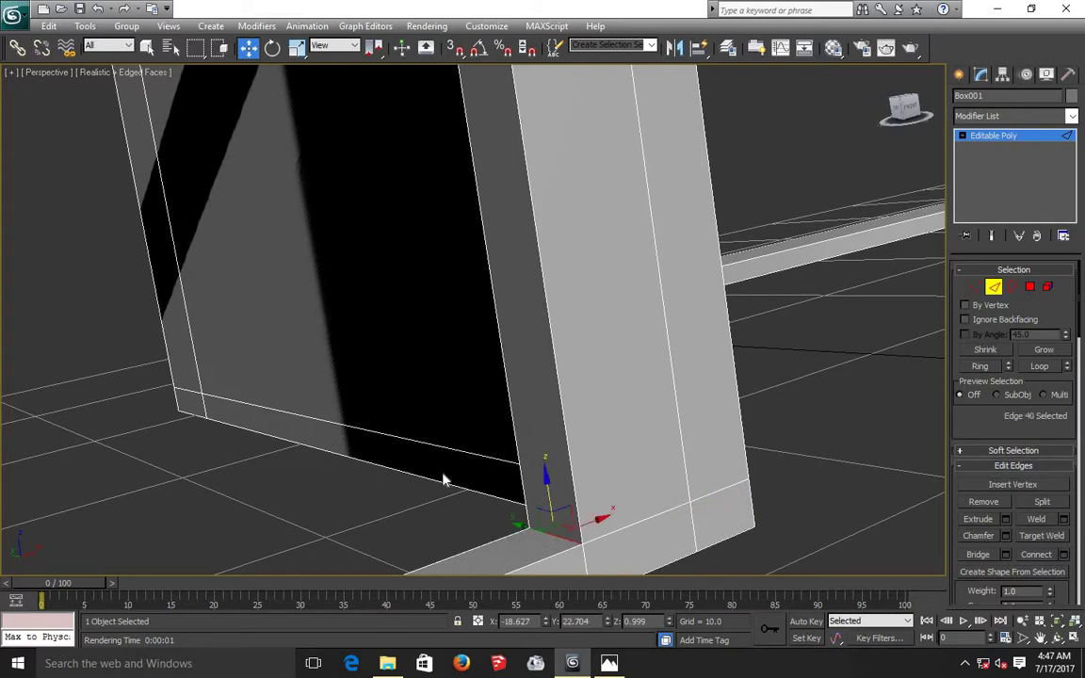
{"action": "left_click", "coordinate": [887, 323]}
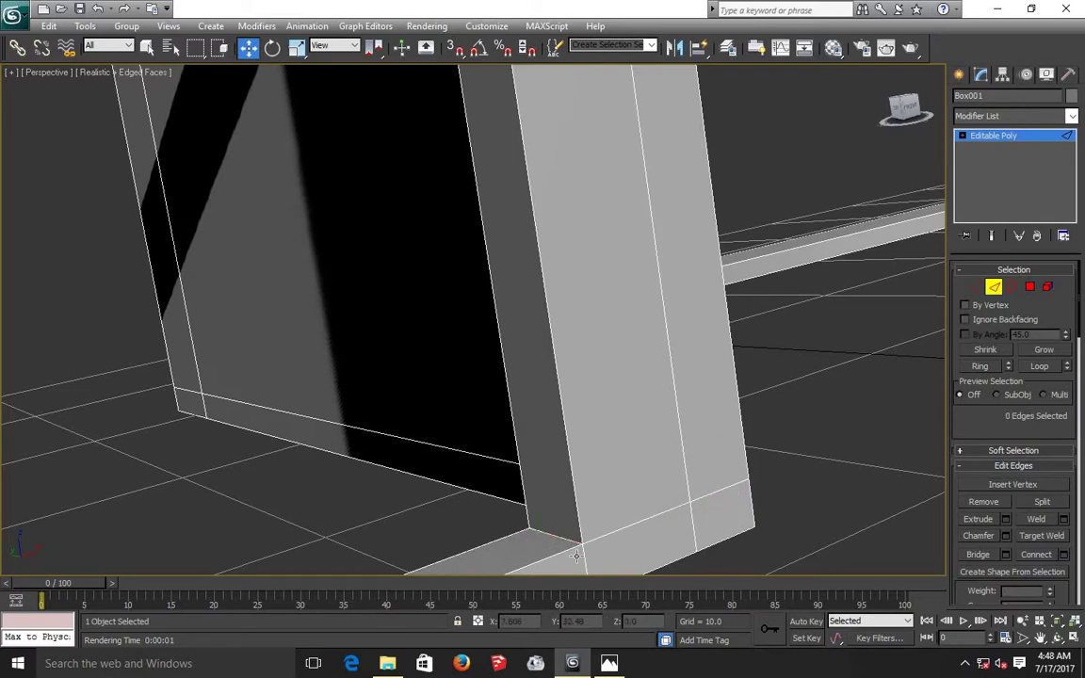
Step: Zoom, orbit and pan to frame the door opening's bottom inside corner
{"action": "scroll", "coordinate": [530, 539], "scroll_direction": "up", "scroll_amount": 3}
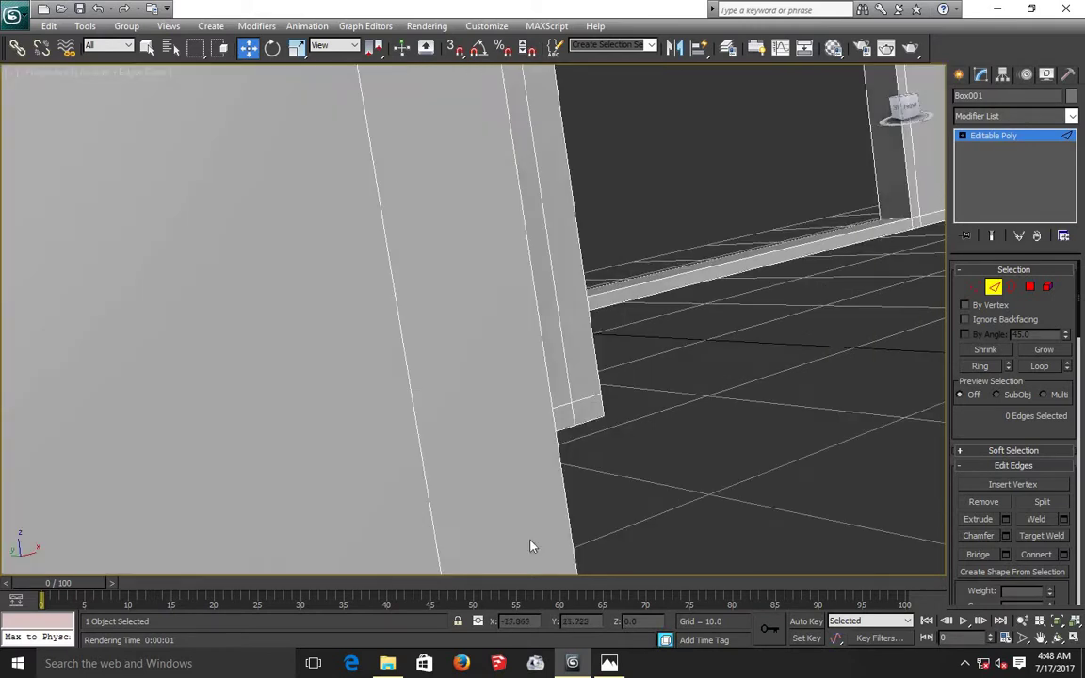
{"action": "scroll", "coordinate": [531, 543], "scroll_direction": "up", "scroll_amount": 3}
{"action": "scroll", "coordinate": [531, 543], "scroll_direction": "down", "scroll_amount": 3}
{"action": "scroll", "coordinate": [530, 542], "scroll_direction": "down", "scroll_amount": 2}
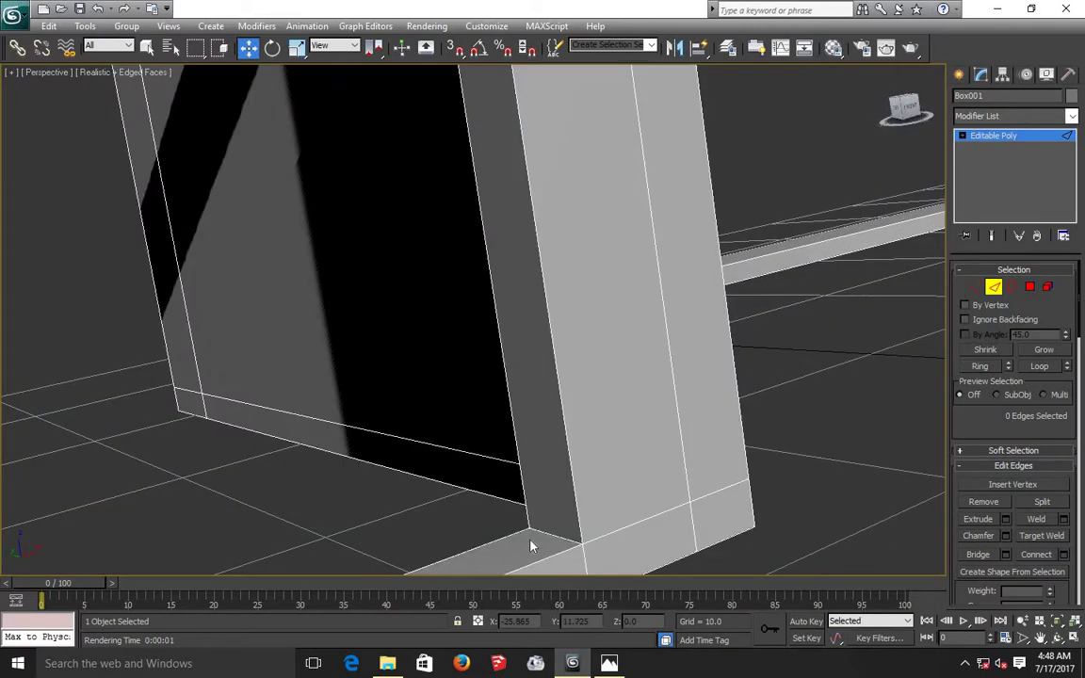
{"action": "left_click", "coordinate": [1057, 639]}
{"action": "left_click_drag", "start_coordinate": [494, 439], "coordinate": [415, 449]}
{"action": "middle_click_drag", "start_coordinate": [932, 576], "coordinate": [796, 527]}
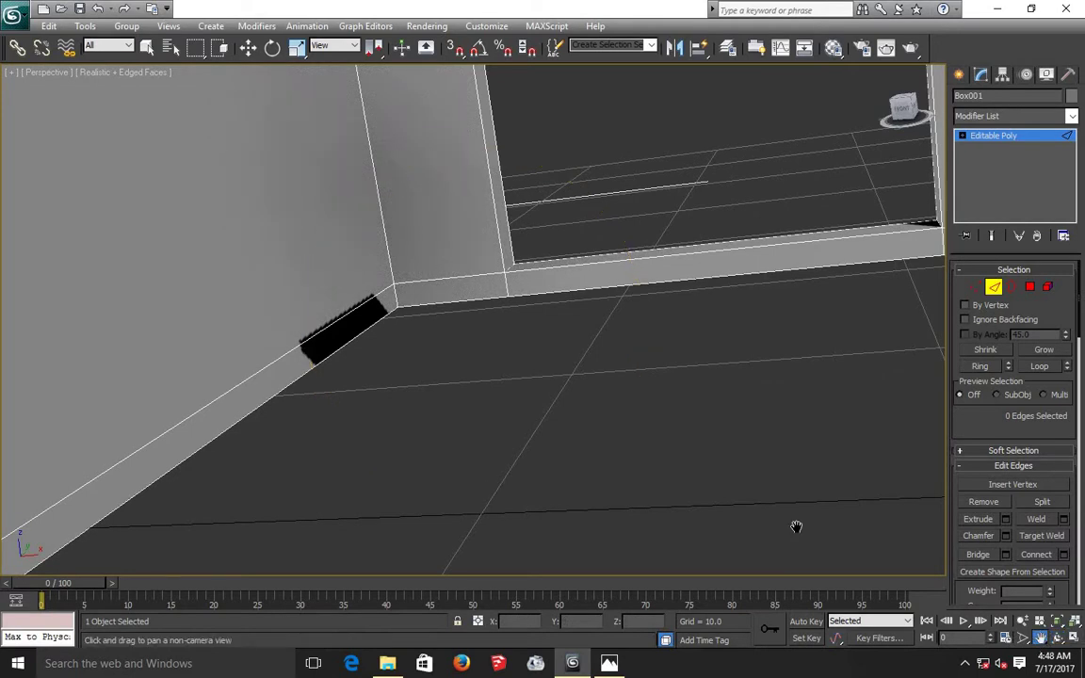
{"action": "mouse_move", "coordinate": [548, 375]}
{"action": "left_mouse_down"}
{"action": "mouse_move", "coordinate": [462, 489]}
{"action": "mouse_move", "coordinate": [472, 483]}
{"action": "mouse_move", "coordinate": [336, 433]}
{"action": "left_mouse_up"}
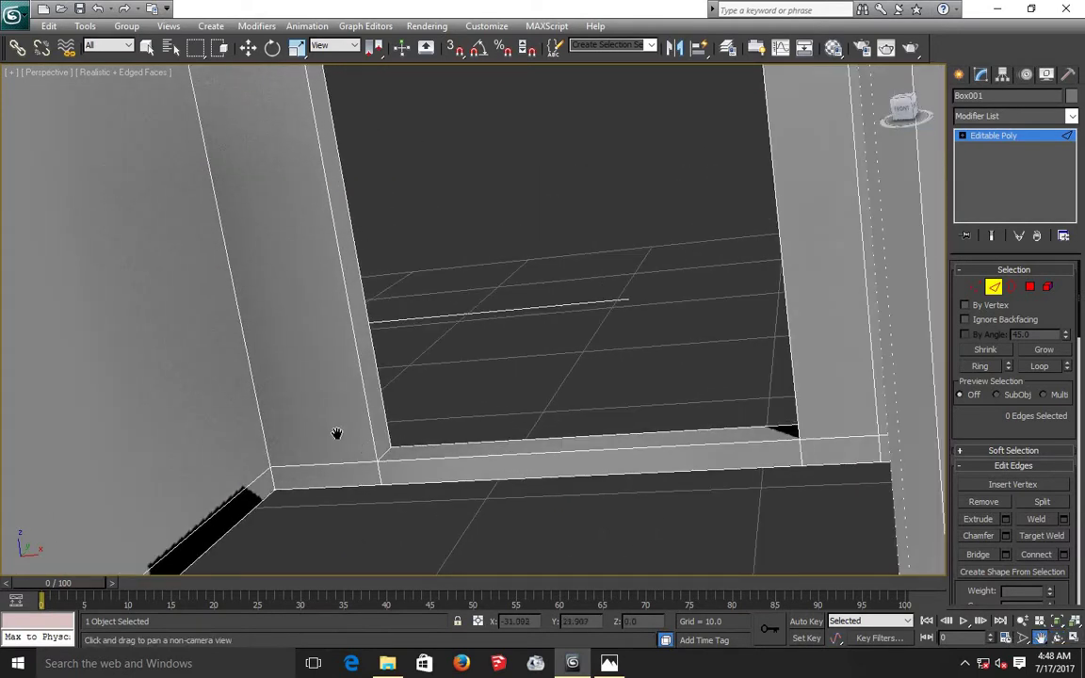
{"action": "scroll", "coordinate": [337, 434], "scroll_direction": "up", "scroll_amount": 3}
{"action": "left_click_drag", "start_coordinate": [358, 492], "coordinate": [386, 399]}
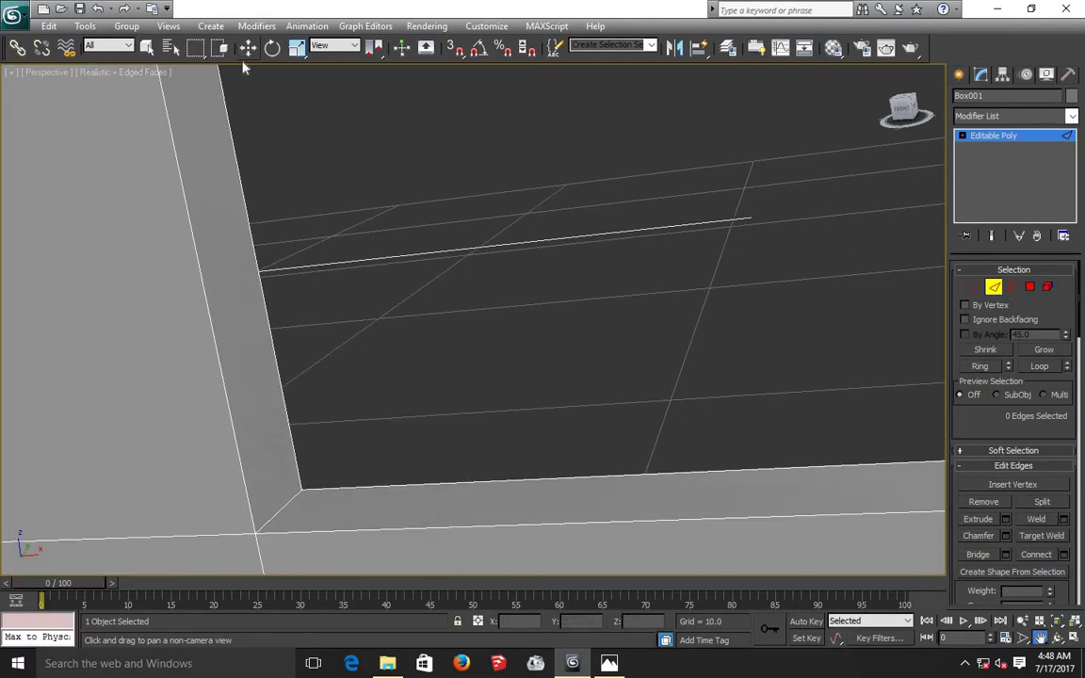
{"action": "left_click", "coordinate": [247, 47]}
Step: Connect the inner-corner edge ring with 4 loops at pinch 100 and slide 56, then deselect
{"action": "left_click", "coordinate": [287, 502]}
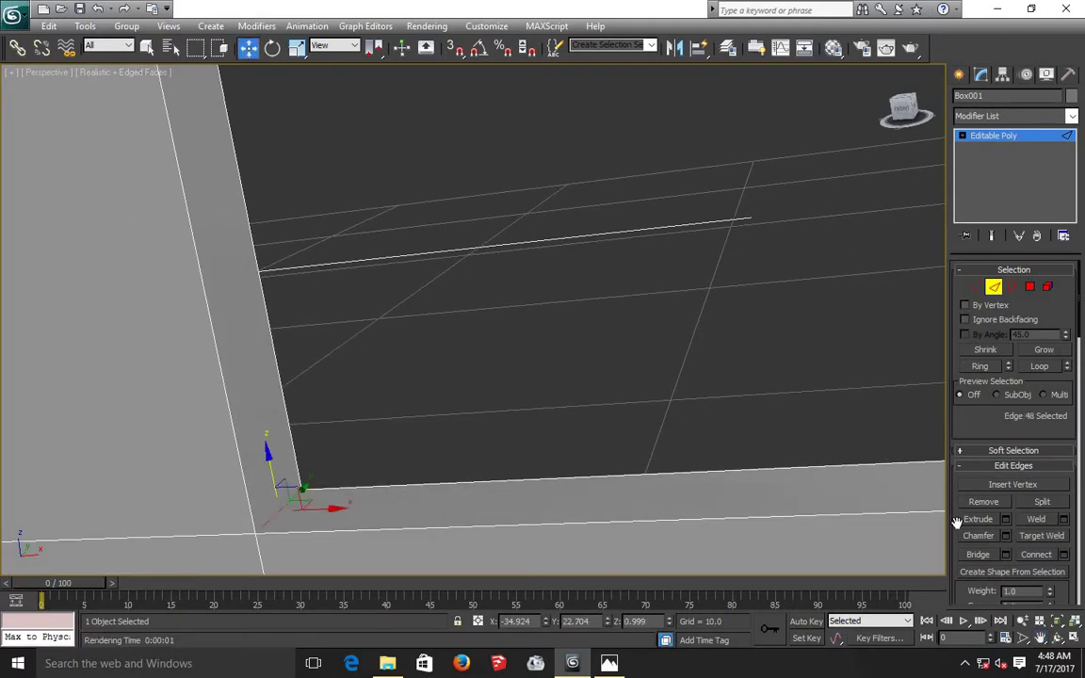
{"action": "left_click", "coordinate": [979, 366]}
{"action": "left_click", "coordinate": [1063, 555]}
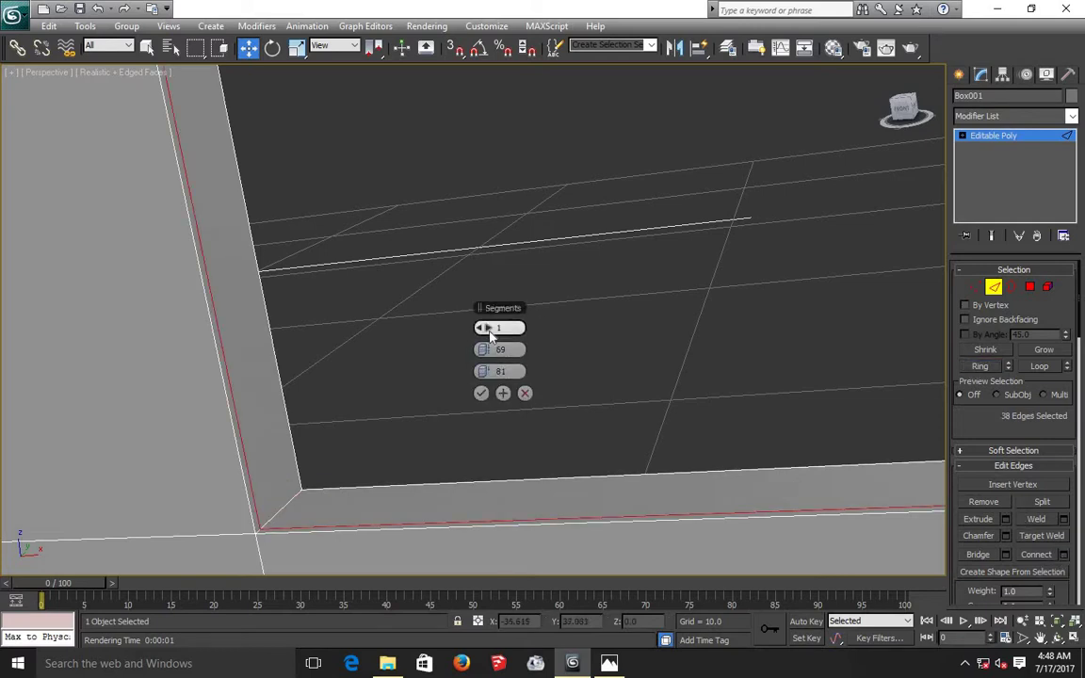
{"action": "left_click", "coordinate": [489, 328]}
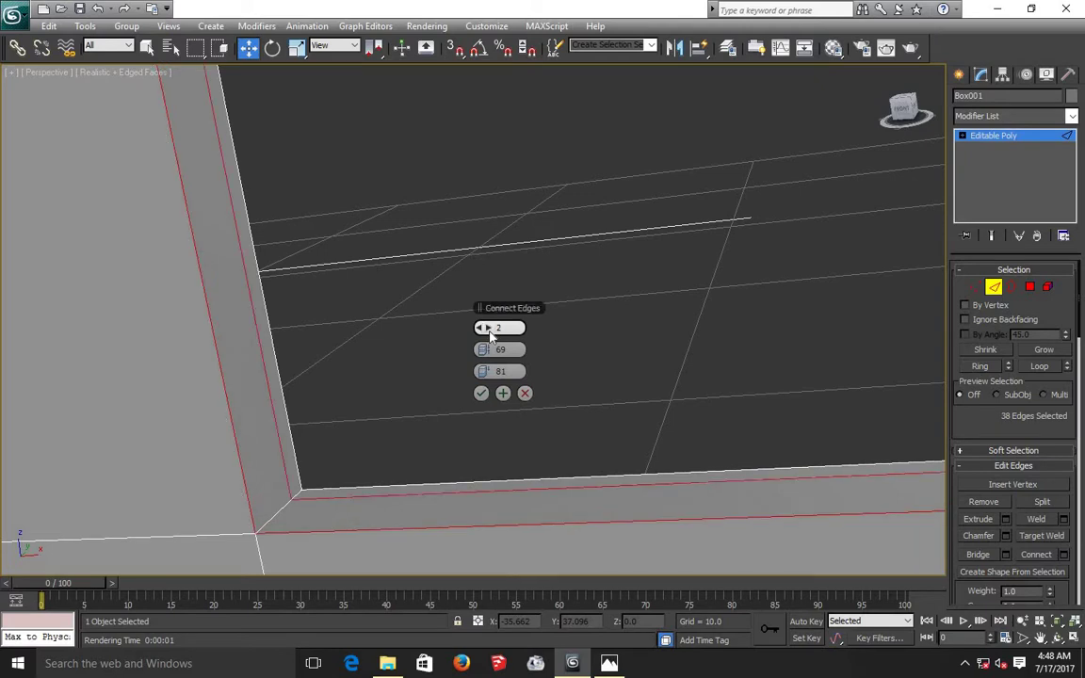
{"action": "left_click", "coordinate": [490, 329]}
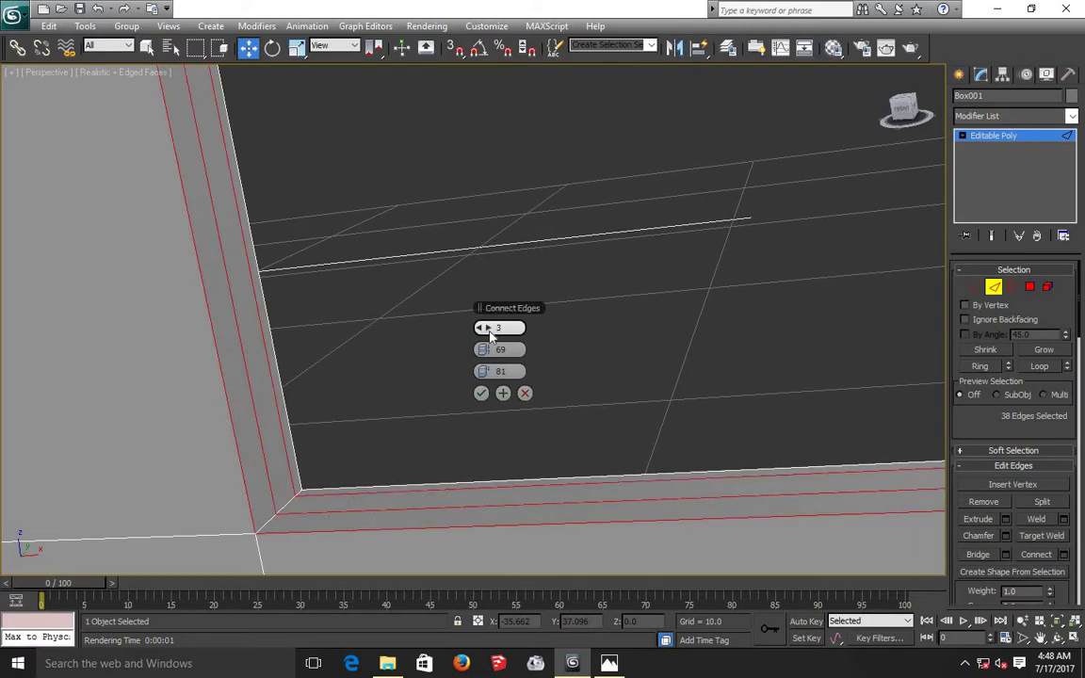
{"action": "left_click", "coordinate": [490, 329]}
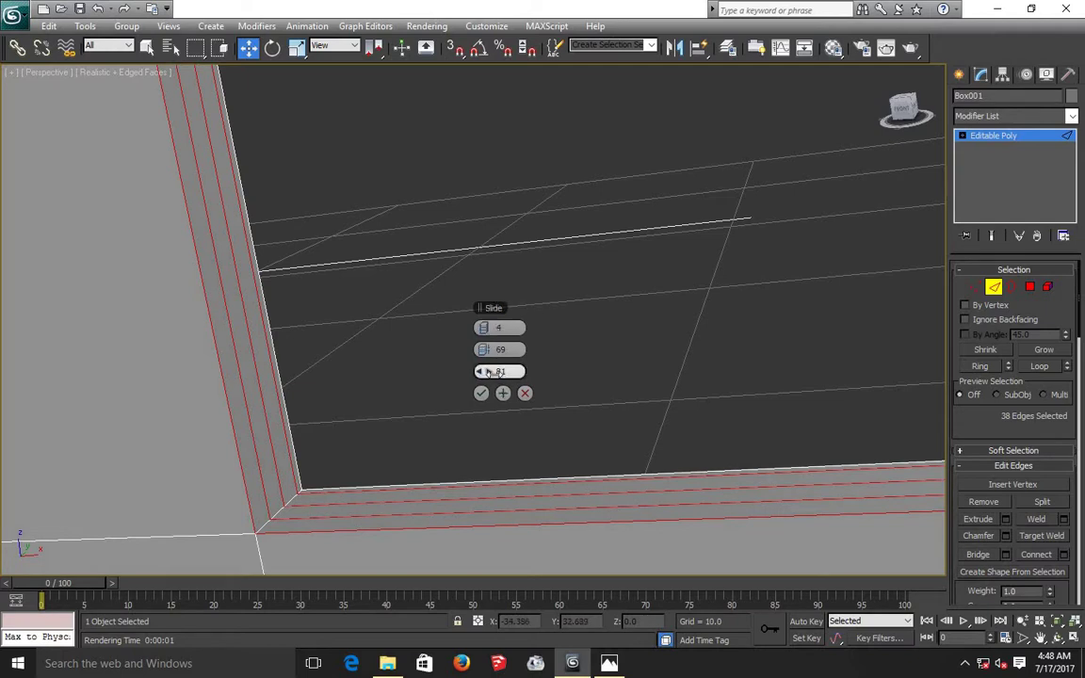
{"action": "left_click_drag", "start_coordinate": [504, 371], "coordinate": [438, 383]}
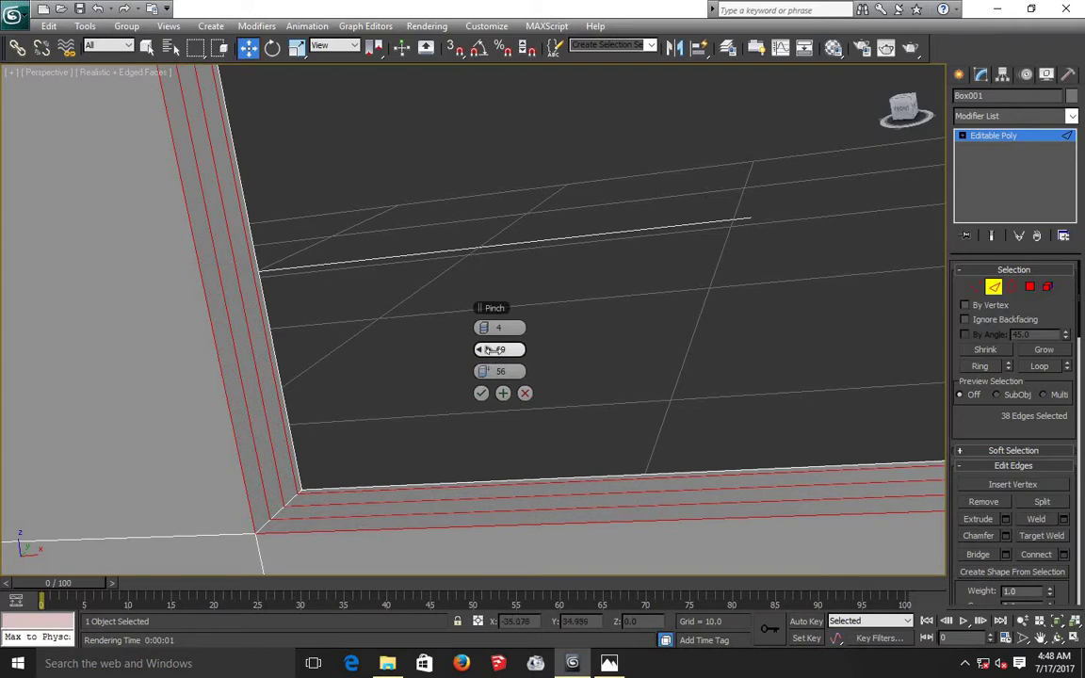
{"action": "left_click_drag", "start_coordinate": [488, 350], "coordinate": [585, 336]}
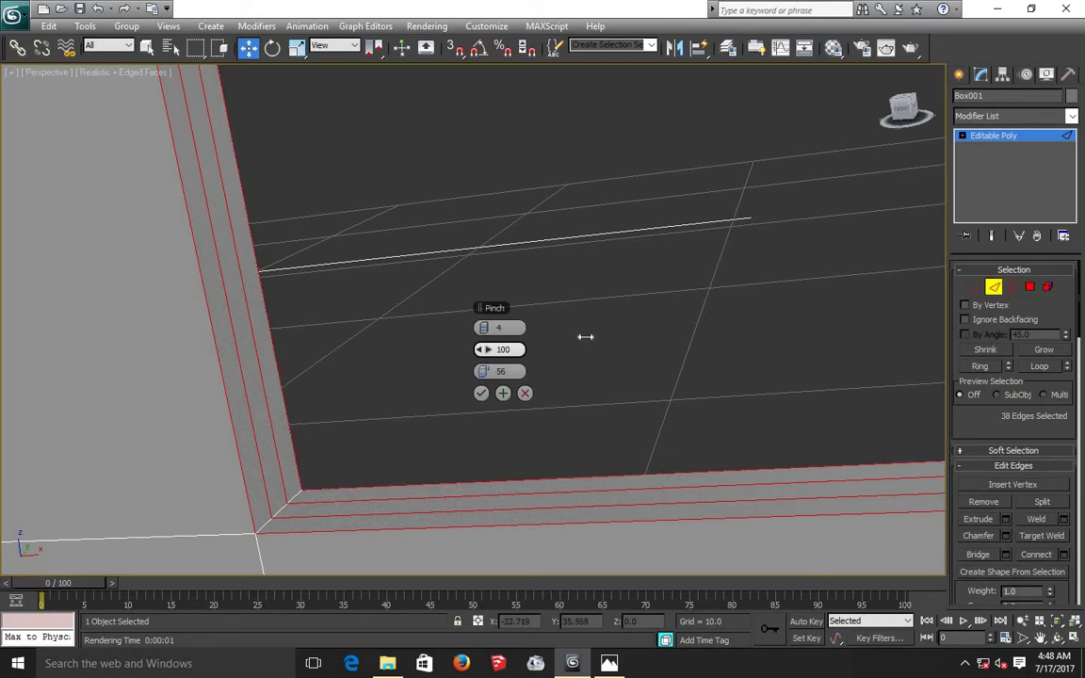
{"action": "left_click", "coordinate": [481, 393]}
{"action": "left_click", "coordinate": [527, 397]}
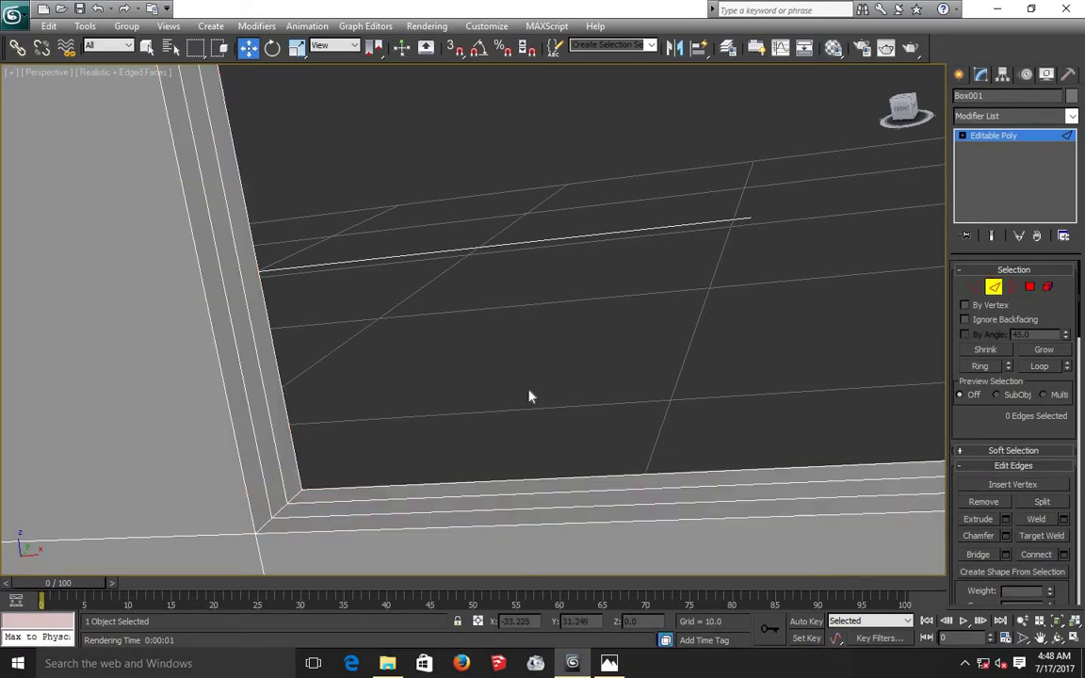
Step: Zoom out and orbit to look down at the doorway floor
{"action": "scroll", "coordinate": [530, 396], "scroll_direction": "down", "scroll_amount": 2}
{"action": "scroll", "coordinate": [529, 397], "scroll_direction": "down", "scroll_amount": 2}
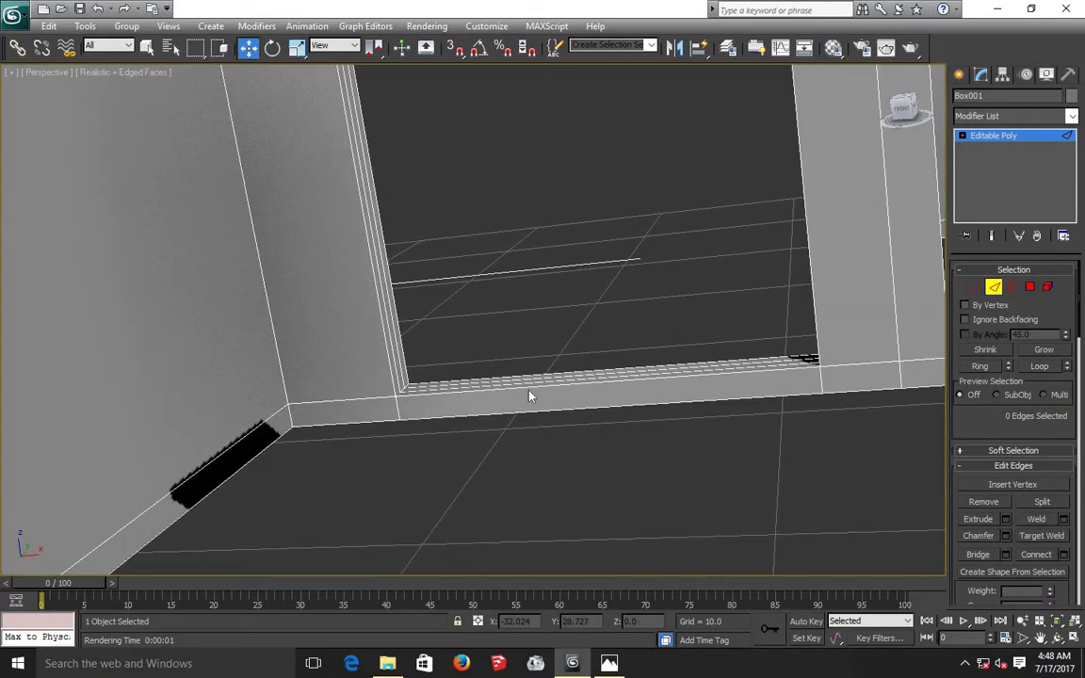
{"action": "scroll", "coordinate": [530, 397], "scroll_direction": "down", "scroll_amount": 2}
{"action": "scroll", "coordinate": [529, 397], "scroll_direction": "down", "scroll_amount": 2}
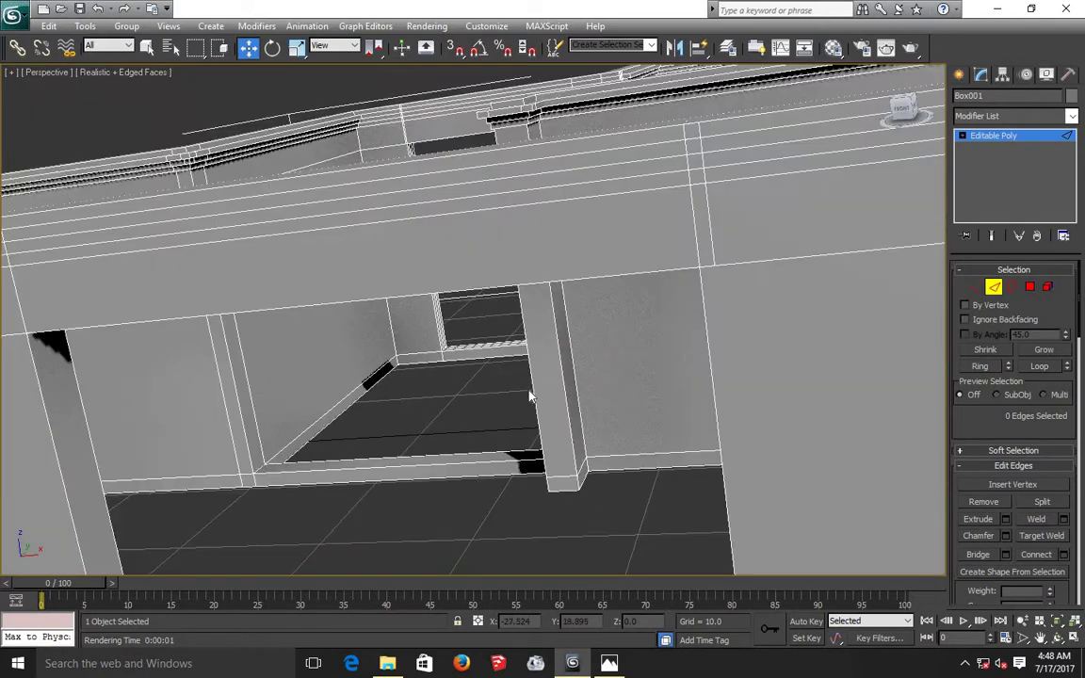
{"action": "middle_click_drag", "start_coordinate": [529, 396], "coordinate": [515, 360], "text": "alt"}
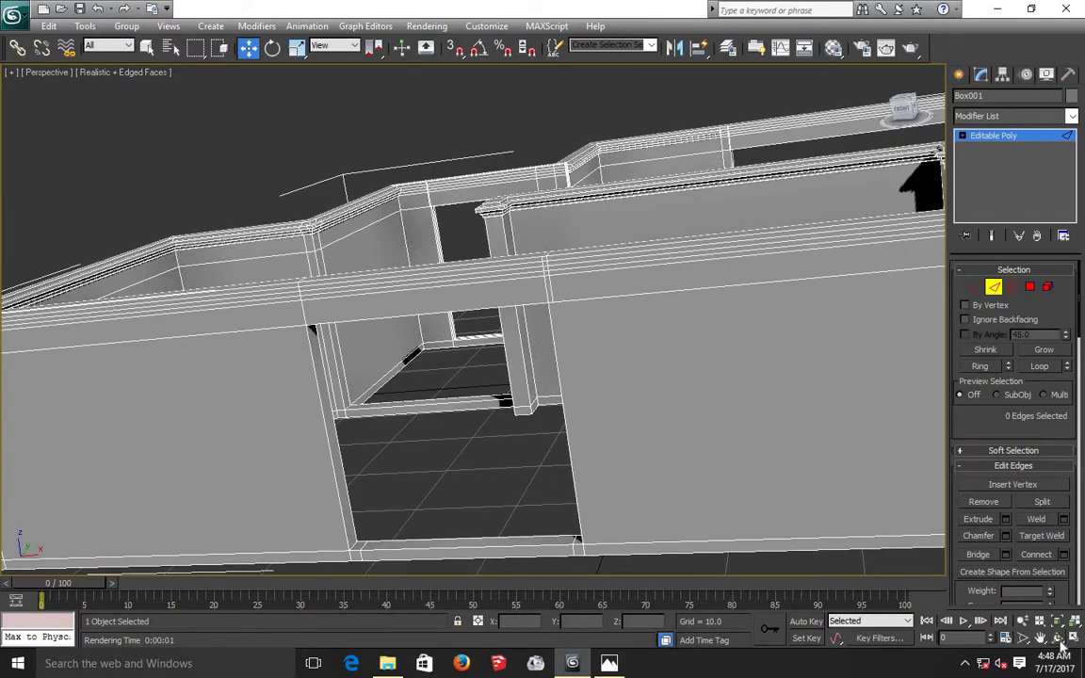
{"action": "left_click", "coordinate": [1057, 637]}
{"action": "left_click_drag", "start_coordinate": [483, 350], "coordinate": [435, 269]}
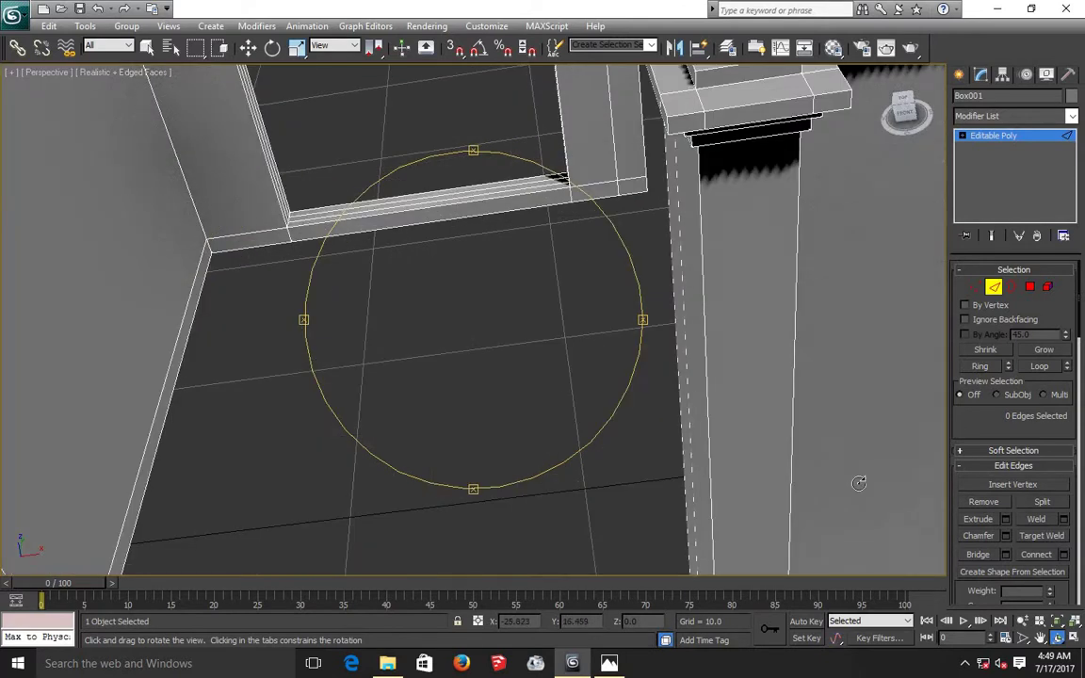
Step: Restore the close view of the door sill and switch to Polygon level
{"action": "left_click", "coordinate": [1041, 639]}
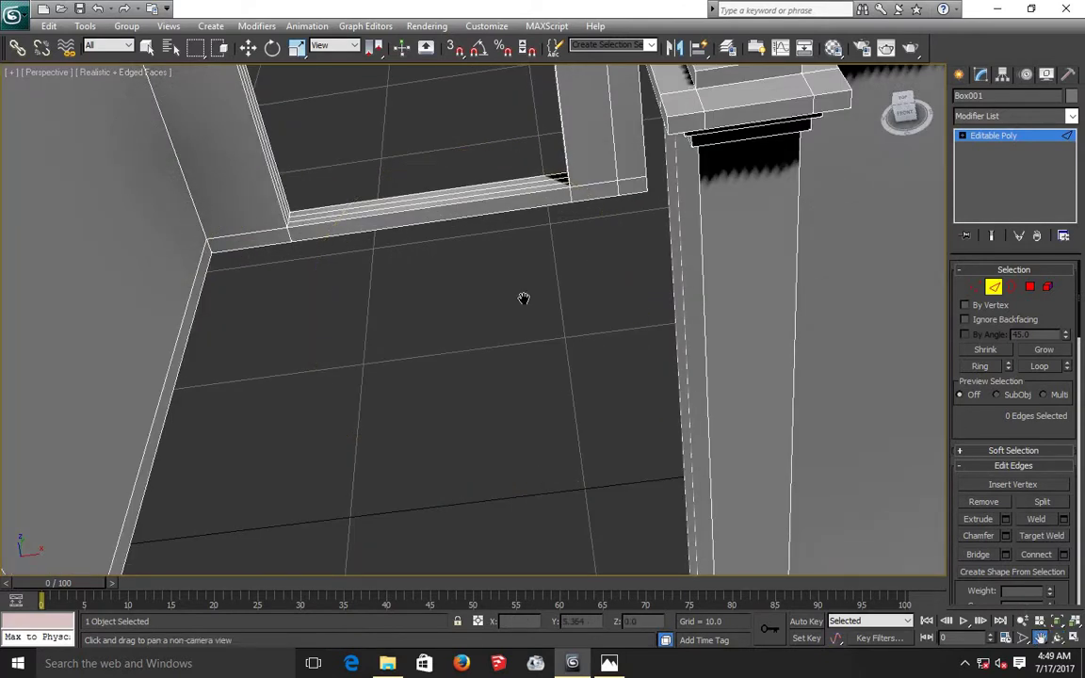
{"action": "left_click_drag", "start_coordinate": [492, 356], "coordinate": [559, 430]}
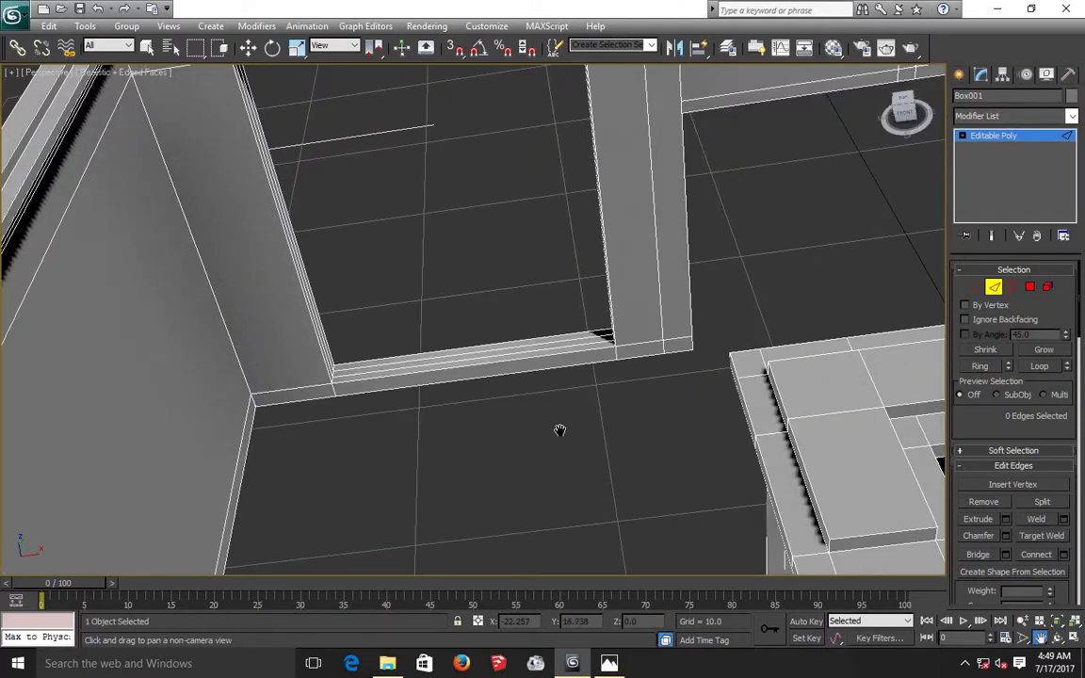
{"action": "key", "text": "shift+z"}
{"action": "key", "text": "shift+z"}
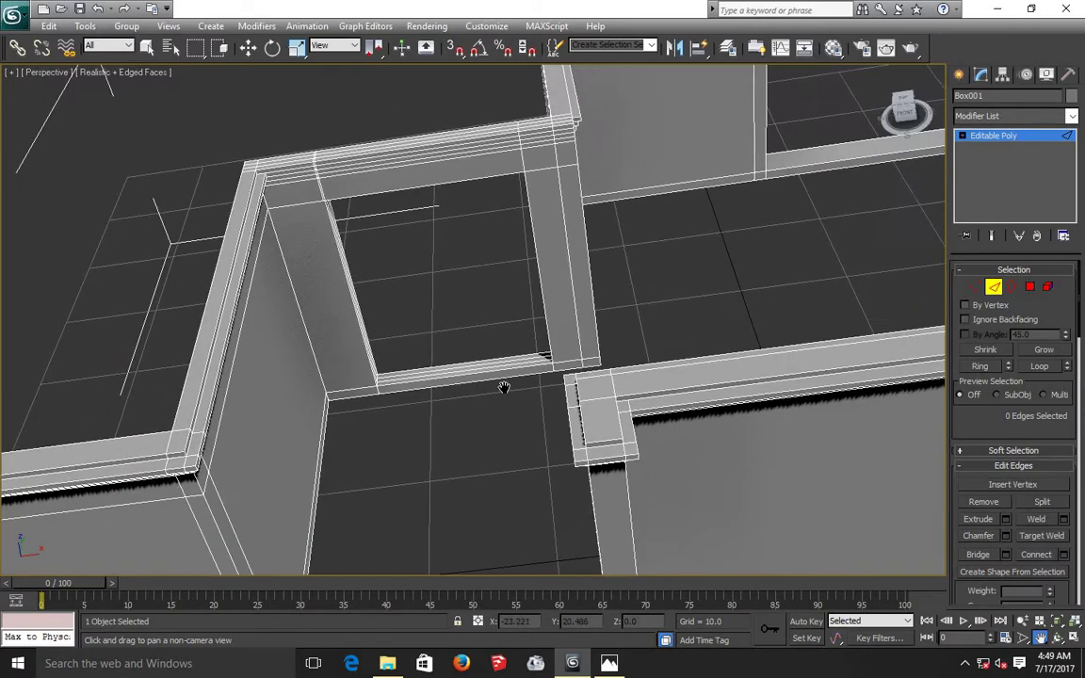
{"action": "key", "text": "shift+z"}
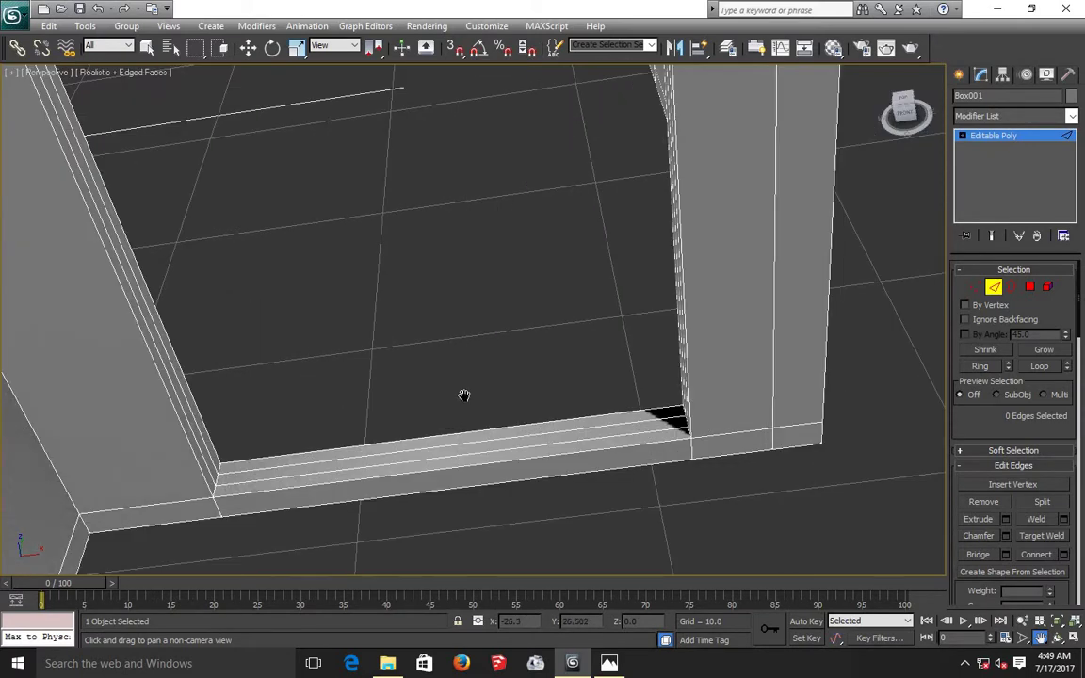
{"action": "left_click_drag", "start_coordinate": [463, 395], "coordinate": [463, 385]}
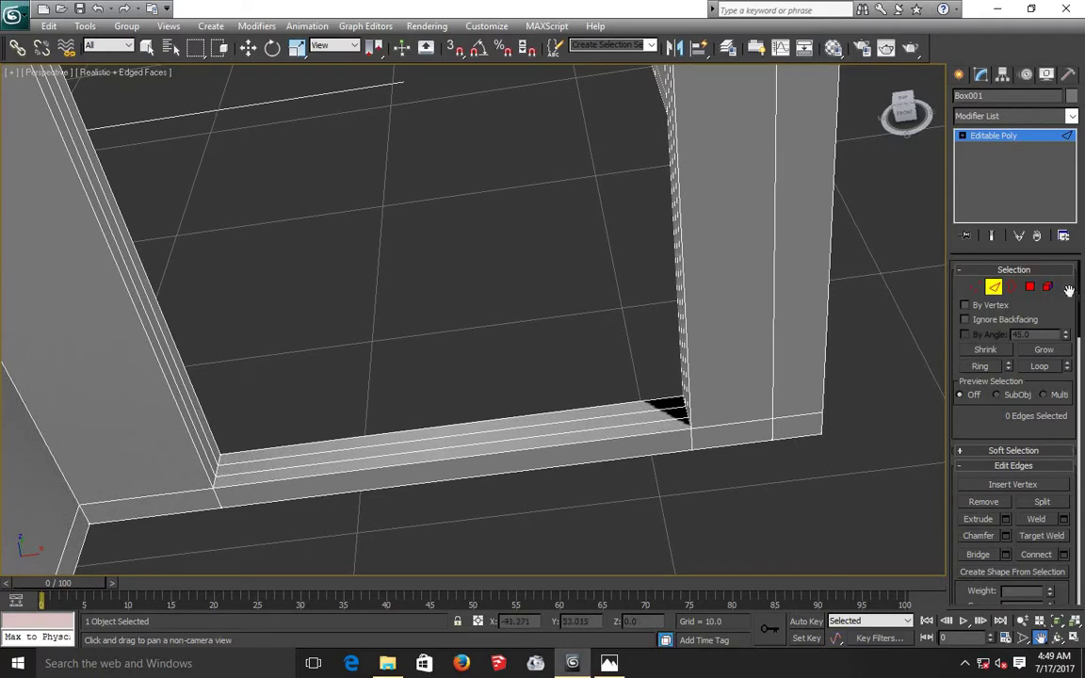
{"action": "key", "text": "4"}
{"action": "key", "text": "w"}
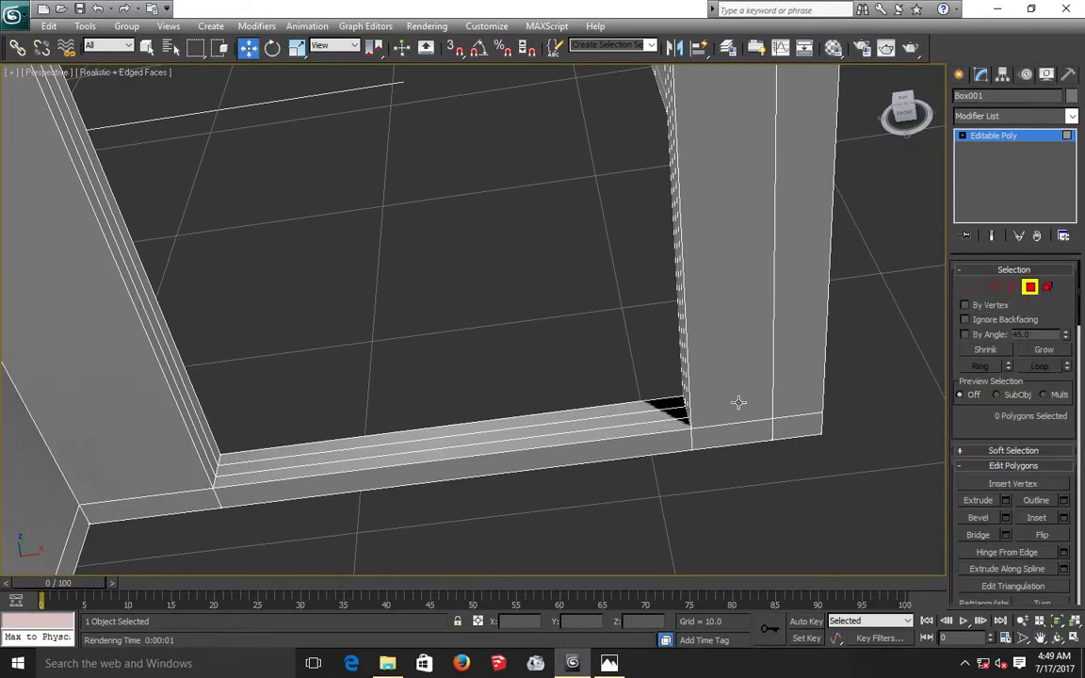
Step: Select the door sill's top face and begin extruding it, framing the opening corner
{"action": "left_click", "coordinate": [652, 418]}
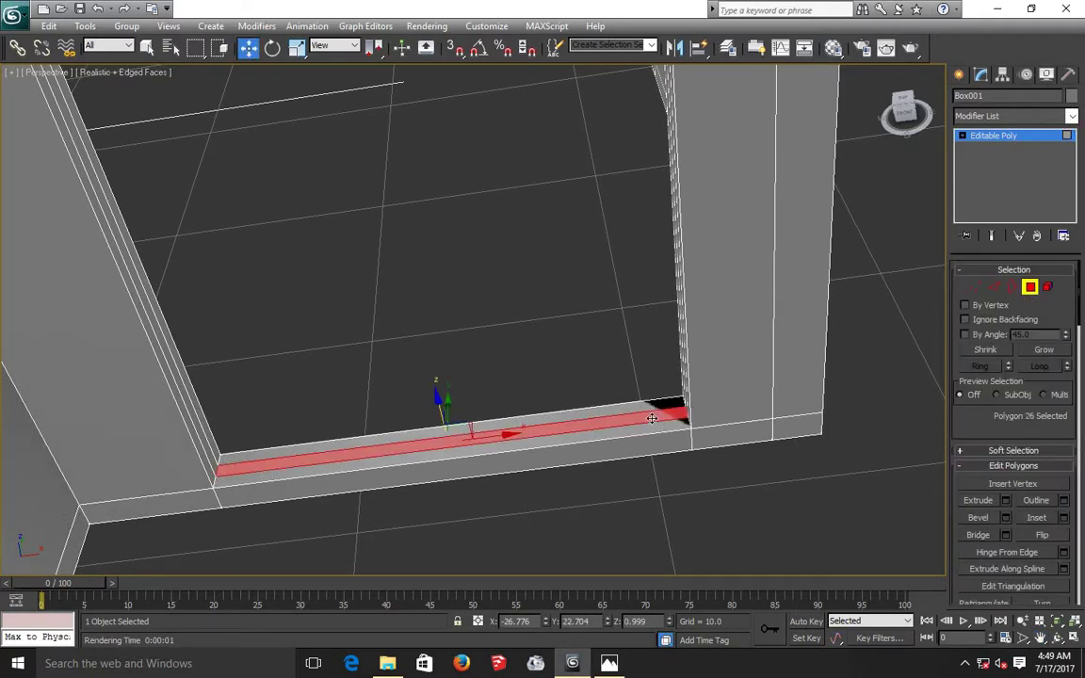
{"action": "left_click", "coordinate": [1006, 500]}
{"action": "scroll", "coordinate": [1006, 500], "scroll_direction": "down", "scroll_amount": 2}
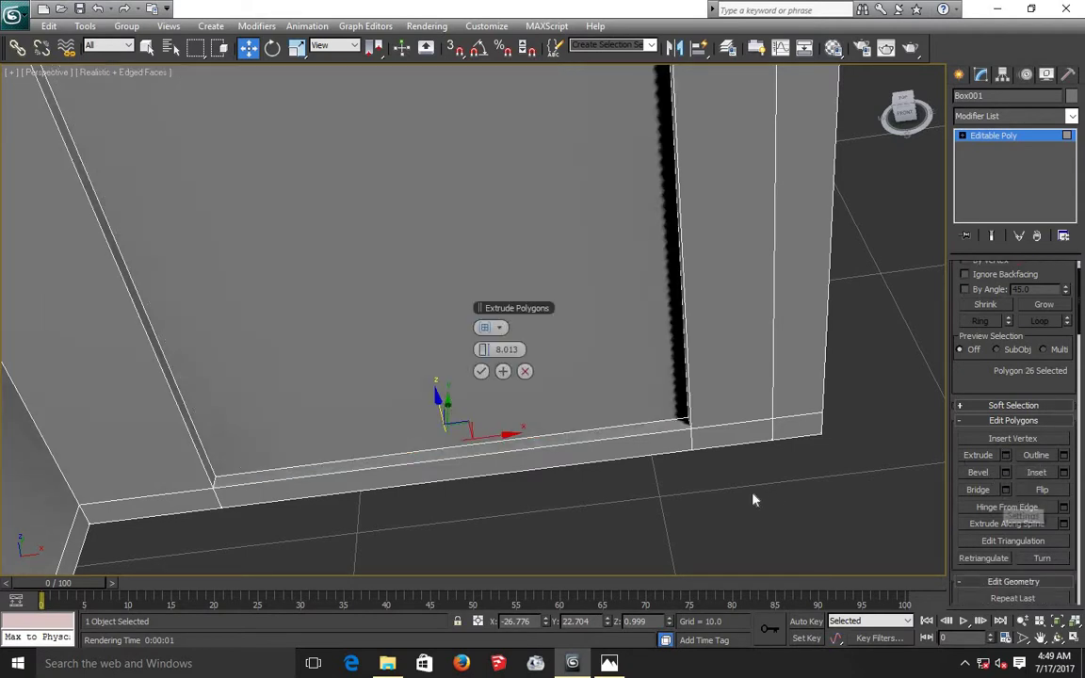
{"action": "left_click", "coordinate": [1040, 638]}
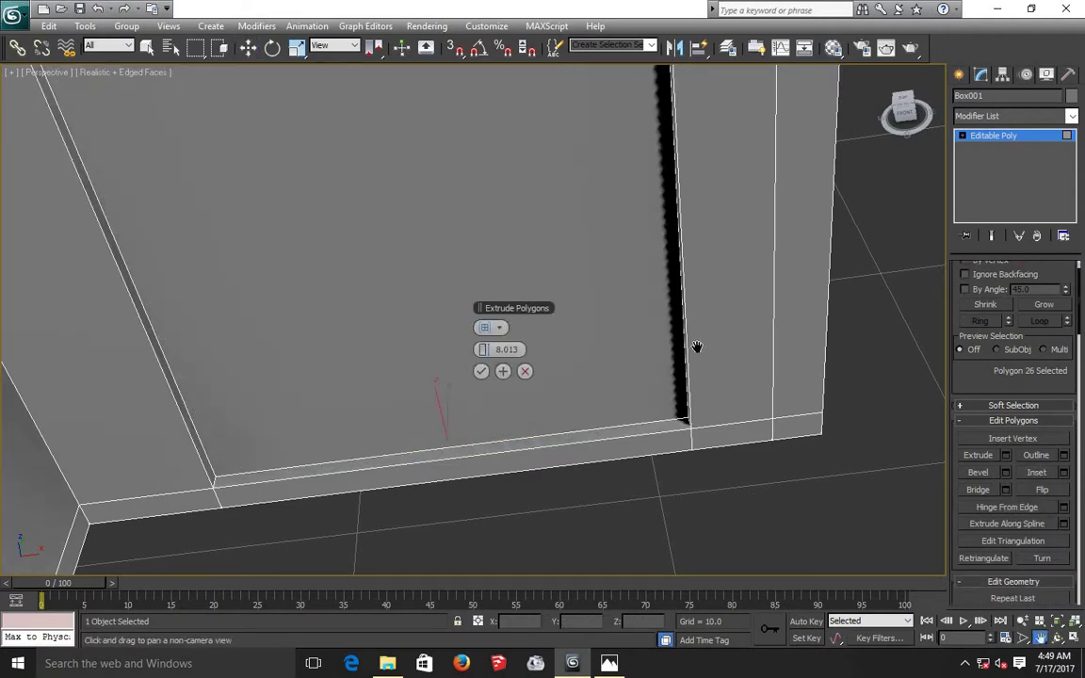
{"action": "left_click_drag", "start_coordinate": [711, 423], "coordinate": [736, 472]}
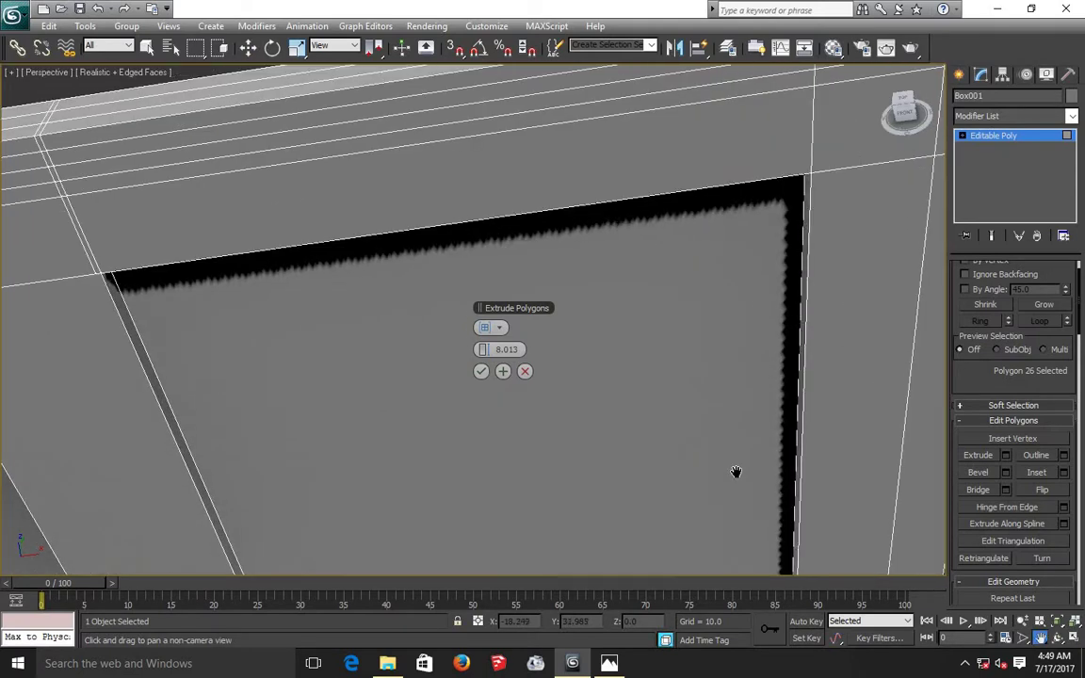
{"action": "scroll", "coordinate": [736, 472], "scroll_direction": "down", "scroll_amount": 5}
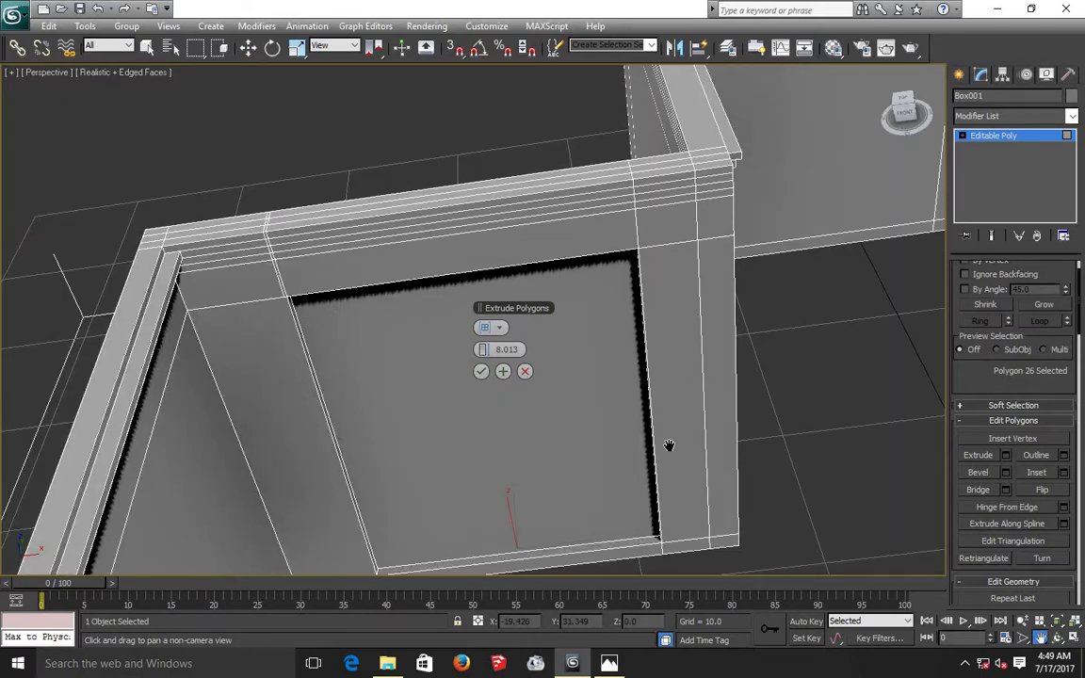
{"action": "left_click", "coordinate": [1057, 639]}
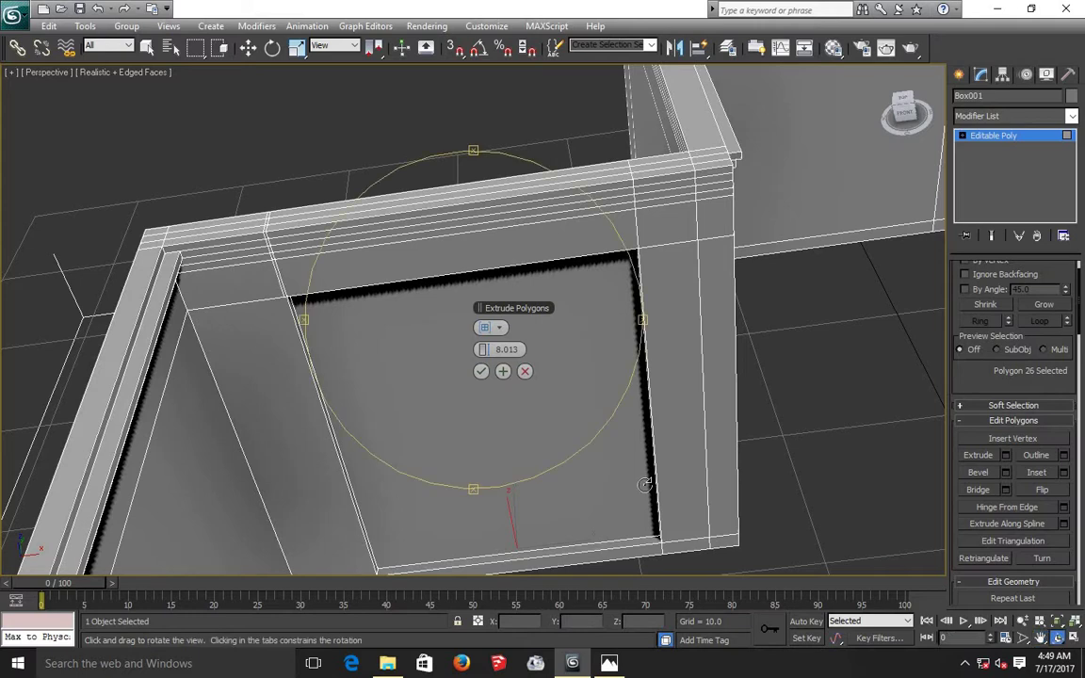
{"action": "left_click_drag", "start_coordinate": [457, 333], "coordinate": [506, 367]}
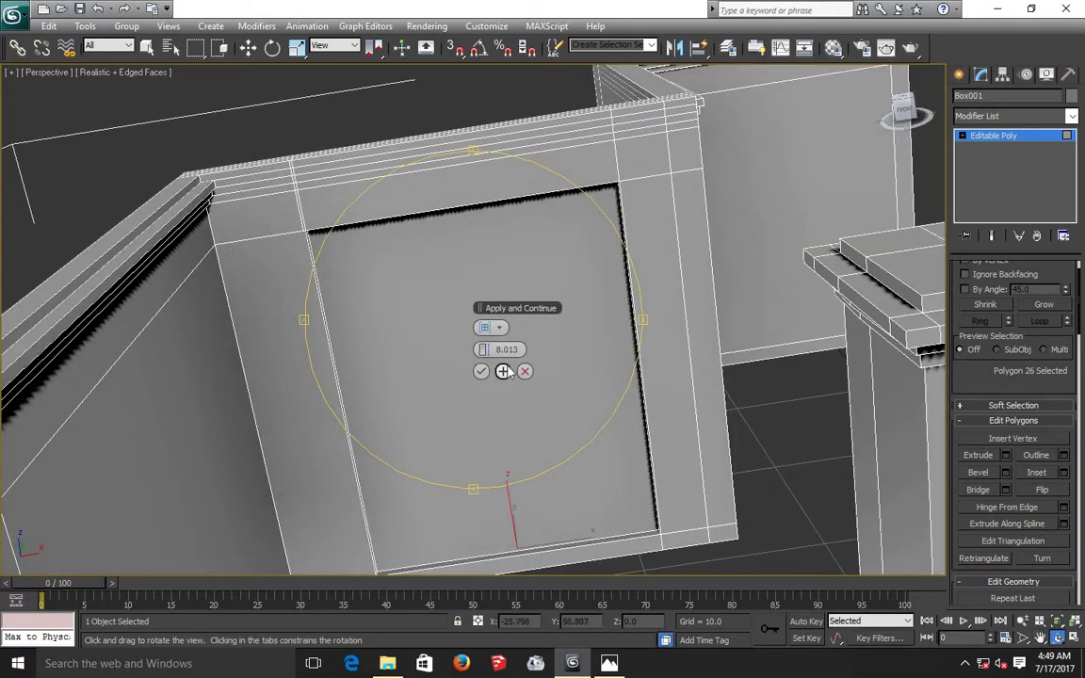
Step: Set the panel extrusion height to about 7.7, commit it, and deselect
{"action": "key", "text": "F3"}
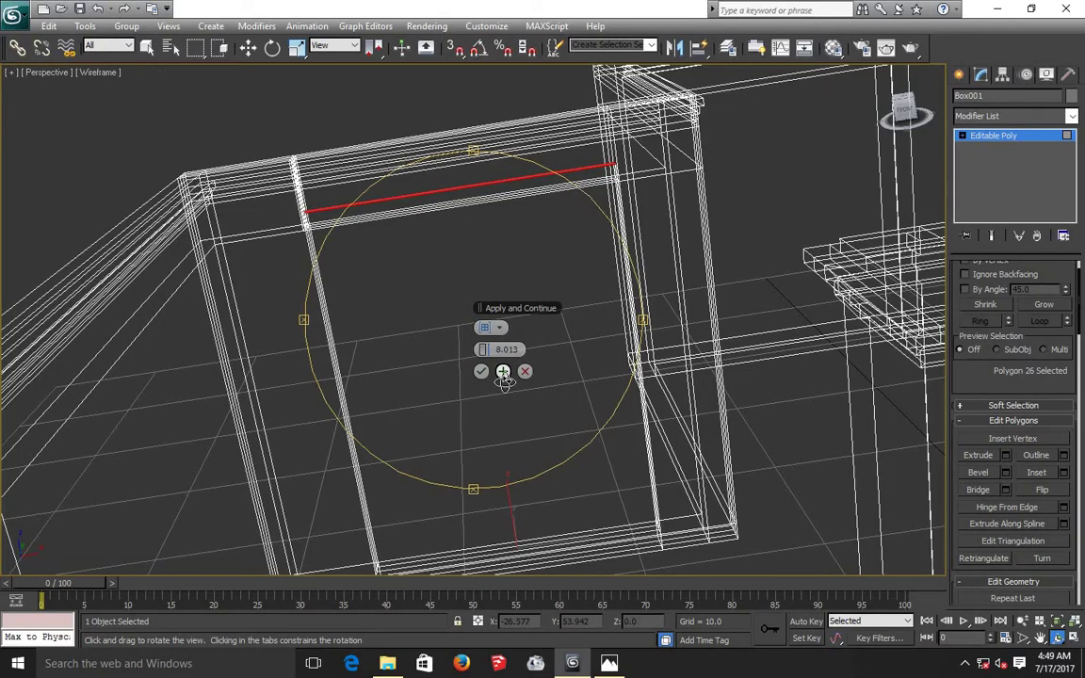
{"action": "left_click_drag", "start_coordinate": [486, 350], "coordinate": [483, 350]}
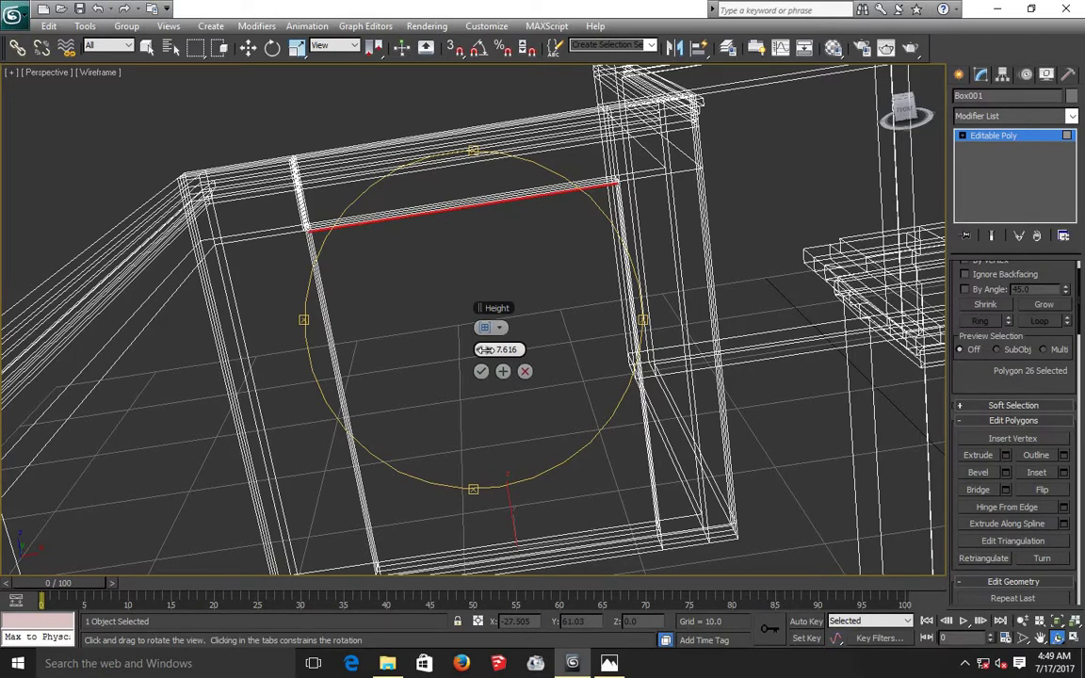
{"action": "left_click_drag", "start_coordinate": [487, 350], "coordinate": [486, 348]}
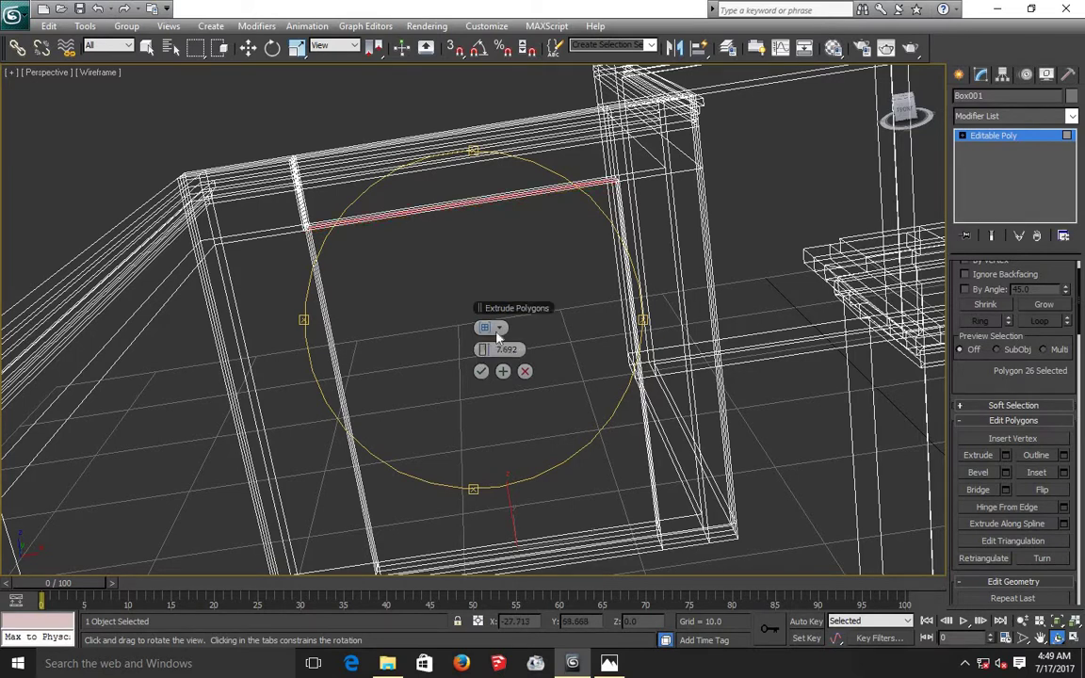
{"action": "left_click_drag", "start_coordinate": [530, 282], "coordinate": [521, 275]}
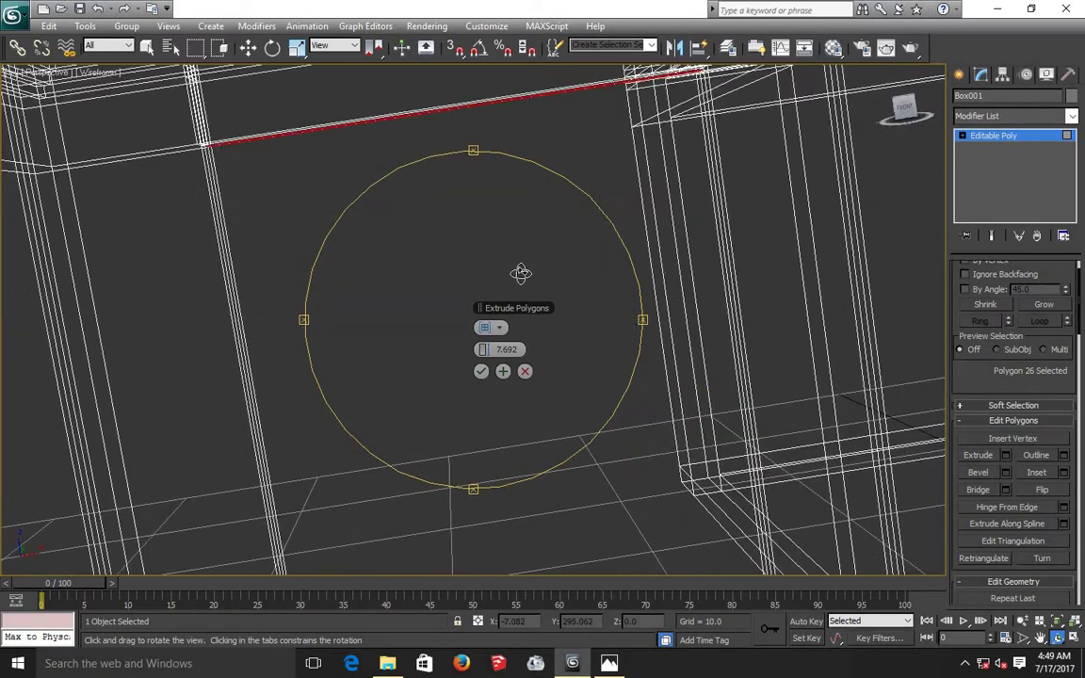
{"action": "mouse_move", "coordinate": [485, 350]}
{"action": "left_mouse_down"}
{"action": "mouse_move", "coordinate": [508, 368]}
{"action": "mouse_move", "coordinate": [488, 407]}
{"action": "left_mouse_up"}
{"action": "left_click", "coordinate": [481, 372]}
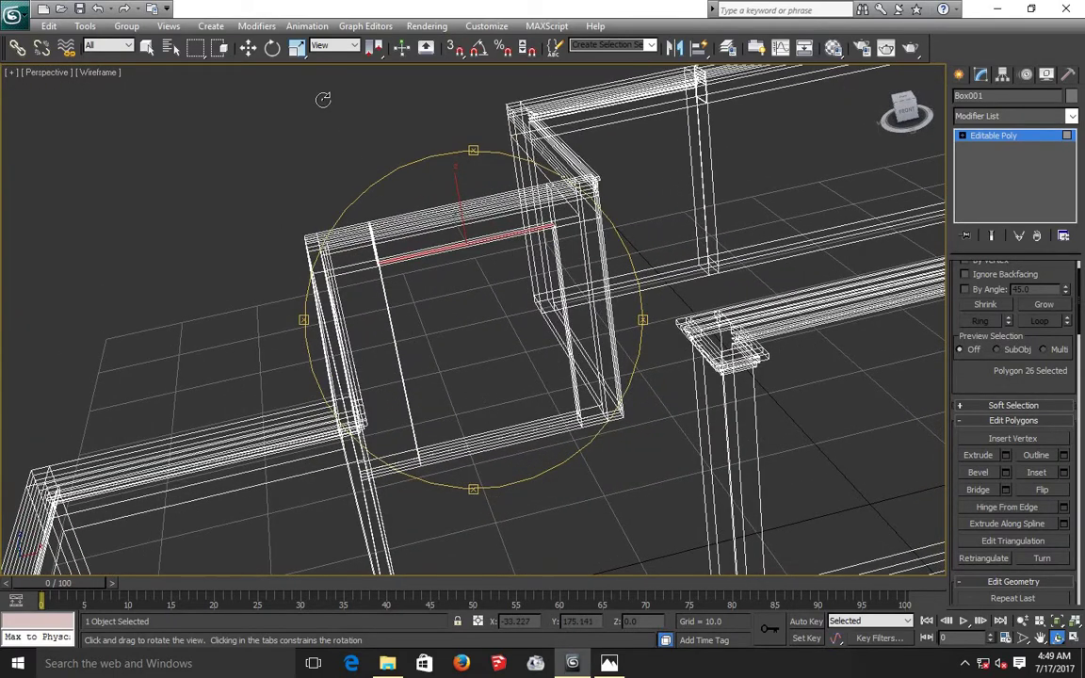
{"action": "key", "text": "F3"}
{"action": "mouse_move", "coordinate": [430, 328]}
{"action": "left_mouse_down"}
{"action": "mouse_move", "coordinate": [419, 331]}
{"action": "mouse_move", "coordinate": [436, 358]}
{"action": "left_mouse_up"}
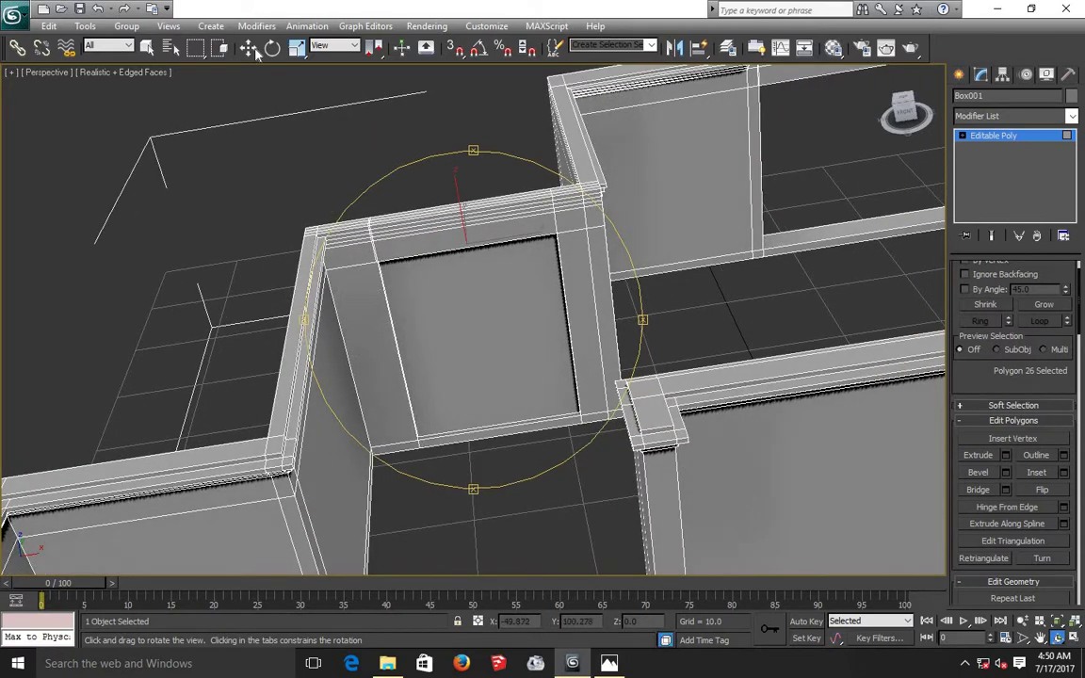
{"action": "left_click", "coordinate": [249, 48]}
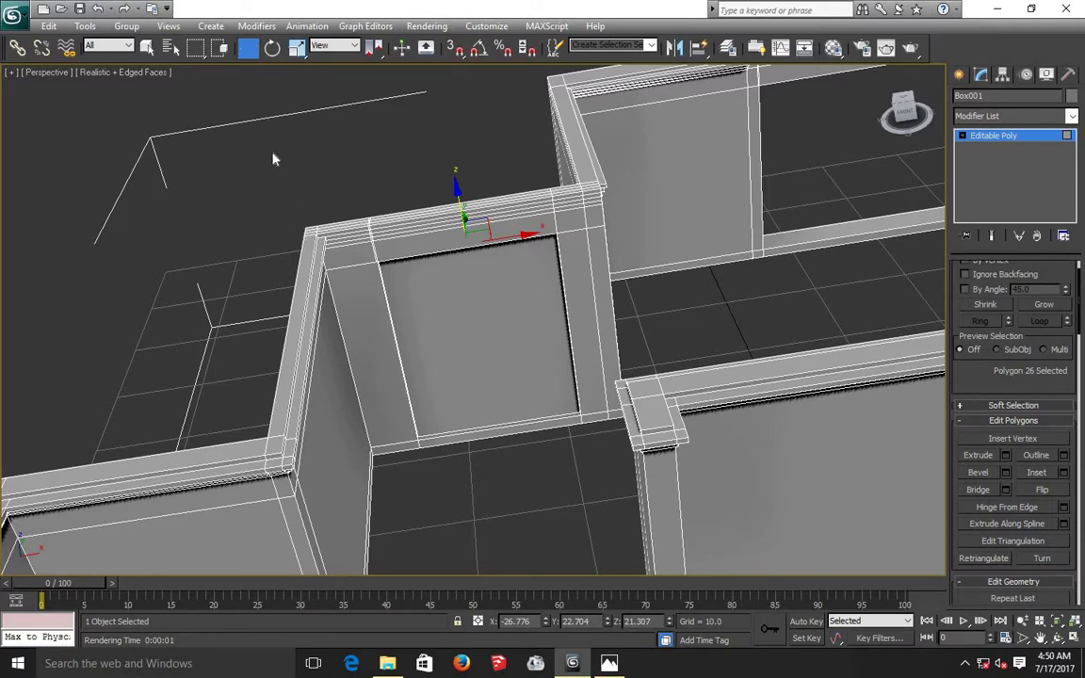
{"action": "left_click", "coordinate": [272, 220]}
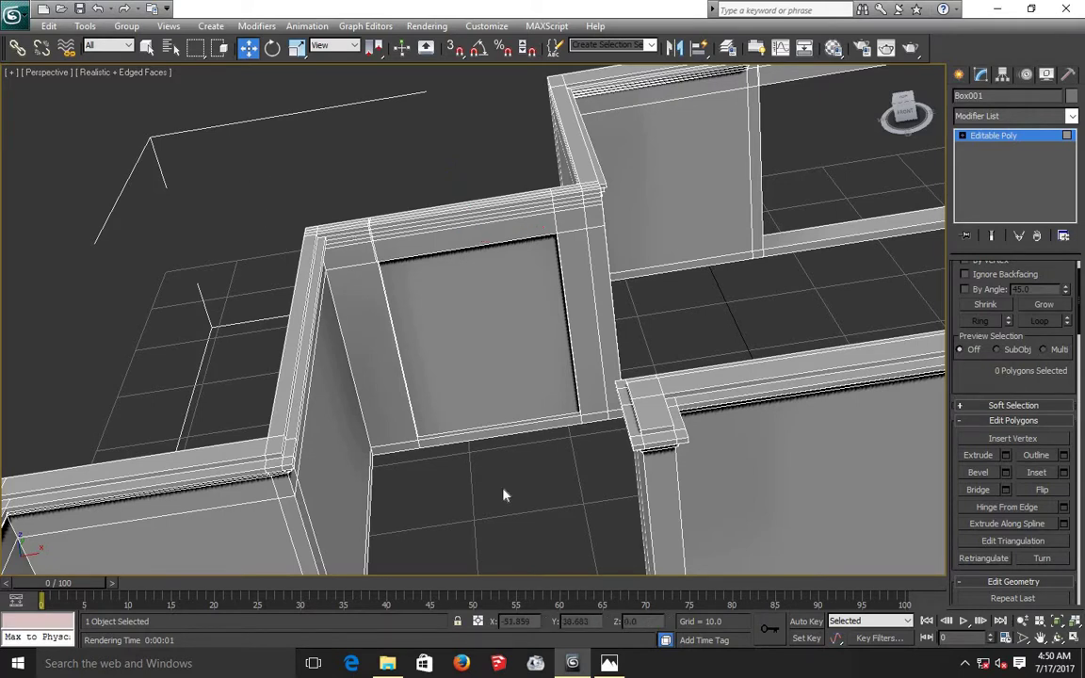
Step: Zoom and pan until the raised door sill panel fills the view
{"action": "scroll", "coordinate": [504, 495], "scroll_direction": "down", "scroll_amount": 3}
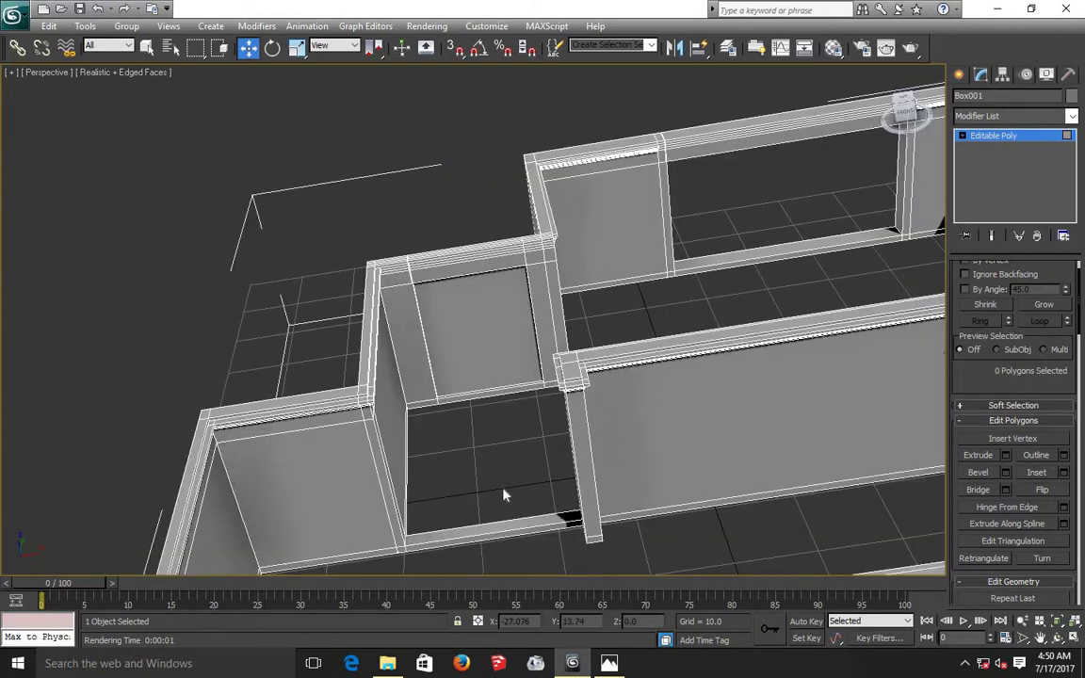
{"action": "scroll", "coordinate": [483, 309], "scroll_direction": "up", "scroll_amount": 3}
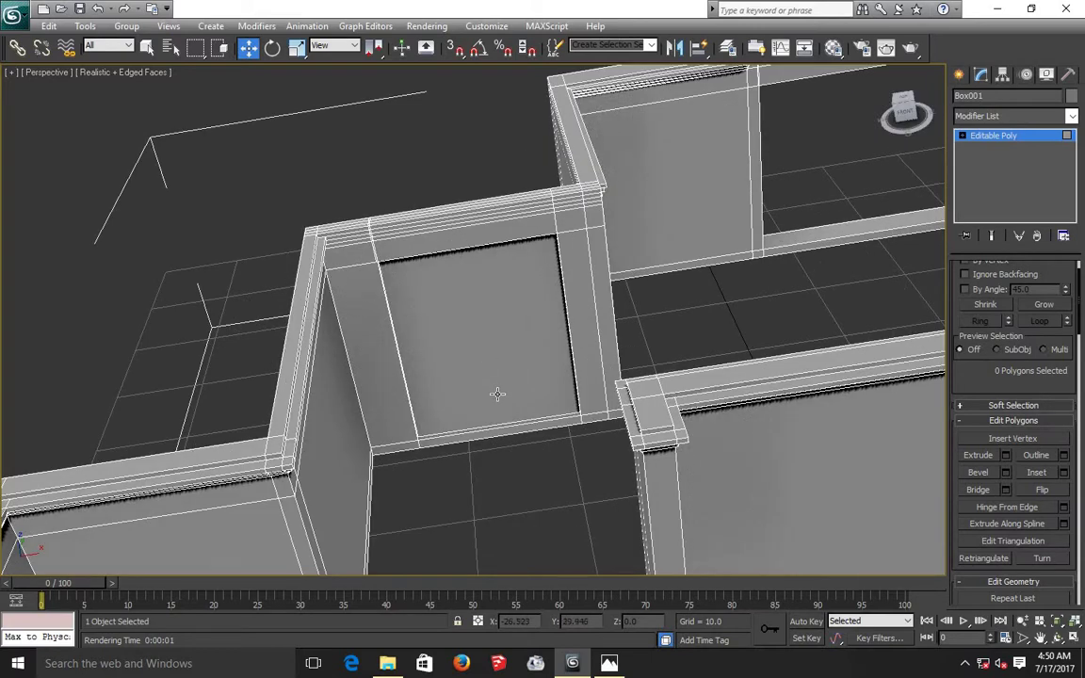
{"action": "left_click_drag", "start_coordinate": [498, 394], "coordinate": [526, 466]}
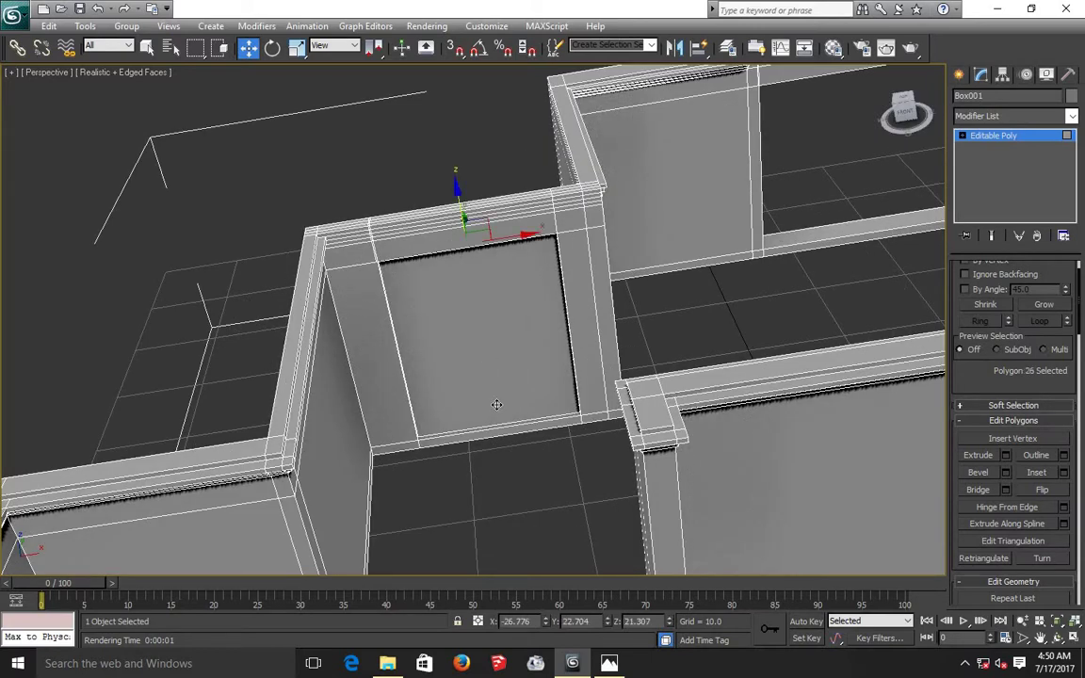
{"action": "left_click", "coordinate": [525, 471]}
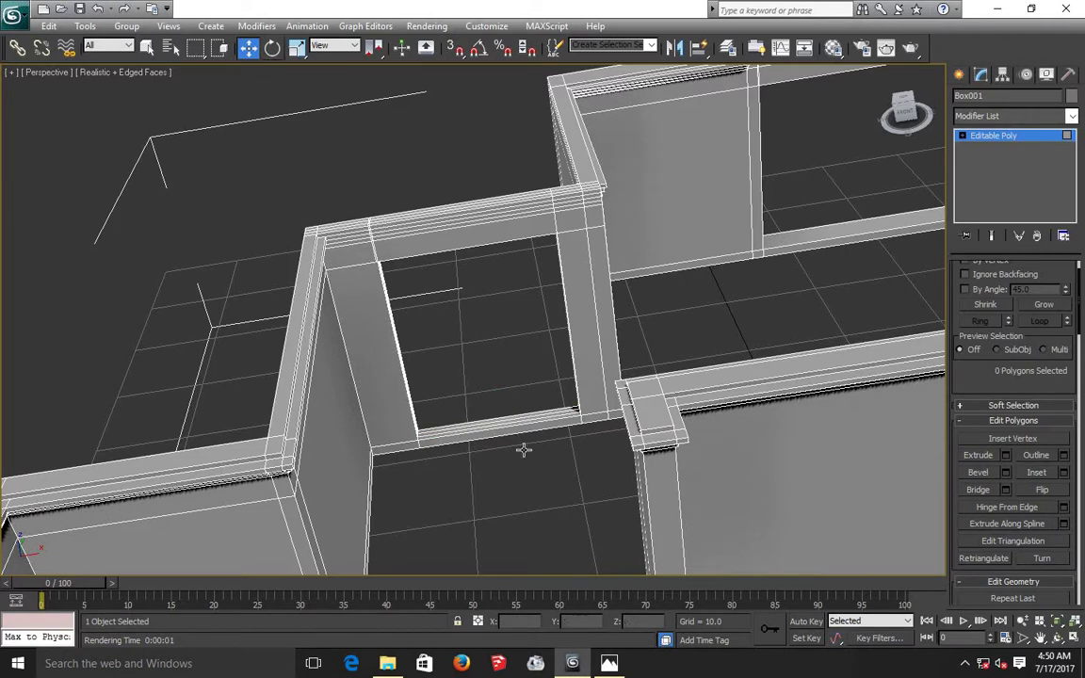
{"action": "scroll", "coordinate": [507, 482], "scroll_direction": "up", "scroll_amount": 2}
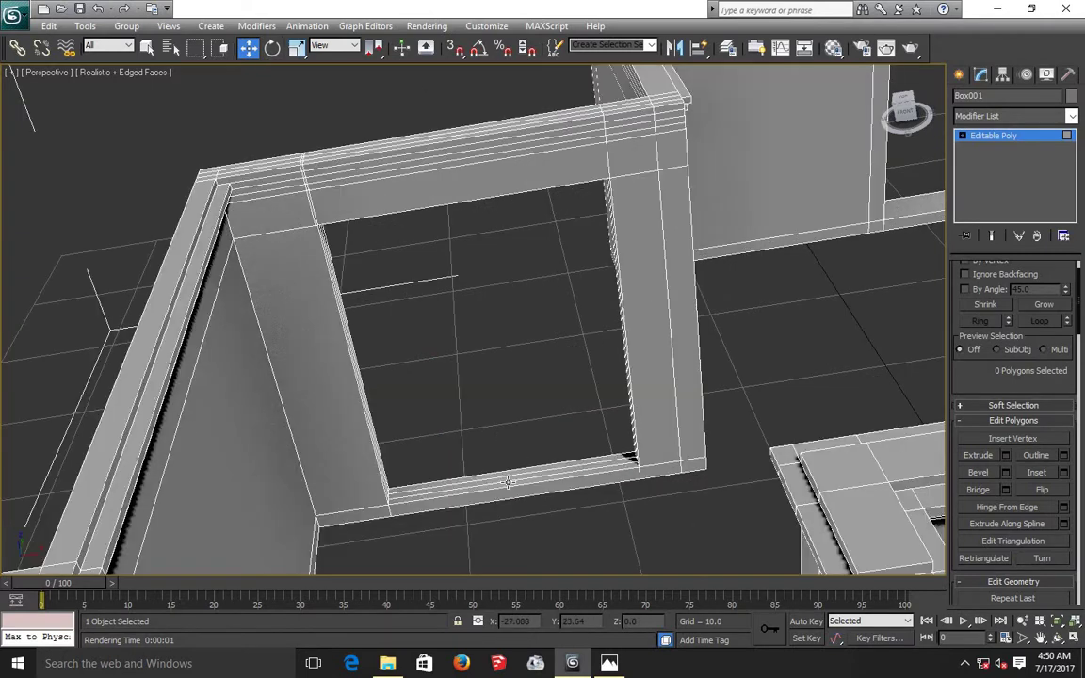
{"action": "scroll", "coordinate": [507, 481], "scroll_direction": "up", "scroll_amount": 3}
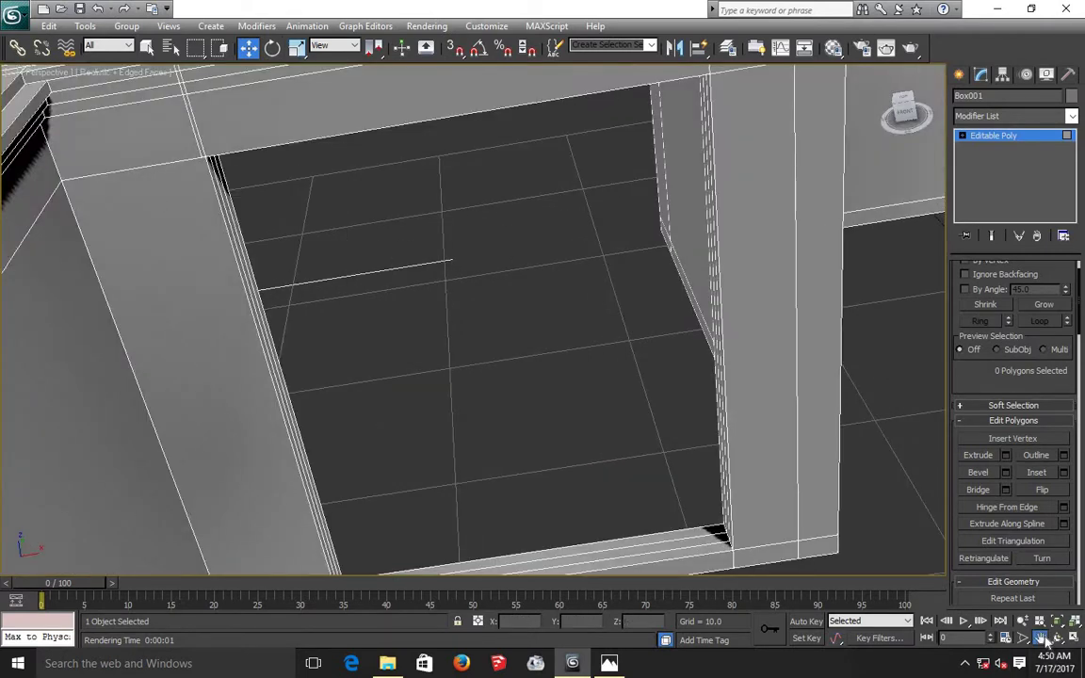
{"action": "middle_click_drag", "start_coordinate": [567, 487], "coordinate": [567, 462]}
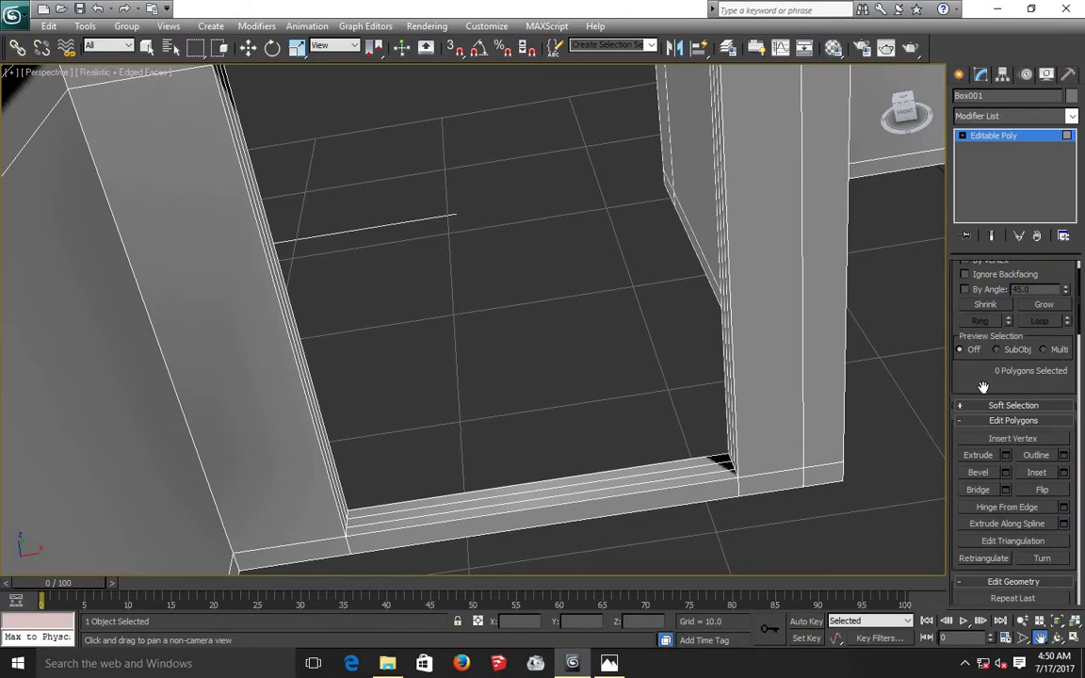
{"action": "scroll", "coordinate": [984, 473], "scroll_direction": "up", "scroll_amount": 2}
Step: At Edge level, connect the sill edge ring with 4 loops, pinch 100, slide 133
{"action": "left_click", "coordinate": [996, 288]}
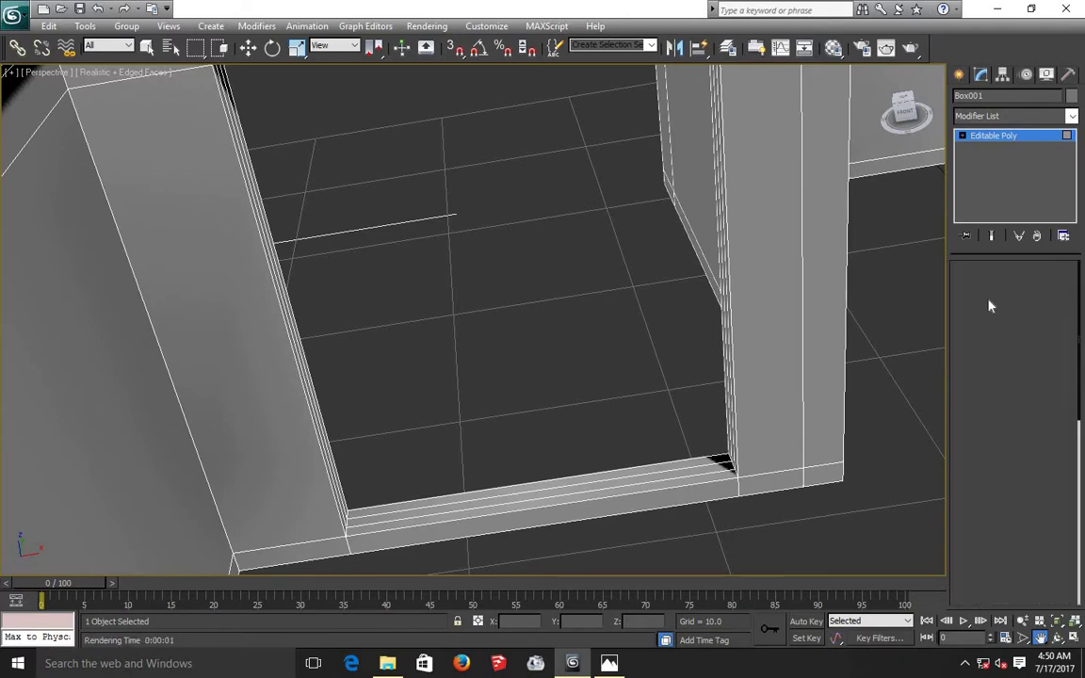
{"action": "key", "text": "w"}
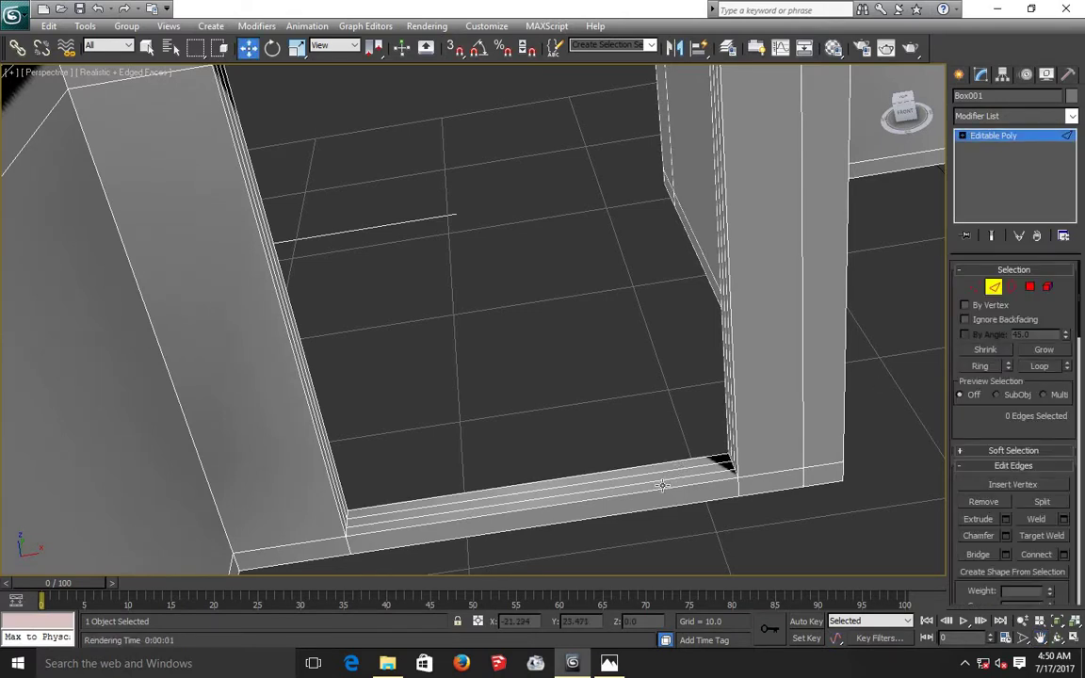
{"action": "left_click", "coordinate": [661, 489]}
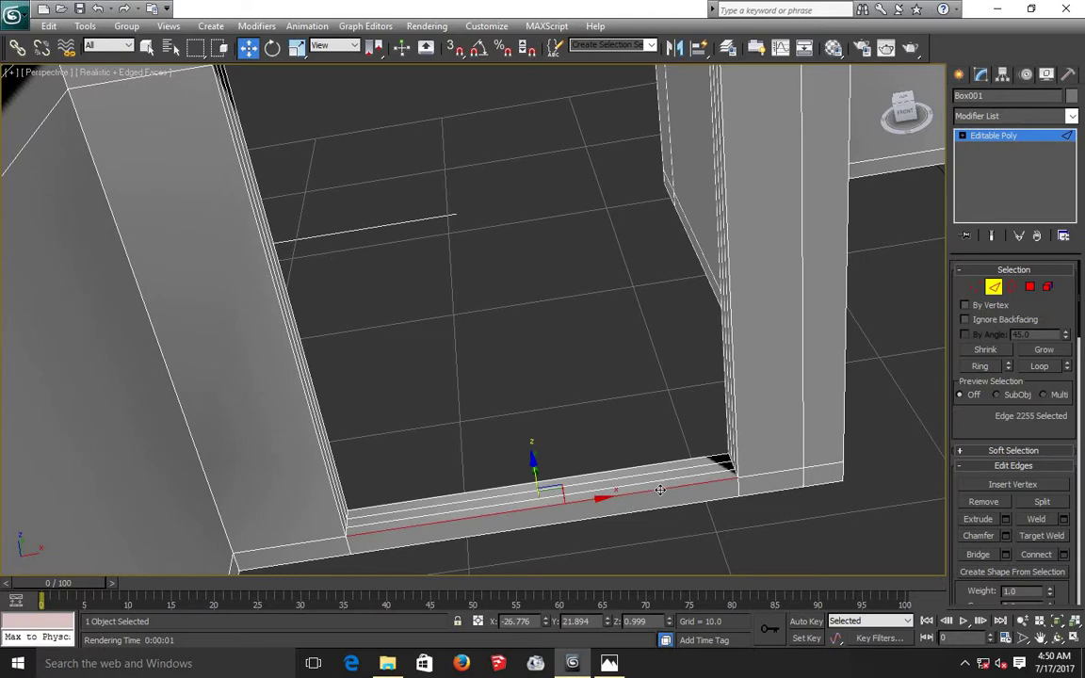
{"action": "left_click", "coordinate": [979, 366]}
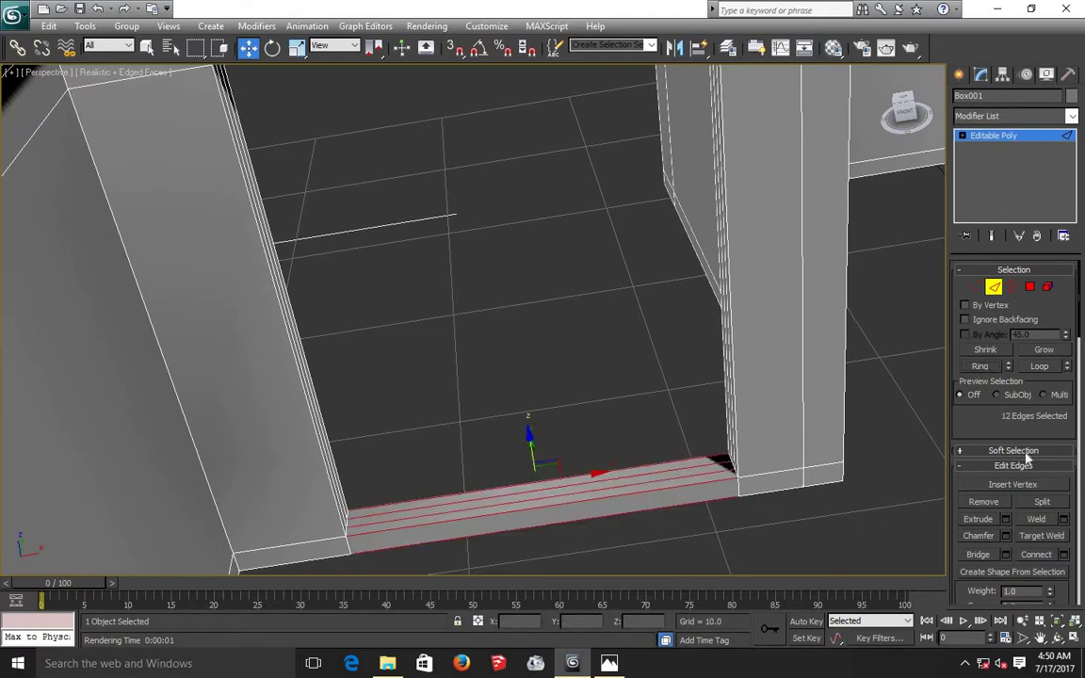
{"action": "left_click", "coordinate": [1064, 556]}
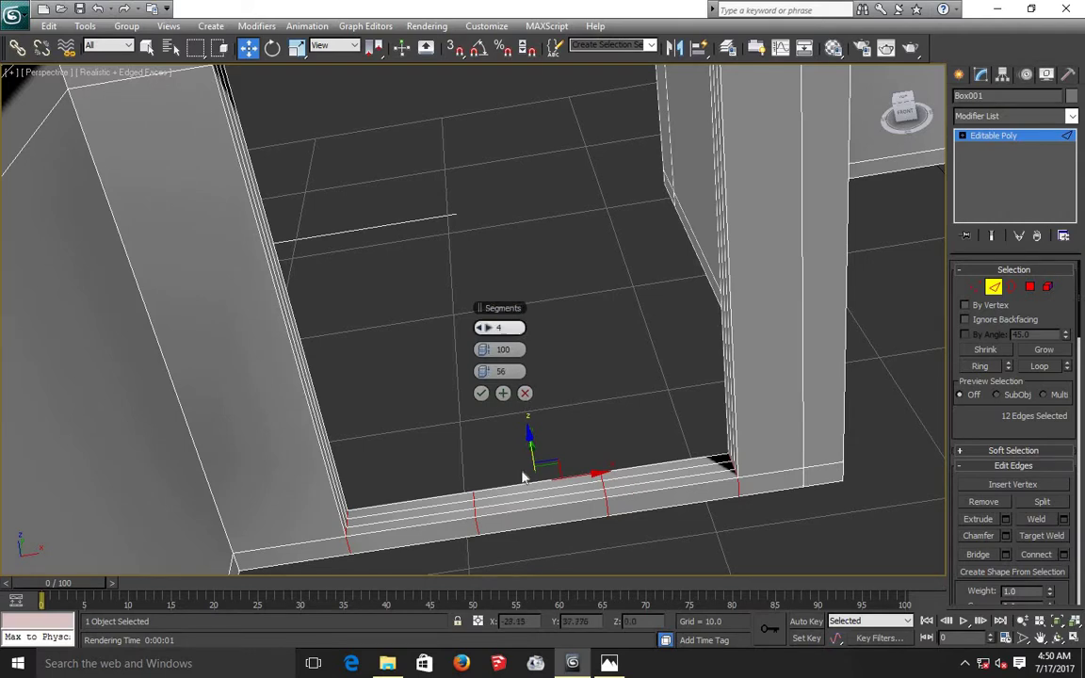
{"action": "left_click_drag", "start_coordinate": [485, 374], "coordinate": [641, 369]}
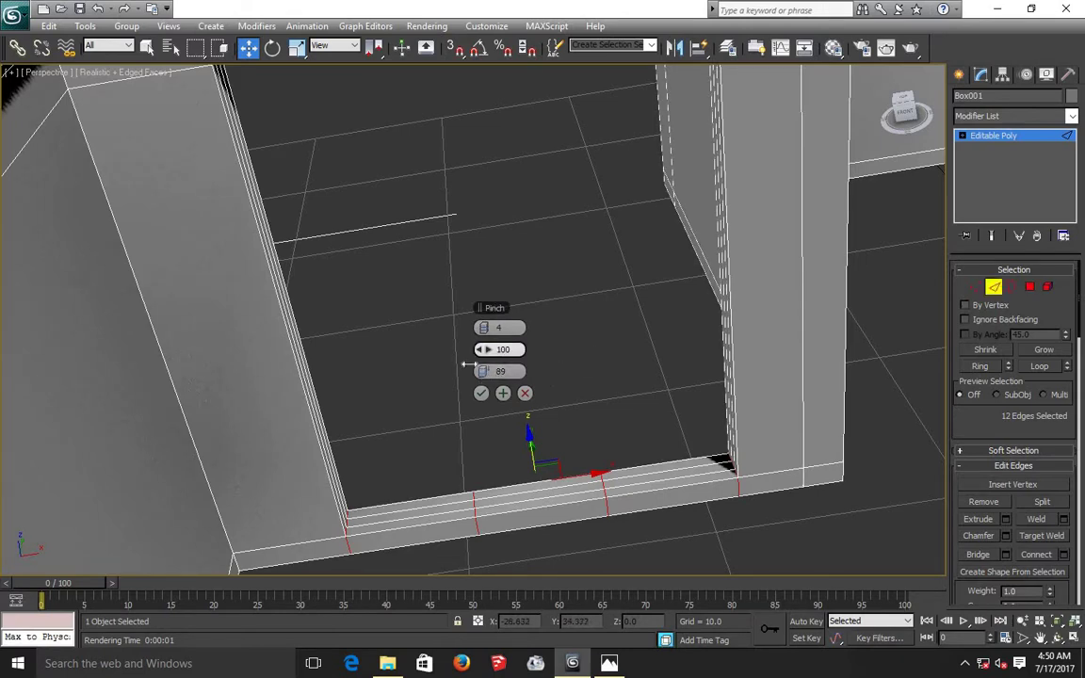
{"action": "mouse_move", "coordinate": [468, 364]}
{"action": "left_mouse_down"}
{"action": "mouse_move", "coordinate": [436, 359]}
{"action": "mouse_move", "coordinate": [541, 364]}
{"action": "left_mouse_up"}
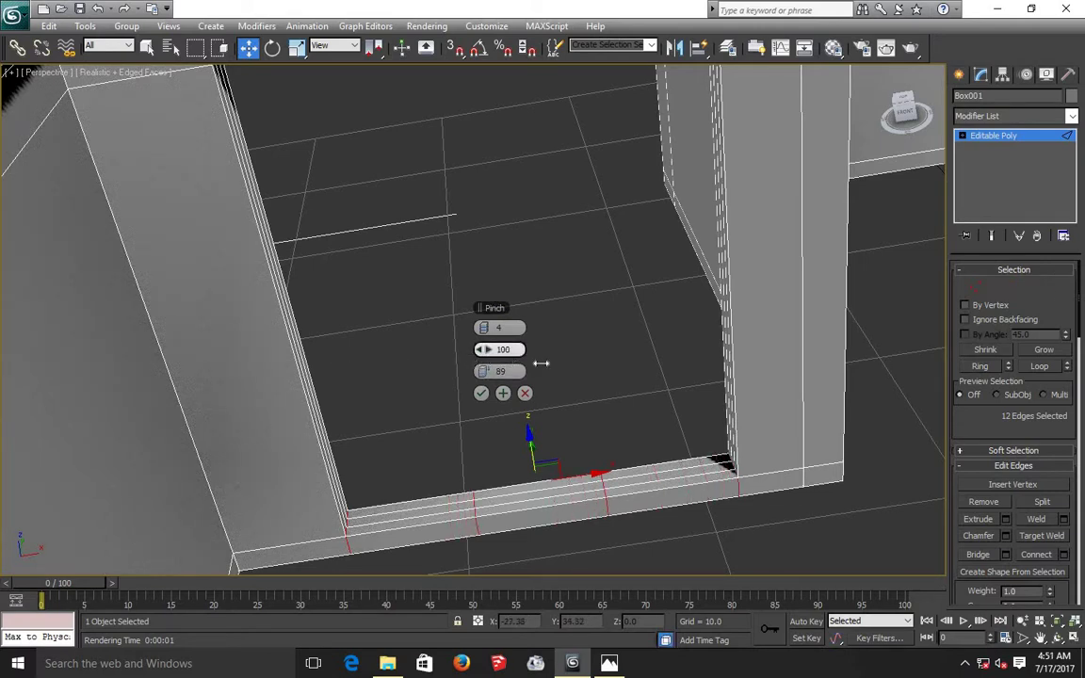
{"action": "left_click_drag", "start_coordinate": [504, 371], "coordinate": [623, 370]}
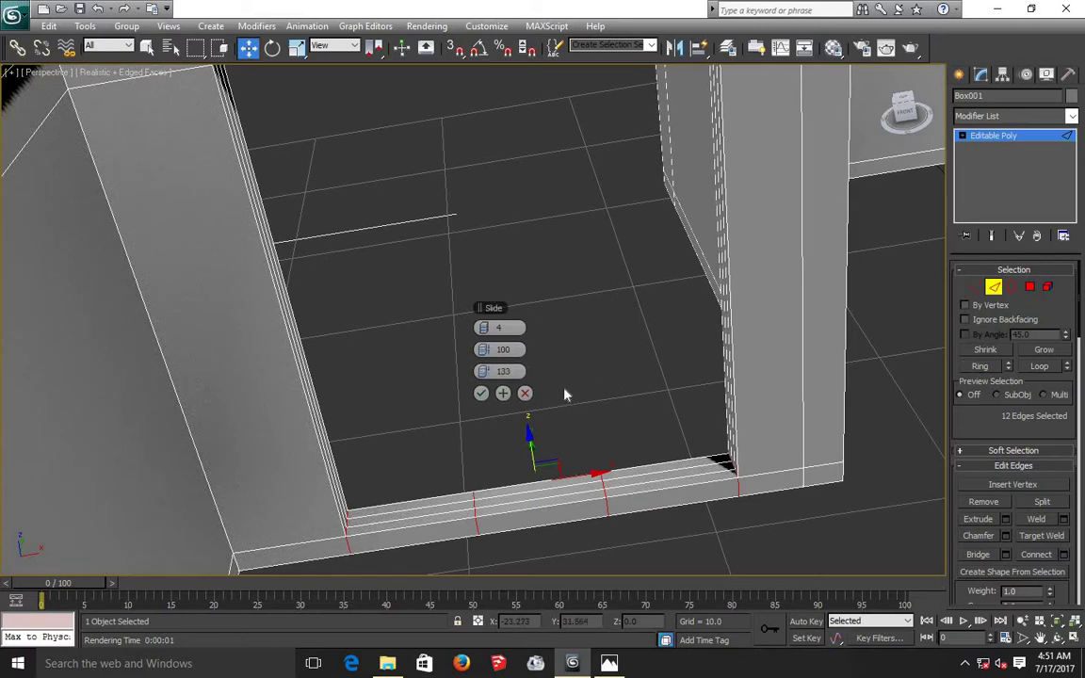
{"action": "left_click", "coordinate": [482, 393]}
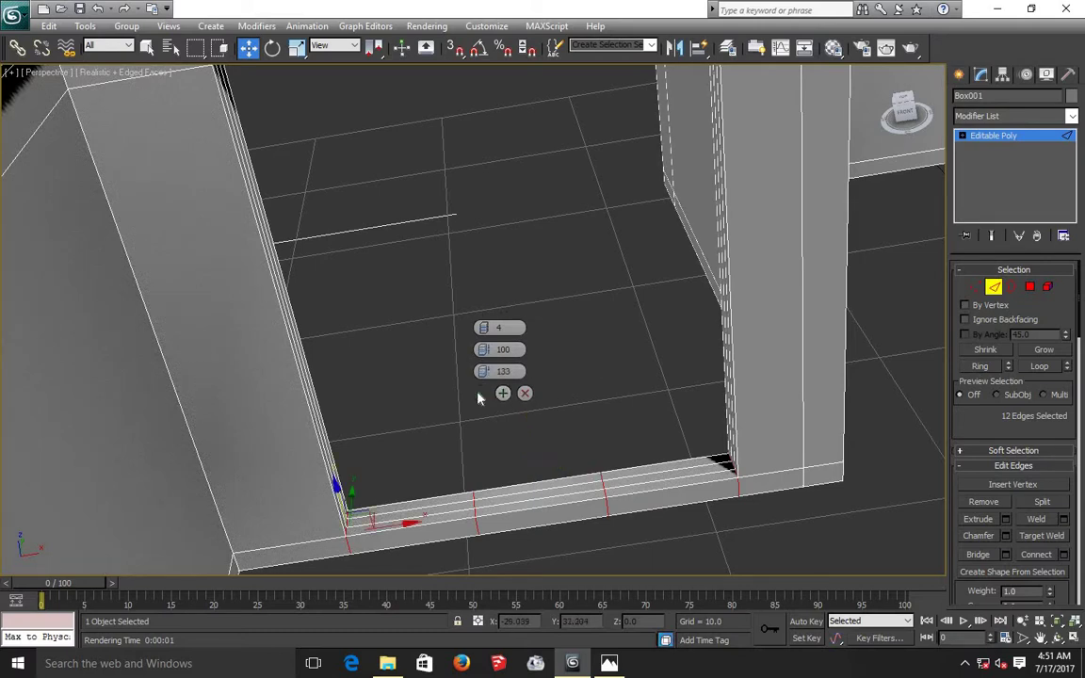
{"action": "left_click", "coordinate": [558, 414]}
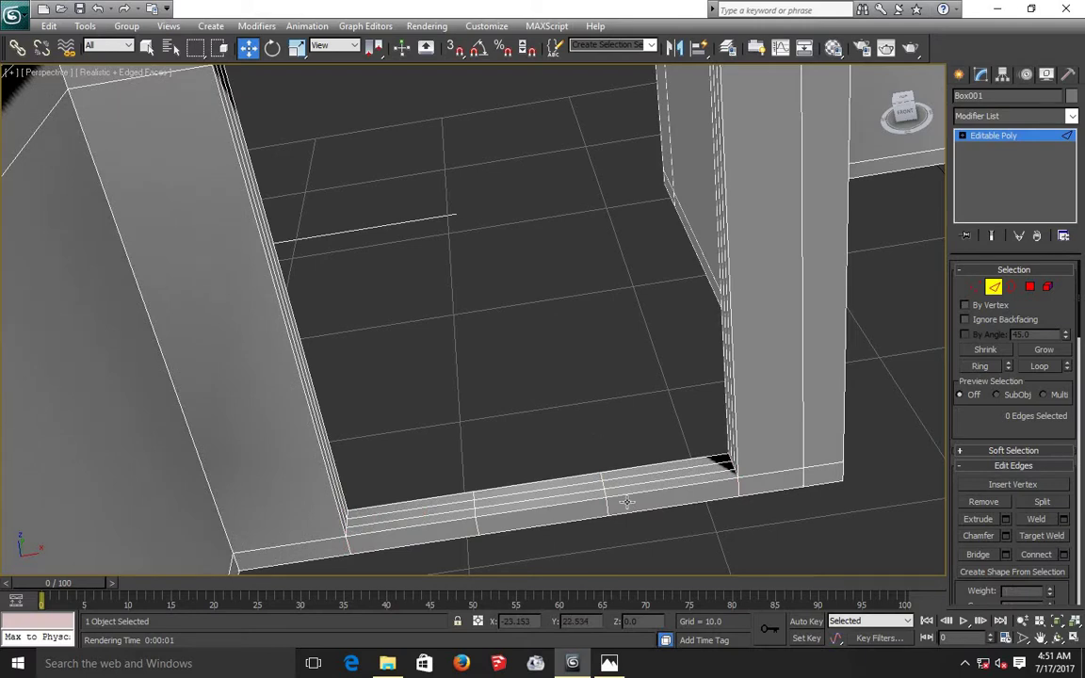
Step: Select the ring of edges across the door-opening ledge for connecting
{"action": "scroll", "coordinate": [626, 502], "scroll_direction": "up", "scroll_amount": 3}
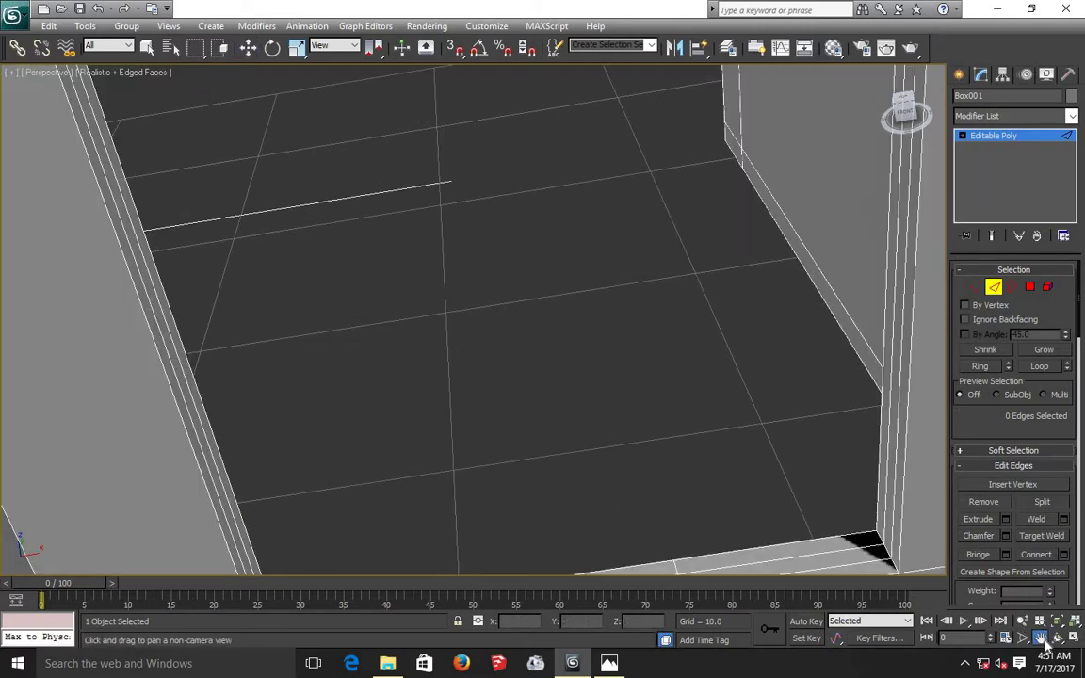
{"action": "left_click_drag", "start_coordinate": [758, 500], "coordinate": [730, 430]}
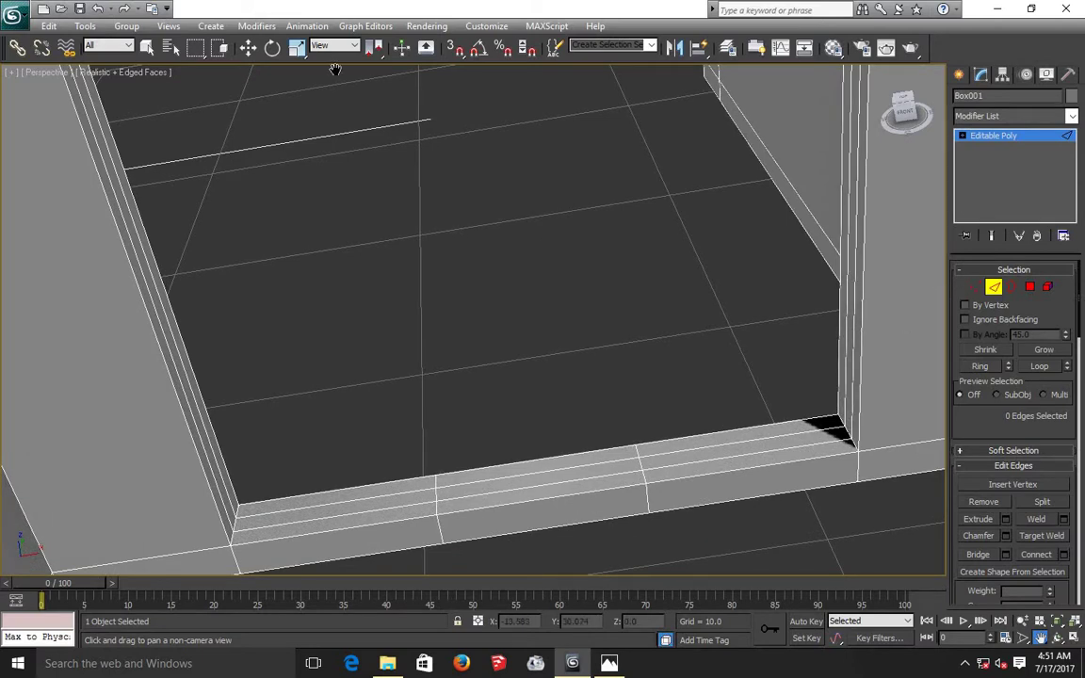
{"action": "left_click", "coordinate": [248, 47]}
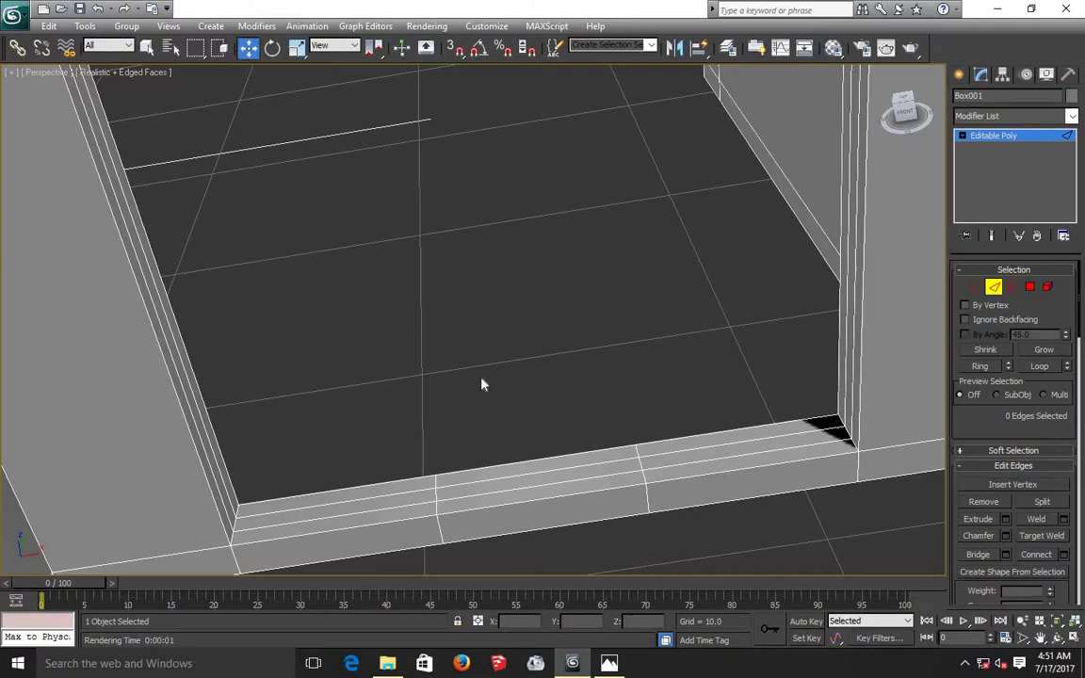
{"action": "left_click", "coordinate": [516, 505]}
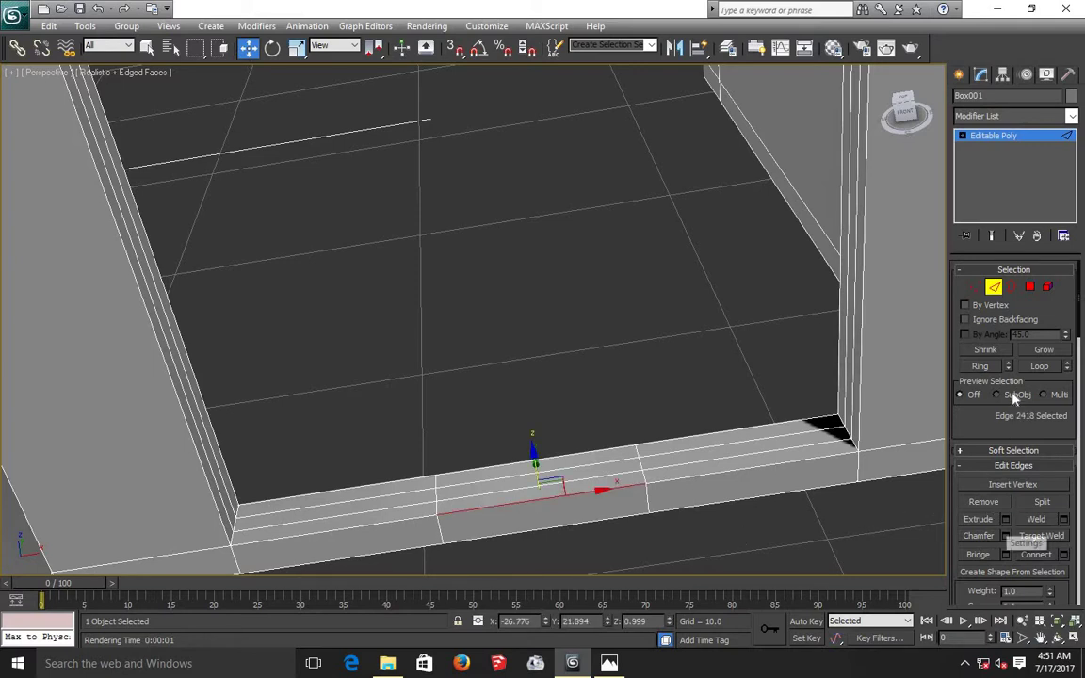
{"action": "left_click", "coordinate": [988, 368]}
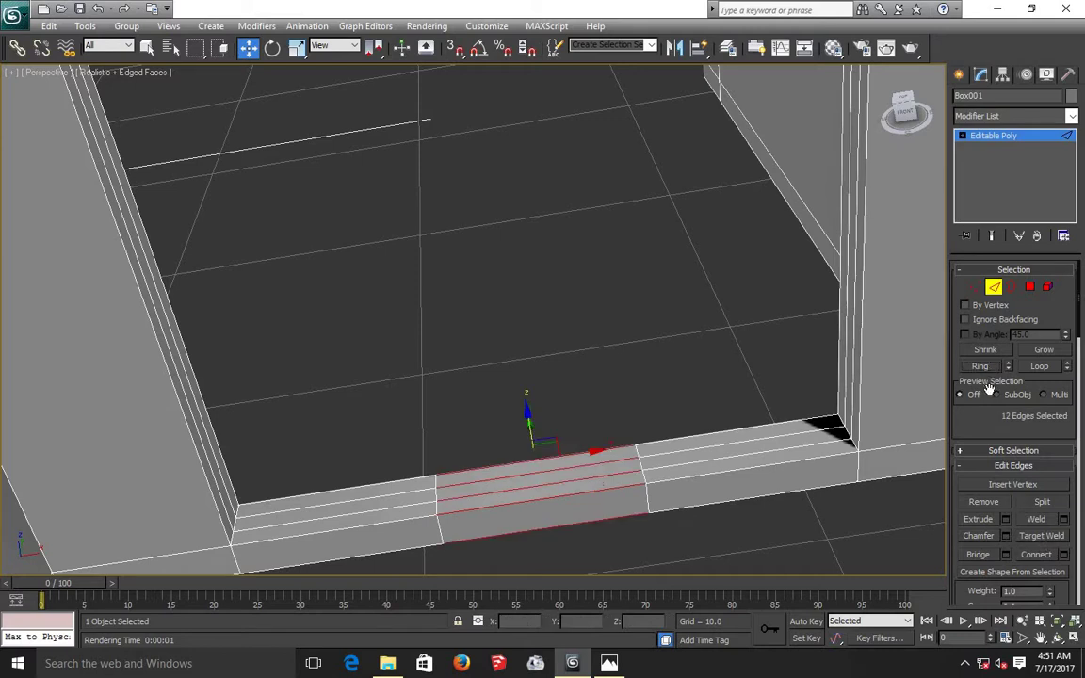
{"action": "left_click", "coordinate": [1065, 555]}
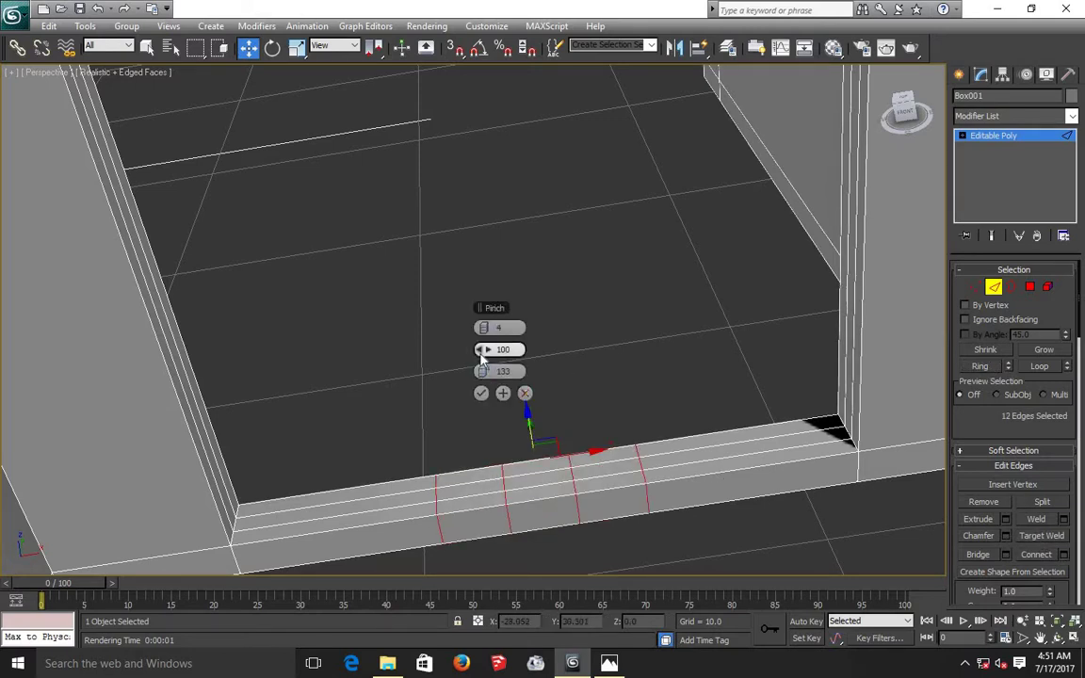
Step: Try out the connection's pinch, a slide of 50 and fewer segments
{"action": "left_click_drag", "start_coordinate": [466, 353], "coordinate": [483, 349]}
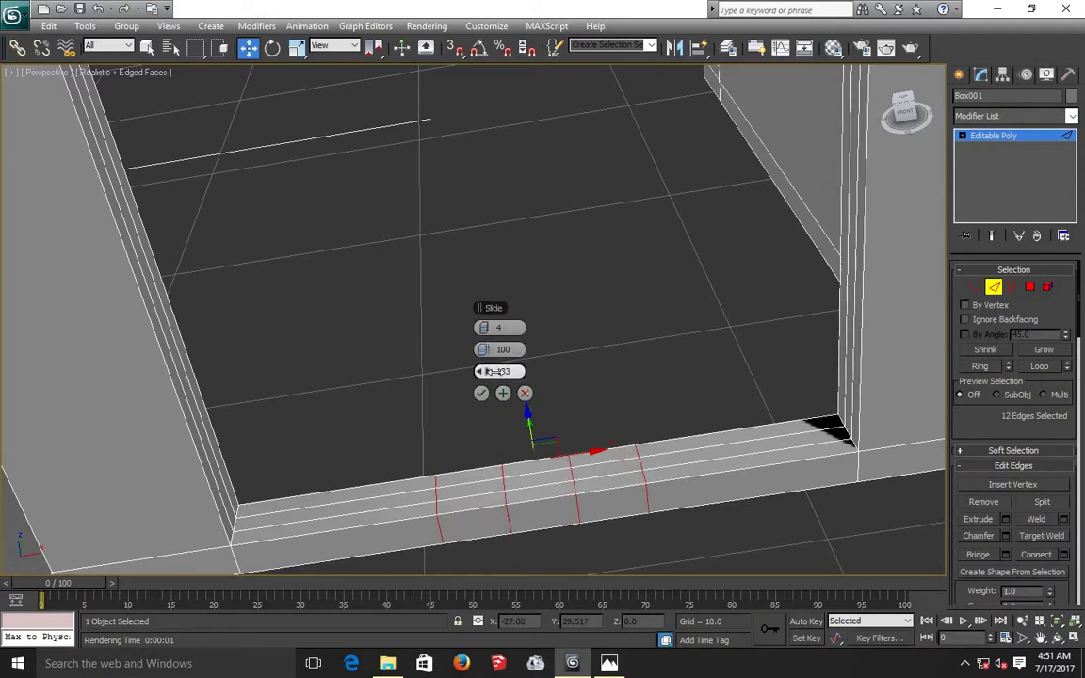
{"action": "left_click_drag", "start_coordinate": [497, 372], "coordinate": [240, 389]}
{"action": "double_click", "coordinate": [500, 371]}
{"action": "type", "text": "50"}
{"action": "left_click_drag", "start_coordinate": [483, 327], "coordinate": [484, 331]}
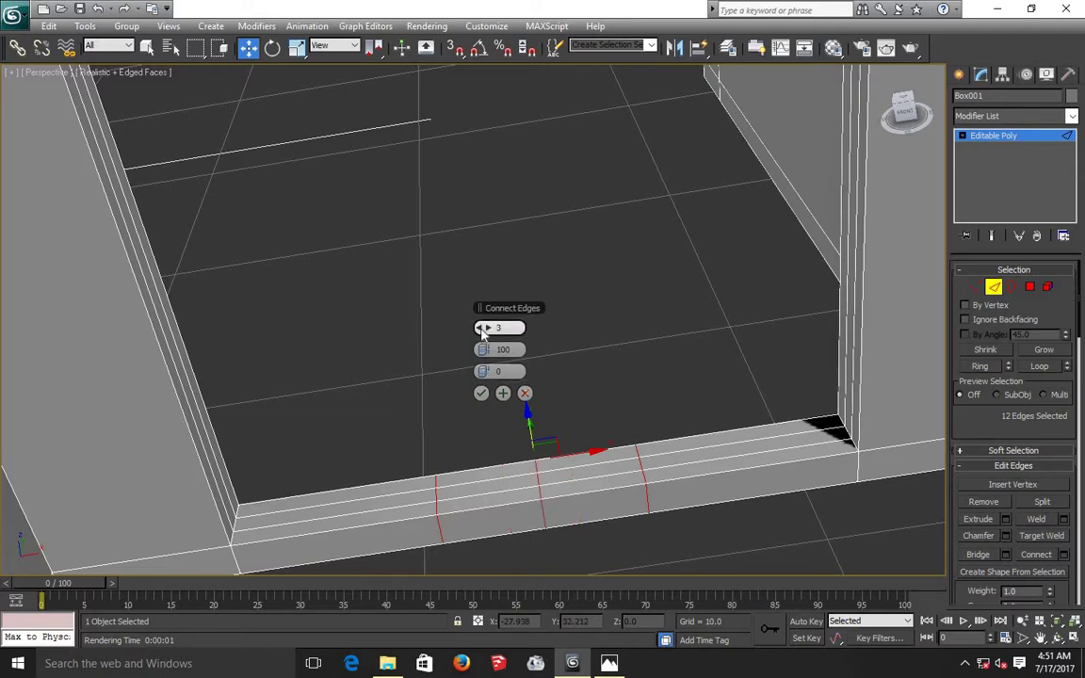
{"action": "left_click", "coordinate": [481, 329]}
Step: Raise the connection to 8 segments, apply it, and clear the selection
{"action": "left_click", "coordinate": [488, 329]}
{"action": "left_click", "coordinate": [488, 328]}
{"action": "left_click", "coordinate": [488, 330]}
{"action": "left_click", "coordinate": [489, 329]}
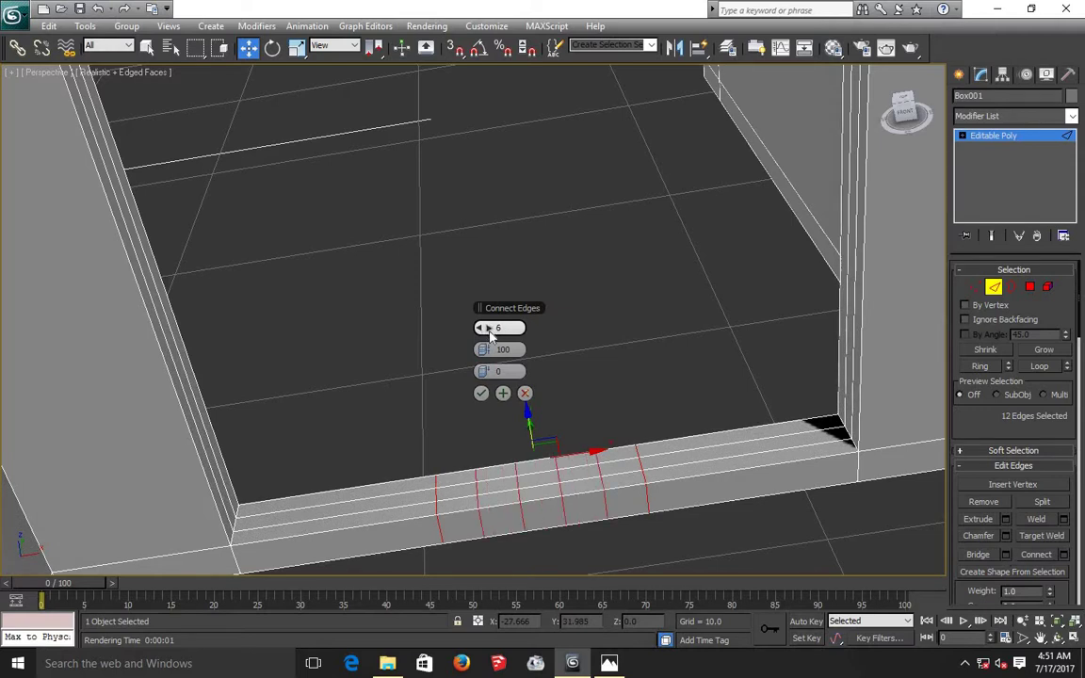
{"action": "left_click", "coordinate": [489, 329]}
{"action": "left_click", "coordinate": [489, 329]}
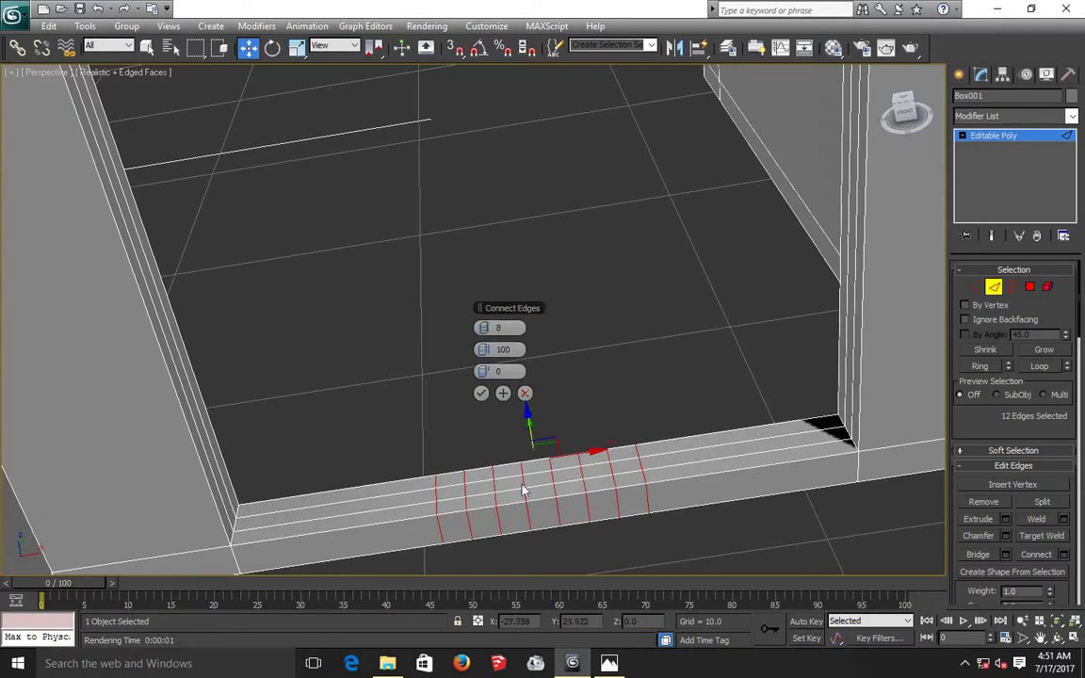
{"action": "left_click", "coordinate": [482, 395]}
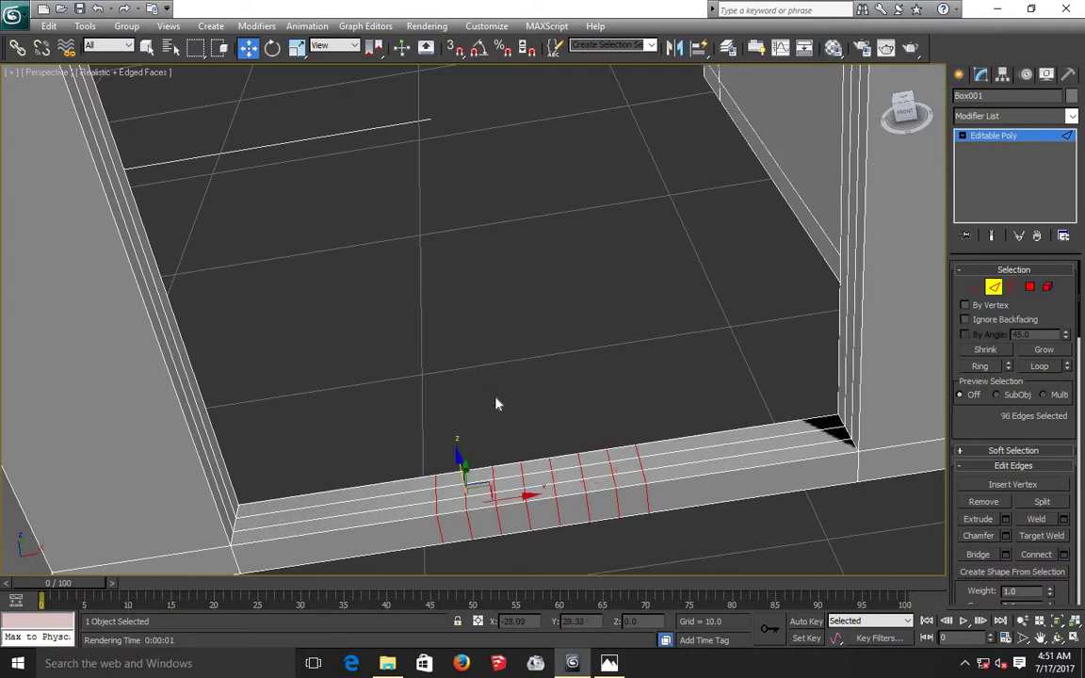
{"action": "left_click", "coordinate": [517, 408]}
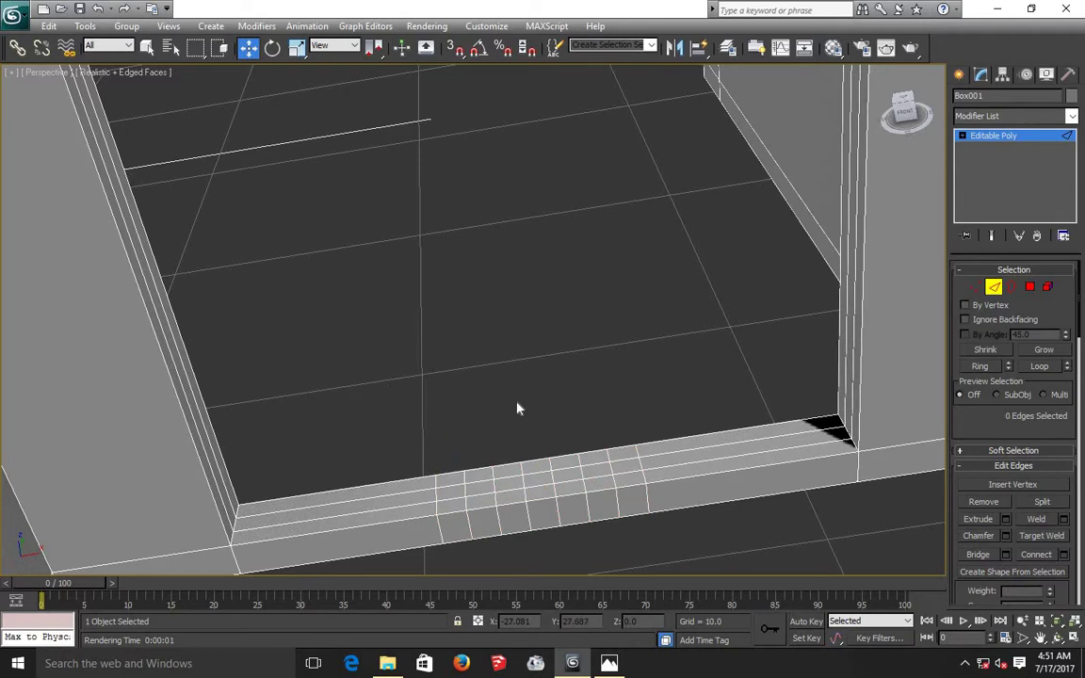
{"action": "left_click", "coordinate": [538, 484]}
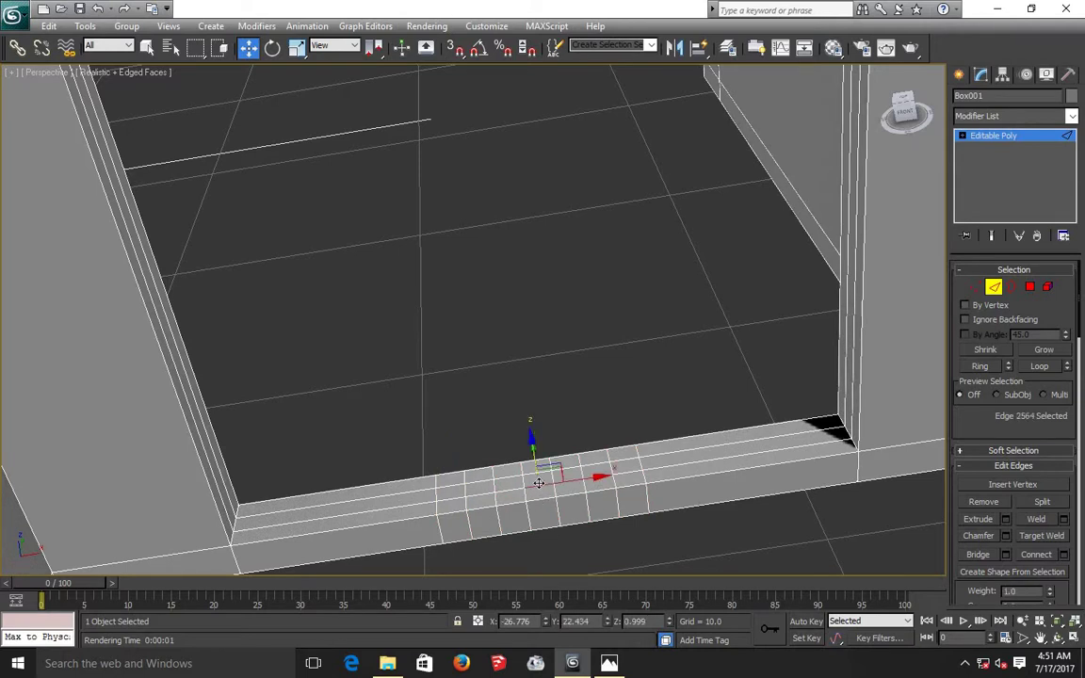
Step: Select the eight ledge faces in Polygon mode and extrude them up 7.691
{"action": "left_click", "coordinate": [1030, 287]}
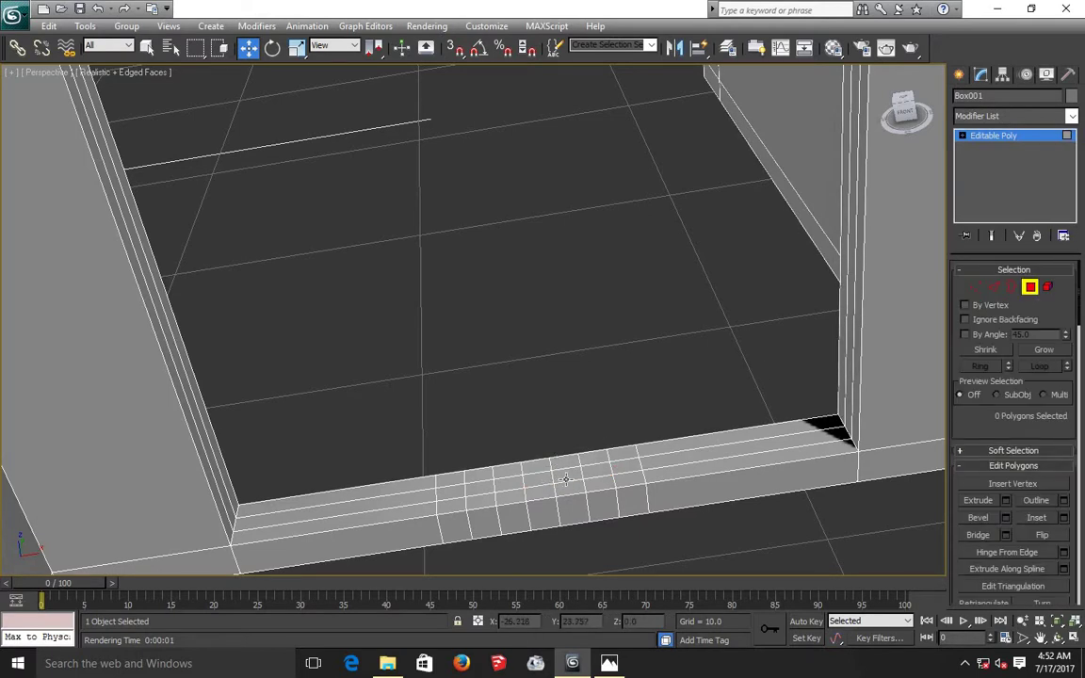
{"action": "left_click", "coordinate": [566, 476]}
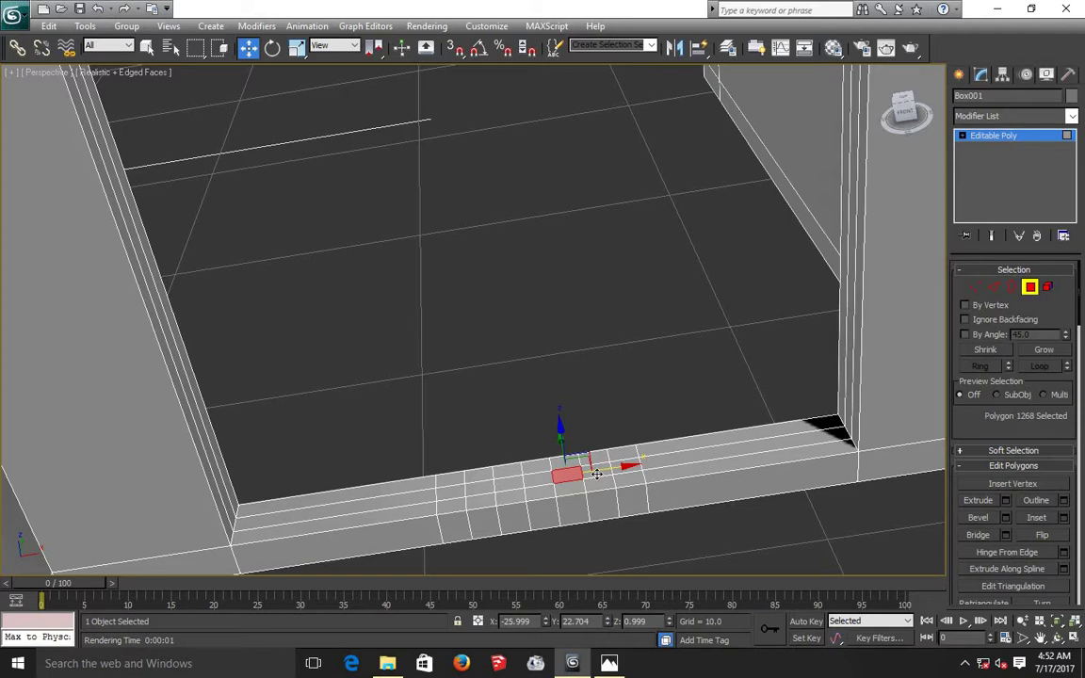
{"action": "left_click", "coordinate": [596, 474], "text": "ctrl"}
{"action": "left_click", "coordinate": [633, 467], "text": "ctrl"}
{"action": "left_click", "coordinate": [659, 461], "text": "ctrl"}
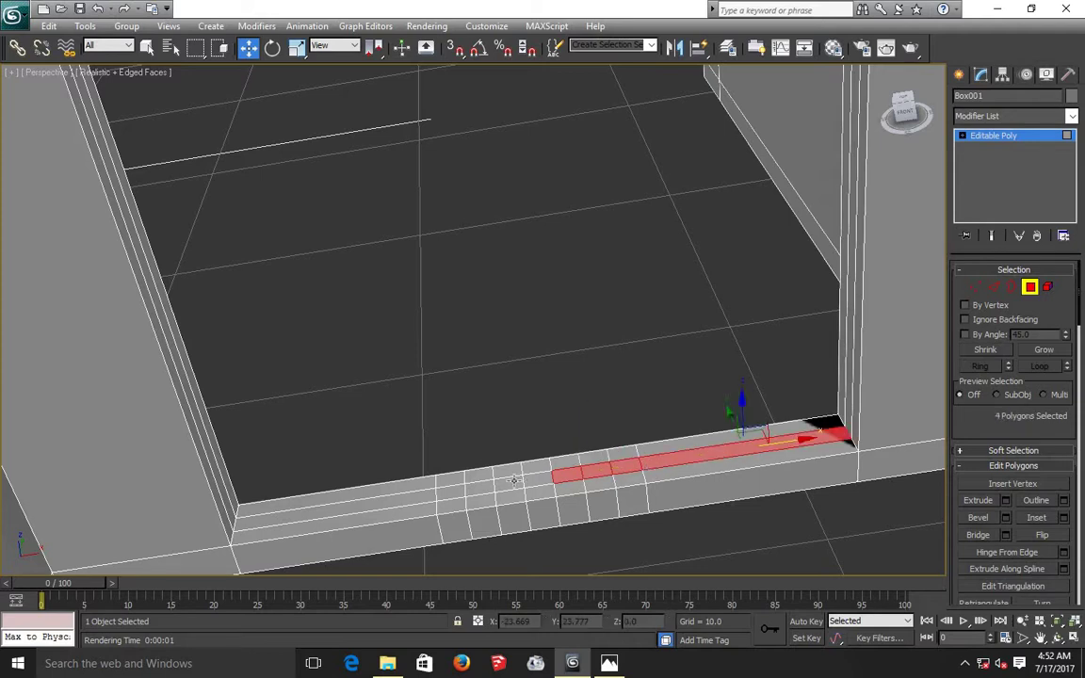
{"action": "left_click", "coordinate": [509, 484], "text": "ctrl"}
{"action": "left_click", "coordinate": [455, 491], "text": "ctrl"}
{"action": "left_click", "coordinate": [479, 486], "text": "ctrl"}
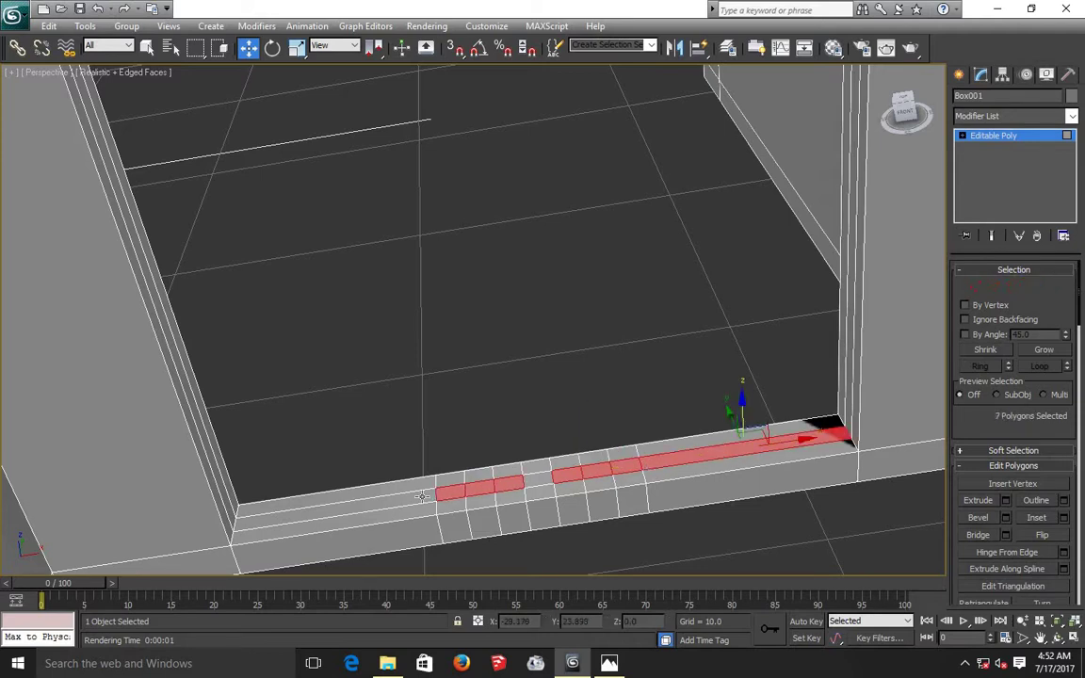
{"action": "left_click", "coordinate": [415, 498], "text": "ctrl"}
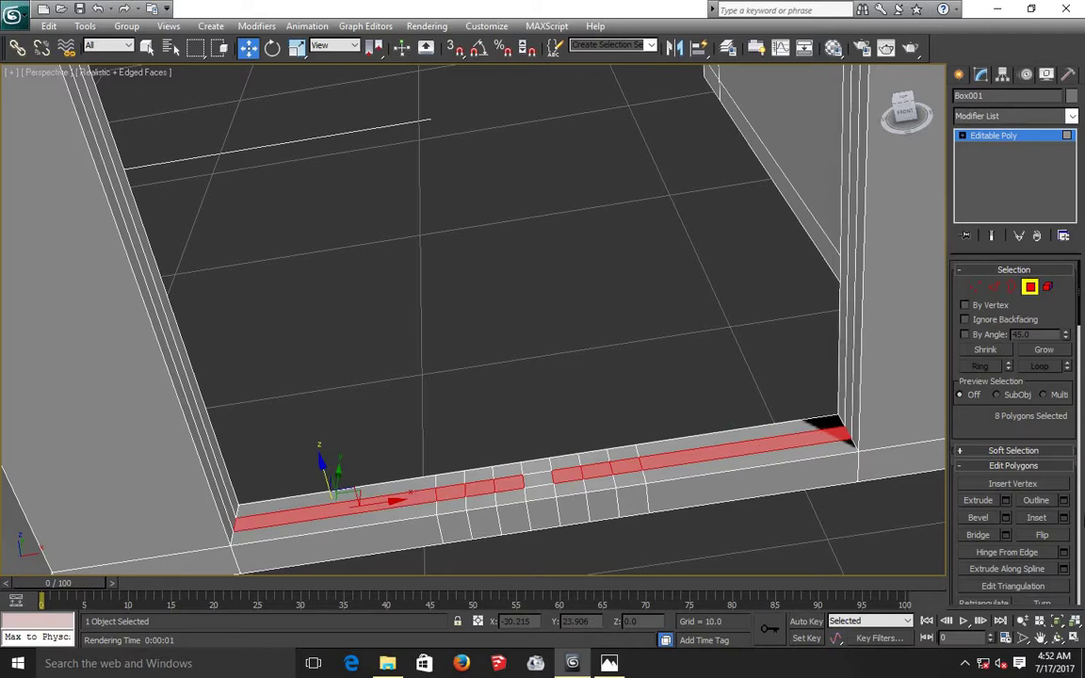
{"action": "left_click", "coordinate": [1007, 501]}
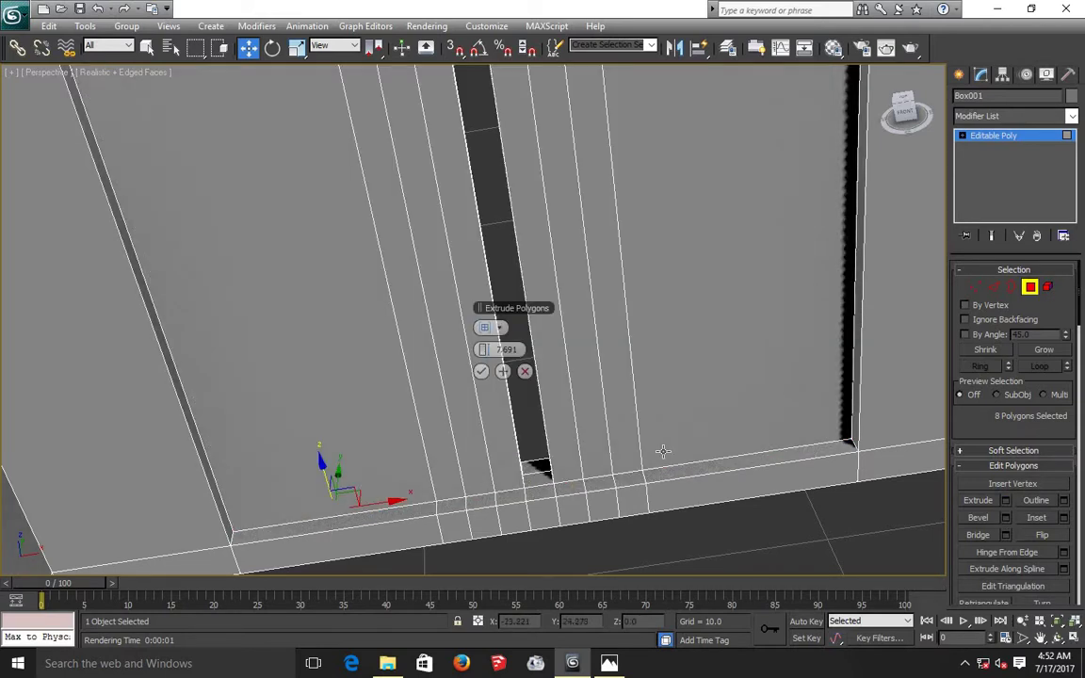
{"action": "scroll", "coordinate": [663, 452], "scroll_direction": "down", "scroll_amount": 3}
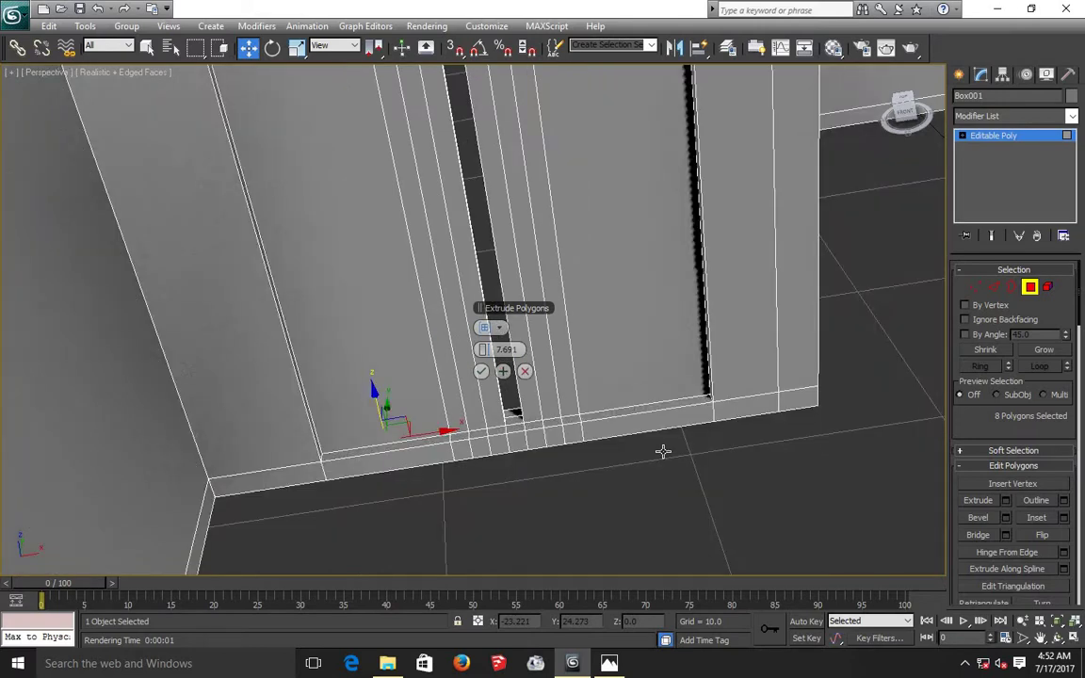
{"action": "left_click", "coordinate": [480, 372]}
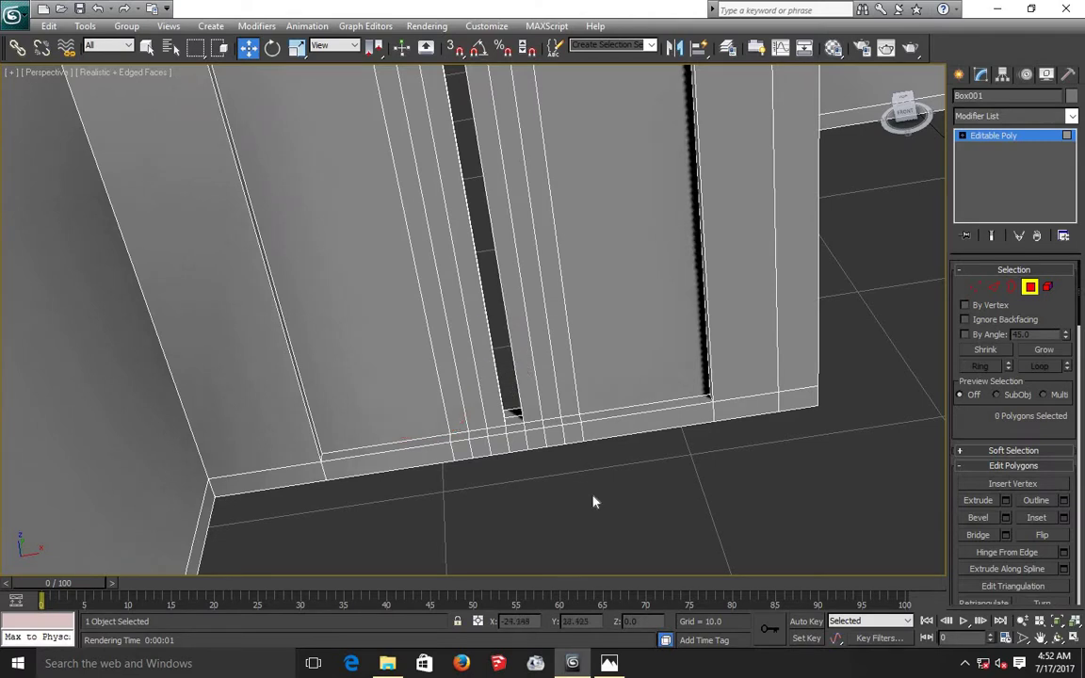
{"action": "left_click", "coordinate": [1059, 638]}
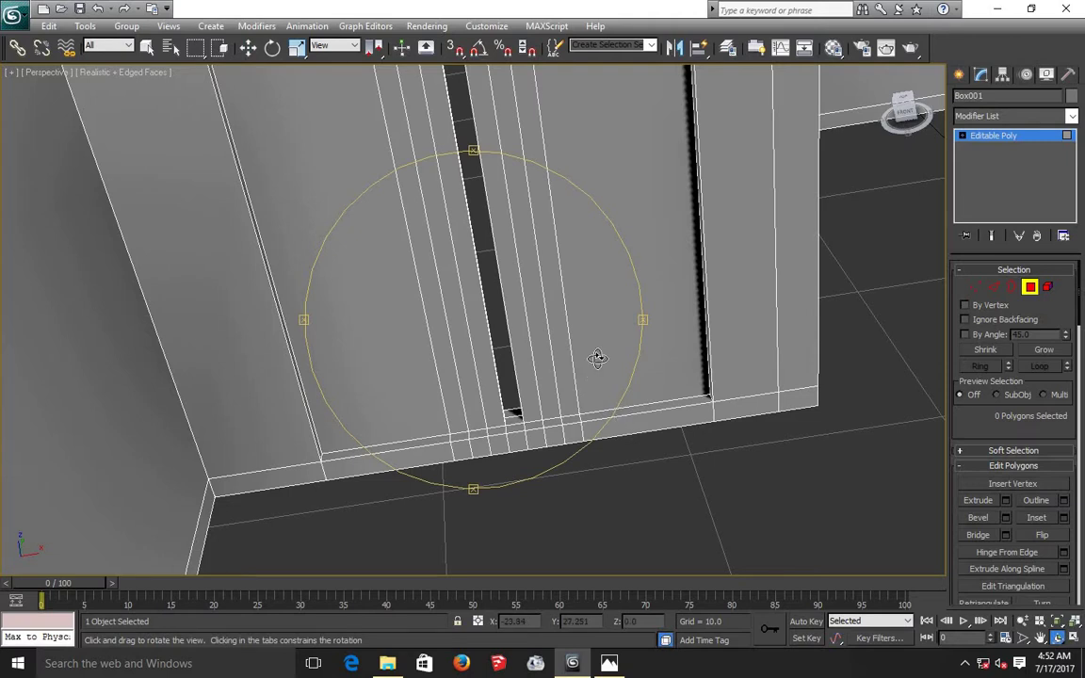
{"action": "mouse_move", "coordinate": [598, 358]}
{"action": "left_mouse_down"}
{"action": "mouse_move", "coordinate": [617, 354]}
{"action": "mouse_move", "coordinate": [611, 371]}
{"action": "left_mouse_up"}
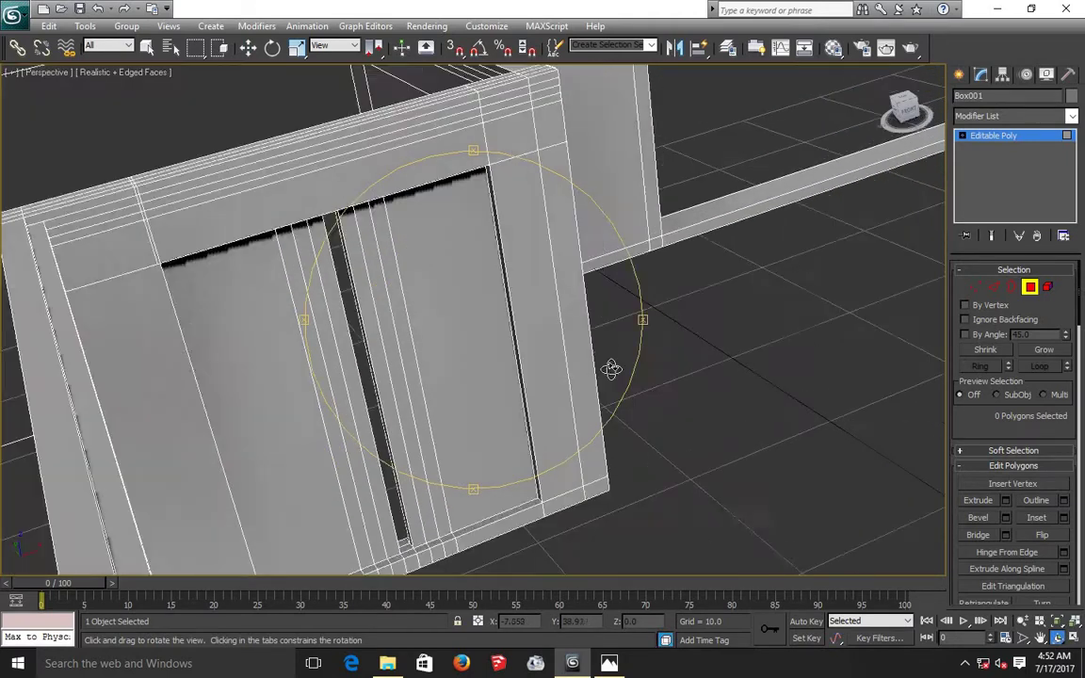
{"action": "mouse_move", "coordinate": [507, 401]}
{"action": "left_mouse_down"}
{"action": "mouse_move", "coordinate": [523, 400]}
{"action": "mouse_move", "coordinate": [443, 368]}
{"action": "mouse_move", "coordinate": [410, 336]}
{"action": "left_mouse_up"}
{"action": "scroll", "coordinate": [410, 336], "scroll_direction": "up", "scroll_amount": 3}
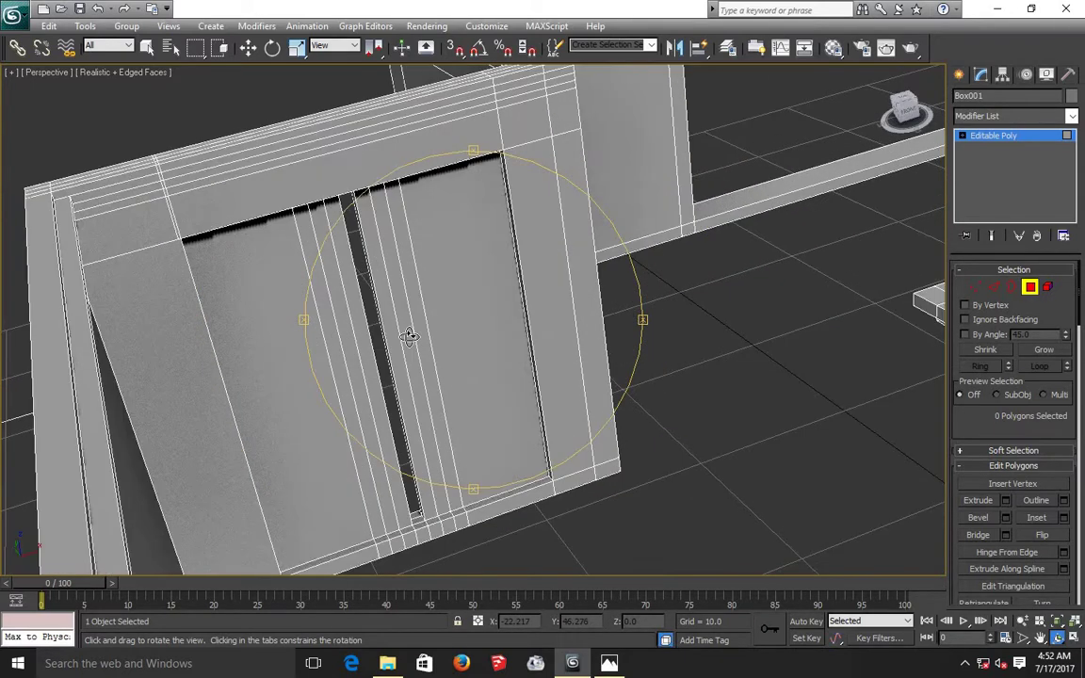
{"action": "scroll", "coordinate": [410, 336], "scroll_direction": "up", "scroll_amount": 2}
{"action": "scroll", "coordinate": [409, 336], "scroll_direction": "down", "scroll_amount": 1}
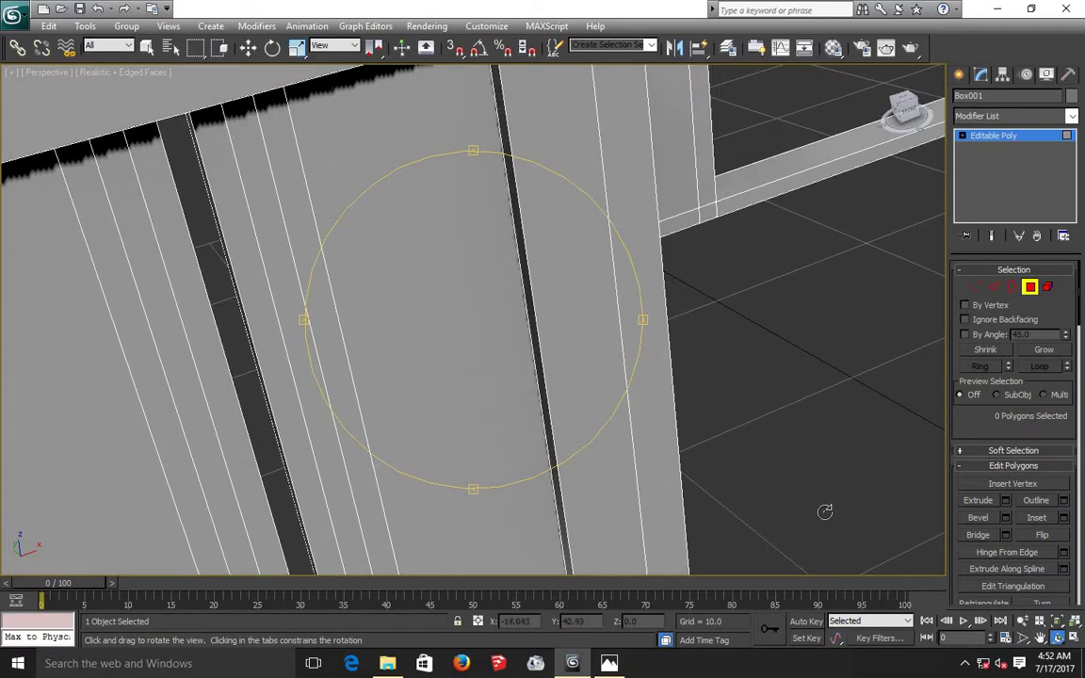
{"action": "left_click", "coordinate": [1040, 638]}
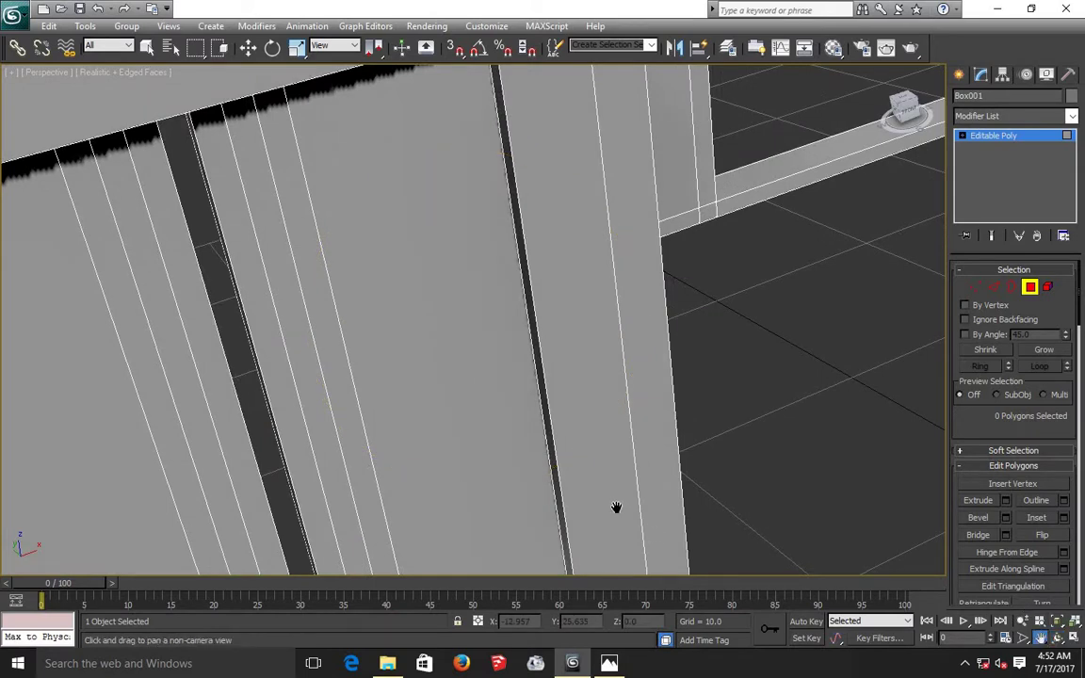
{"action": "left_click_drag", "start_coordinate": [669, 475], "coordinate": [731, 462]}
{"action": "left_click", "coordinate": [248, 48]}
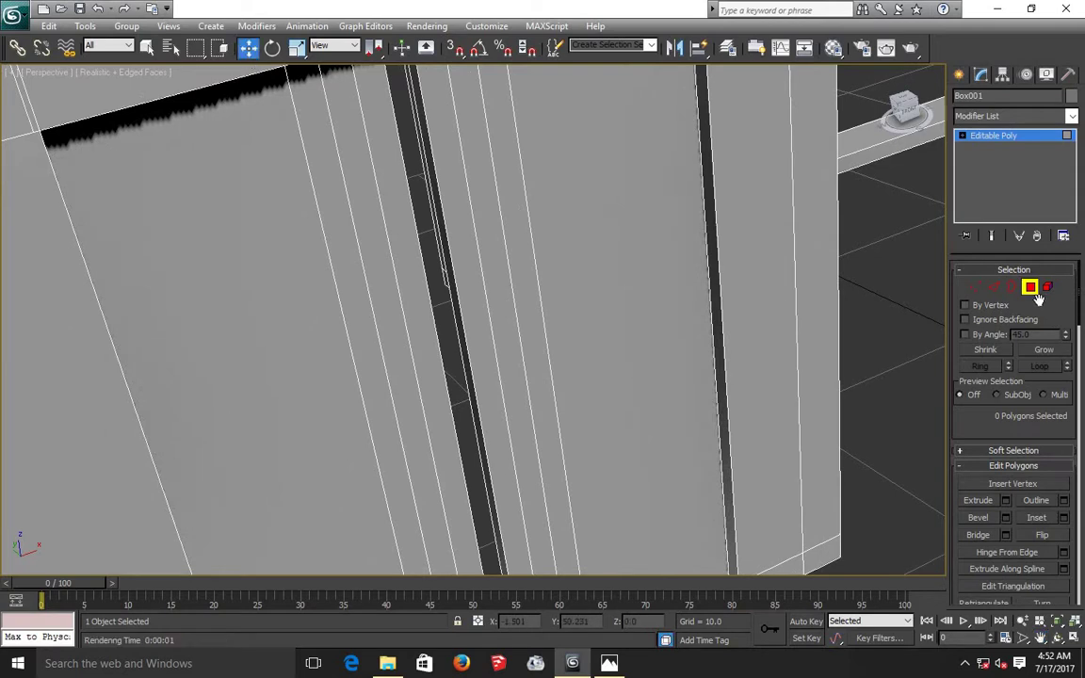
Step: Select the two frame strips beside the gap and trial an extrusion, then cancel it
{"action": "left_click", "coordinate": [505, 340]}
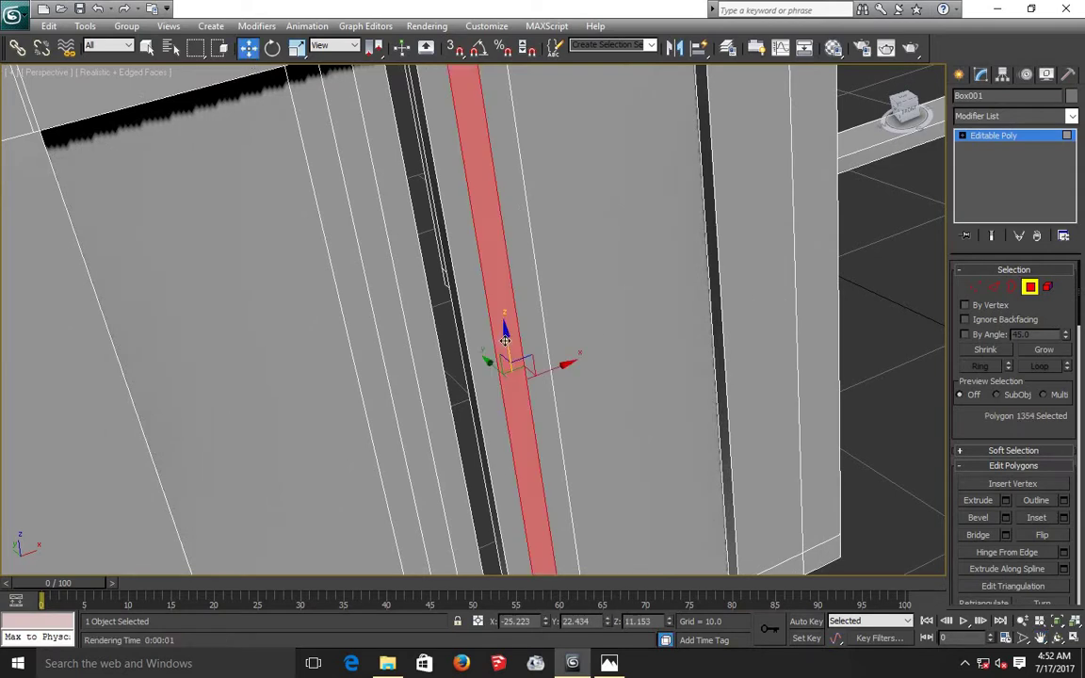
{"action": "left_click", "coordinate": [405, 378], "text": "ctrl"}
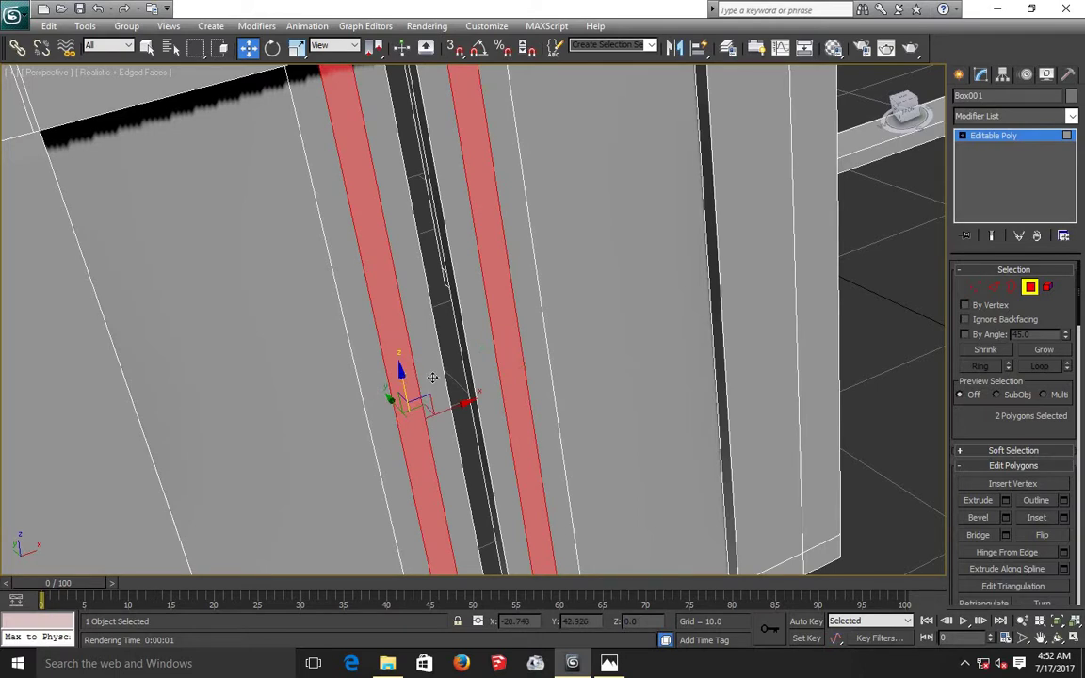
{"action": "left_click", "coordinate": [432, 377]}
{"action": "left_click", "coordinate": [492, 378], "text": "ctrl"}
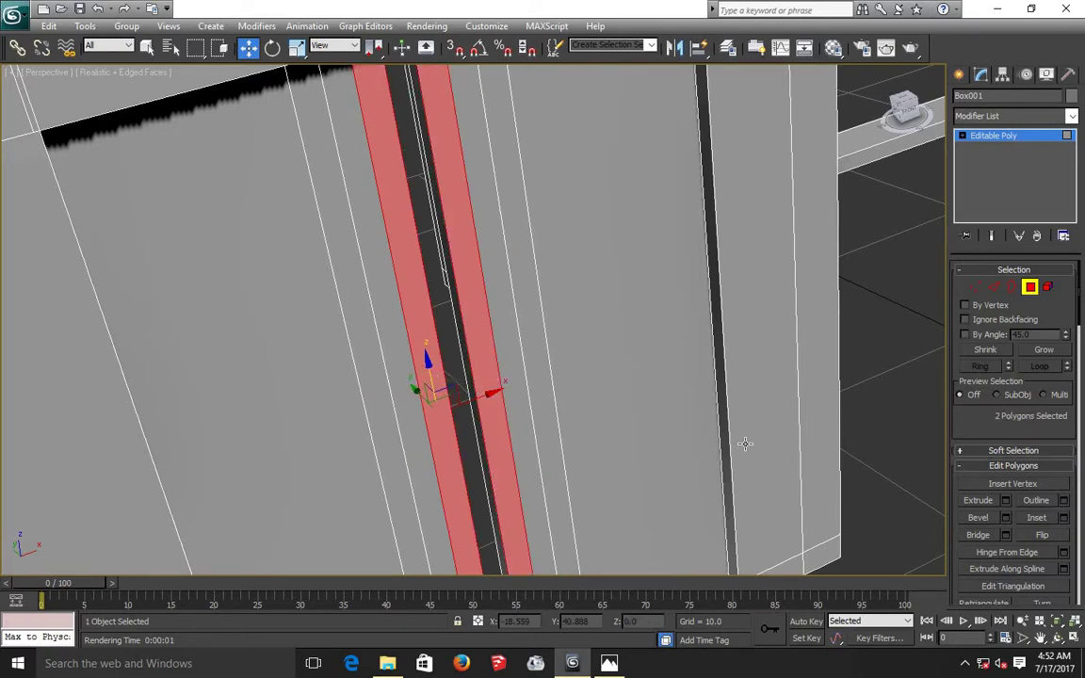
{"action": "left_click", "coordinate": [1005, 500]}
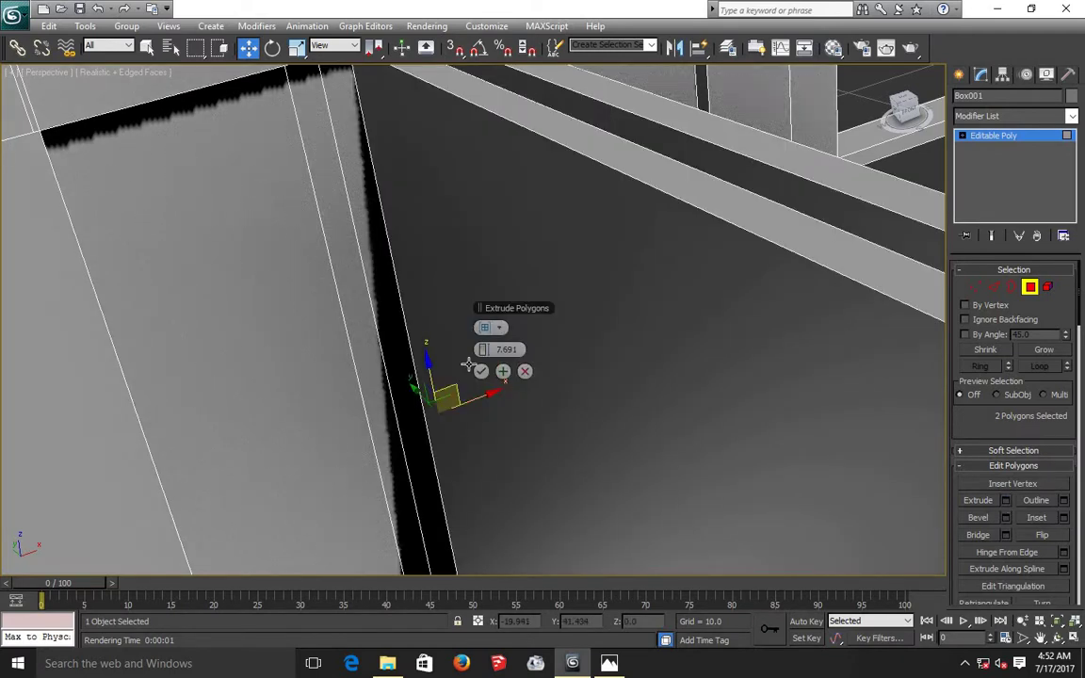
{"action": "mouse_move", "coordinate": [480, 350]}
{"action": "left_mouse_down"}
{"action": "mouse_move", "coordinate": [391, 362]}
{"action": "mouse_move", "coordinate": [426, 360]}
{"action": "left_mouse_up"}
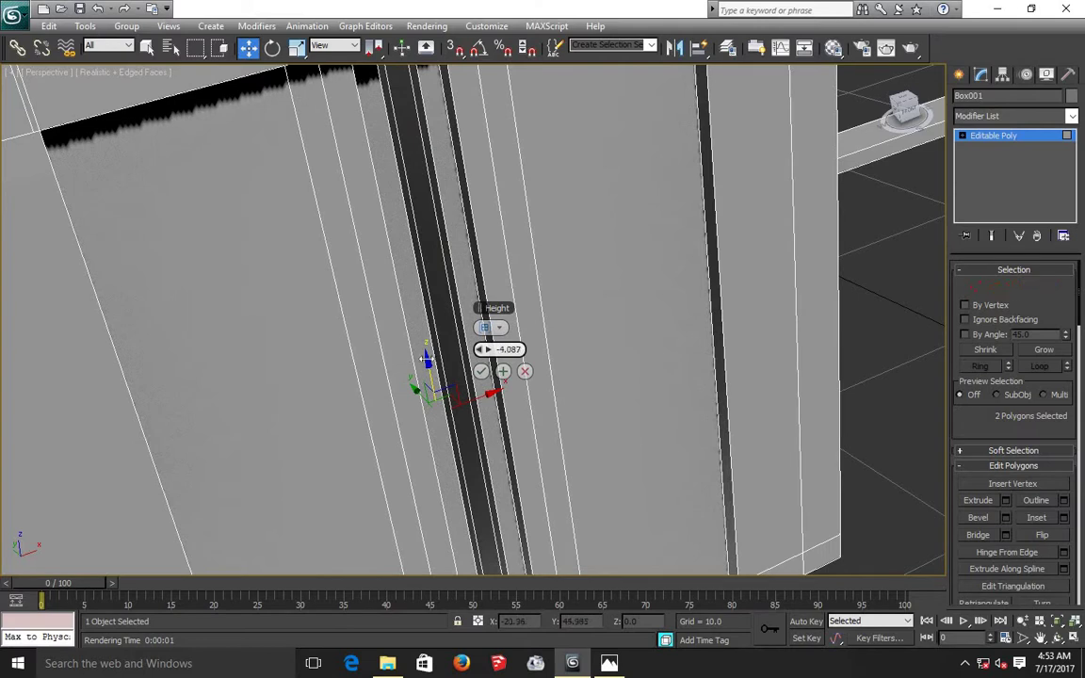
{"action": "left_click_drag", "start_coordinate": [429, 358], "coordinate": [475, 355]}
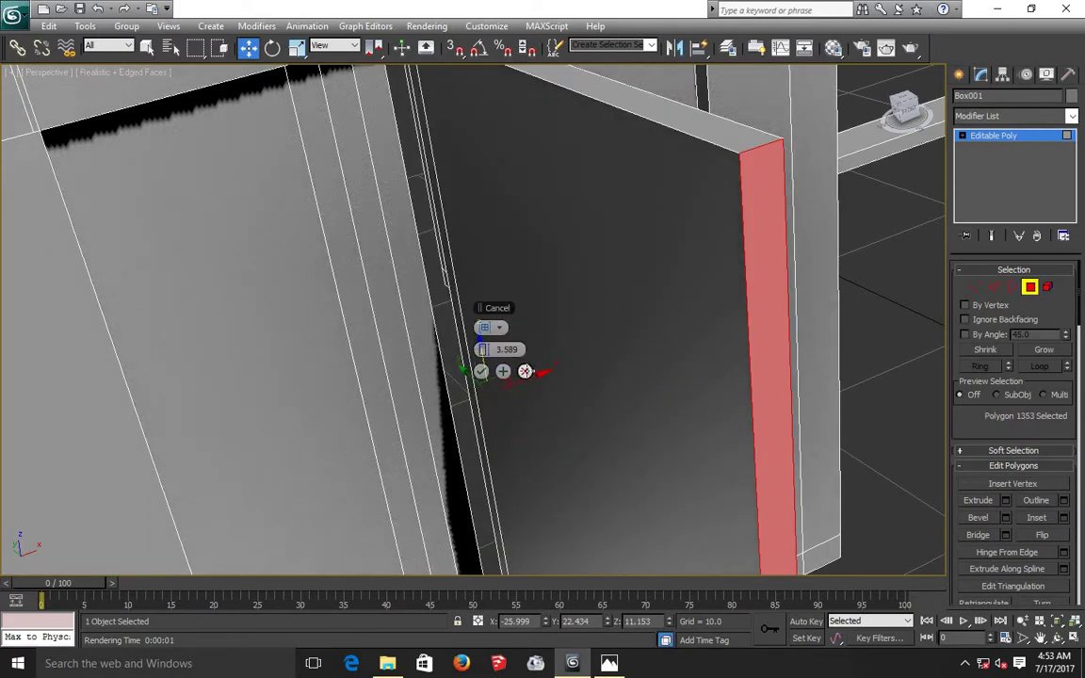
{"action": "left_click", "coordinate": [525, 372]}
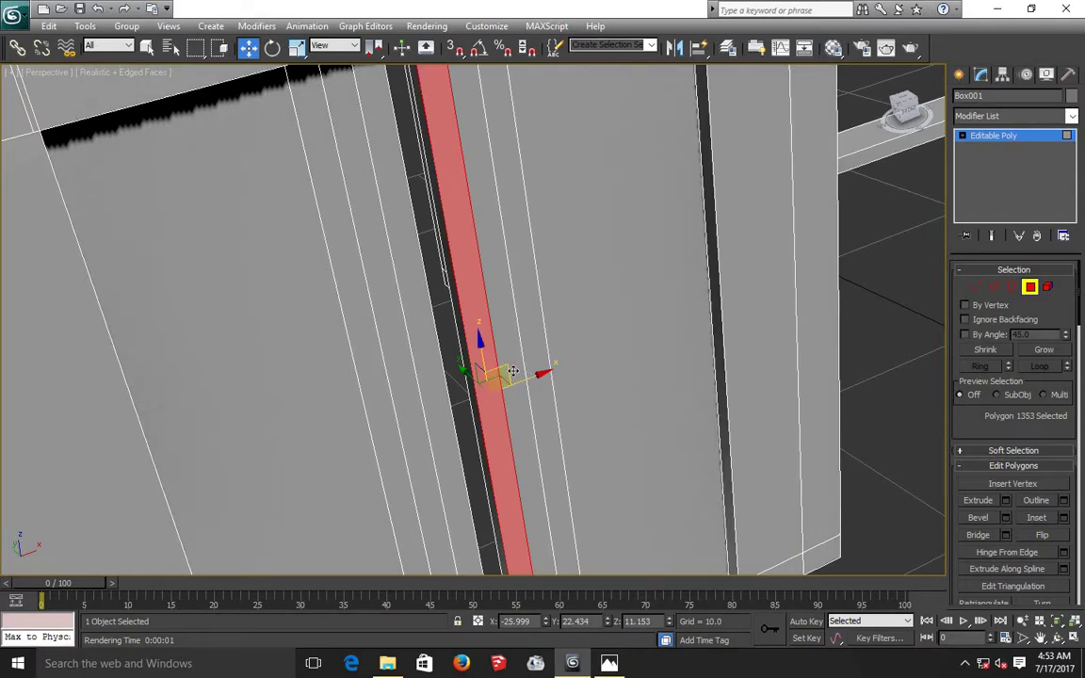
Step: Undo back to the two-strip selection and restart the extrusion below 1.0 height
{"action": "key", "text": "ctrl+z"}
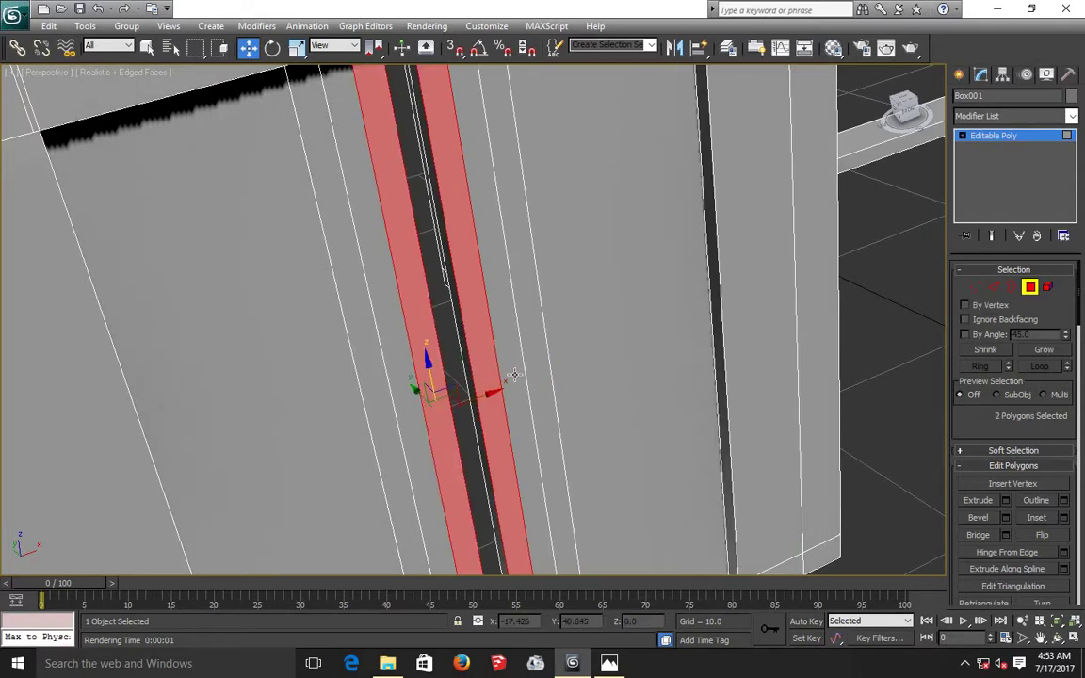
{"action": "key", "text": "ctrl+z"}
{"action": "key", "text": "ctrl+z"}
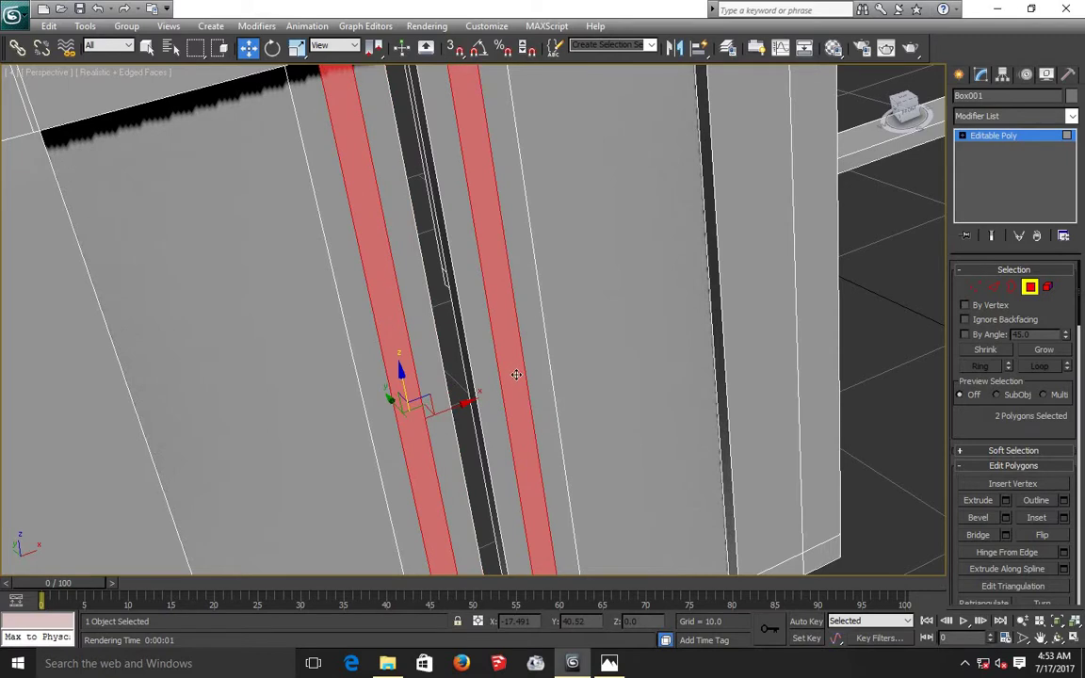
{"action": "key", "text": "ctrl+z"}
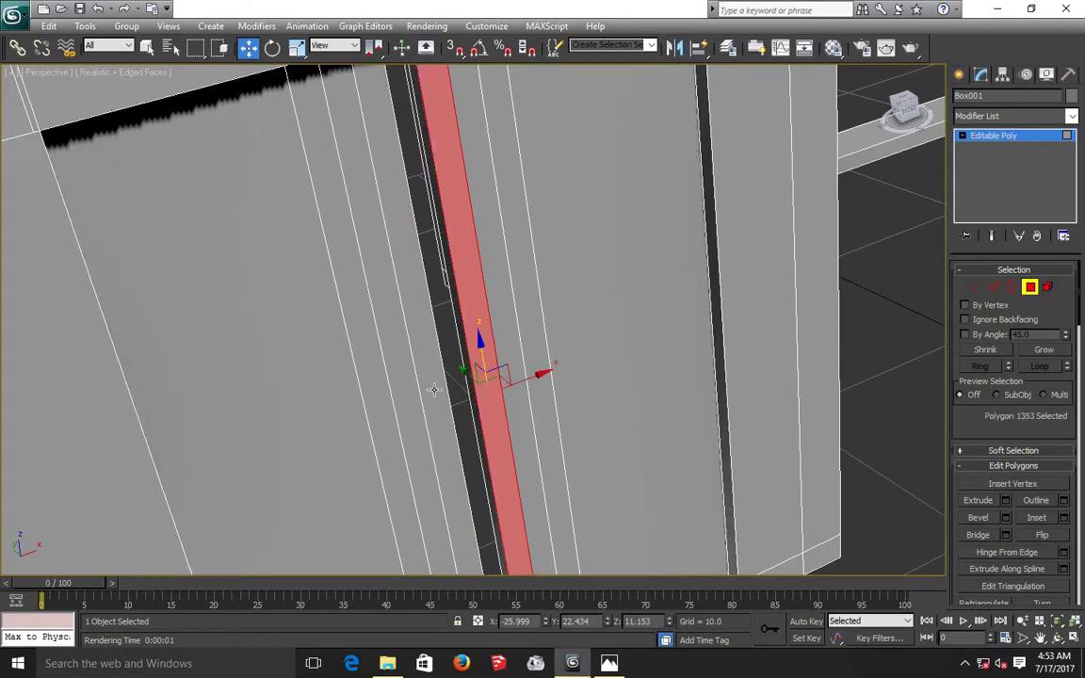
{"action": "key", "text": "ctrl+z"}
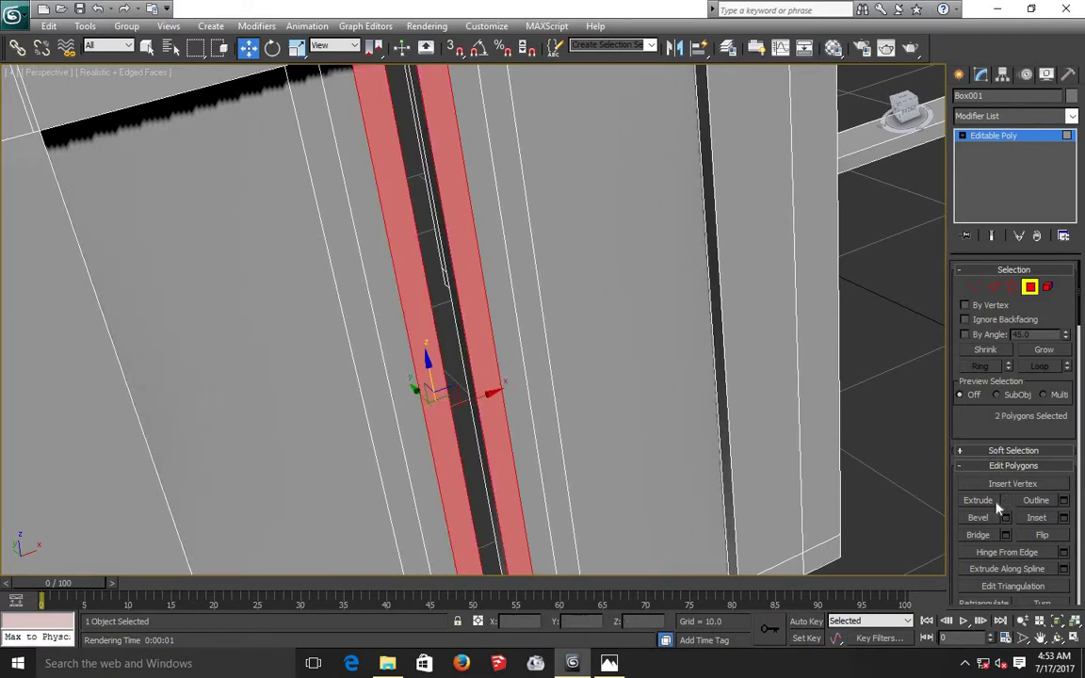
{"action": "left_click", "coordinate": [1006, 503]}
{"action": "type", "text": "1"}
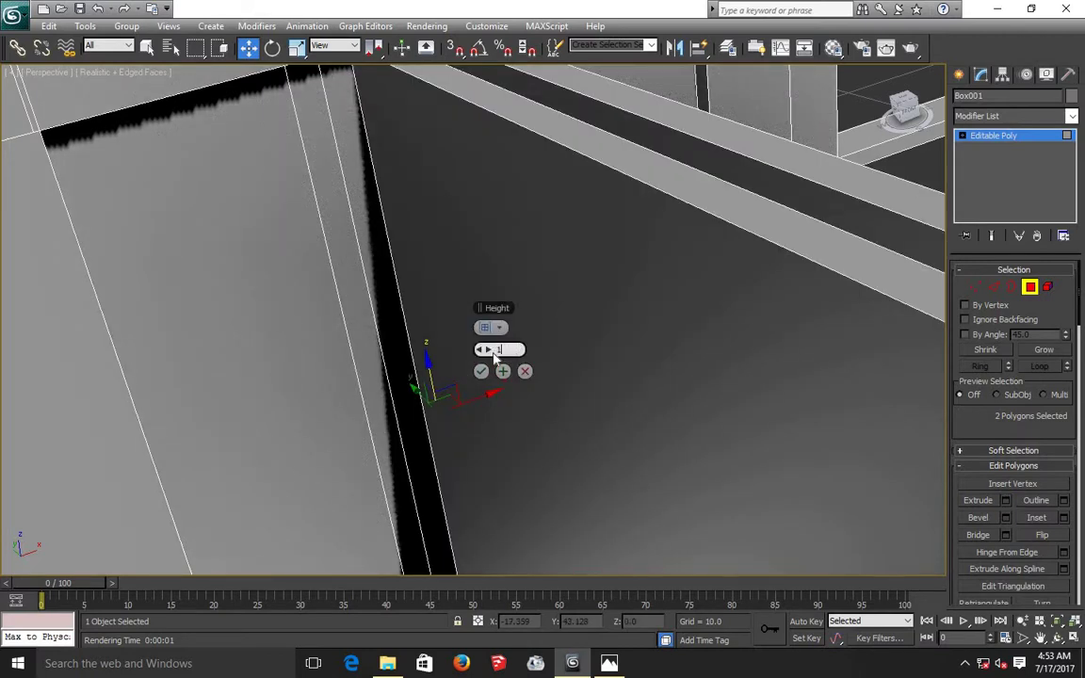
{"action": "key", "text": "Return"}
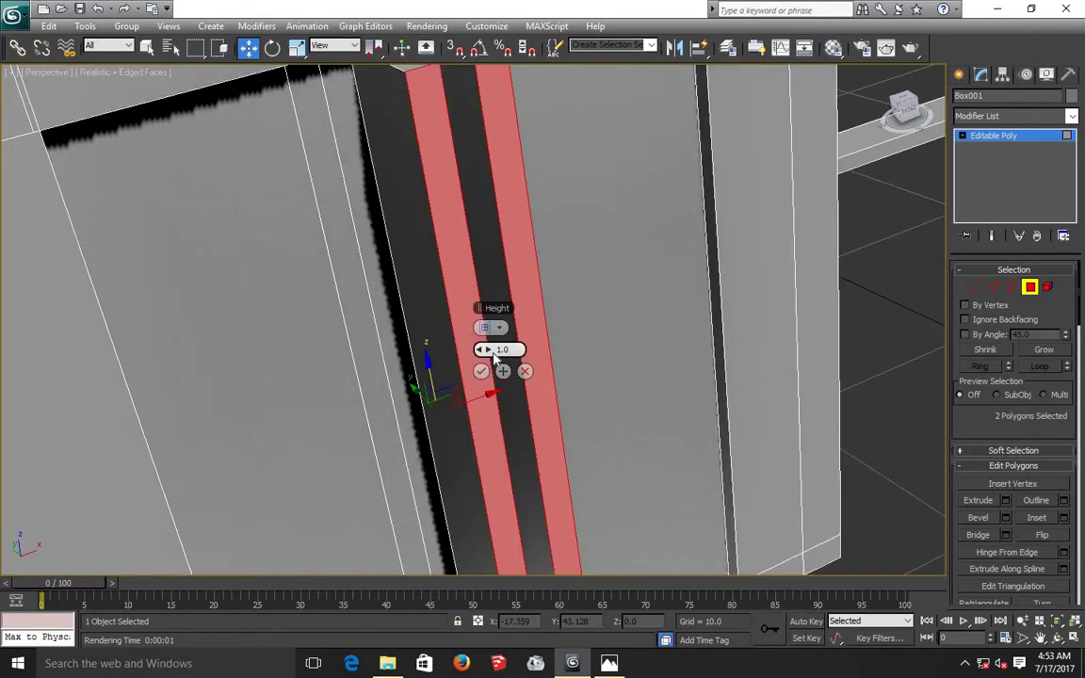
{"action": "left_click_drag", "start_coordinate": [481, 350], "coordinate": [481, 351]}
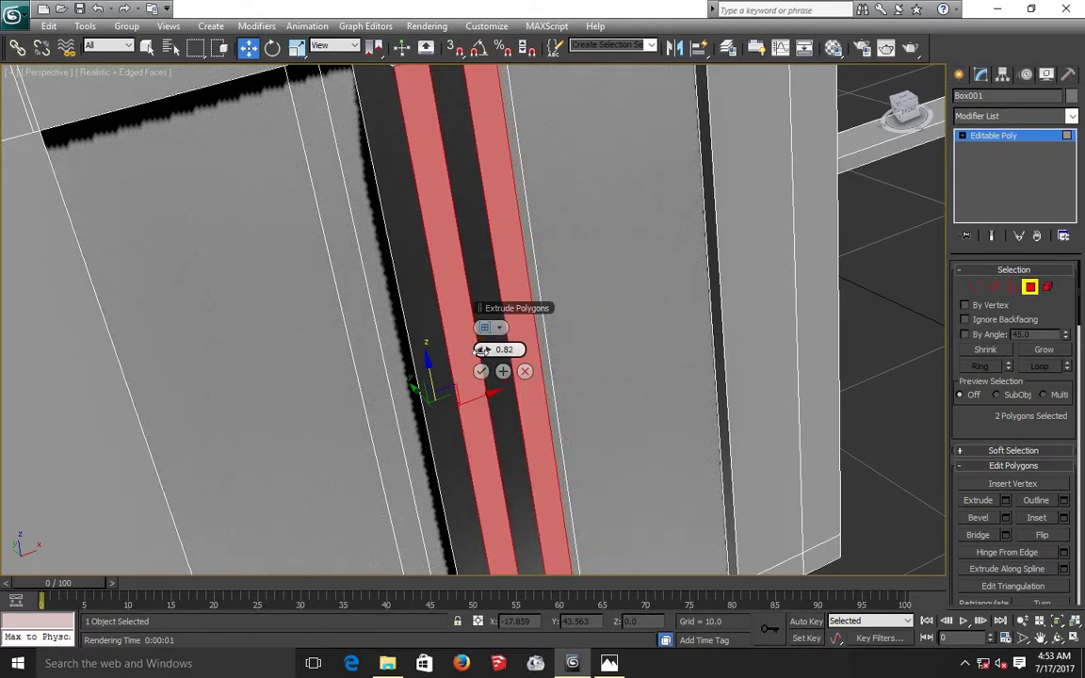
{"action": "left_click_drag", "start_coordinate": [482, 349], "coordinate": [482, 350]}
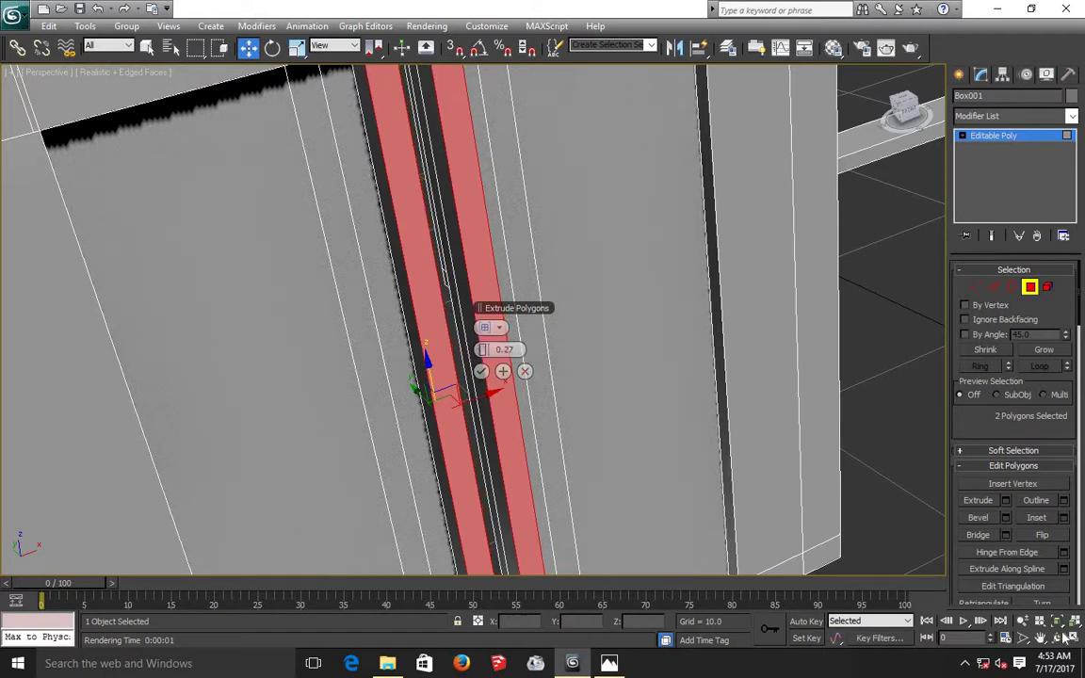
Step: Fine-tune the strip extrusion height to about 0.15 and commit it
{"action": "left_click", "coordinate": [1058, 638]}
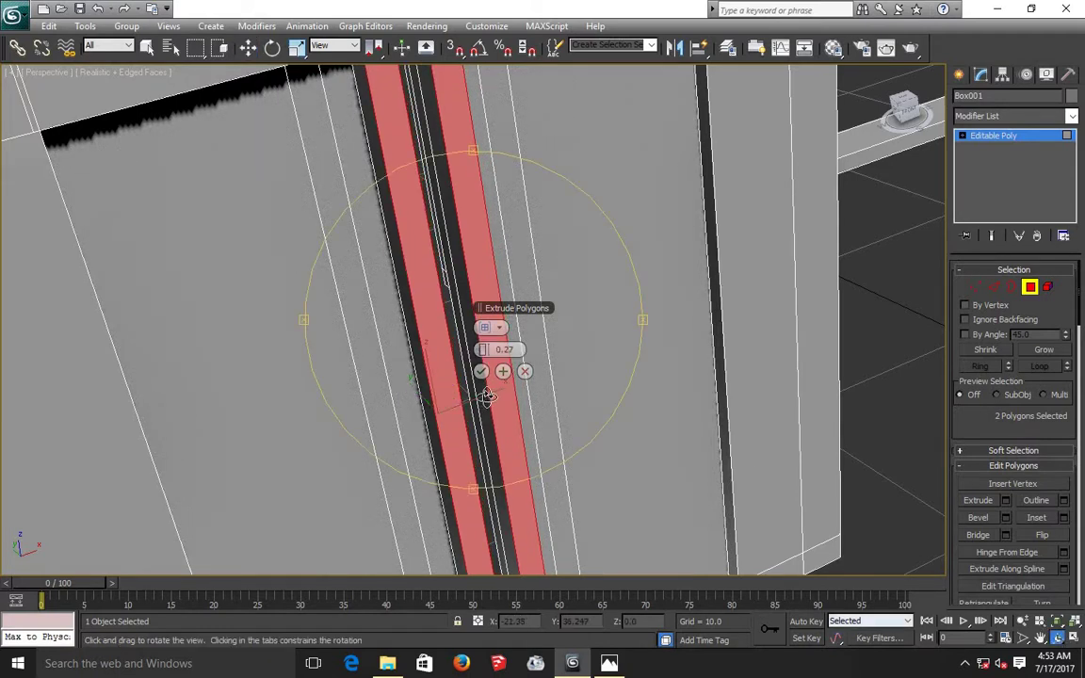
{"action": "left_click_drag", "start_coordinate": [487, 396], "coordinate": [507, 493]}
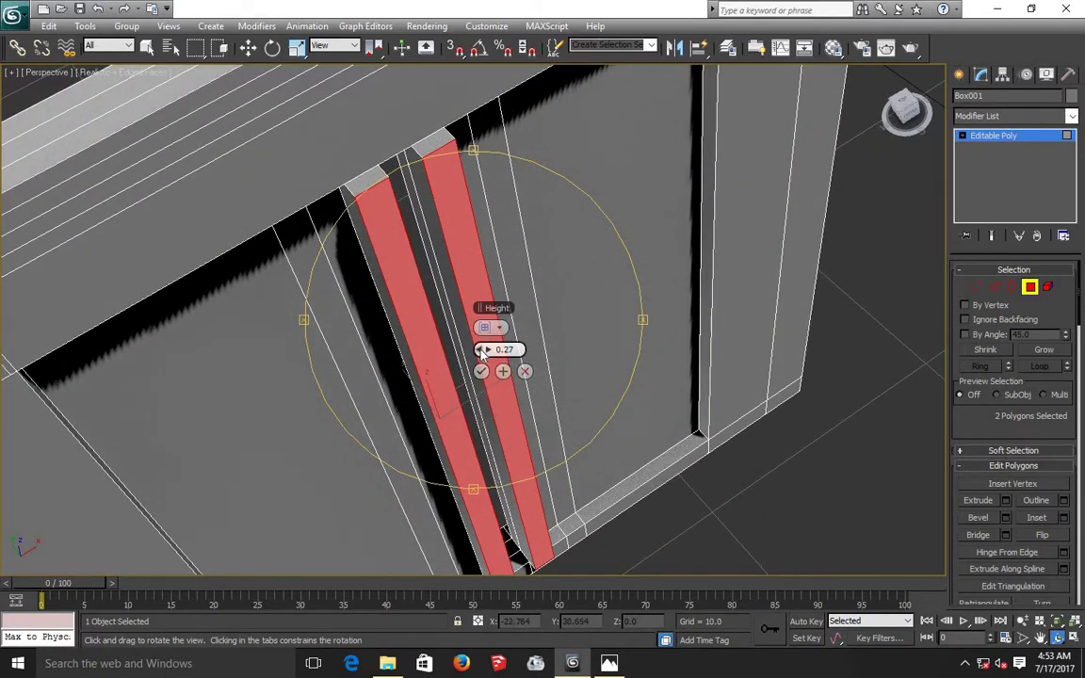
{"action": "left_click_drag", "start_coordinate": [481, 349], "coordinate": [482, 352]}
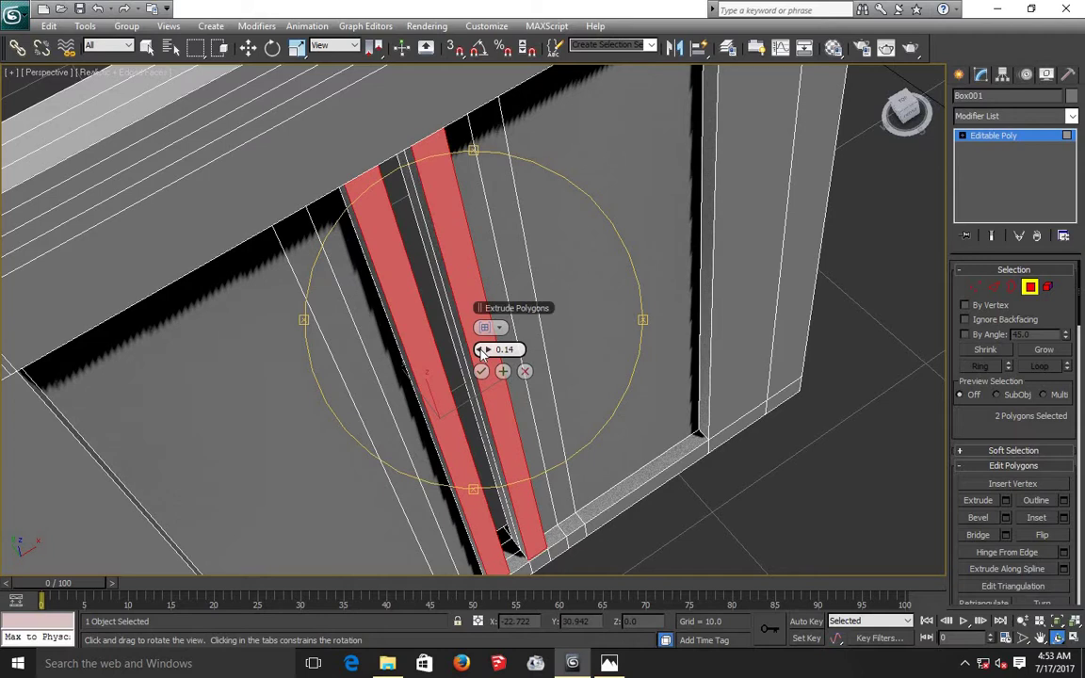
{"action": "left_click_drag", "start_coordinate": [482, 352], "coordinate": [492, 354]}
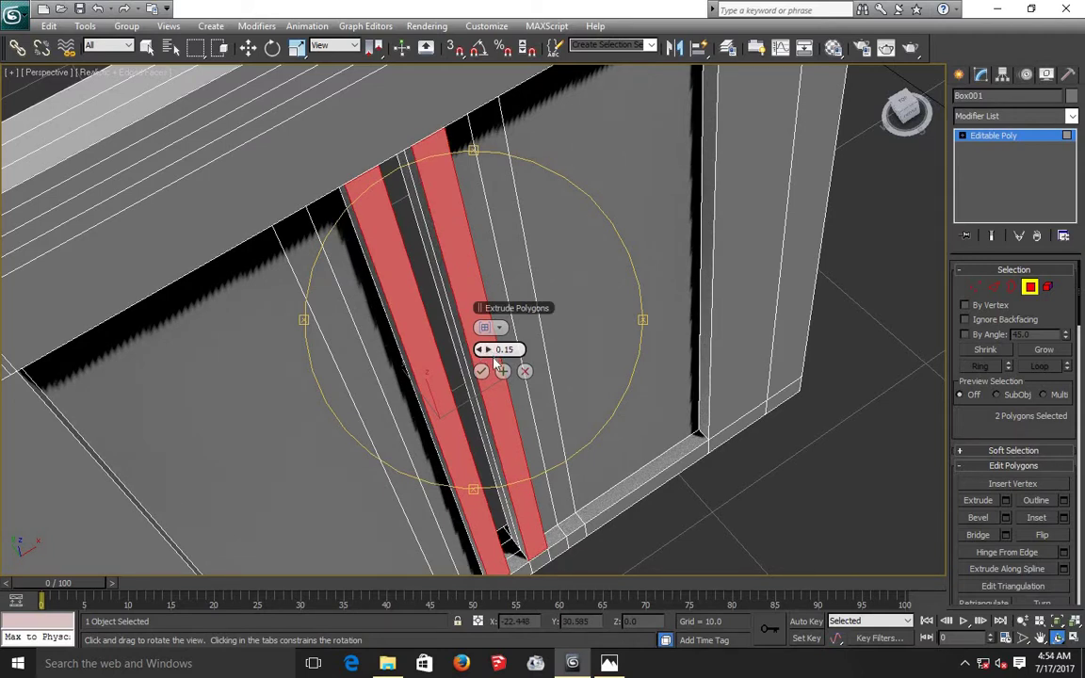
{"action": "left_click", "coordinate": [491, 350]}
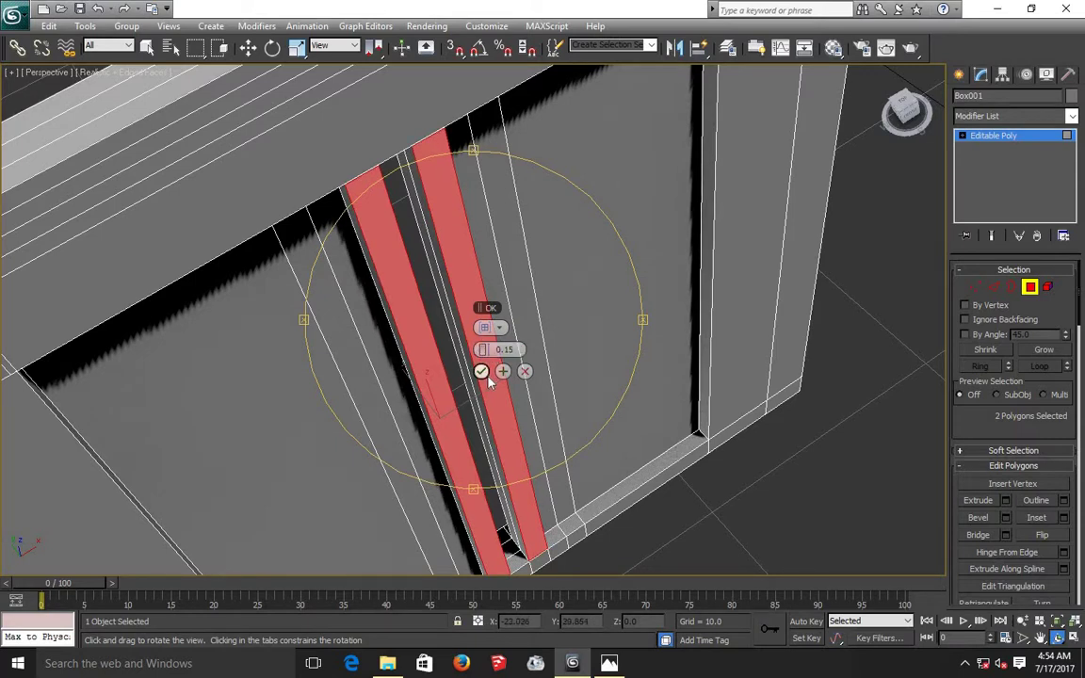
{"action": "left_click", "coordinate": [482, 373]}
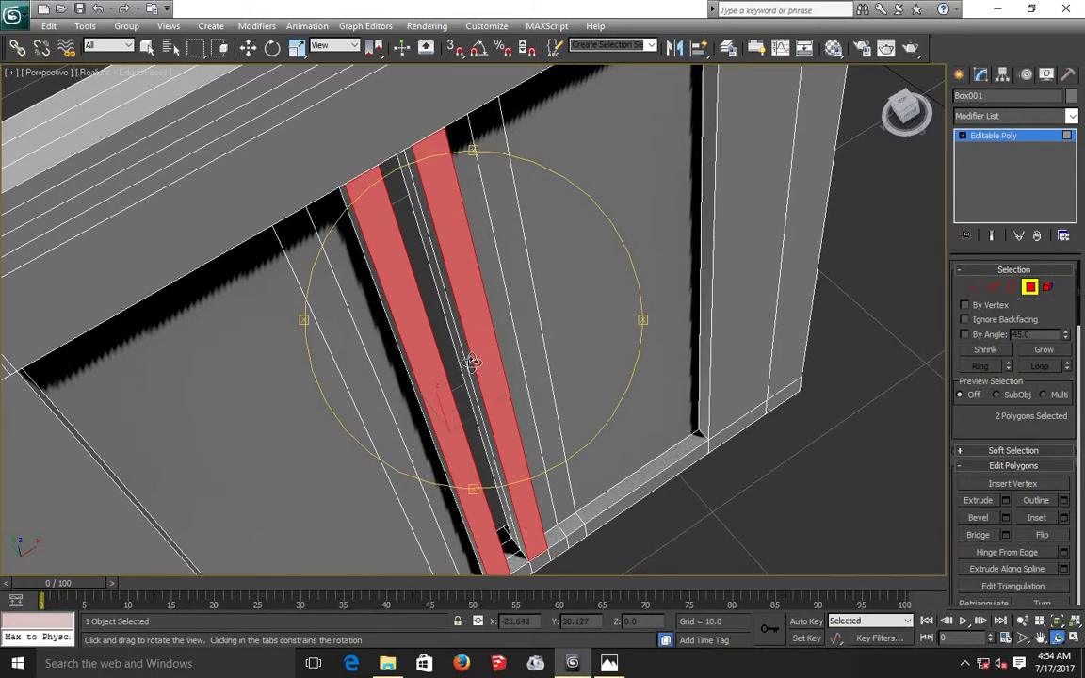
{"action": "middle_click_drag", "start_coordinate": [472, 363], "coordinate": [473, 361], "text": "alt"}
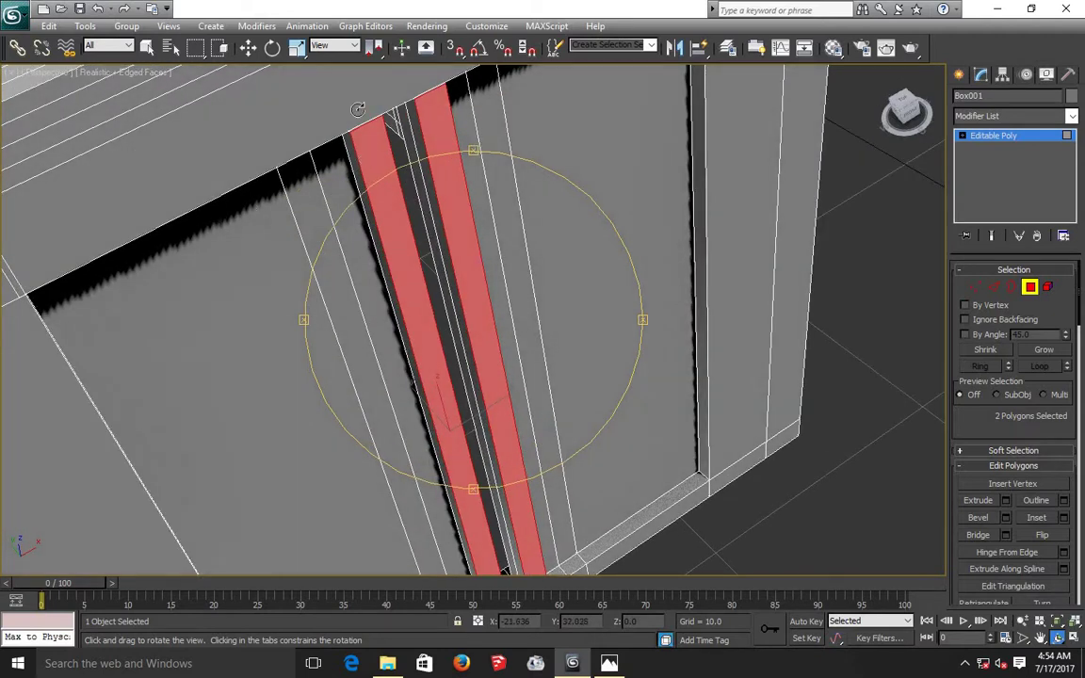
Step: Extrude the right and left door-frame strips by 0.08 to add a second raised layer
{"action": "left_click", "coordinate": [250, 49]}
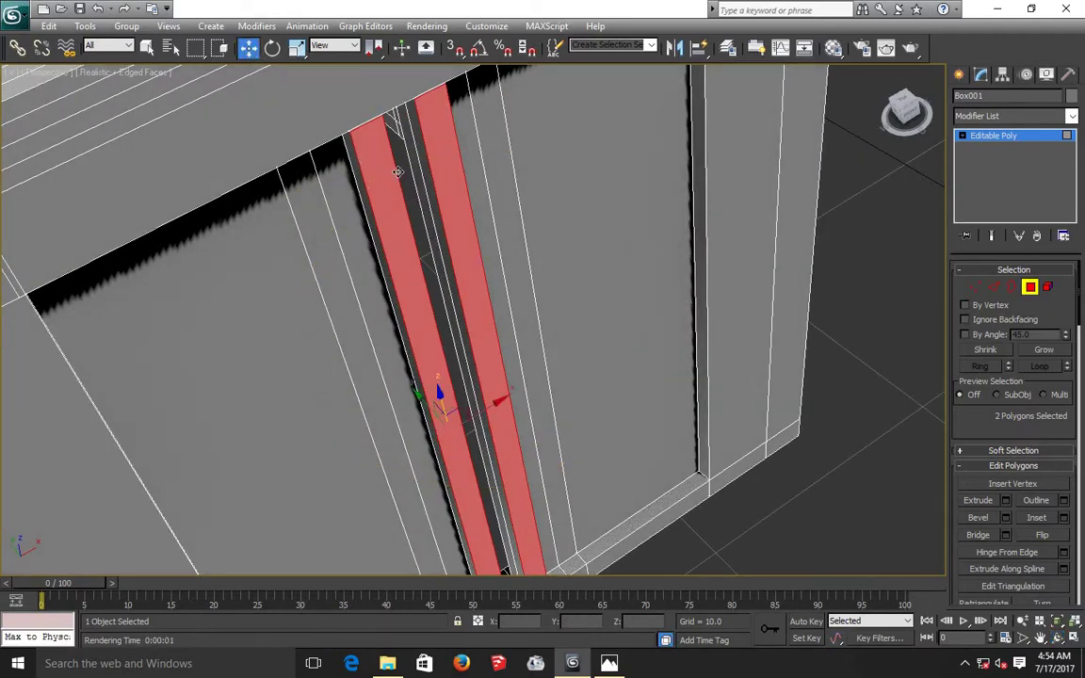
{"action": "left_click", "coordinate": [735, 539]}
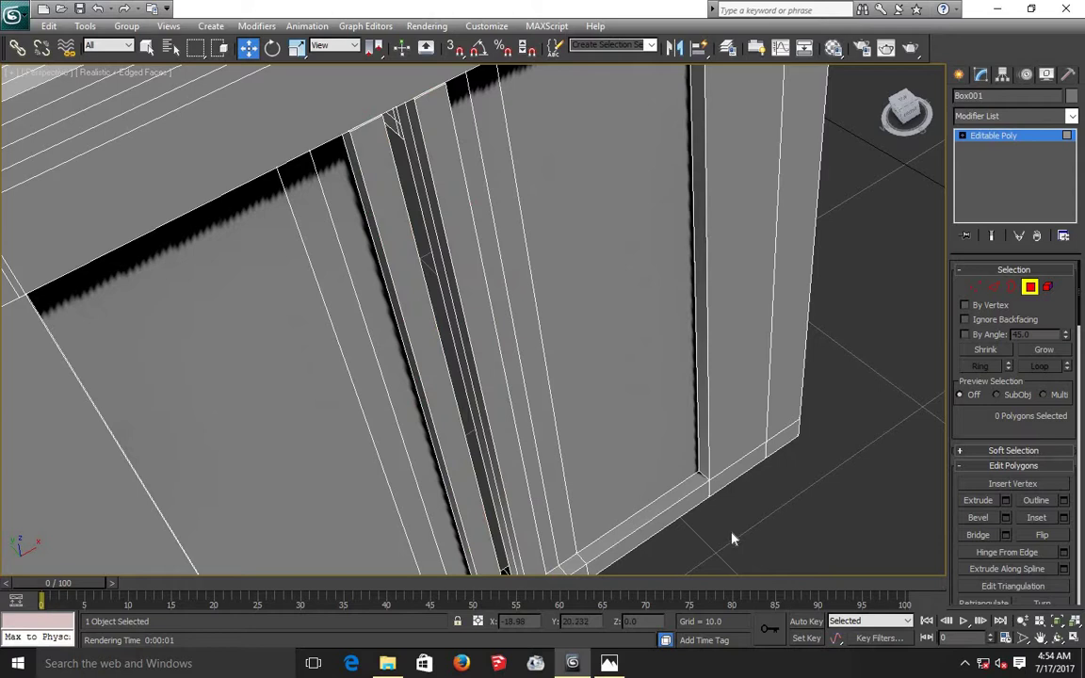
{"action": "left_click", "coordinate": [529, 459]}
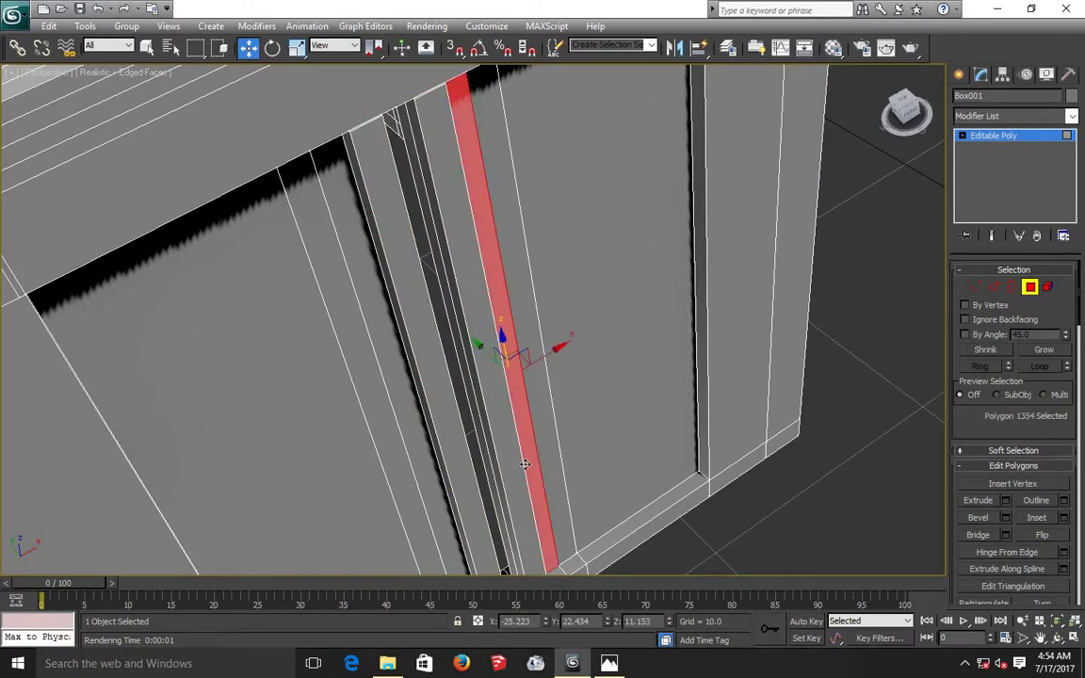
{"action": "left_click", "coordinate": [435, 491], "text": "ctrl"}
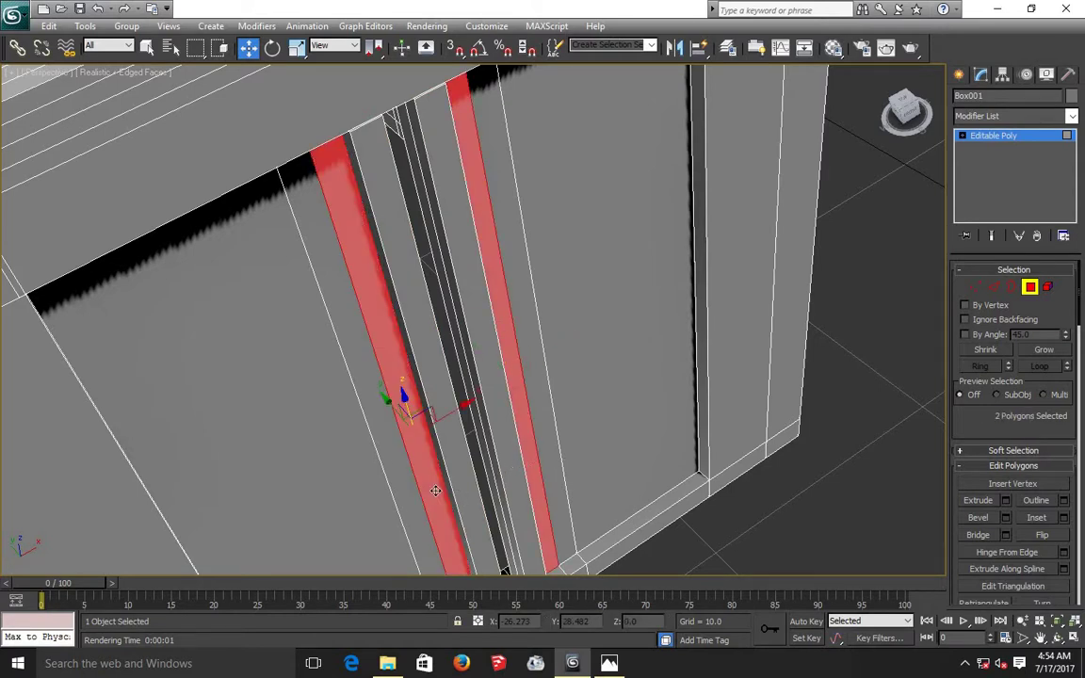
{"action": "left_click", "coordinate": [1007, 501]}
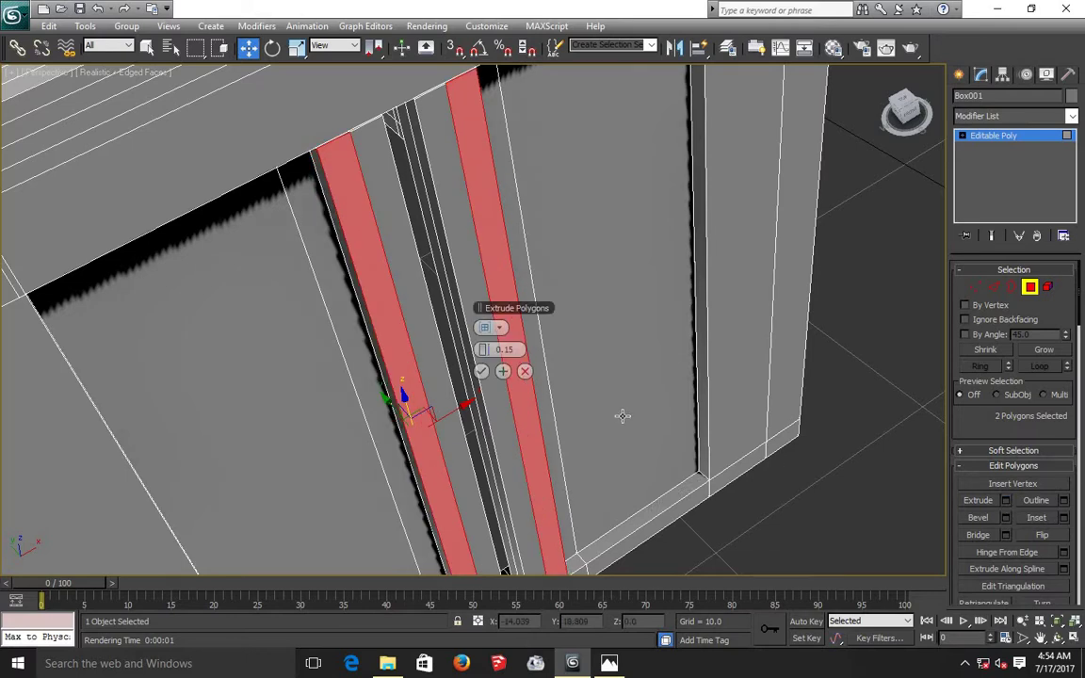
{"action": "mouse_move", "coordinate": [500, 350]}
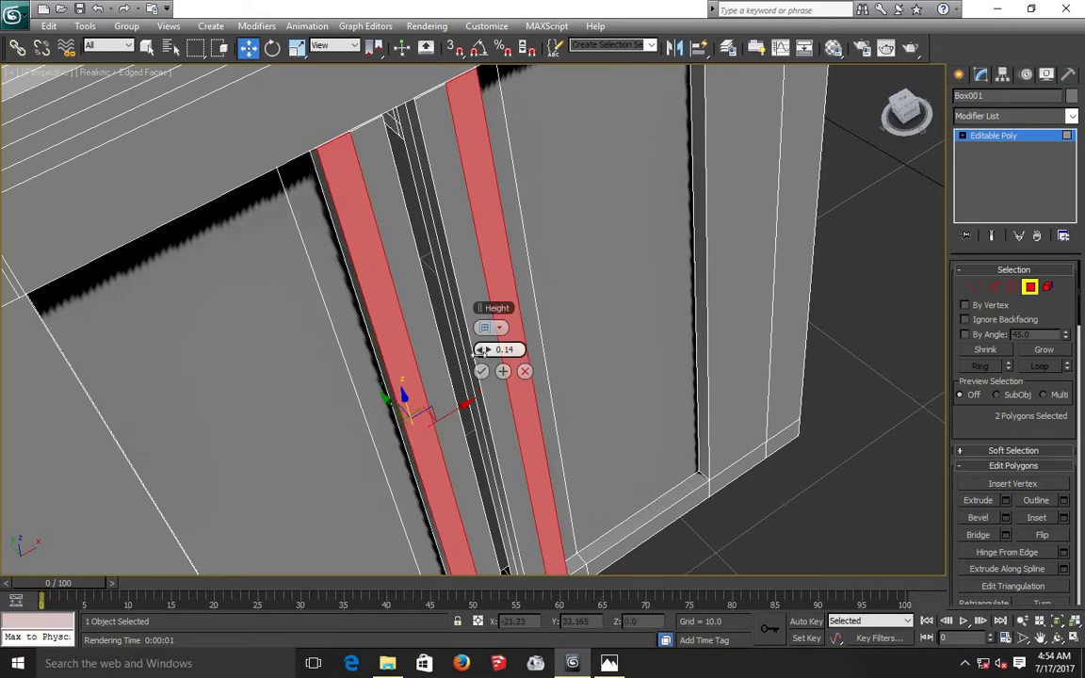
{"action": "left_click_drag", "start_coordinate": [481, 350], "coordinate": [480, 363]}
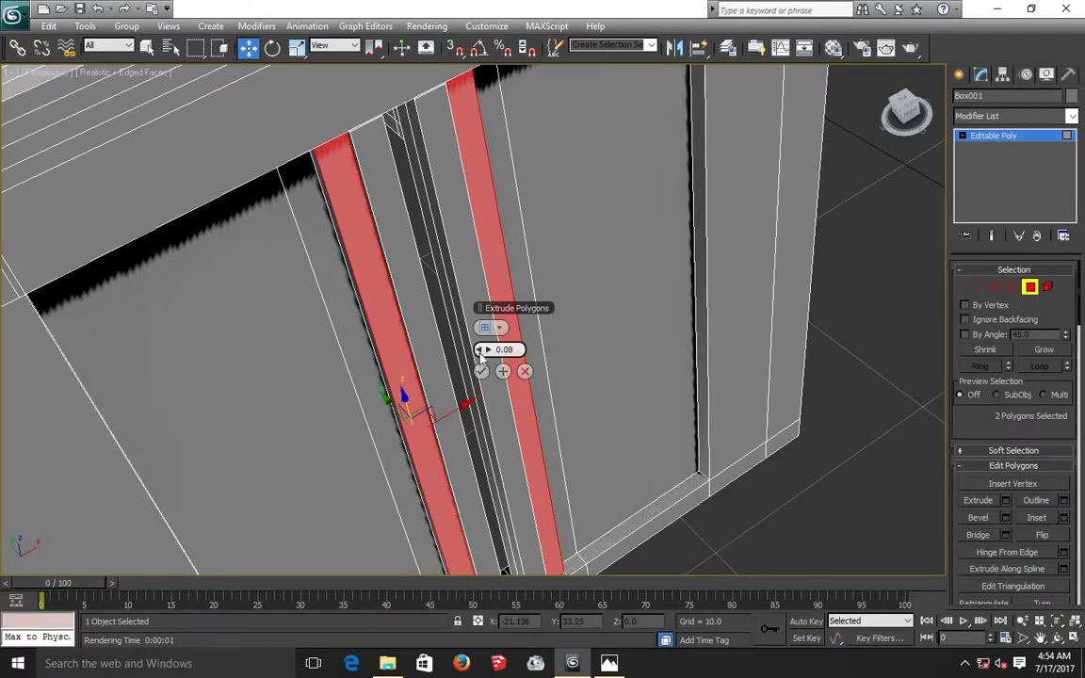
{"action": "left_click", "coordinate": [1041, 639]}
{"action": "left_click_drag", "start_coordinate": [598, 484], "coordinate": [596, 443]}
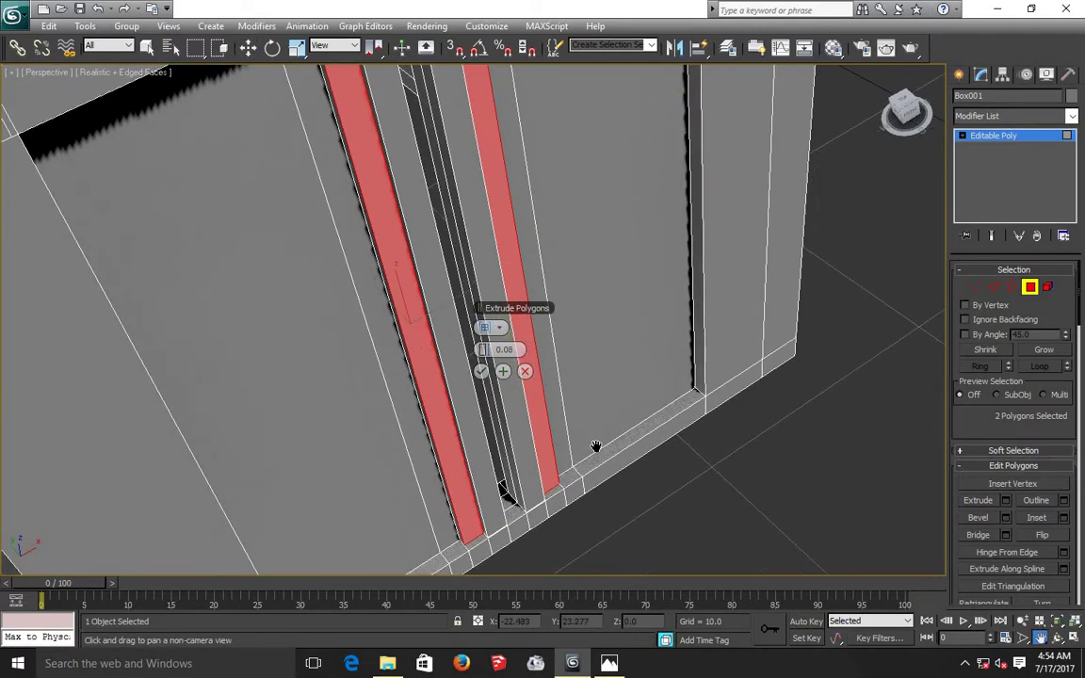
{"action": "left_click", "coordinate": [481, 371]}
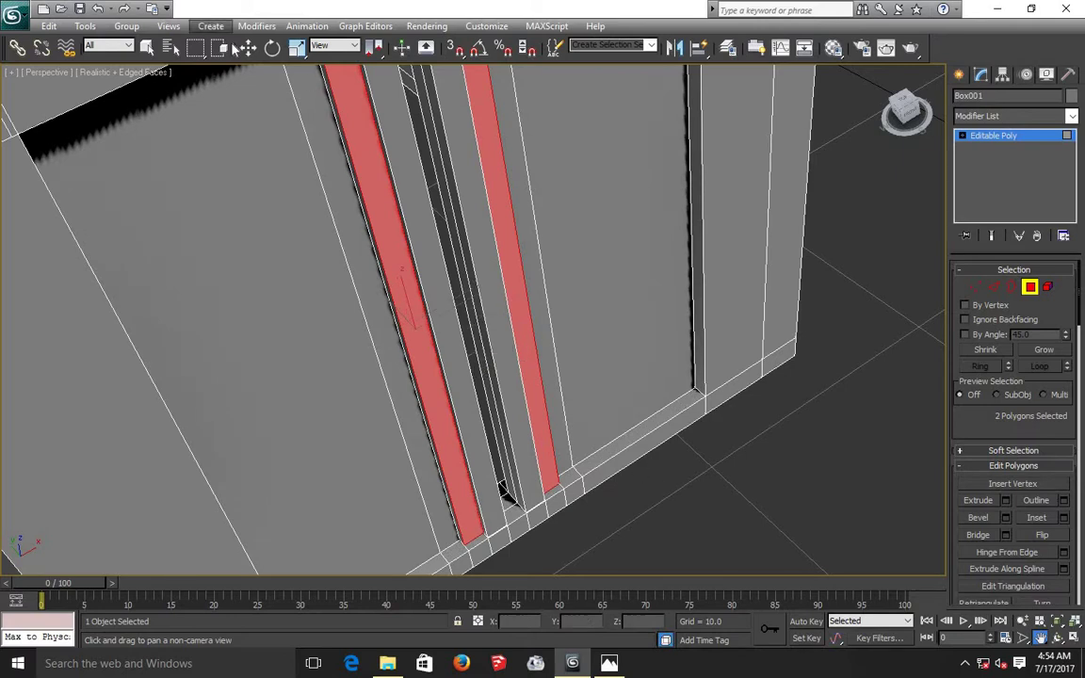
{"action": "left_click", "coordinate": [249, 50]}
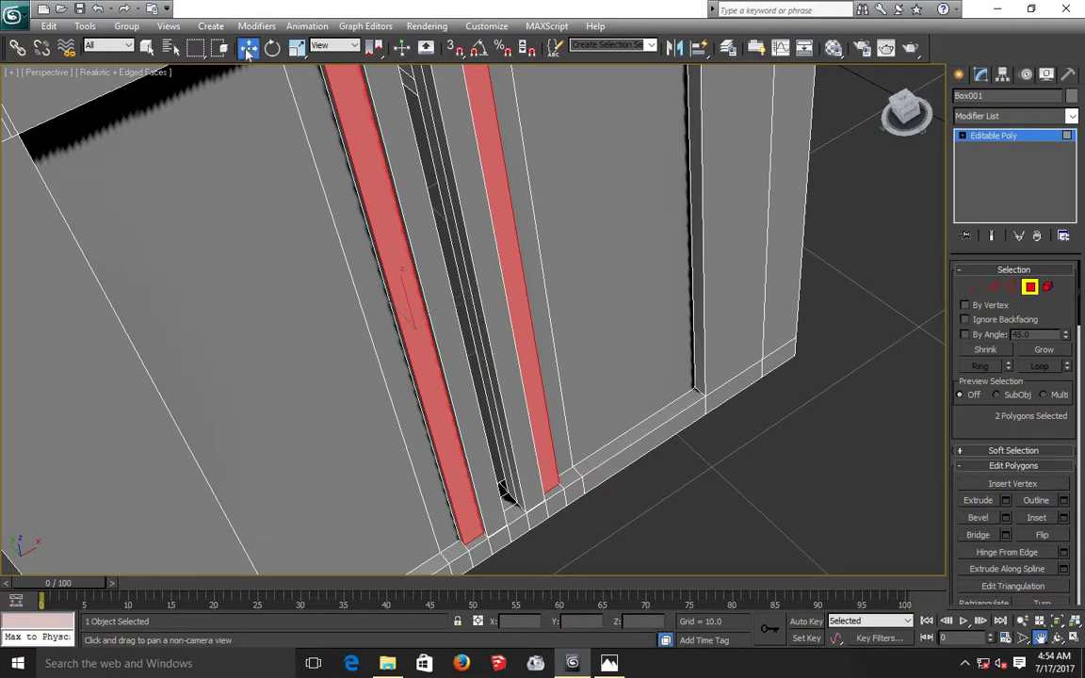
{"action": "left_click", "coordinate": [794, 518]}
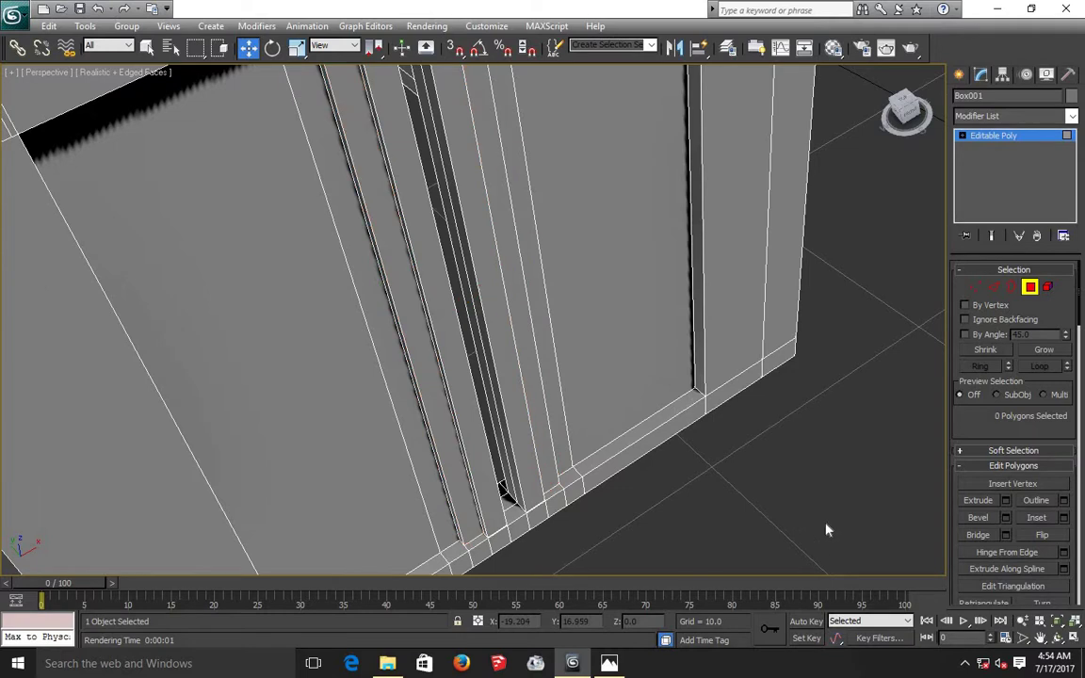
{"action": "left_click", "coordinate": [1058, 639]}
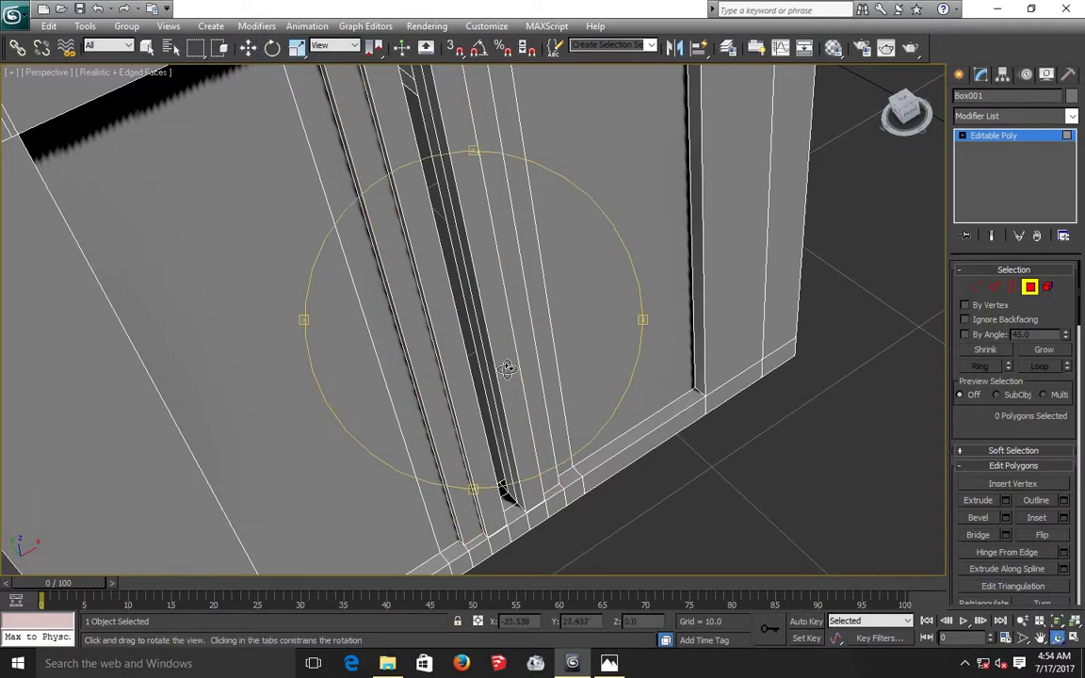
{"action": "mouse_move", "coordinate": [509, 368]}
{"action": "left_mouse_down"}
{"action": "mouse_move", "coordinate": [497, 341]}
{"action": "mouse_move", "coordinate": [450, 311]}
{"action": "mouse_move", "coordinate": [472, 341]}
{"action": "mouse_move", "coordinate": [443, 356]}
{"action": "mouse_move", "coordinate": [496, 358]}
{"action": "mouse_move", "coordinate": [525, 391]}
{"action": "mouse_move", "coordinate": [555, 396]}
{"action": "left_mouse_up"}
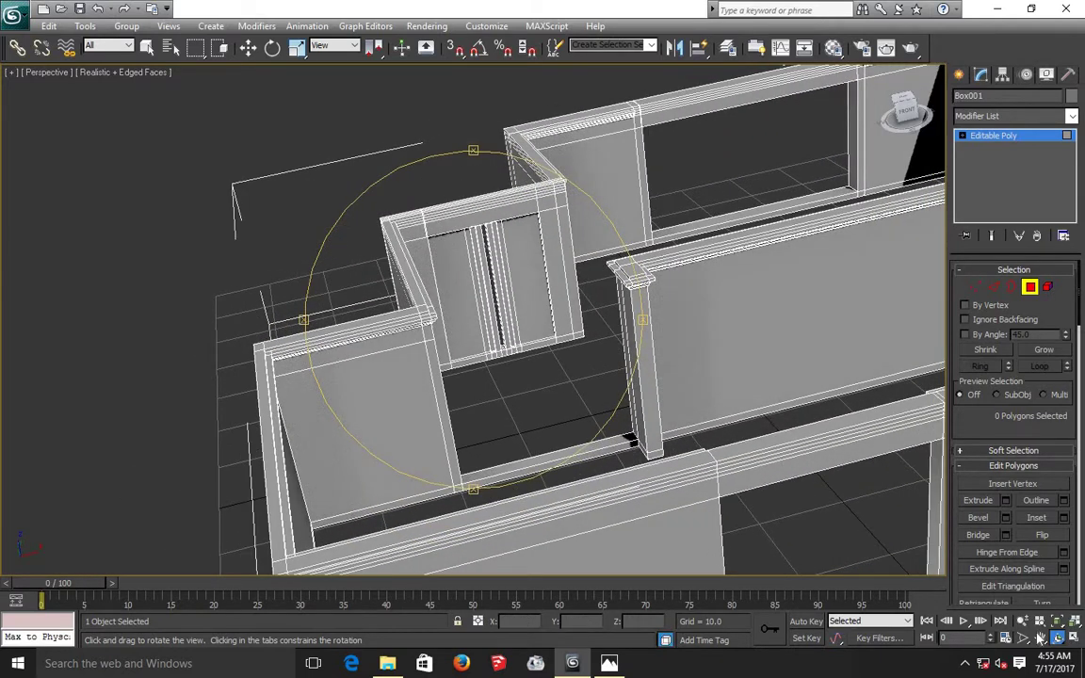
{"action": "left_click", "coordinate": [1040, 638]}
{"action": "mouse_move", "coordinate": [756, 351]}
{"action": "middle_mouse_down", "text": "alt"}
{"action": "mouse_move", "coordinate": [497, 455]}
{"action": "mouse_move", "coordinate": [569, 438]}
{"action": "middle_mouse_up", "text": "alt"}
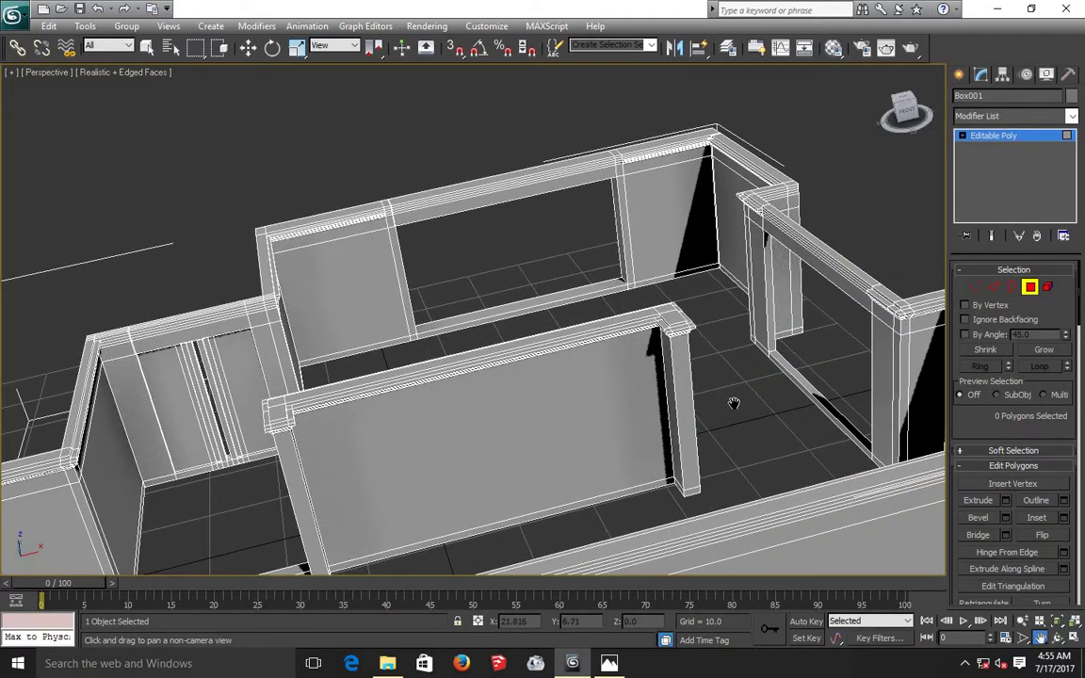
{"action": "left_click", "coordinate": [609, 665]}
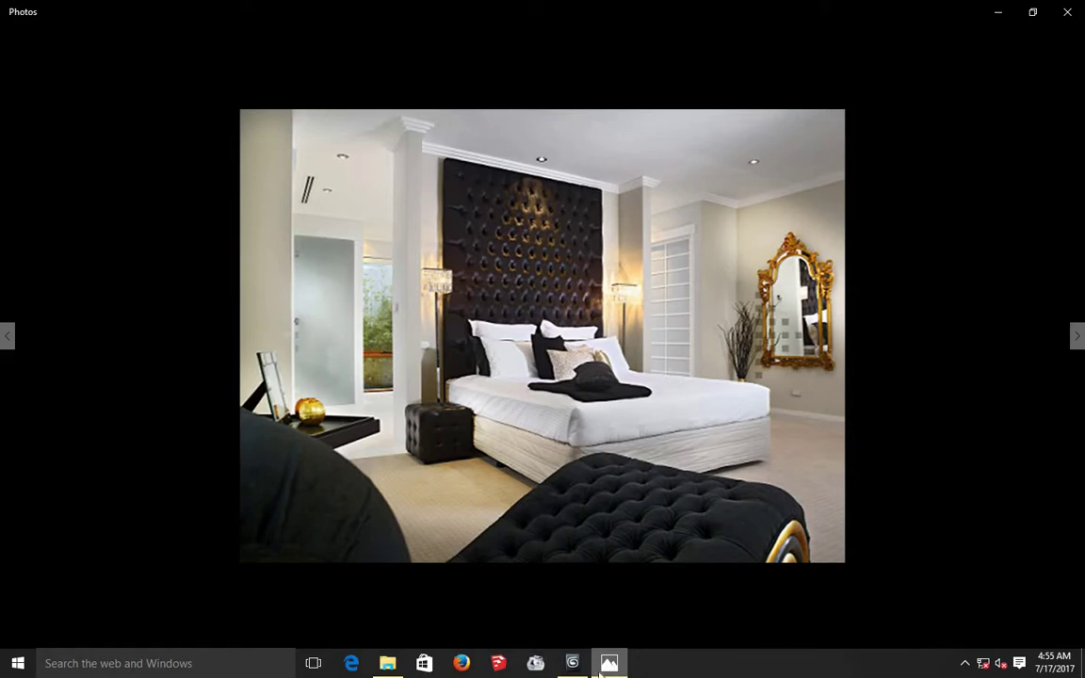
{"action": "mouse_move", "coordinate": [572, 663]}
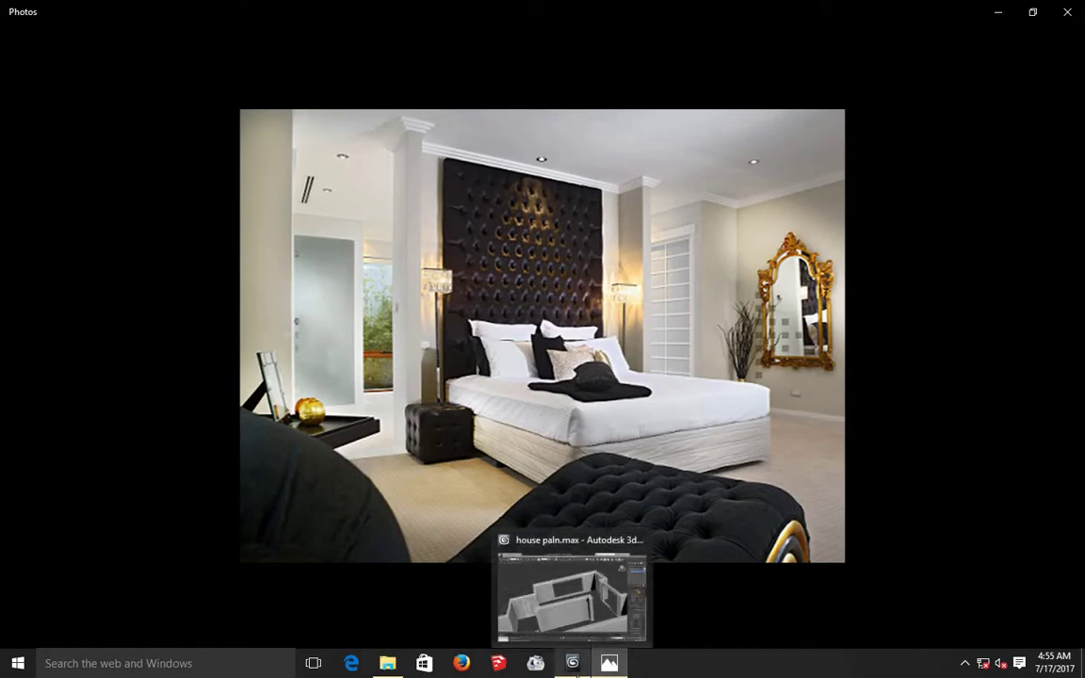
Step: Pan, zoom and orbit around the house walls so the long wall faces forward
{"action": "left_click", "coordinate": [572, 594]}
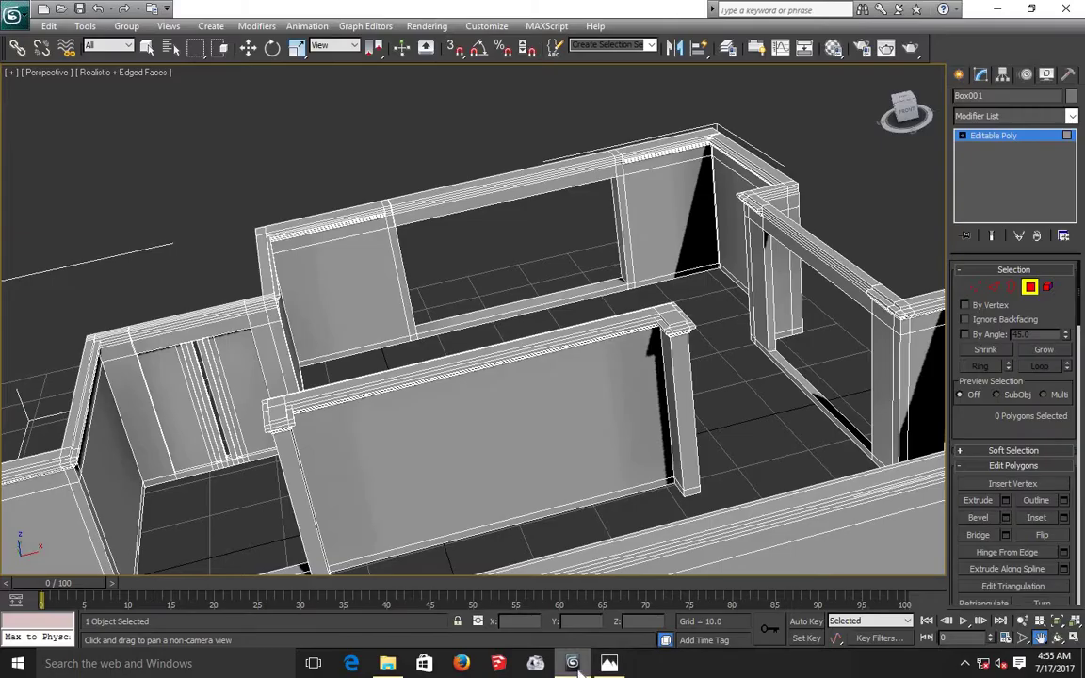
{"action": "middle_click_drag", "start_coordinate": [514, 463], "coordinate": [628, 466]}
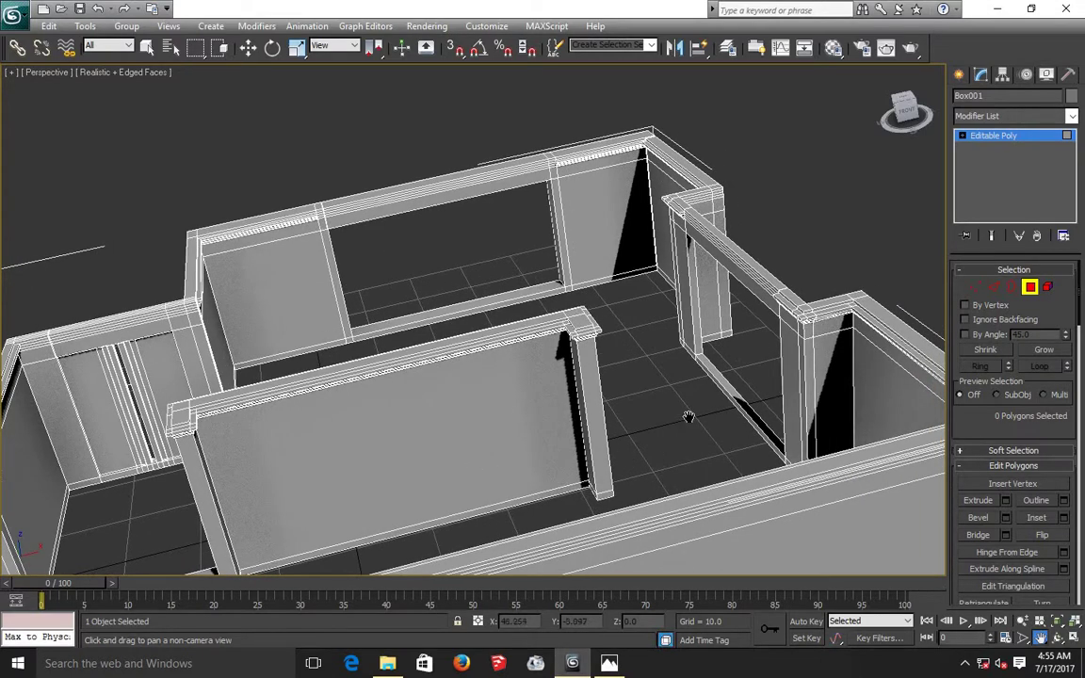
{"action": "scroll", "coordinate": [689, 417], "scroll_direction": "up", "scroll_amount": 3}
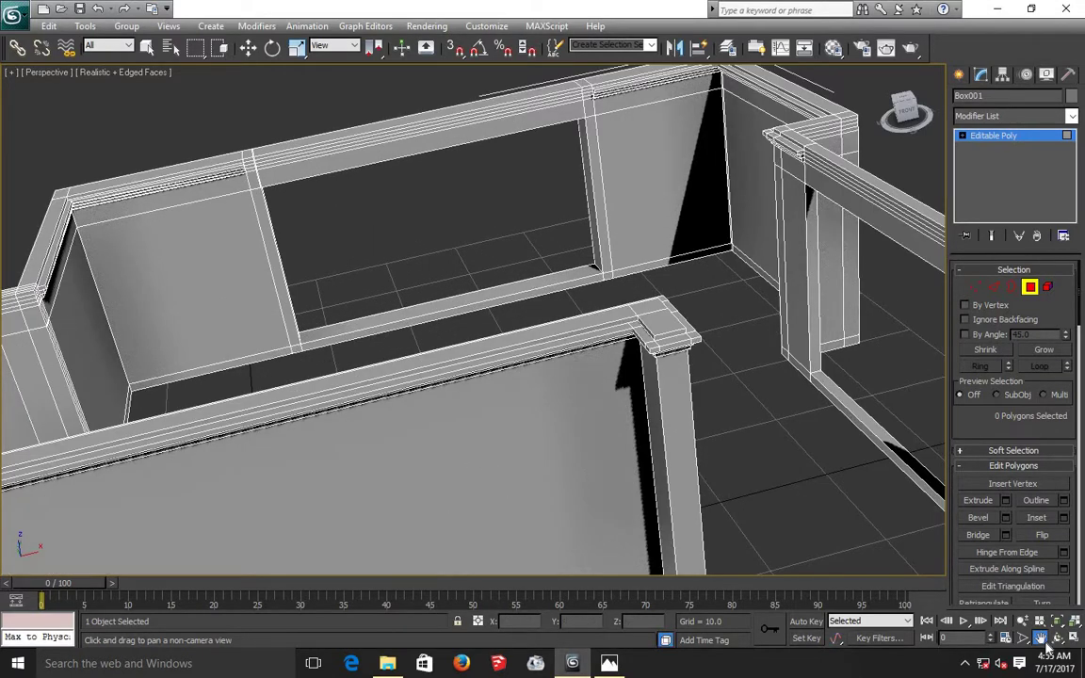
{"action": "middle_click_drag", "start_coordinate": [576, 359], "coordinate": [580, 395], "text": "alt"}
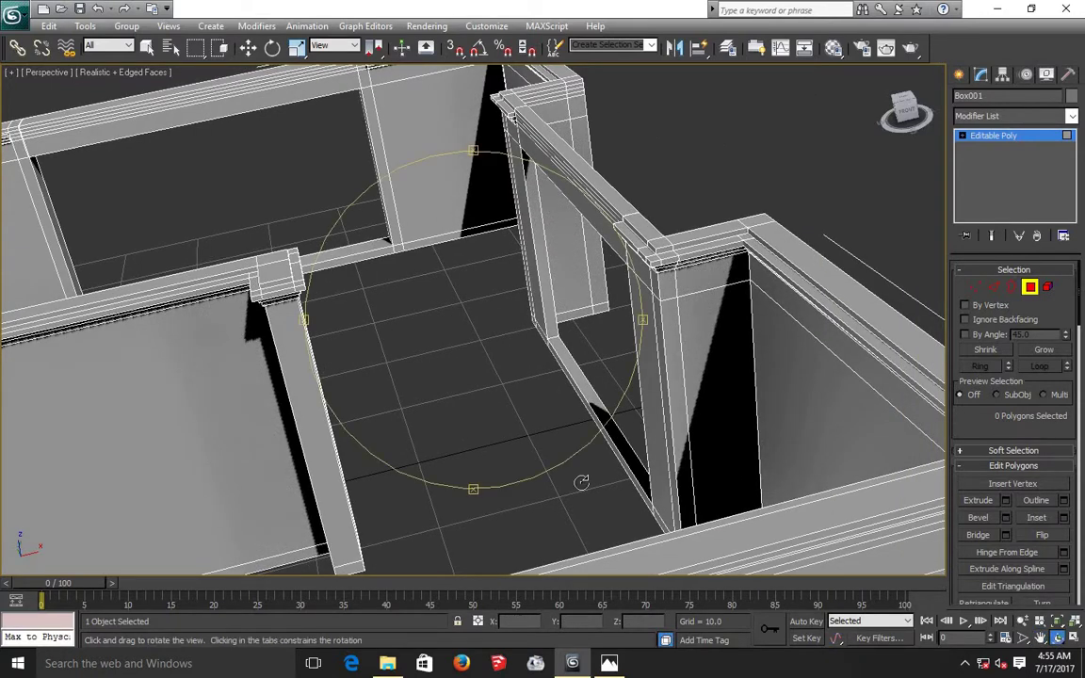
{"action": "left_click", "coordinate": [1057, 637]}
{"action": "left_click_drag", "start_coordinate": [494, 401], "coordinate": [543, 392]}
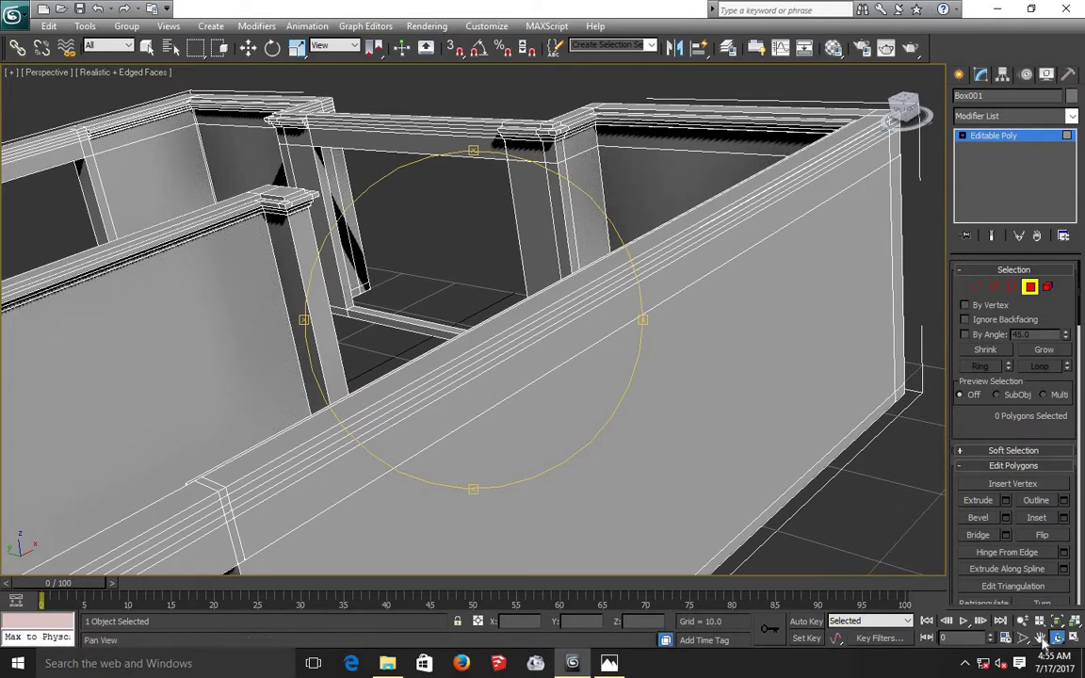
{"action": "left_click", "coordinate": [1043, 638]}
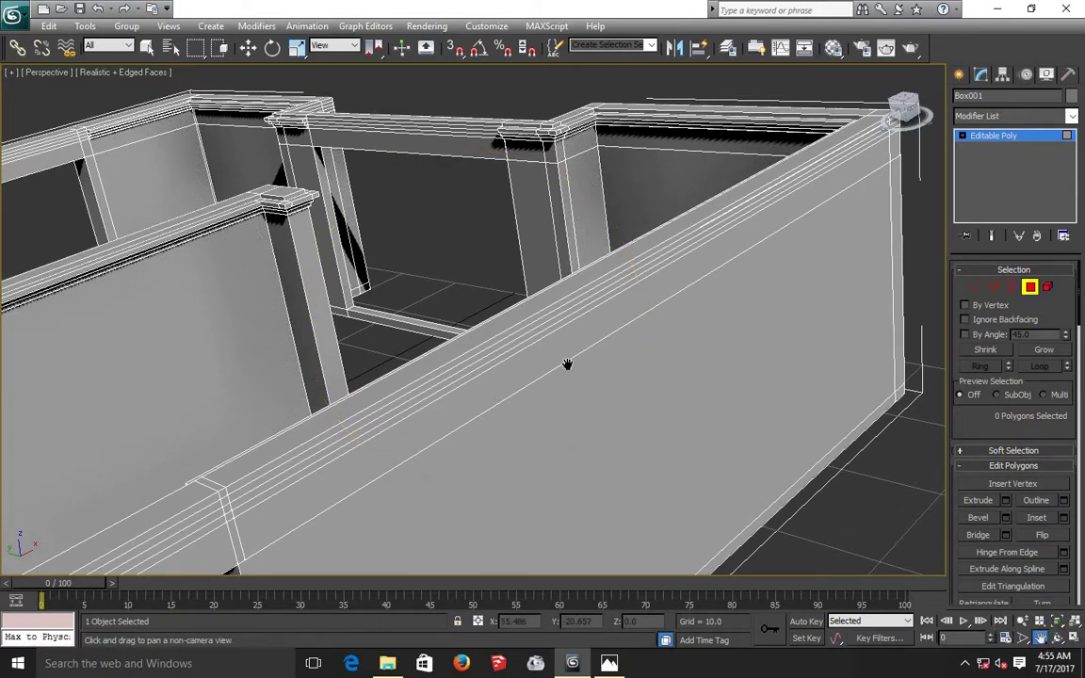
{"action": "left_click_drag", "start_coordinate": [545, 365], "coordinate": [709, 441]}
{"action": "scroll", "coordinate": [569, 248], "scroll_direction": "down", "scroll_amount": 3}
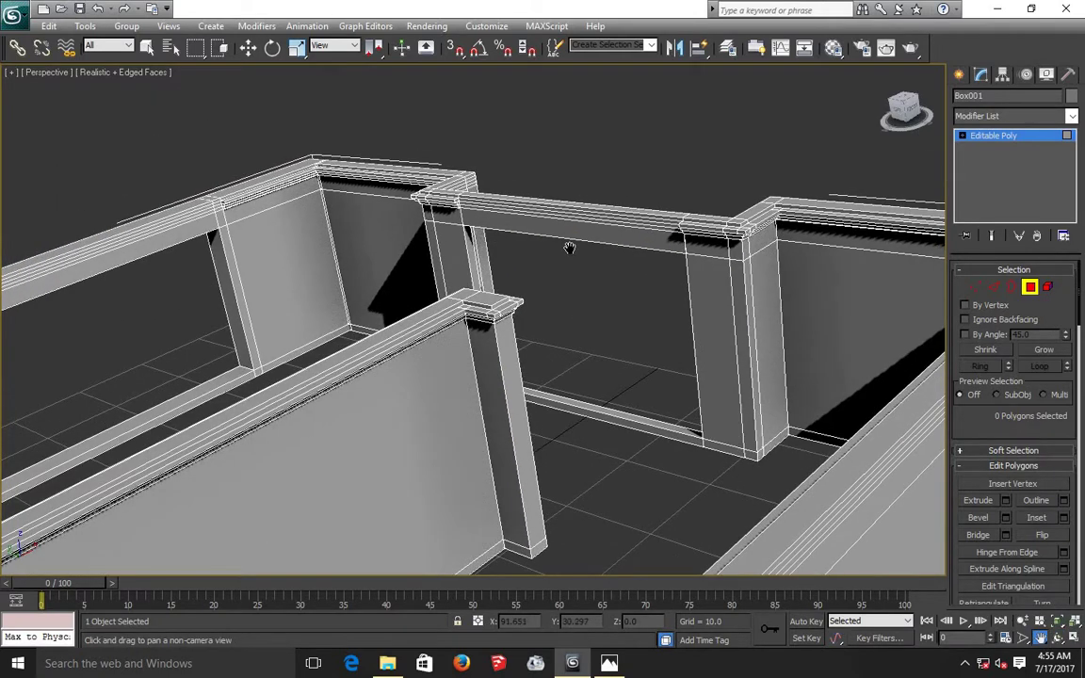
{"action": "scroll", "coordinate": [569, 248], "scroll_direction": "up", "scroll_amount": 2}
{"action": "scroll", "coordinate": [561, 264], "scroll_direction": "up", "scroll_amount": 2}
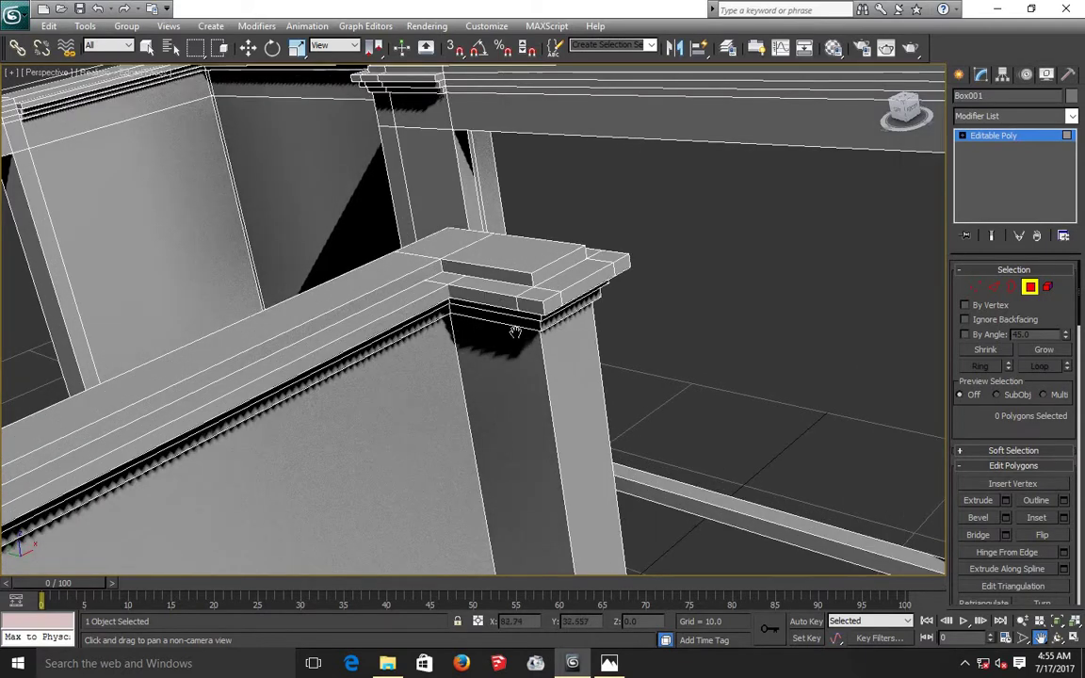
{"action": "scroll", "coordinate": [556, 281], "scroll_direction": "up", "scroll_amount": 2}
{"action": "left_click_drag", "start_coordinate": [453, 373], "coordinate": [209, 471]}
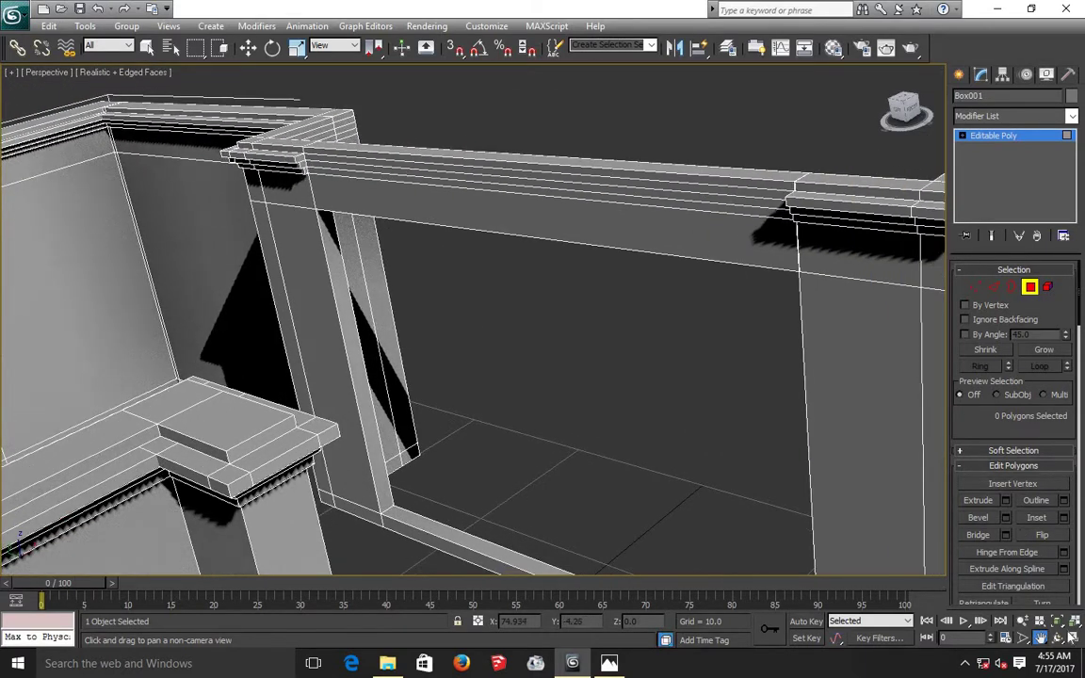
Step: Orbit to a close, low view looking up under the door-frame beam
{"action": "left_click", "coordinate": [1058, 638]}
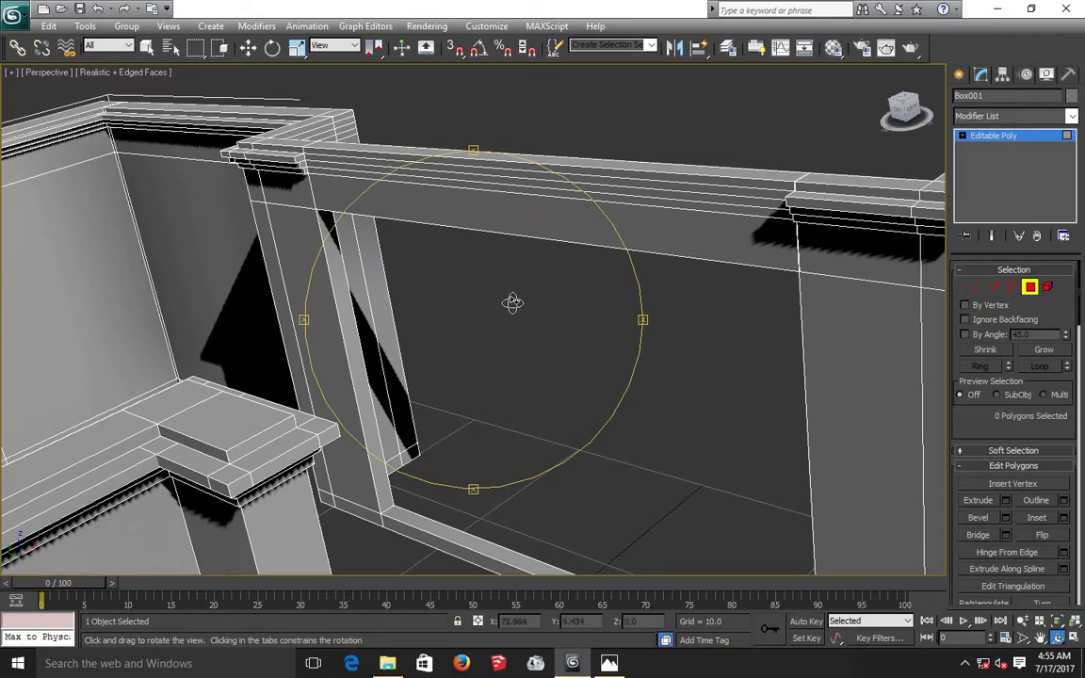
{"action": "left_click_drag", "start_coordinate": [510, 302], "coordinate": [510, 291]}
{"action": "mouse_move", "coordinate": [531, 438]}
{"action": "left_mouse_down"}
{"action": "mouse_move", "coordinate": [492, 412]}
{"action": "mouse_move", "coordinate": [525, 414]}
{"action": "mouse_move", "coordinate": [530, 453]}
{"action": "mouse_move", "coordinate": [497, 453]}
{"action": "left_mouse_up"}
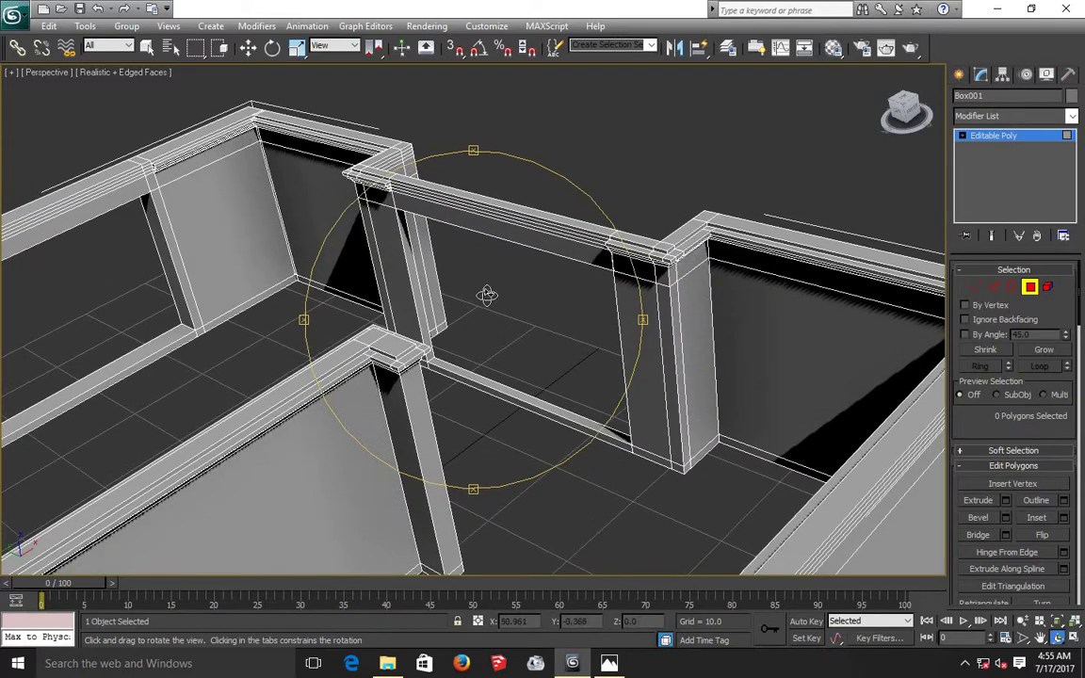
{"action": "mouse_move", "coordinate": [487, 293]}
{"action": "left_mouse_down"}
{"action": "mouse_move", "coordinate": [464, 376]}
{"action": "mouse_move", "coordinate": [465, 300]}
{"action": "left_mouse_up"}
{"action": "mouse_move", "coordinate": [485, 436]}
{"action": "left_mouse_down"}
{"action": "mouse_move", "coordinate": [470, 403]}
{"action": "mouse_move", "coordinate": [431, 404]}
{"action": "mouse_move", "coordinate": [456, 416]}
{"action": "mouse_move", "coordinate": [462, 451]}
{"action": "mouse_move", "coordinate": [472, 449]}
{"action": "mouse_move", "coordinate": [330, 432]}
{"action": "mouse_move", "coordinate": [308, 407]}
{"action": "mouse_move", "coordinate": [320, 395]}
{"action": "left_mouse_up"}
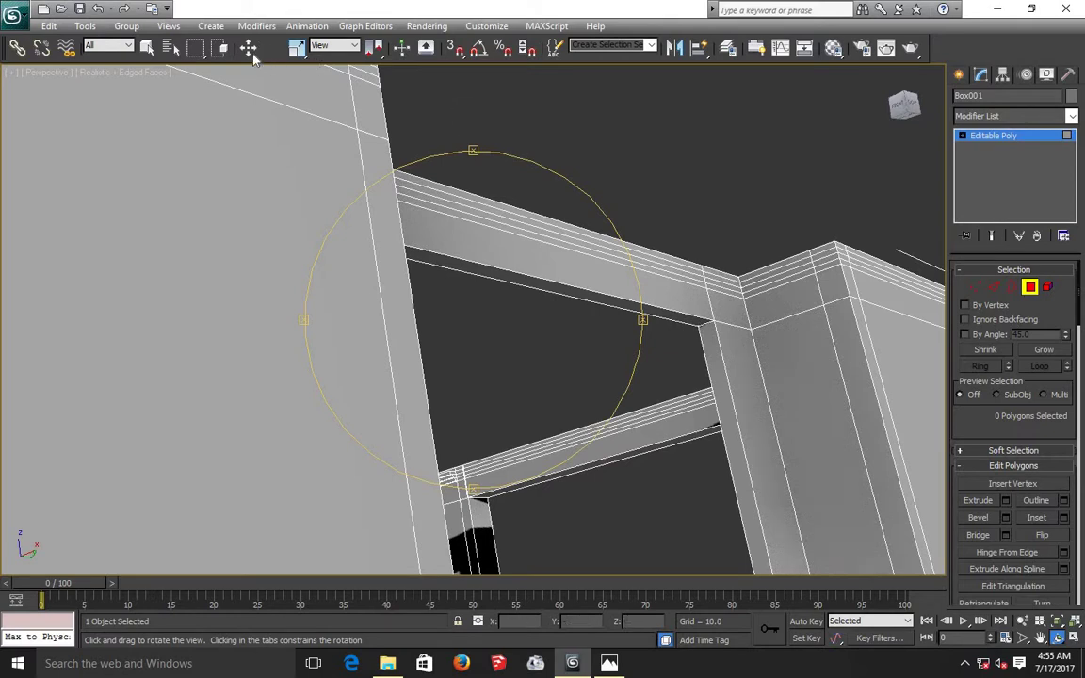
Step: Extrude the door beam's underside face down about 0.345 to form a thin lip
{"action": "left_click", "coordinate": [247, 47]}
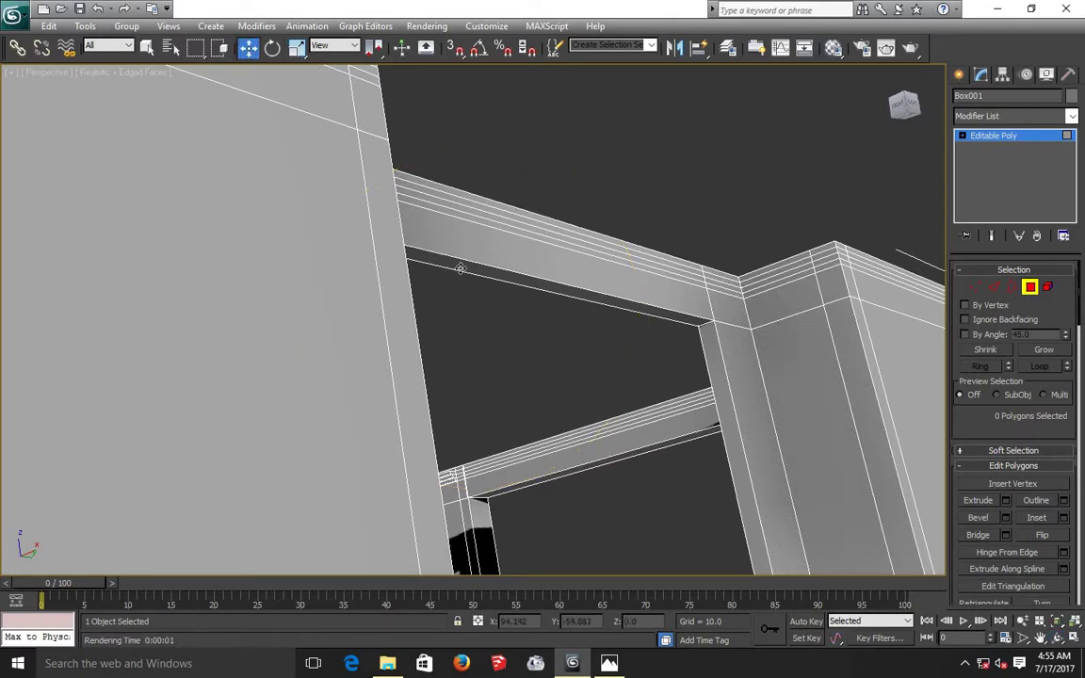
{"action": "left_click", "coordinate": [460, 268]}
{"action": "left_click", "coordinate": [1006, 501]}
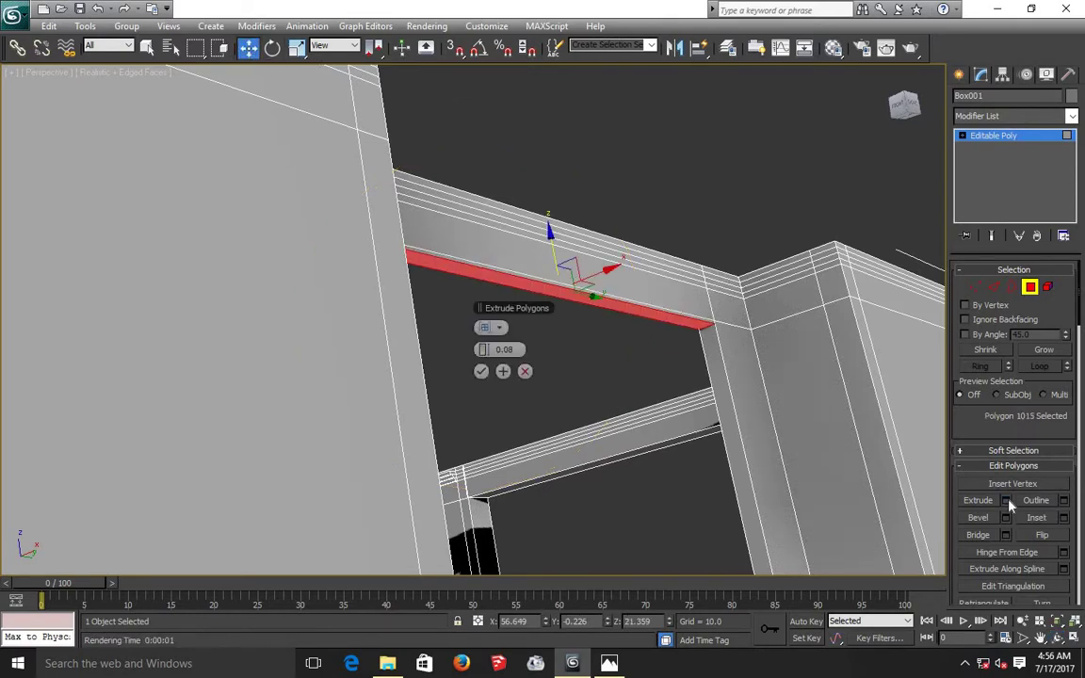
{"action": "mouse_move", "coordinate": [499, 350]}
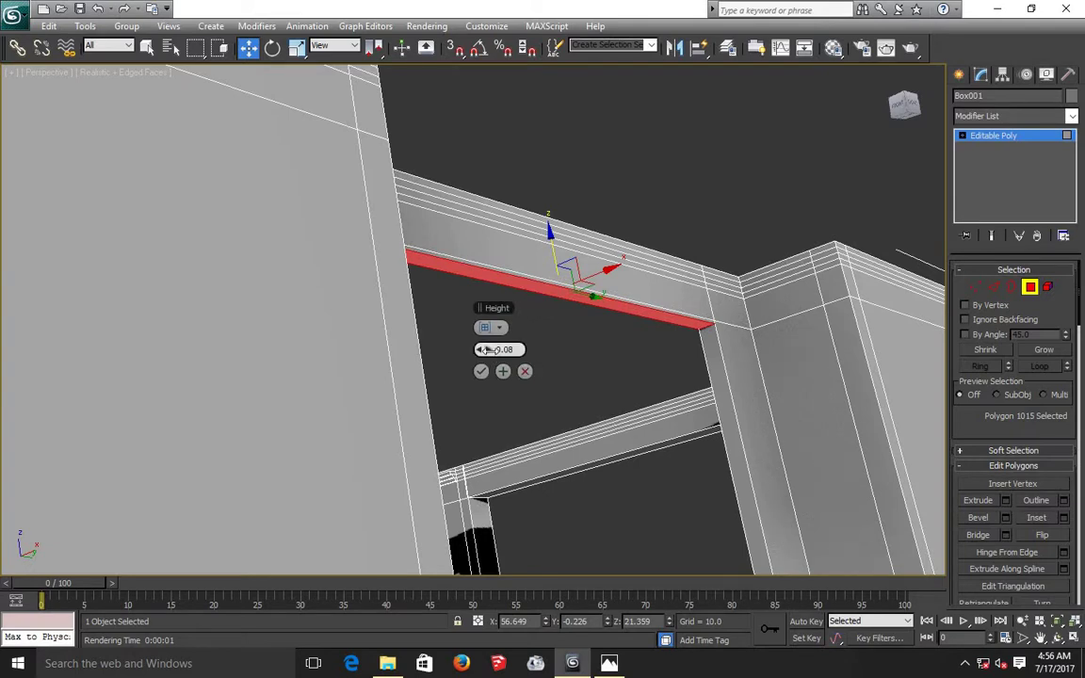
{"action": "scroll", "coordinate": [490, 349], "scroll_direction": "down", "scroll_amount": 2}
{"action": "scroll", "coordinate": [491, 350], "scroll_direction": "down", "scroll_amount": 1}
{"action": "scroll", "coordinate": [491, 350], "scroll_direction": "down", "scroll_amount": 1}
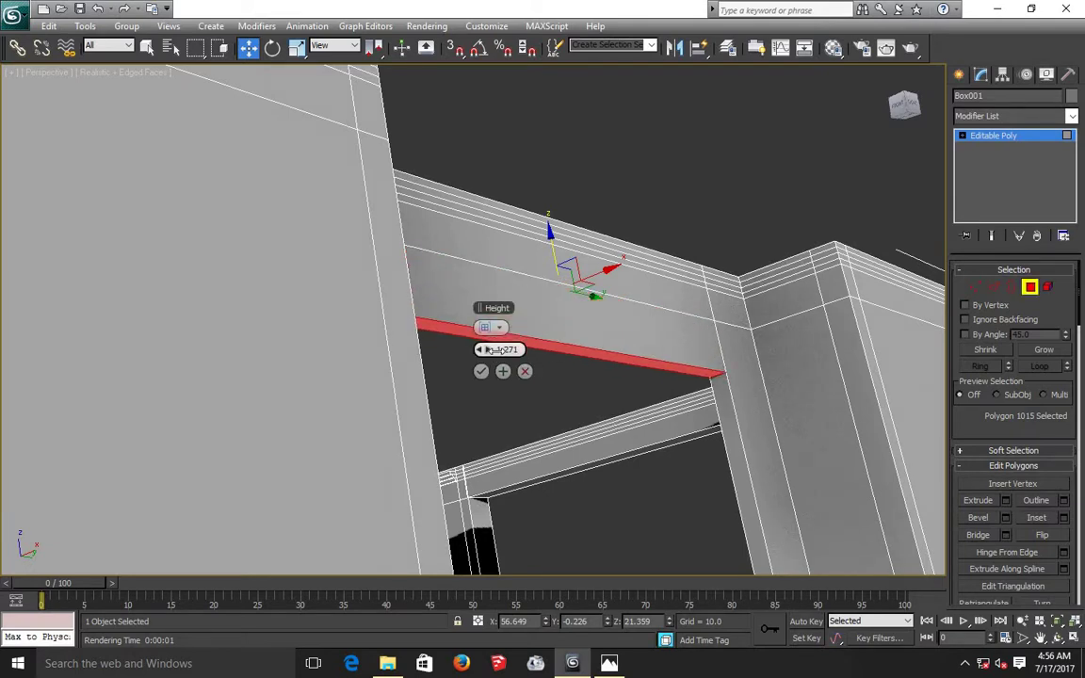
{"action": "scroll", "coordinate": [491, 350], "scroll_direction": "down", "scroll_amount": 1}
{"action": "scroll", "coordinate": [491, 350], "scroll_direction": "up", "scroll_amount": 3}
{"action": "scroll", "coordinate": [491, 349], "scroll_direction": "up", "scroll_amount": 2}
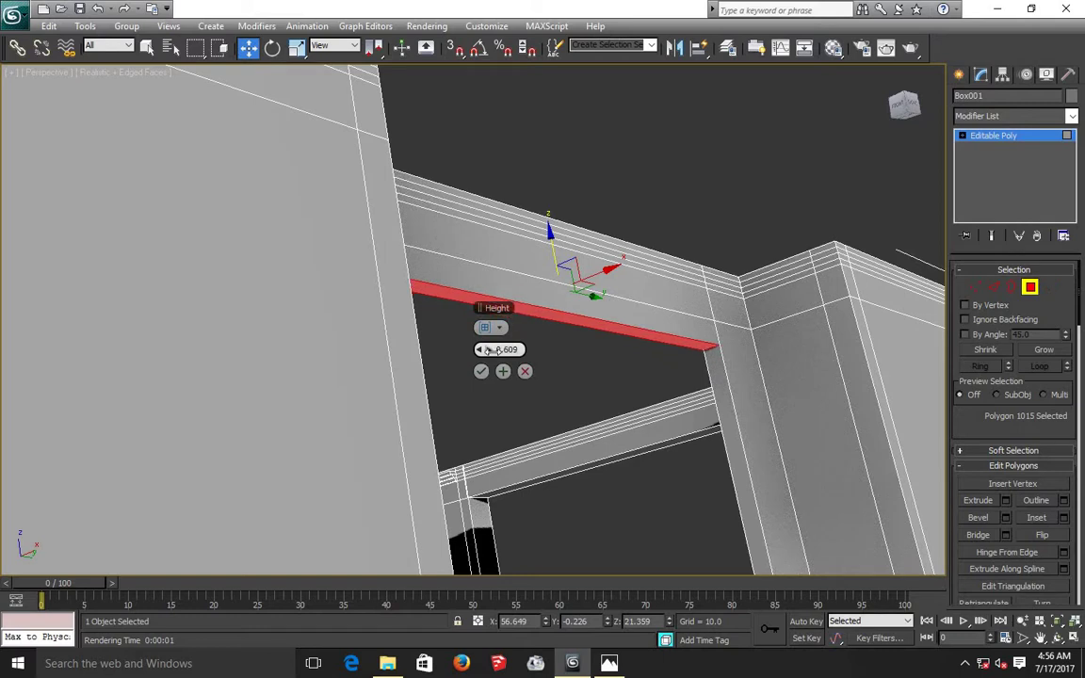
{"action": "scroll", "coordinate": [491, 350], "scroll_direction": "up", "scroll_amount": 2}
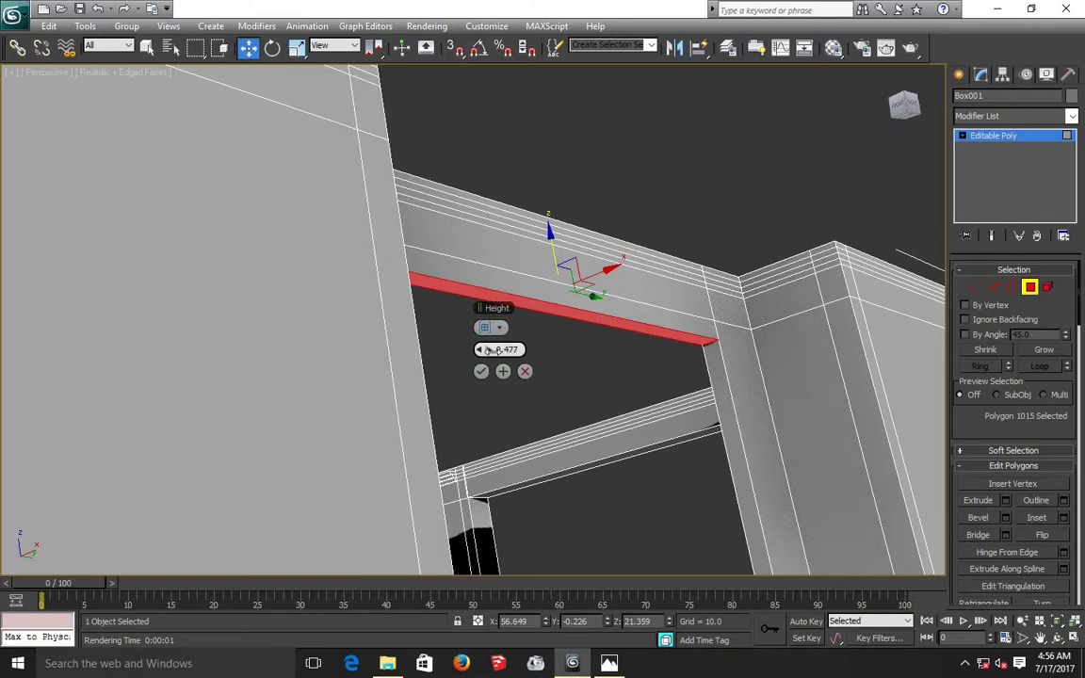
{"action": "scroll", "coordinate": [489, 350], "scroll_direction": "down", "scroll_amount": 1}
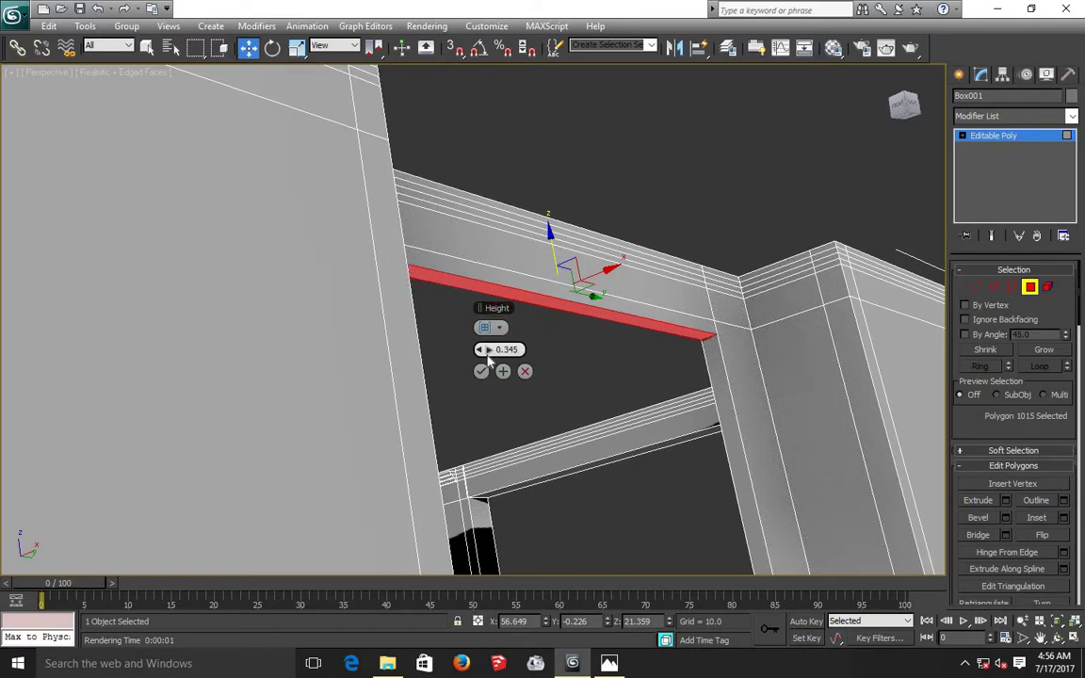
{"action": "left_click", "coordinate": [482, 371]}
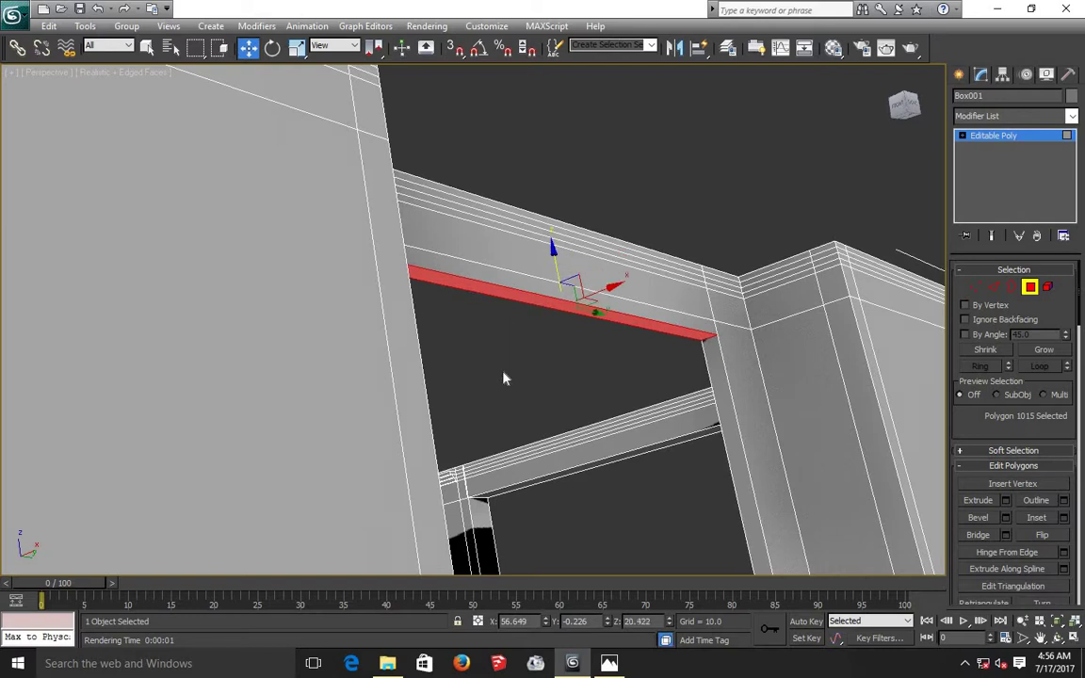
{"action": "left_click", "coordinate": [504, 379]}
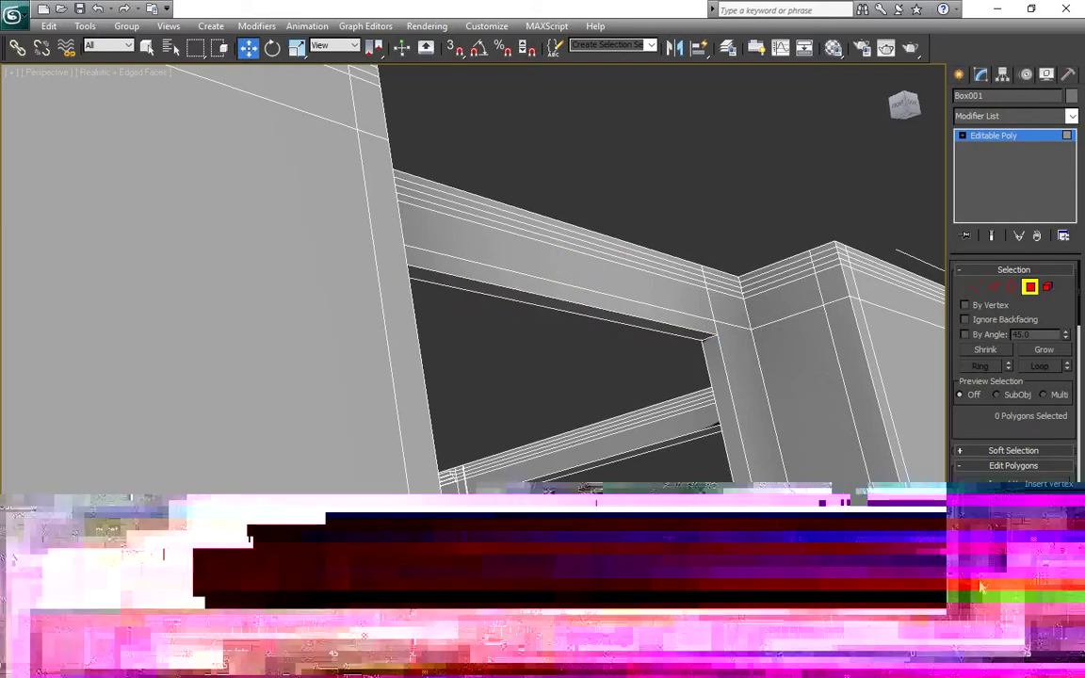
Step: Zoom in close on the door opening and glance at the bedroom reference photo
{"action": "left_click", "coordinate": [1057, 638]}
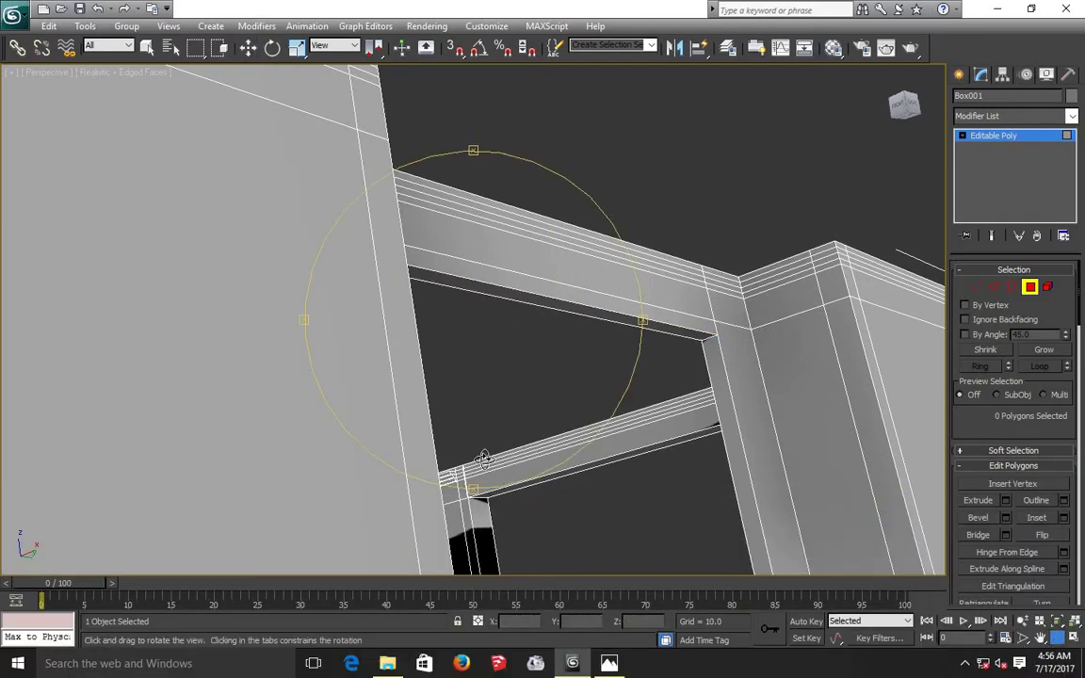
{"action": "mouse_move", "coordinate": [478, 438]}
{"action": "left_mouse_down"}
{"action": "mouse_move", "coordinate": [454, 443]}
{"action": "mouse_move", "coordinate": [473, 456]}
{"action": "left_mouse_up"}
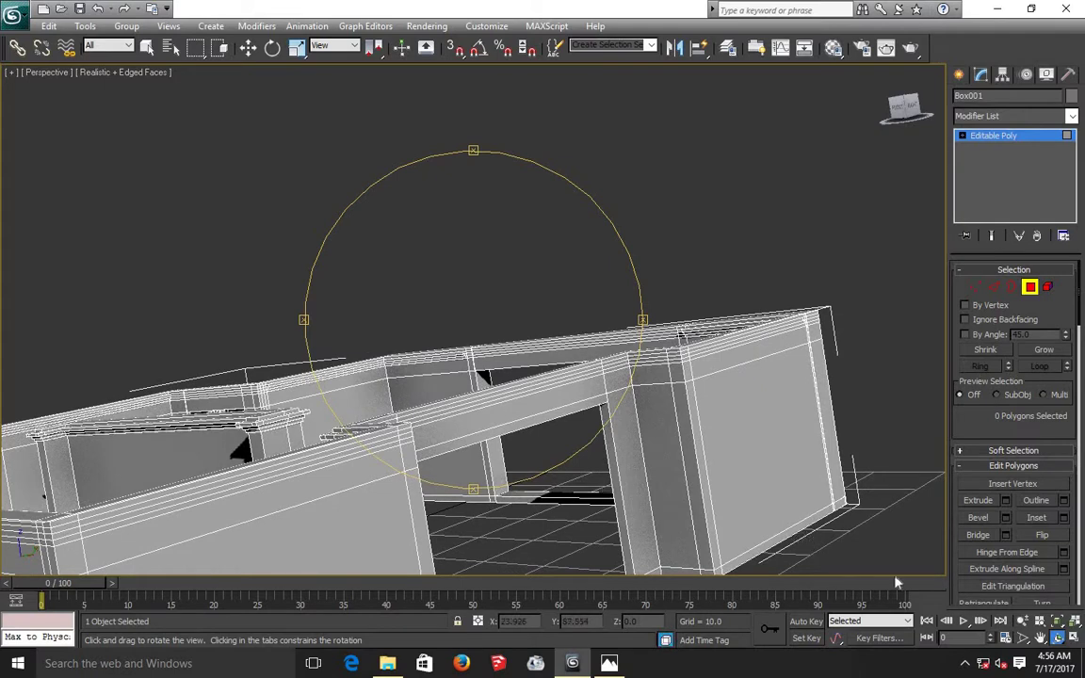
{"action": "left_click", "coordinate": [1039, 638]}
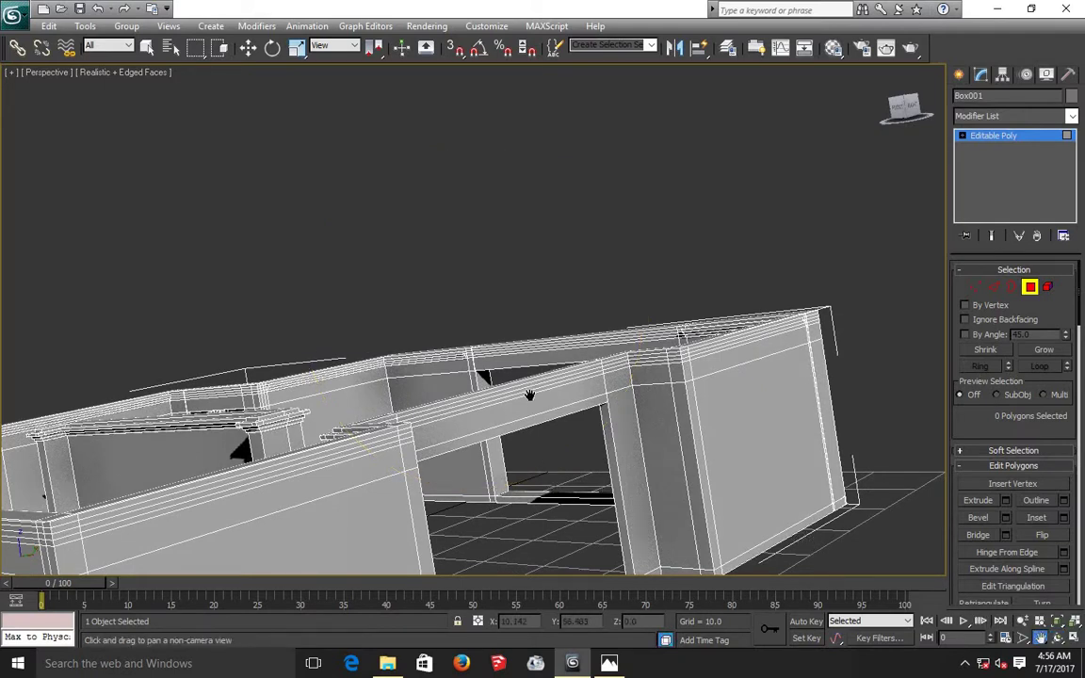
{"action": "scroll", "coordinate": [516, 339], "scroll_direction": "up", "scroll_amount": 3}
{"action": "scroll", "coordinate": [517, 339], "scroll_direction": "up", "scroll_amount": 3}
{"action": "scroll", "coordinate": [517, 339], "scroll_direction": "up", "scroll_amount": 3}
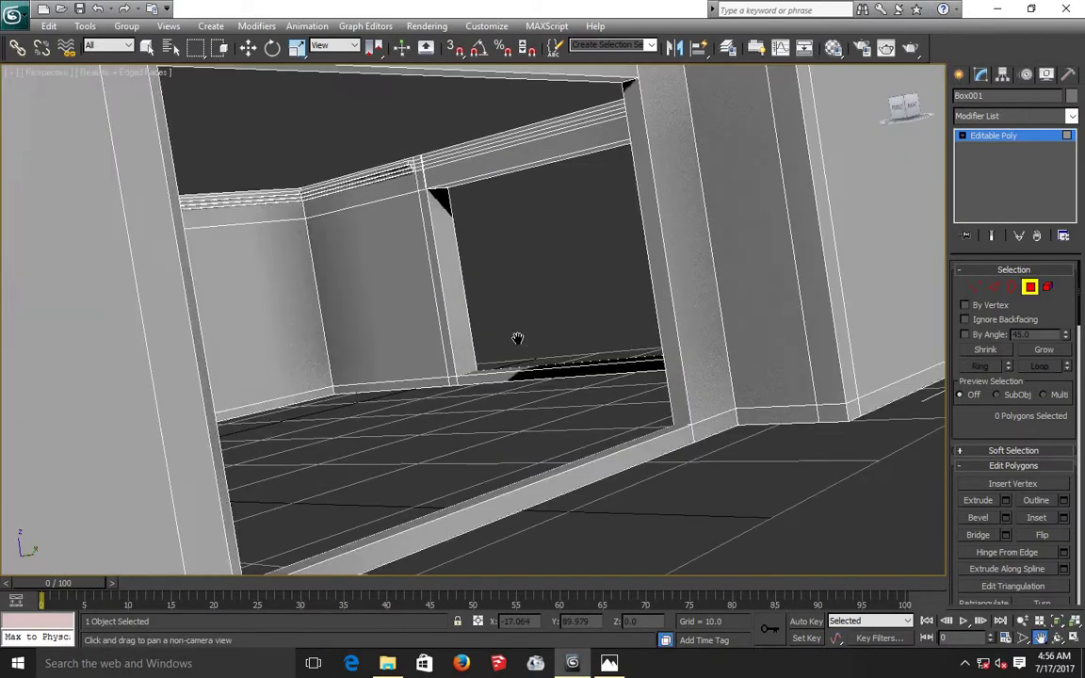
{"action": "scroll", "coordinate": [593, 376], "scroll_direction": "up", "scroll_amount": 2}
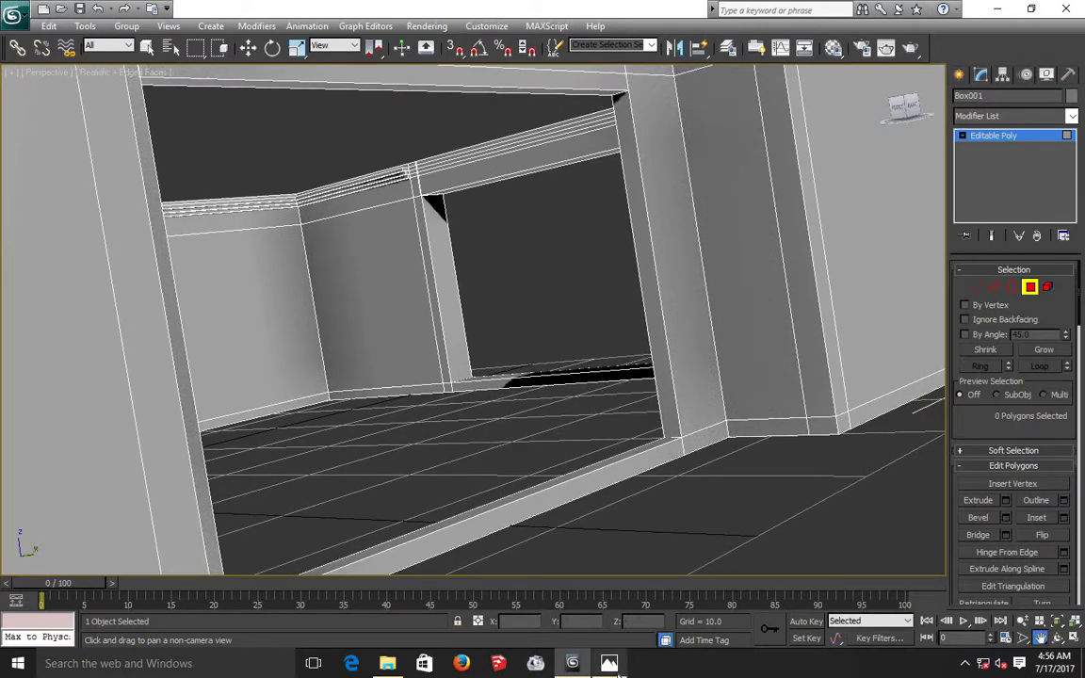
{"action": "left_click", "coordinate": [612, 665]}
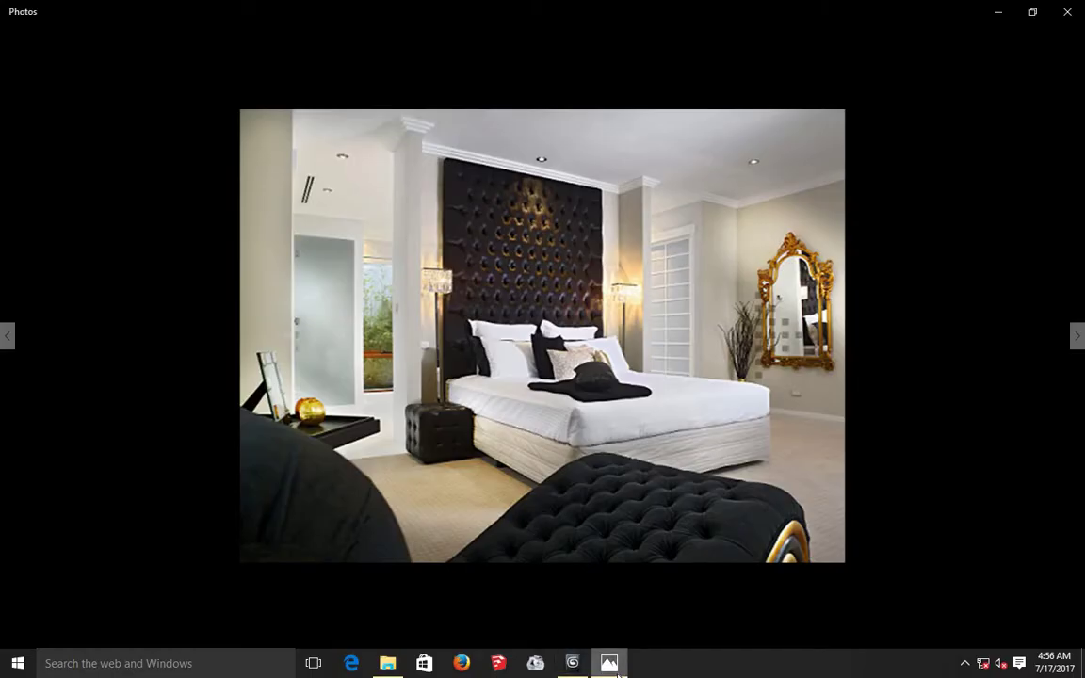
{"action": "left_click", "coordinate": [572, 663]}
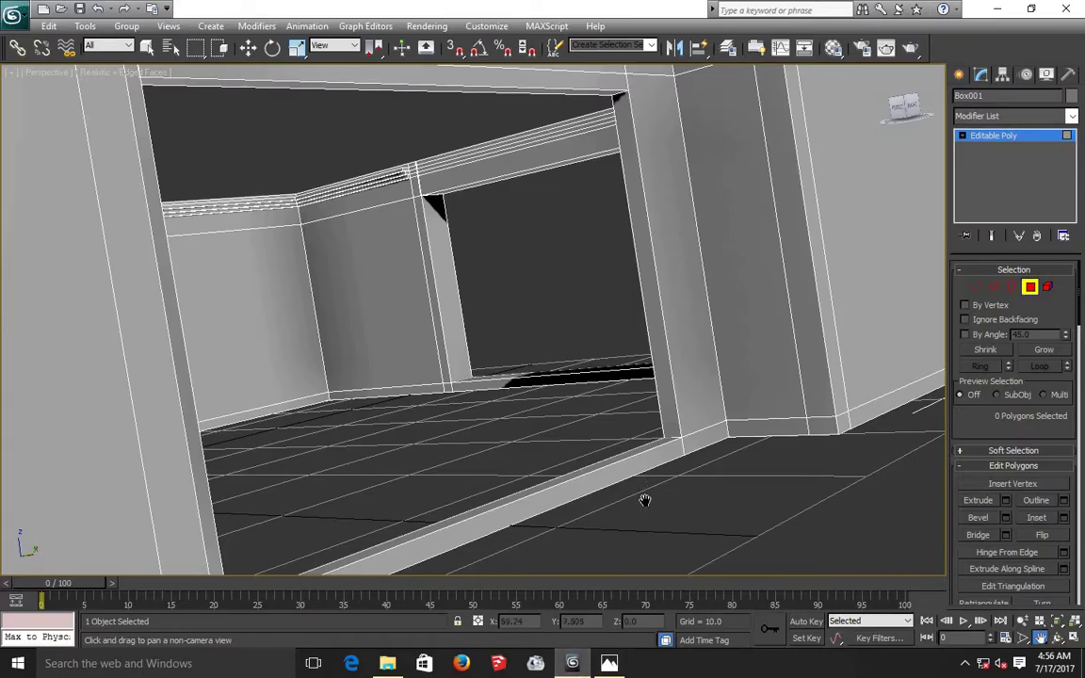
Step: In Edge mode, try a ring from a vertical door-jamb edge, then clear it
{"action": "left_click_drag", "start_coordinate": [644, 503], "coordinate": [645, 504]}
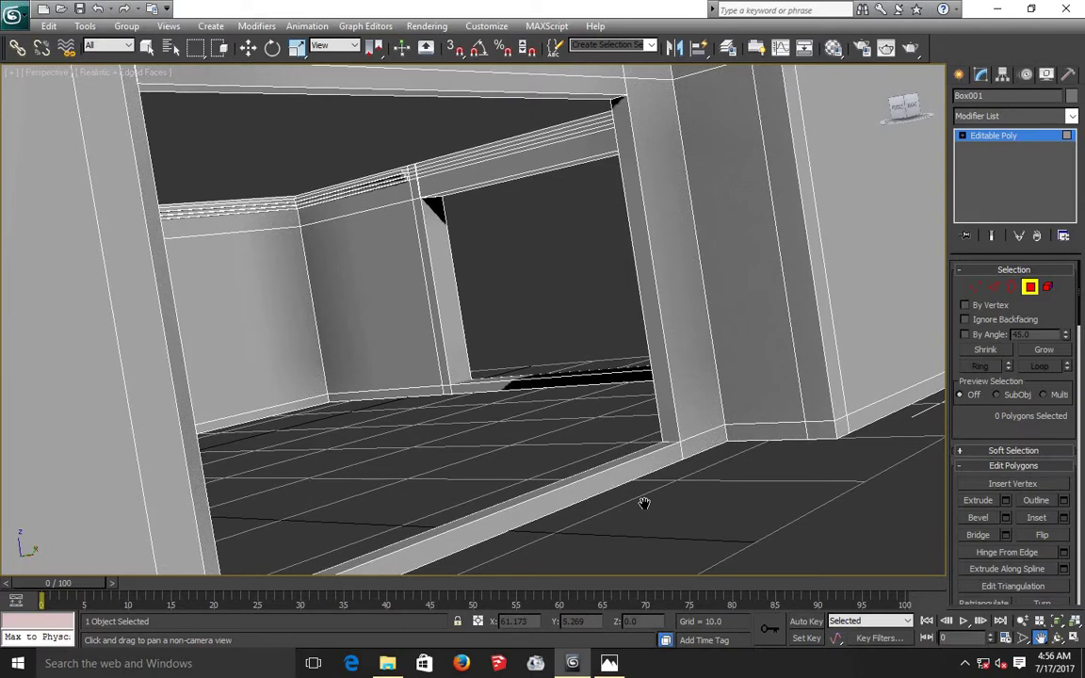
{"action": "left_click", "coordinate": [994, 287]}
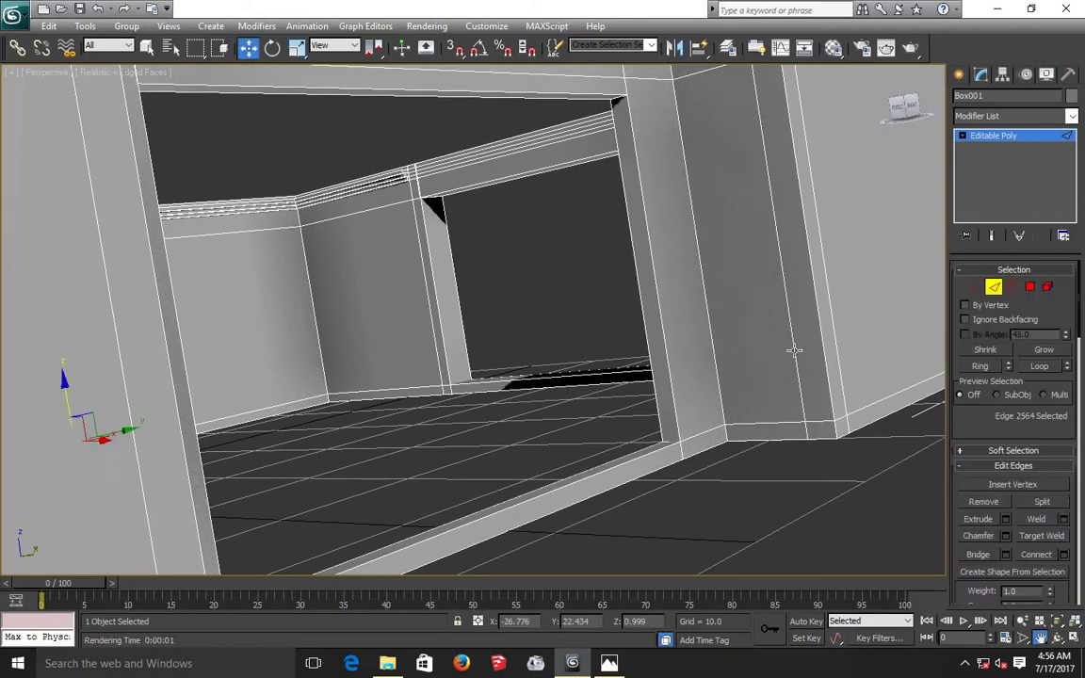
{"action": "key", "text": "w"}
{"action": "left_click", "coordinate": [669, 359]}
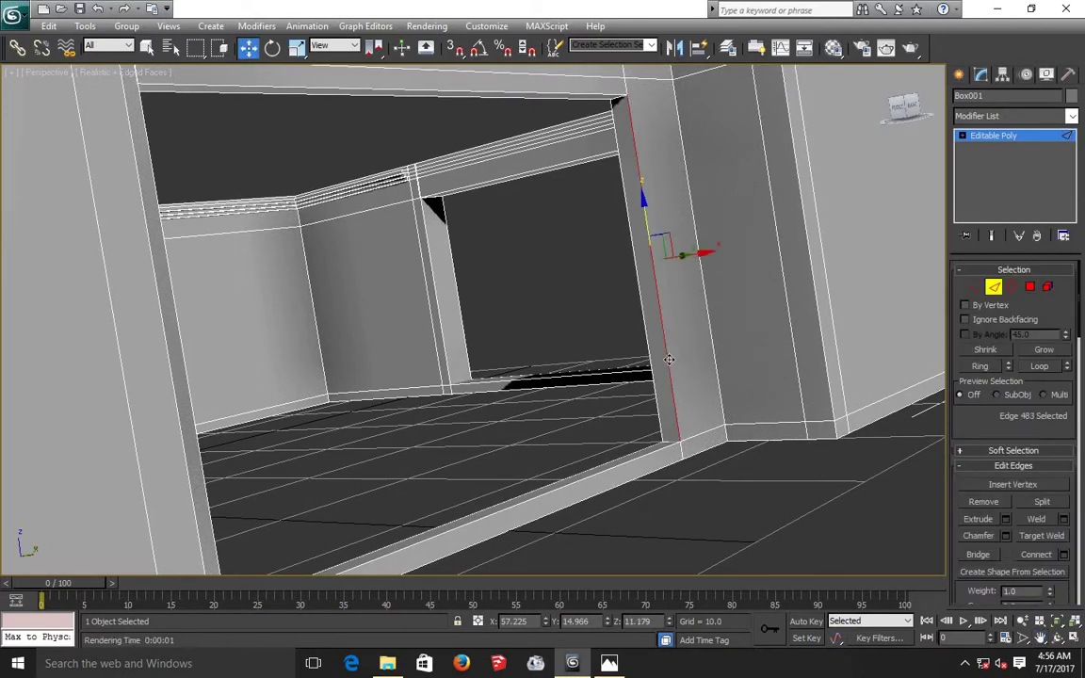
{"action": "left_click", "coordinate": [980, 367]}
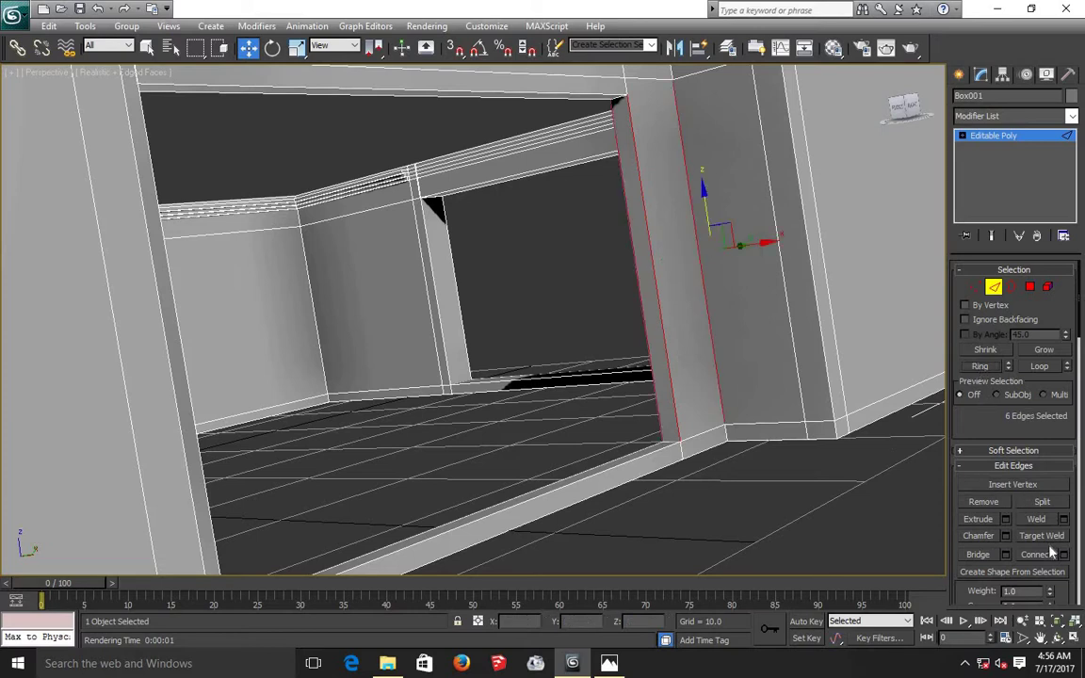
{"action": "left_click", "coordinate": [640, 469]}
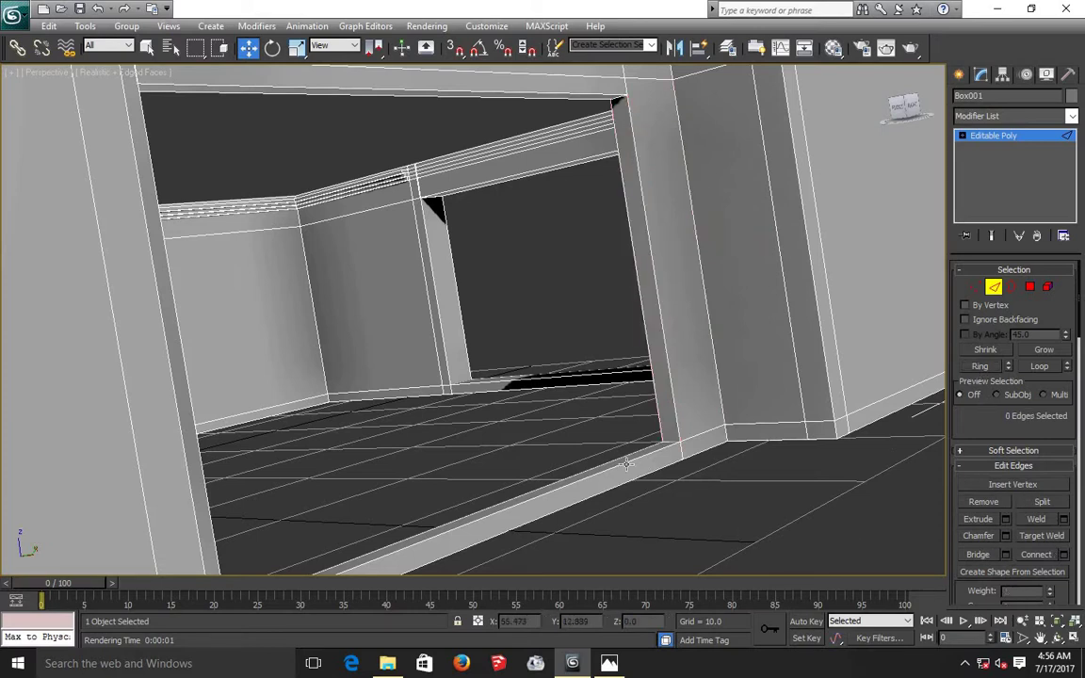
Step: Ring-select the 52 edges around the door opening's base and preview an 8-segment Connect
{"action": "left_click", "coordinate": [671, 444]}
{"action": "left_click", "coordinate": [713, 500]}
{"action": "left_click", "coordinate": [699, 440]}
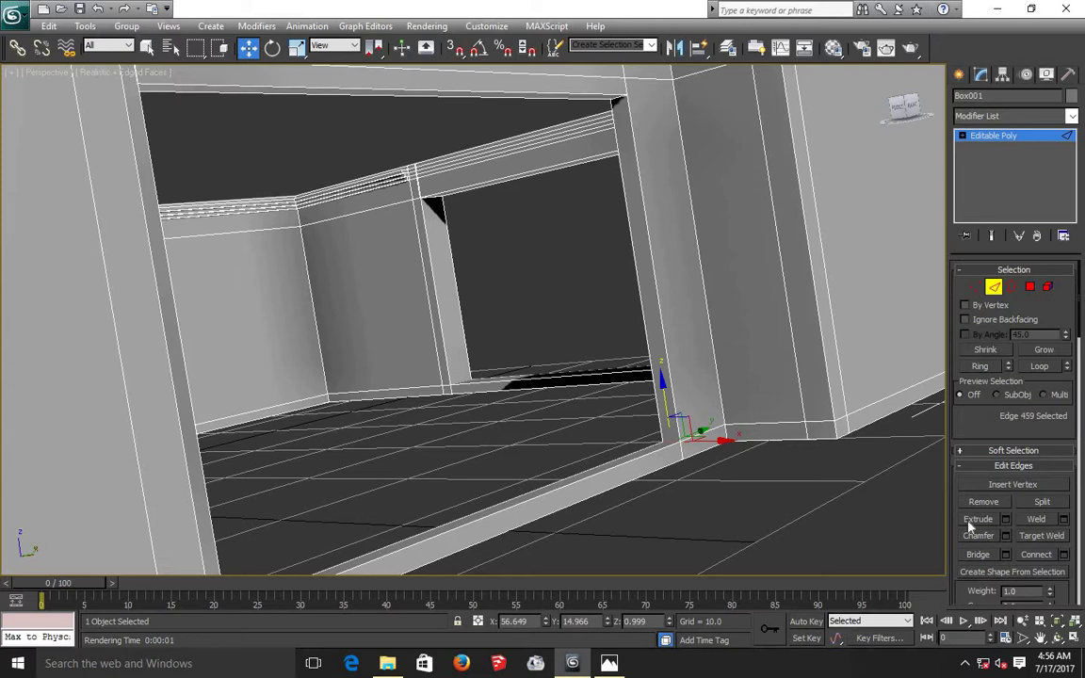
{"action": "left_click", "coordinate": [984, 371]}
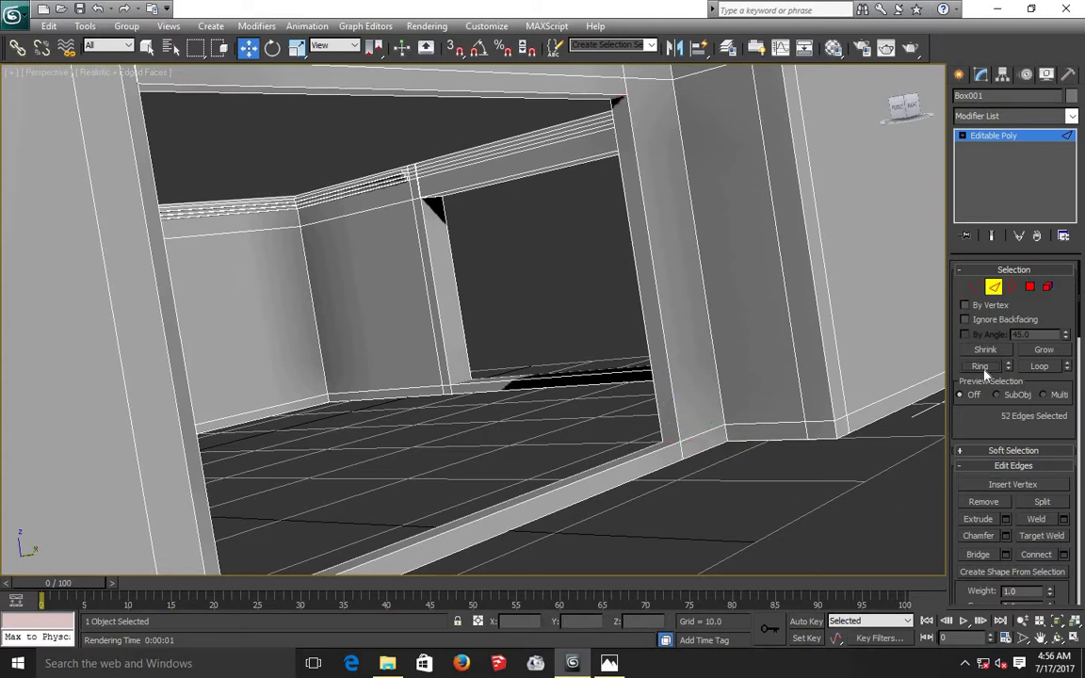
{"action": "left_click", "coordinate": [1064, 555]}
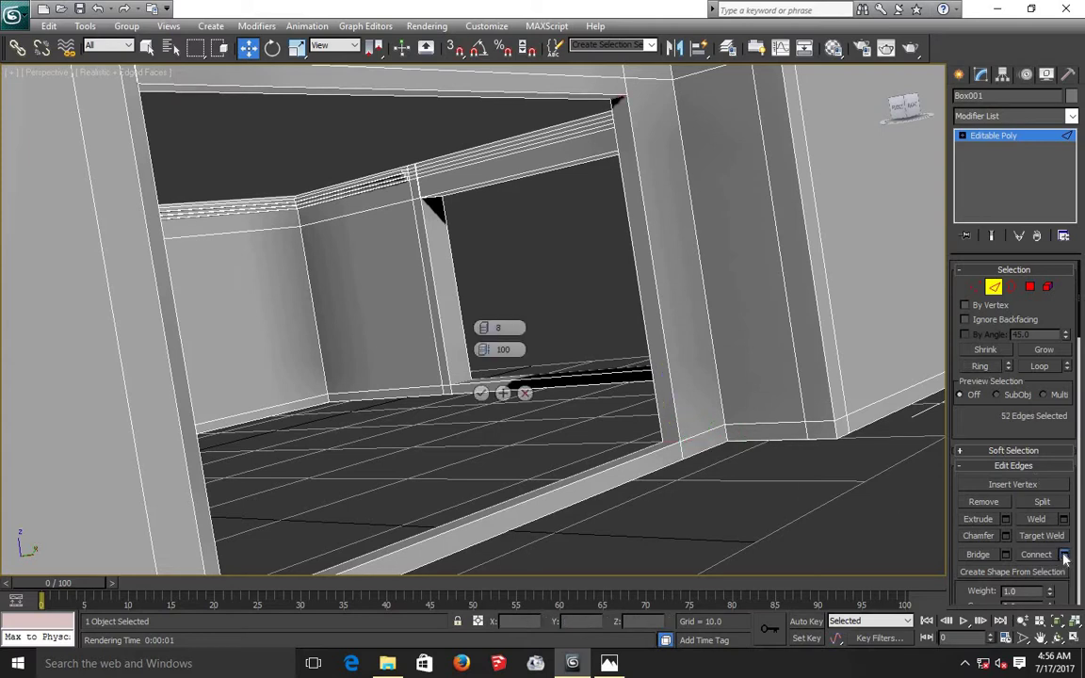
Step: Connect the door-opening edge ring with 4 segments, pinch 100, and deselect the edges
{"action": "left_click", "coordinate": [482, 328]}
{"action": "left_click", "coordinate": [482, 328]}
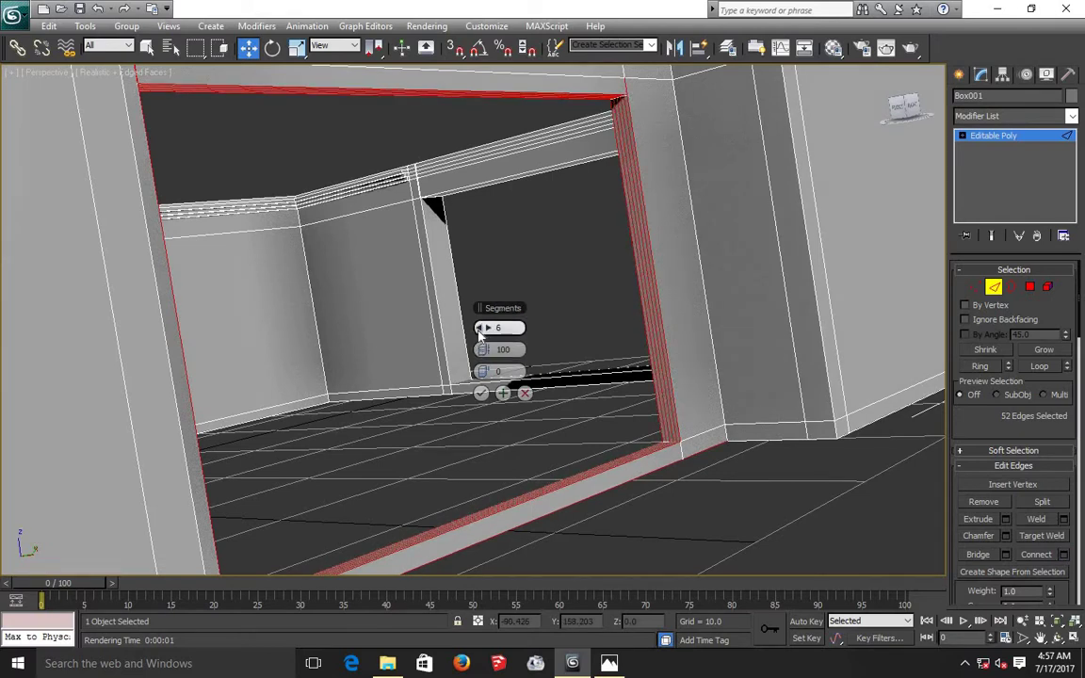
{"action": "left_click", "coordinate": [481, 328]}
{"action": "left_click", "coordinate": [481, 328]}
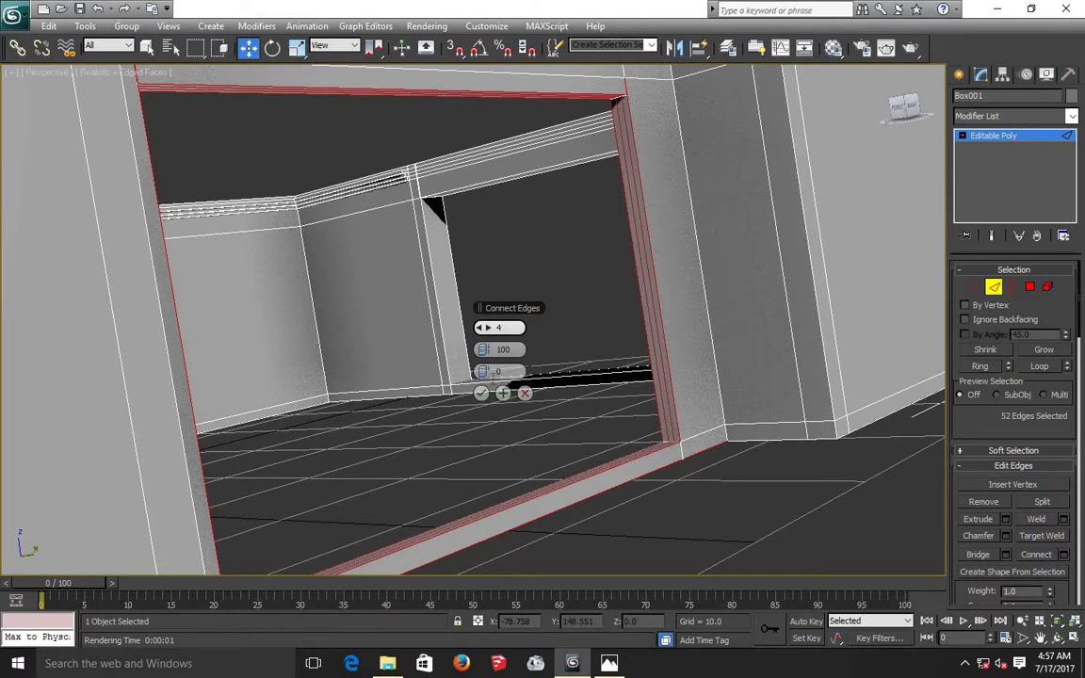
{"action": "left_click", "coordinate": [483, 395]}
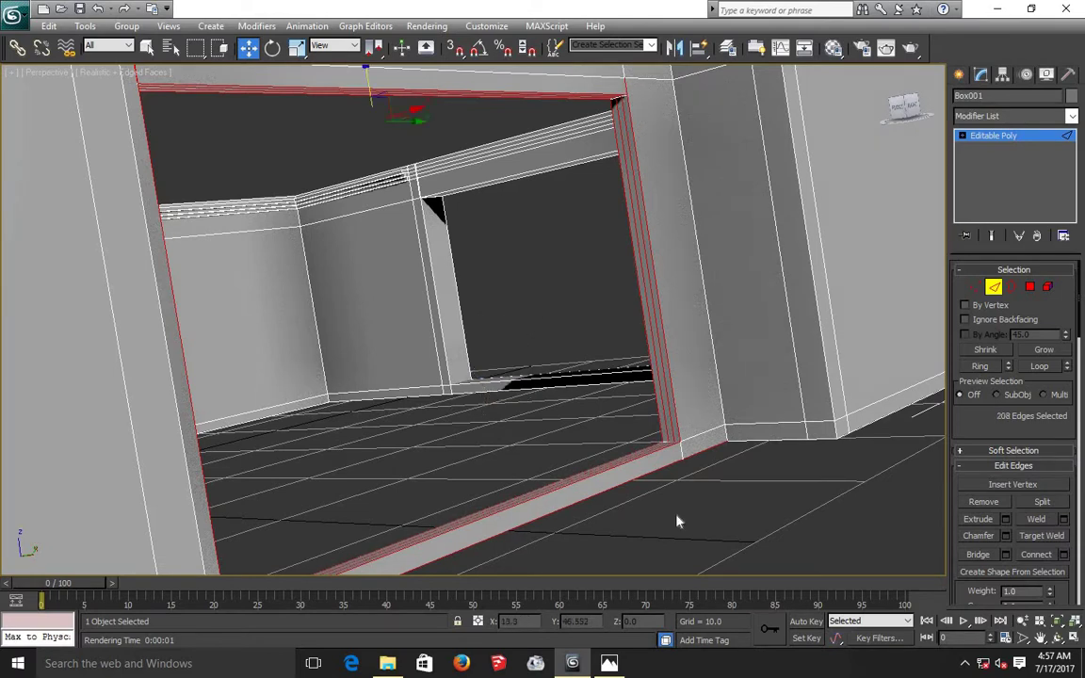
{"action": "left_click", "coordinate": [688, 516]}
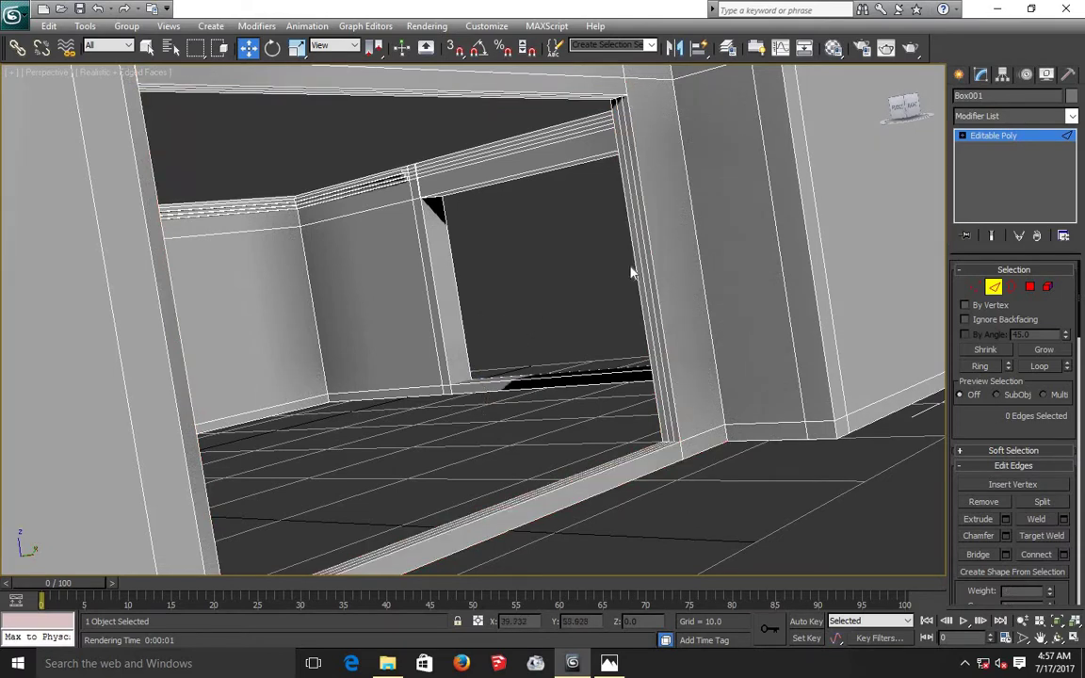
{"action": "scroll", "coordinate": [631, 274], "scroll_direction": "up", "scroll_amount": 3}
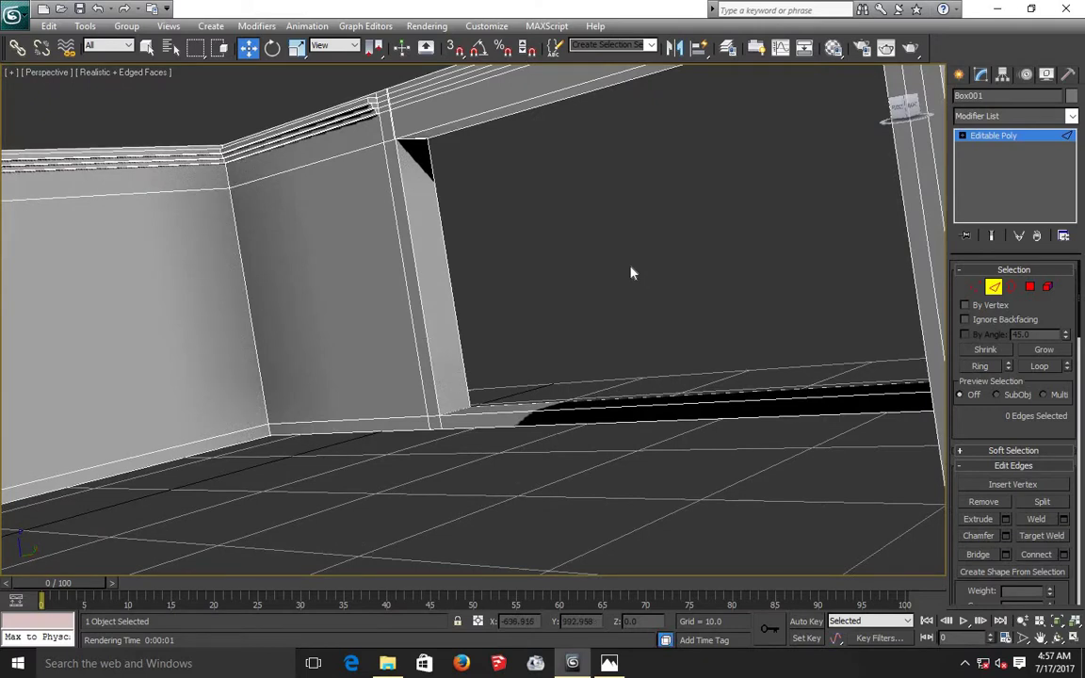
{"action": "scroll", "coordinate": [632, 273], "scroll_direction": "down", "scroll_amount": 5}
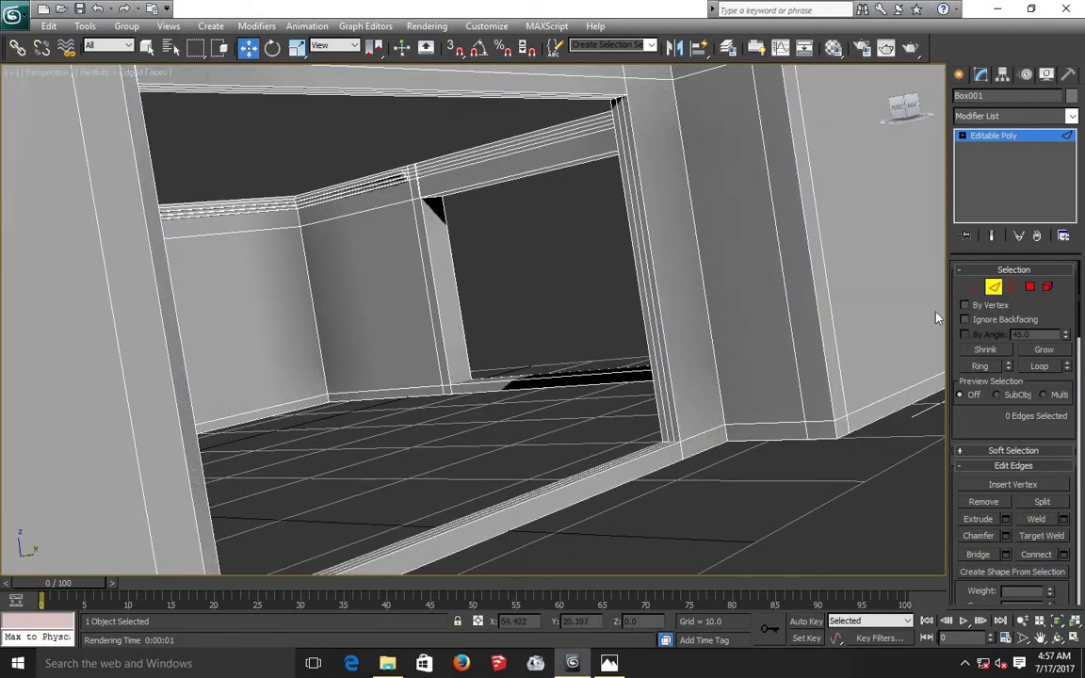
Step: In Polygon mode, preview a 4.59 extrusion of the thin door-frame face
{"action": "left_click", "coordinate": [1030, 288]}
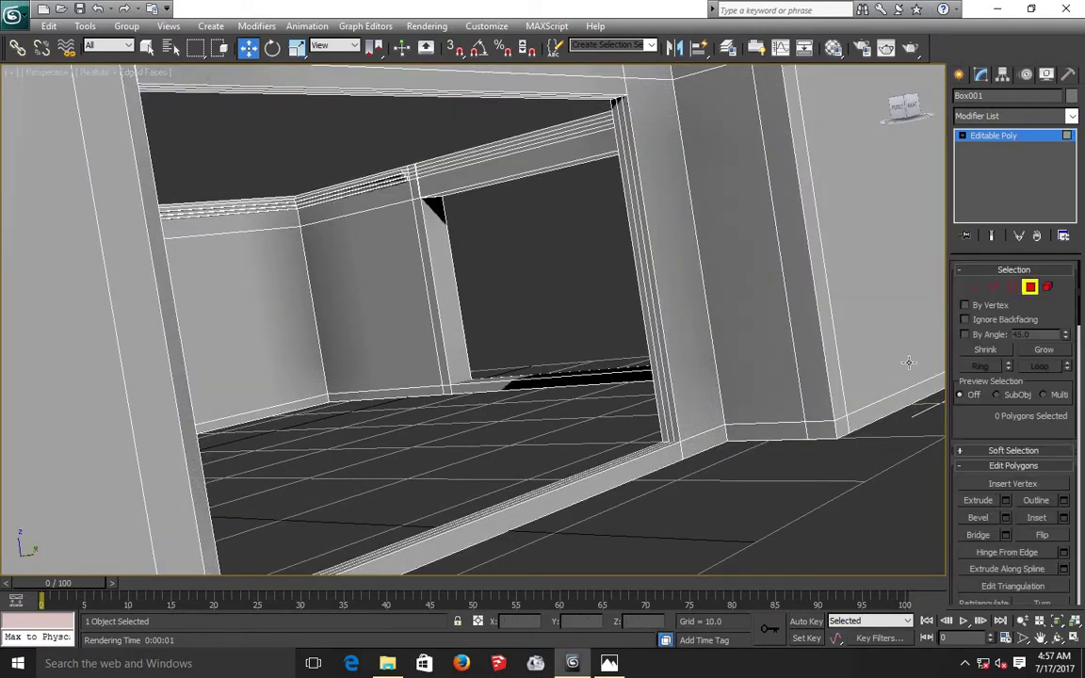
{"action": "left_click", "coordinate": [658, 363]}
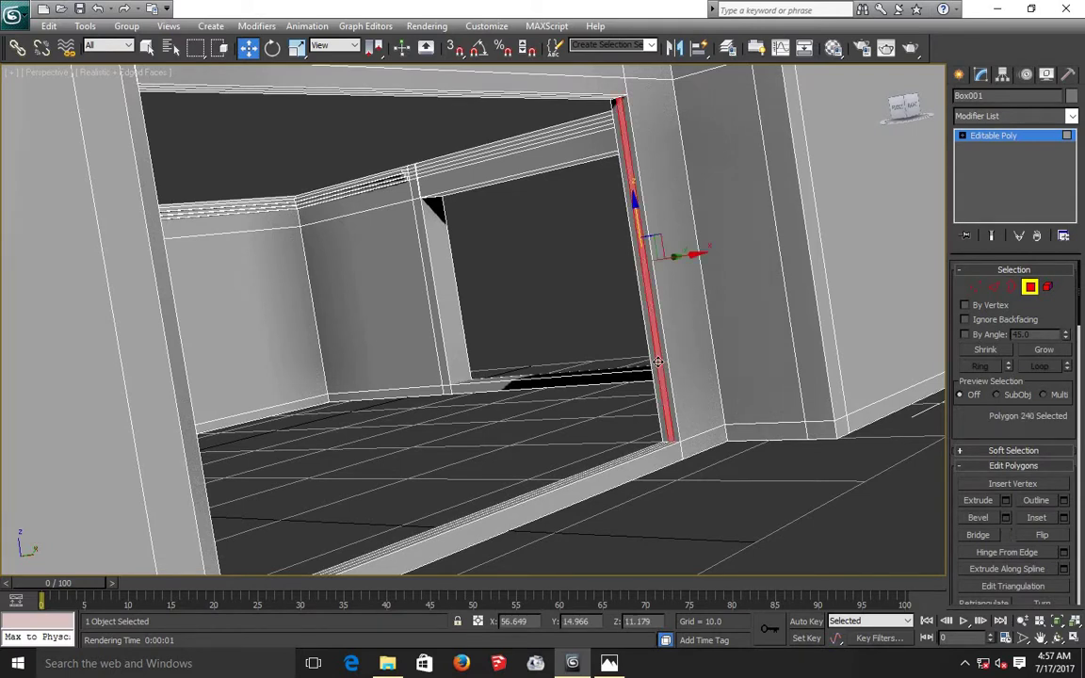
{"action": "left_click", "coordinate": [1006, 502]}
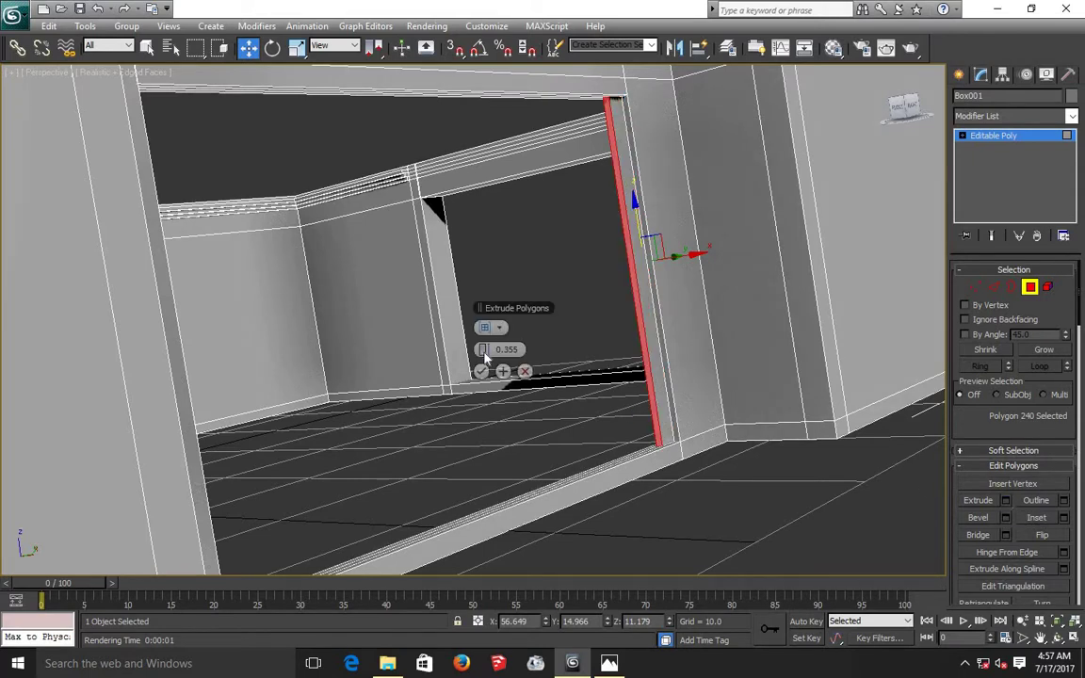
{"action": "left_click_drag", "start_coordinate": [484, 354], "coordinate": [510, 348]}
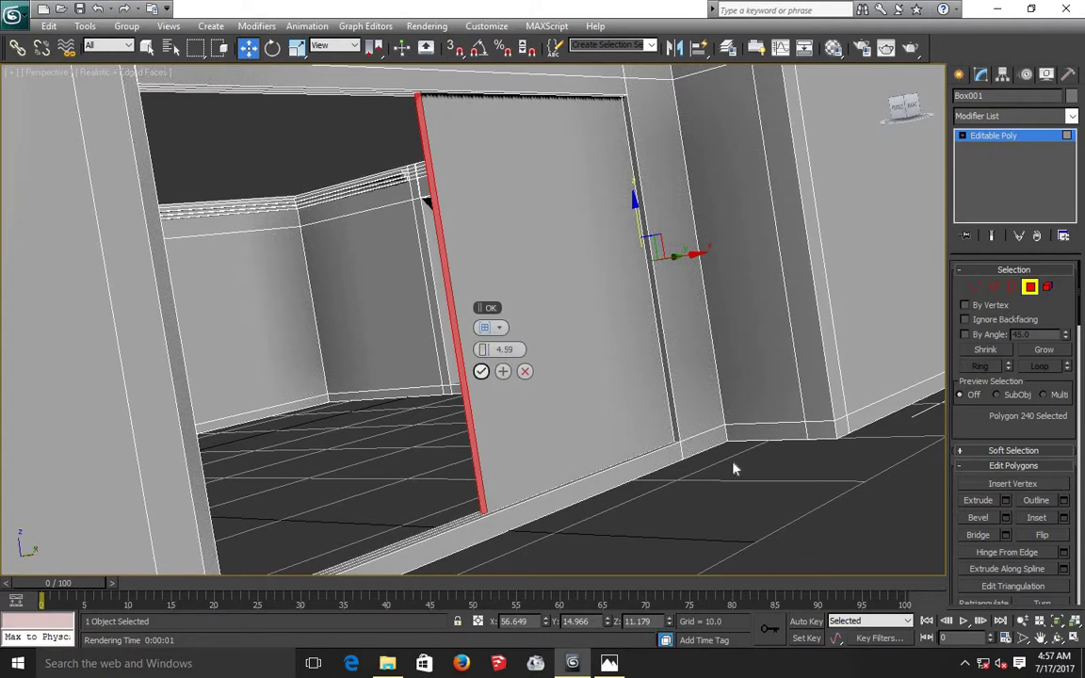
{"action": "scroll", "coordinate": [772, 483], "scroll_direction": "down", "scroll_amount": 5}
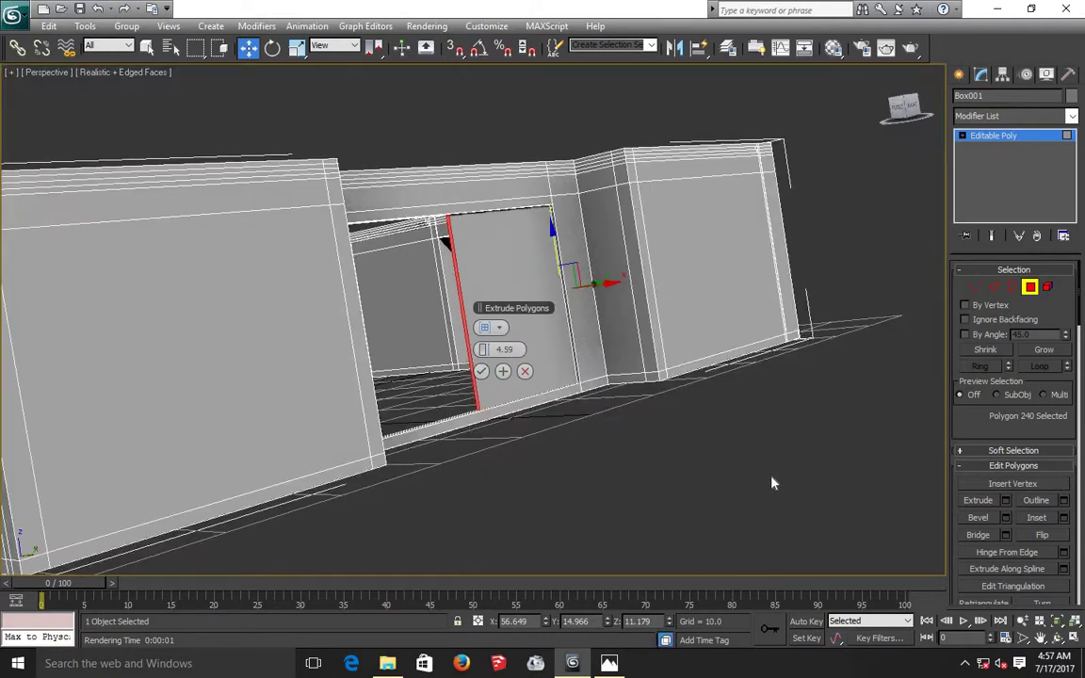
{"action": "scroll", "coordinate": [773, 483], "scroll_direction": "down", "scroll_amount": 2}
Step: Shorten the door-panel slab extrusion to about 1.94 and commit it
{"action": "left_click", "coordinate": [1057, 638]}
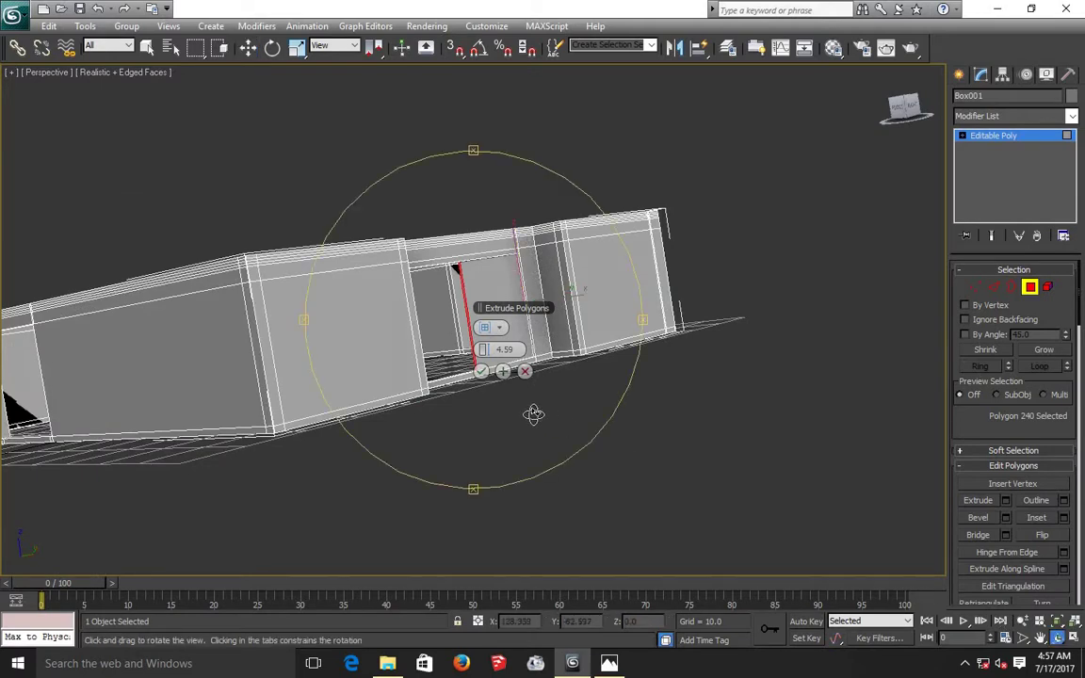
{"action": "left_click_drag", "start_coordinate": [533, 414], "coordinate": [426, 315]}
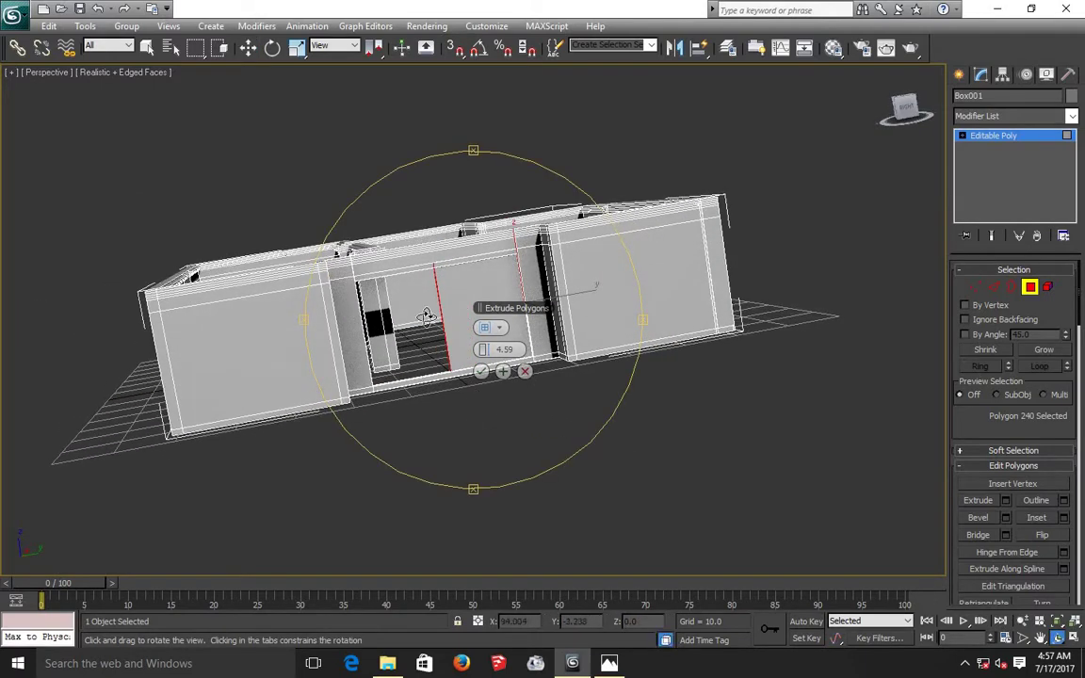
{"action": "scroll", "coordinate": [420, 300], "scroll_direction": "up", "scroll_amount": 3}
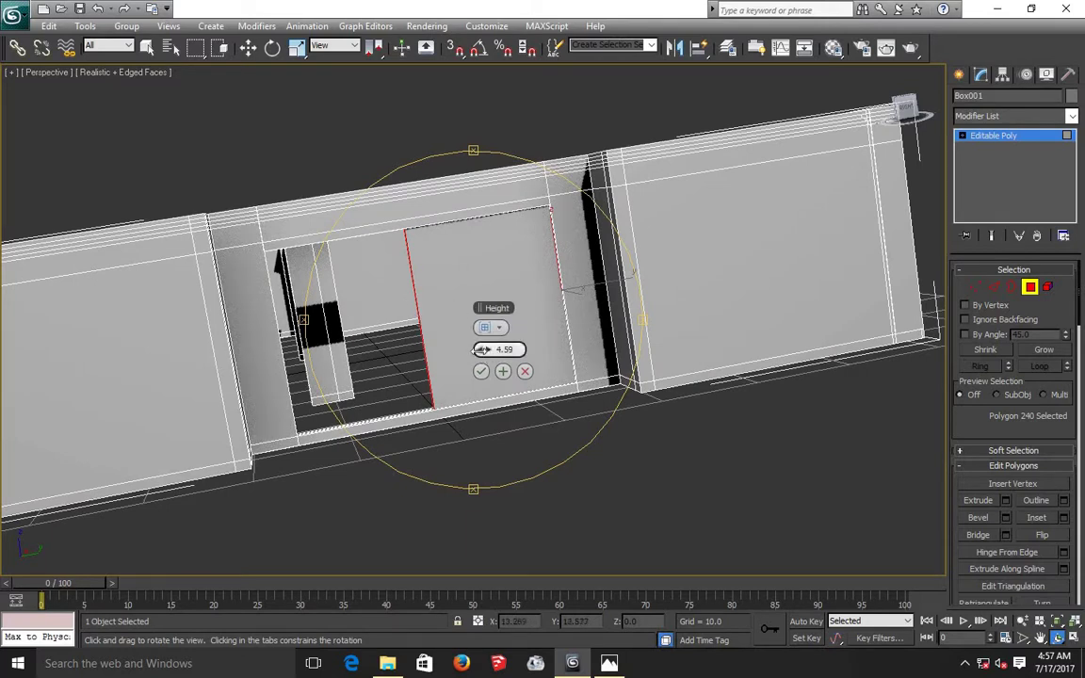
{"action": "mouse_move", "coordinate": [482, 350]}
{"action": "left_mouse_down"}
{"action": "mouse_move", "coordinate": [461, 355]}
{"action": "mouse_move", "coordinate": [479, 364]}
{"action": "left_mouse_up"}
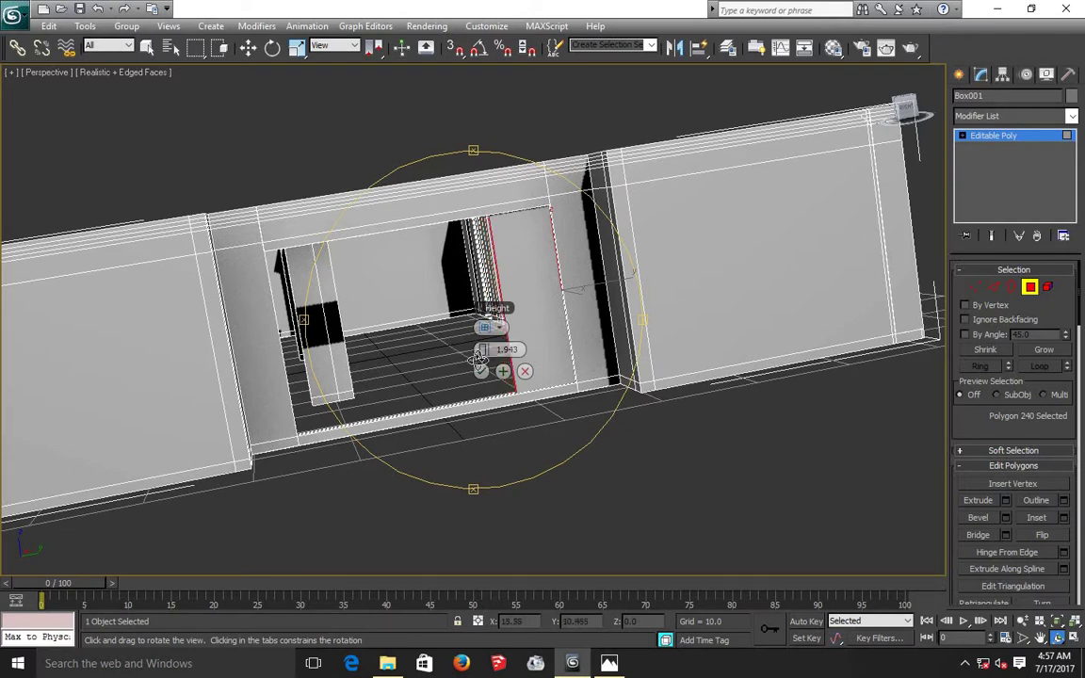
{"action": "left_click", "coordinate": [481, 372]}
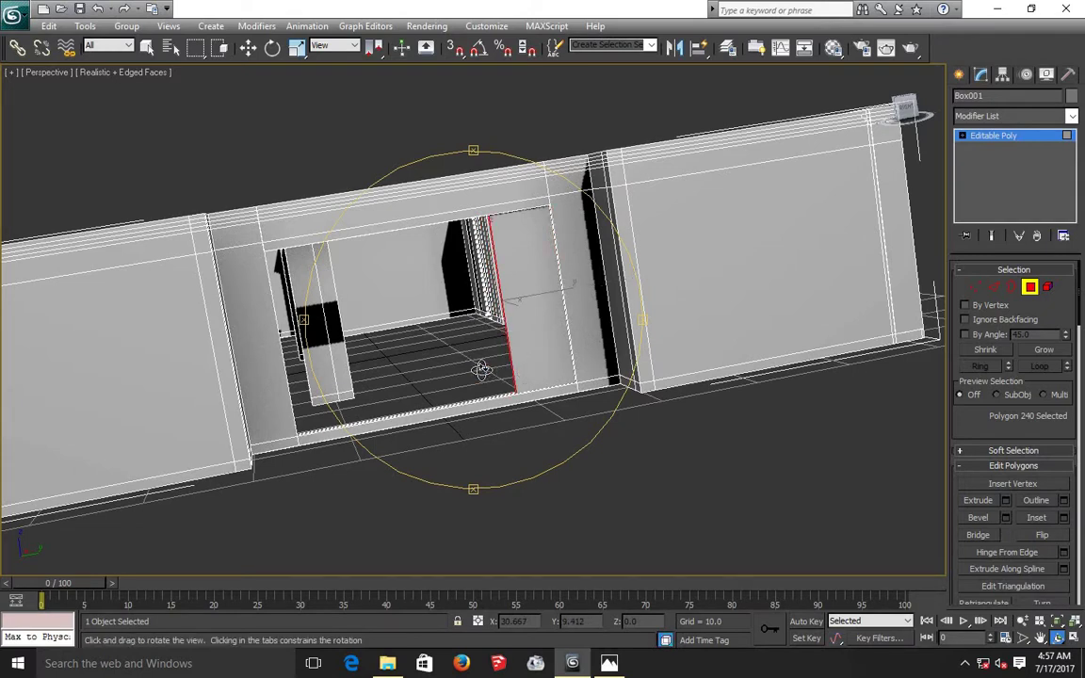
Step: Add a thin second extrusion of about 0.22 on the same face
{"action": "left_click", "coordinate": [1006, 501]}
{"action": "mouse_move", "coordinate": [500, 349]}
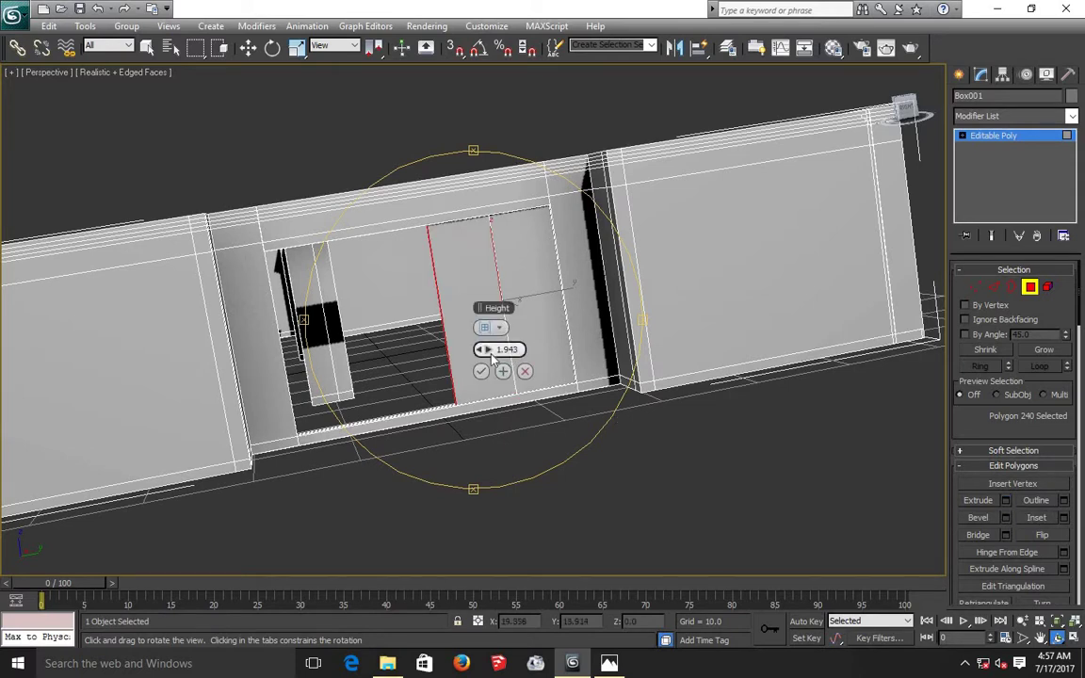
{"action": "left_click_drag", "start_coordinate": [490, 351], "coordinate": [483, 349]}
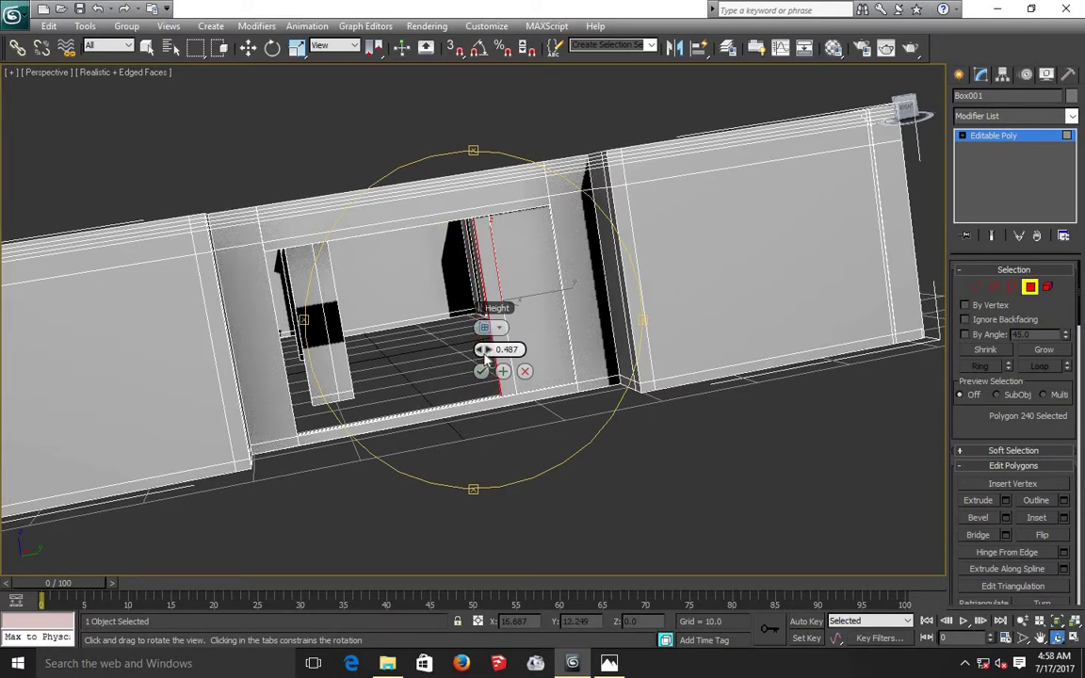
{"action": "left_click_drag", "start_coordinate": [485, 355], "coordinate": [483, 351]}
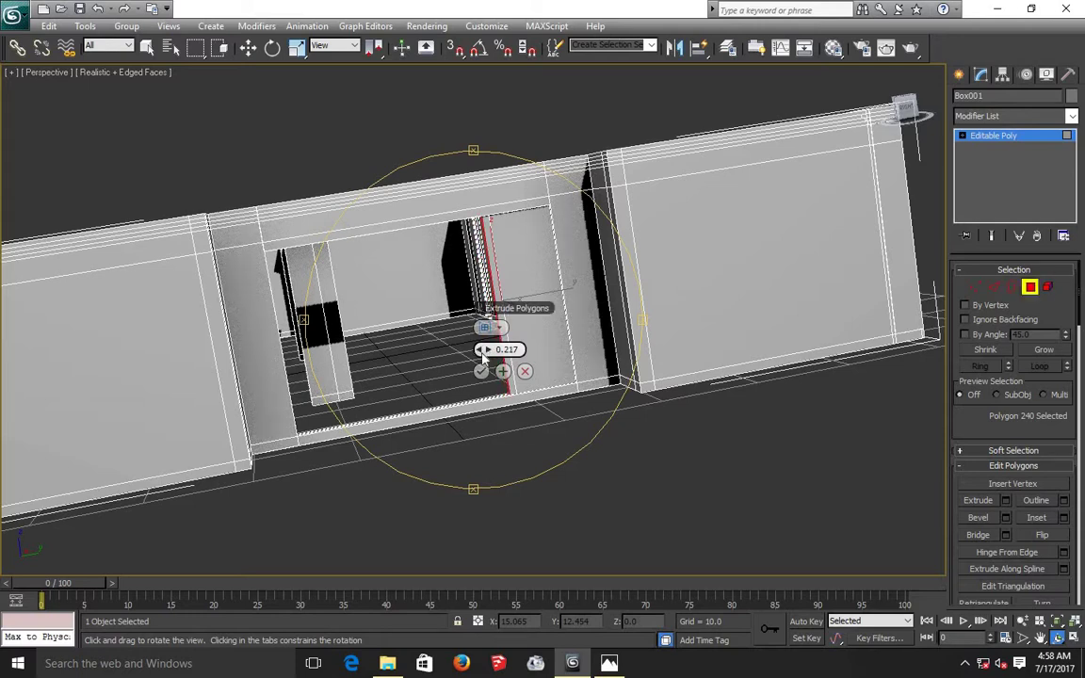
{"action": "left_click", "coordinate": [482, 372]}
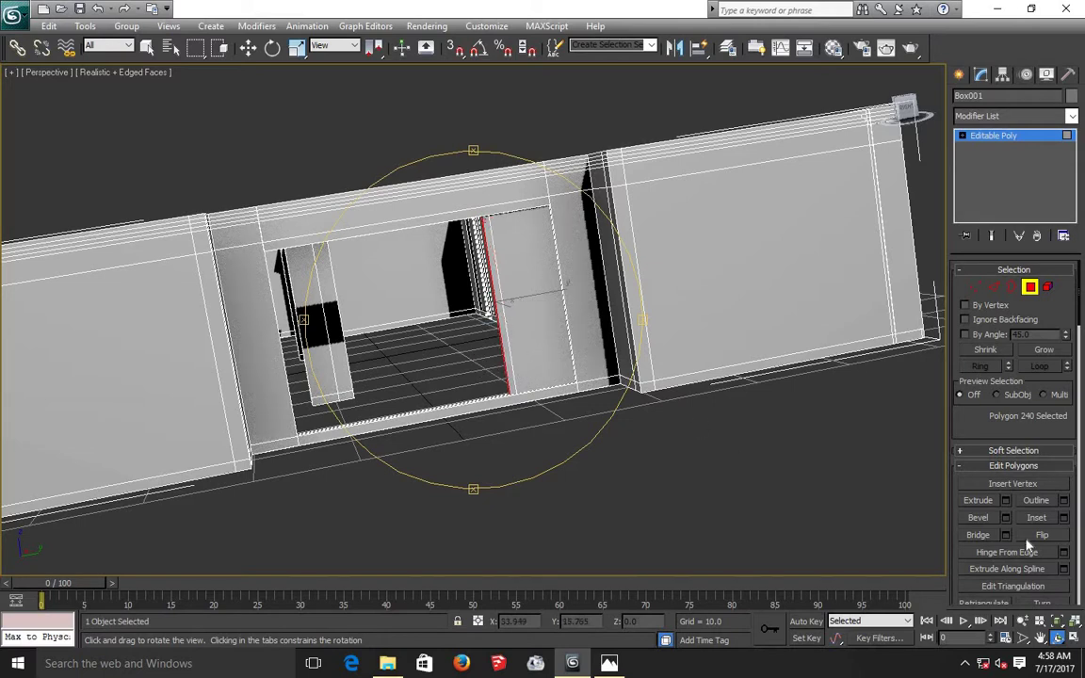
Step: Add another 0.21 extrusion to the door-panel face, then preview one pulled the opposite way
{"action": "left_click", "coordinate": [1005, 501]}
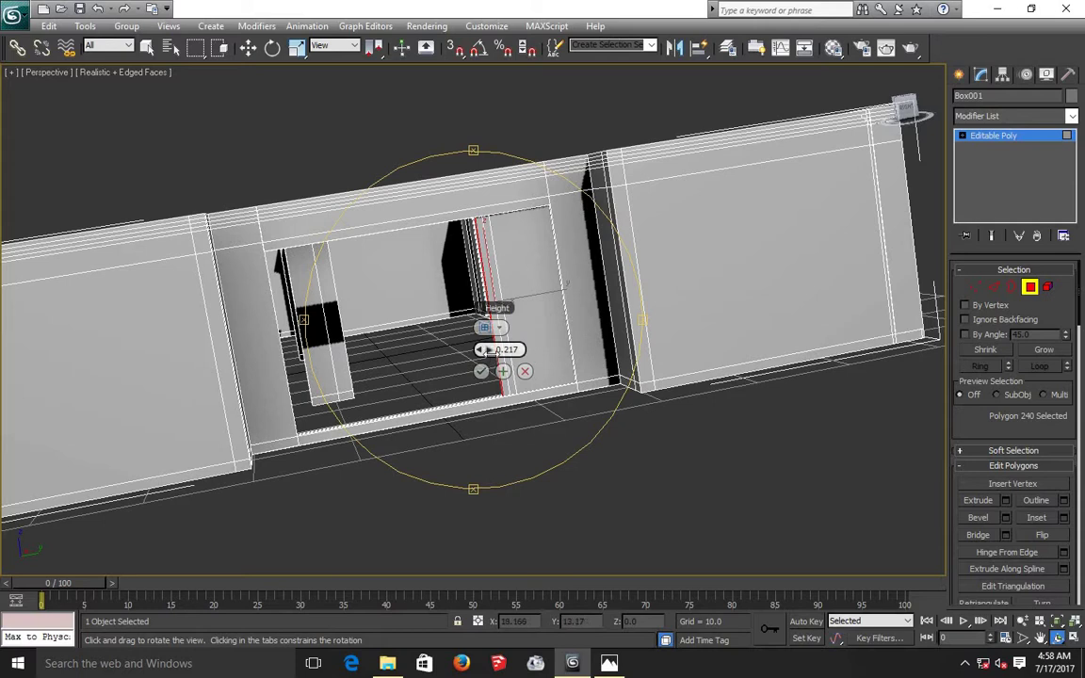
{"action": "left_click_drag", "start_coordinate": [486, 351], "coordinate": [510, 349]}
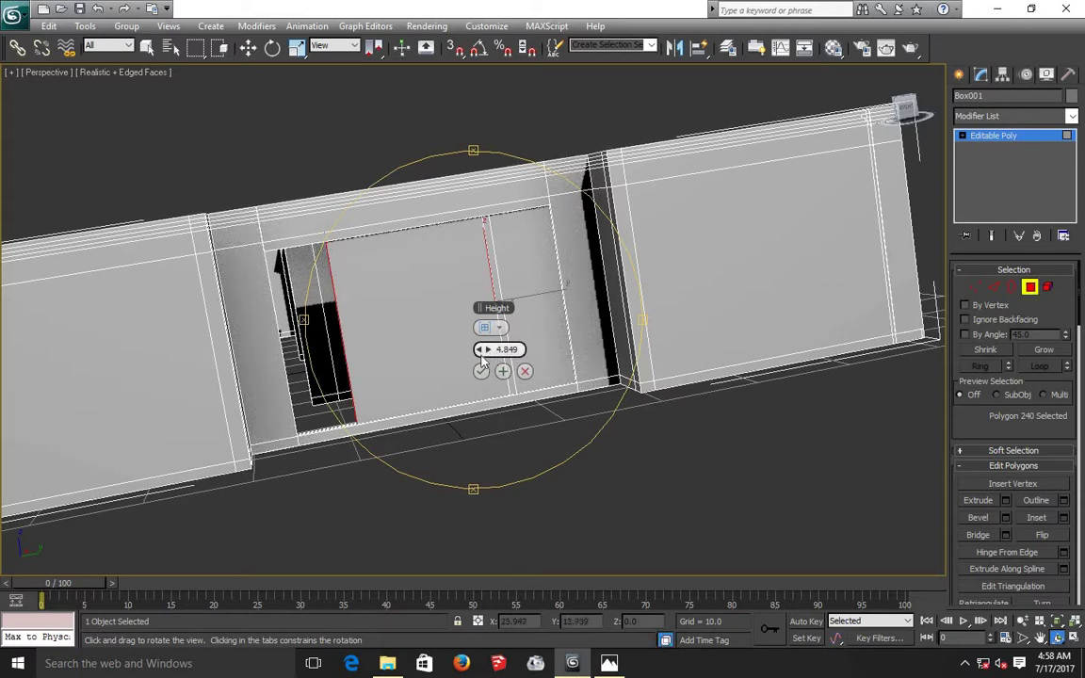
{"action": "mouse_move", "coordinate": [482, 349]}
{"action": "left_mouse_down"}
{"action": "mouse_move", "coordinate": [462, 352]}
{"action": "mouse_move", "coordinate": [469, 359]}
{"action": "left_mouse_up"}
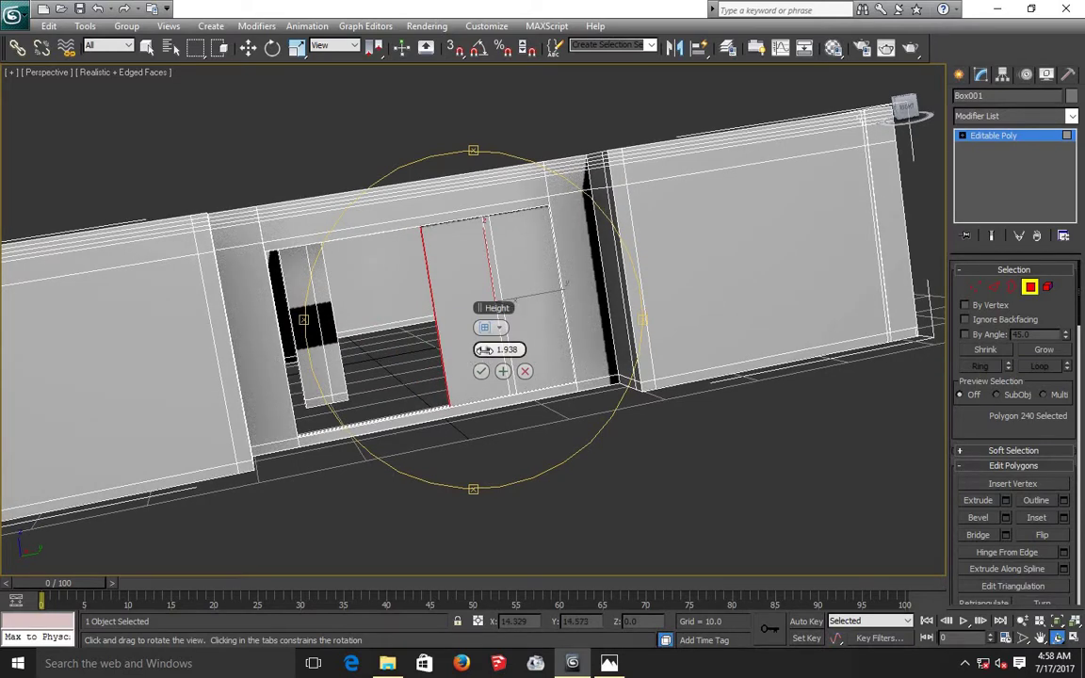
{"action": "left_click_drag", "start_coordinate": [484, 350], "coordinate": [482, 371]}
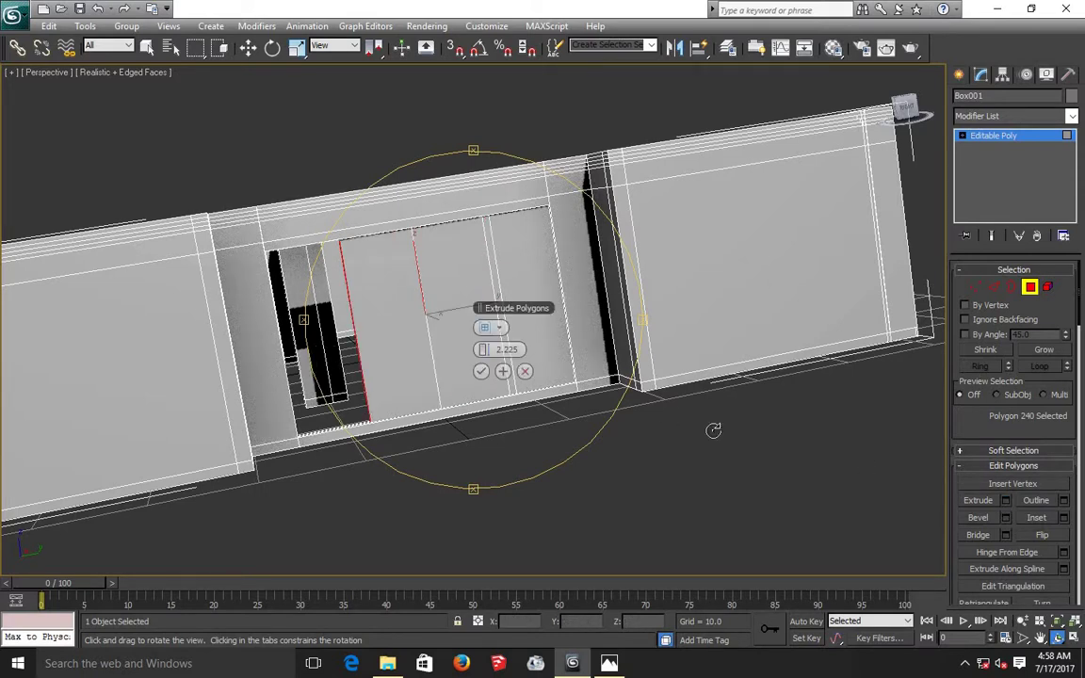
{"action": "left_click_drag", "start_coordinate": [484, 350], "coordinate": [482, 350]}
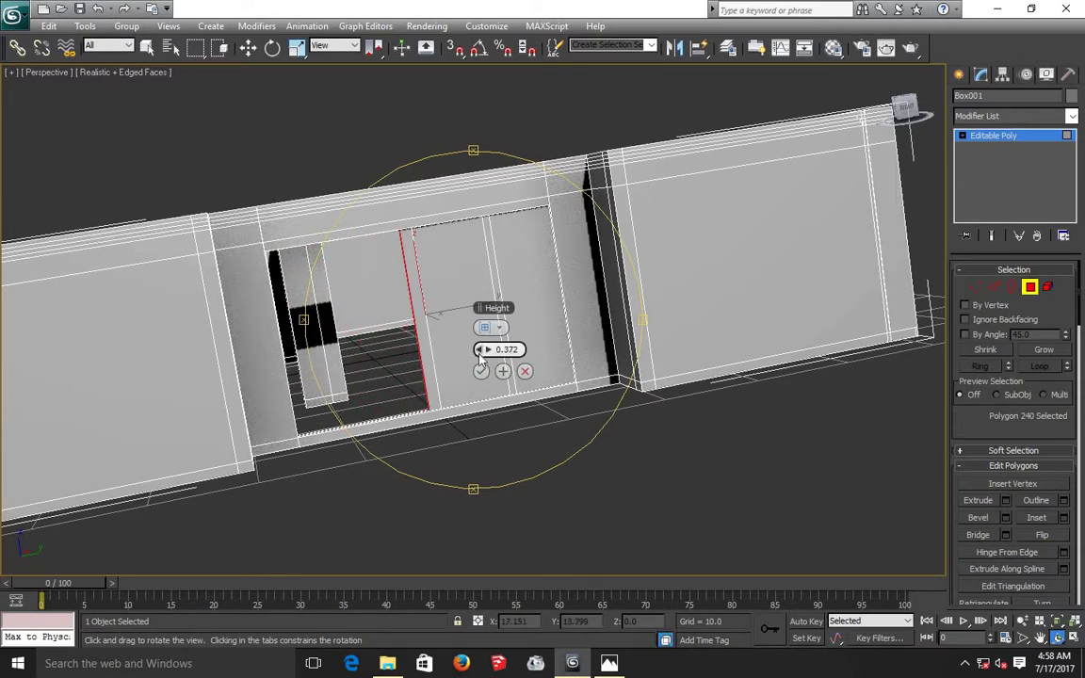
{"action": "left_click_drag", "start_coordinate": [484, 350], "coordinate": [485, 352]}
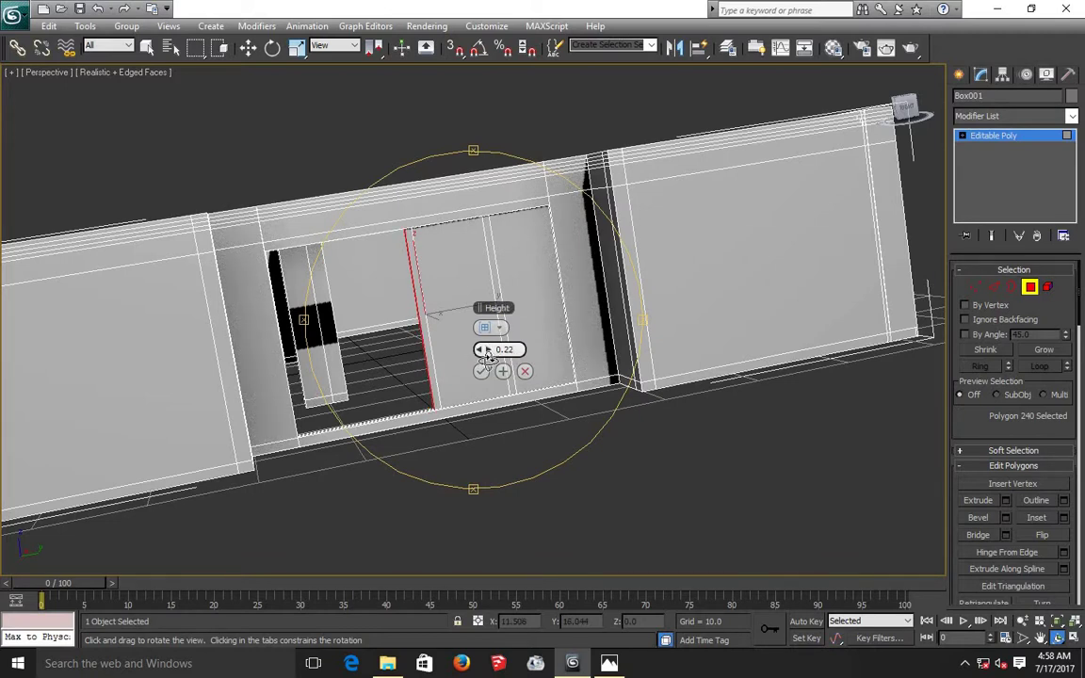
{"action": "left_click", "coordinate": [481, 371]}
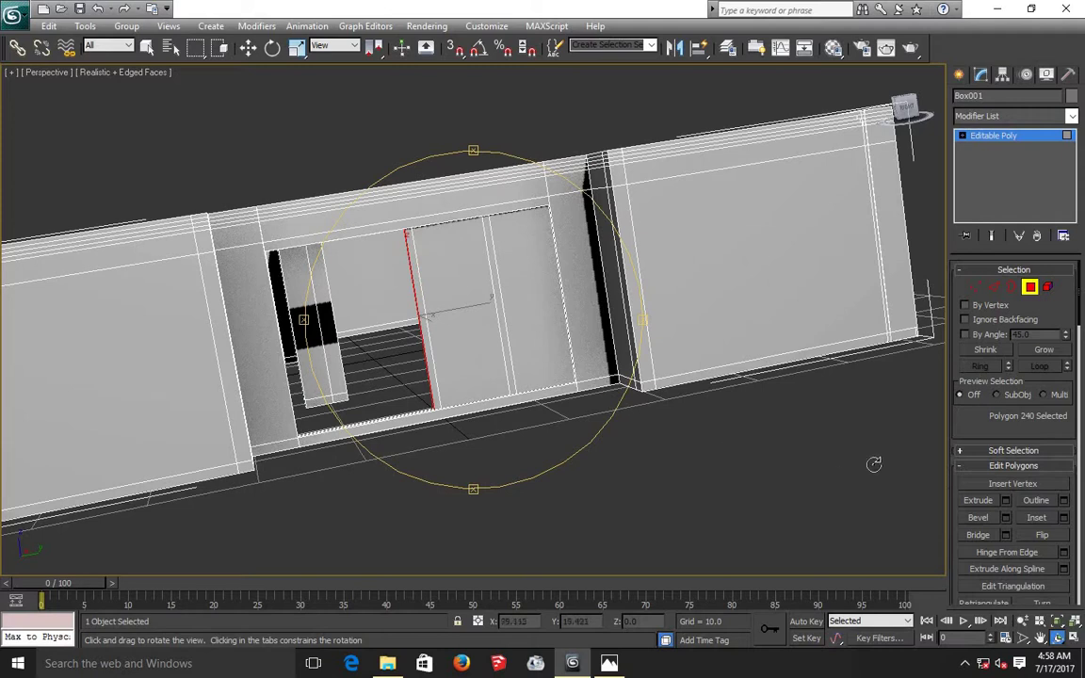
{"action": "left_click", "coordinate": [1005, 504]}
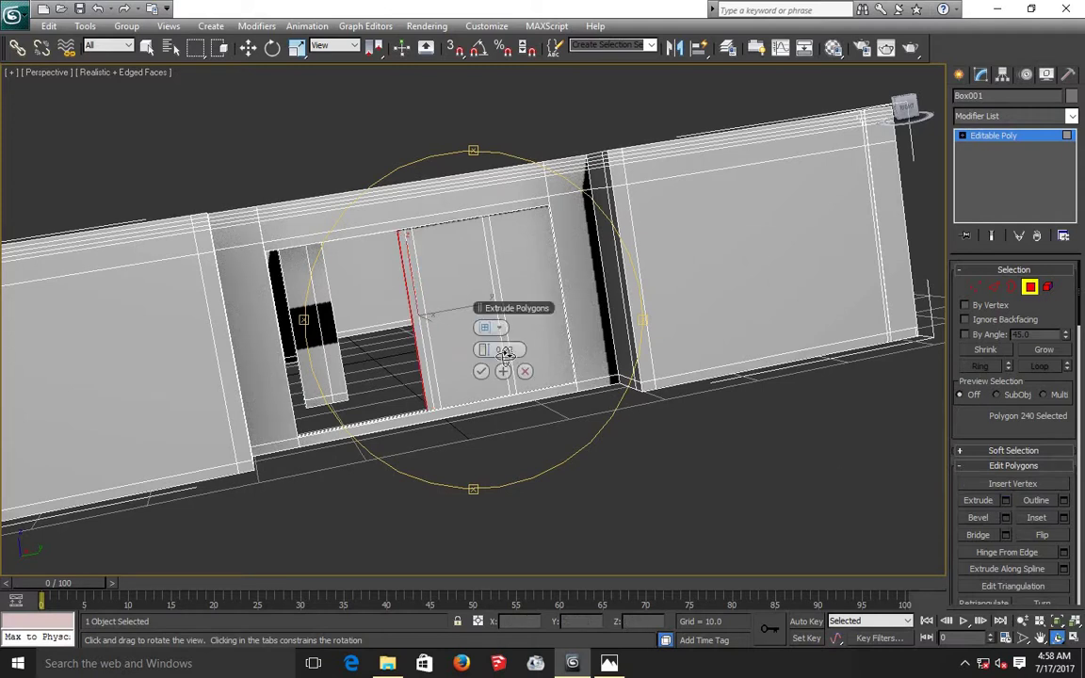
{"action": "left_click_drag", "start_coordinate": [492, 350], "coordinate": [498, 349]}
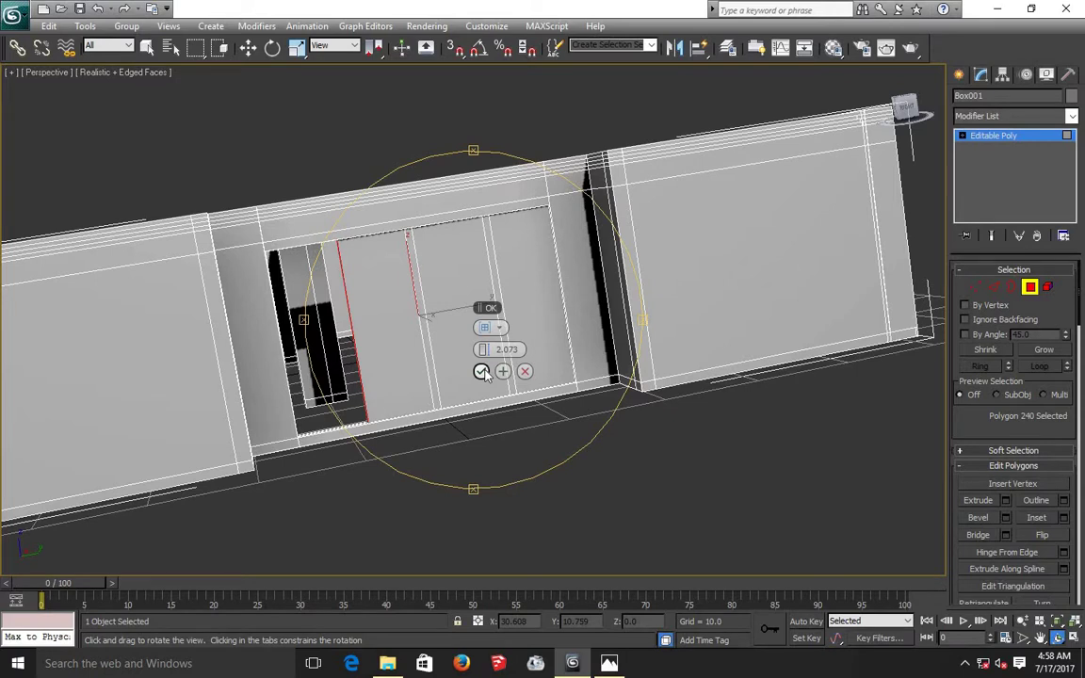
Step: Re-extrude the wall panel polygons to a shallow 2.073 height so they fill the recess between pillars
{"action": "left_click", "coordinate": [481, 373]}
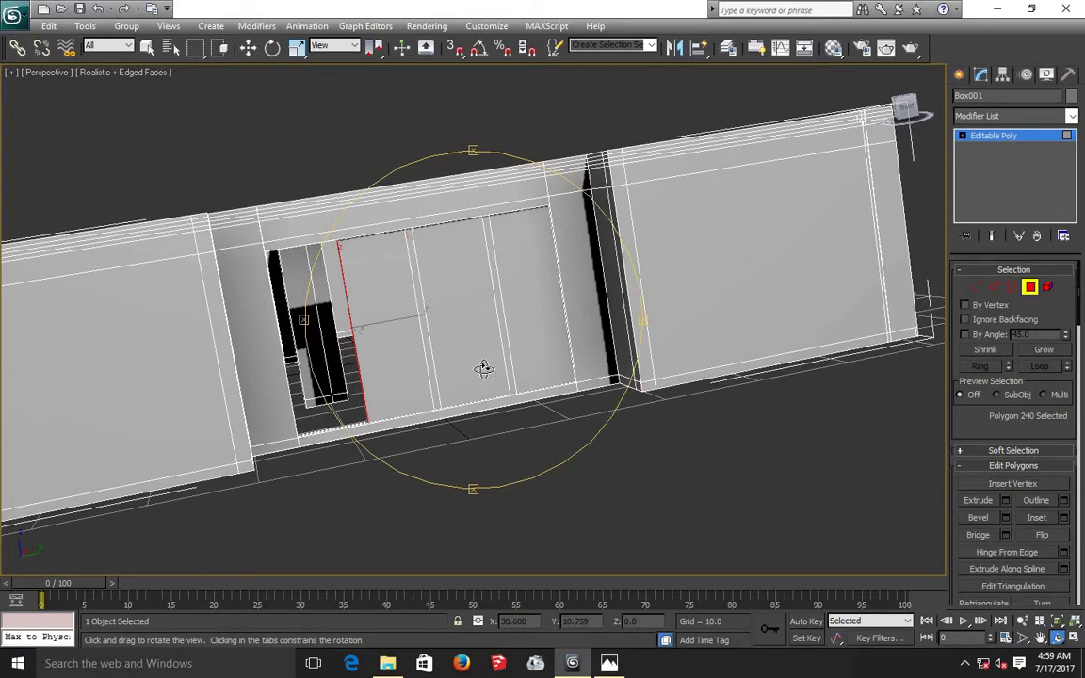
{"action": "left_click", "coordinate": [1005, 501]}
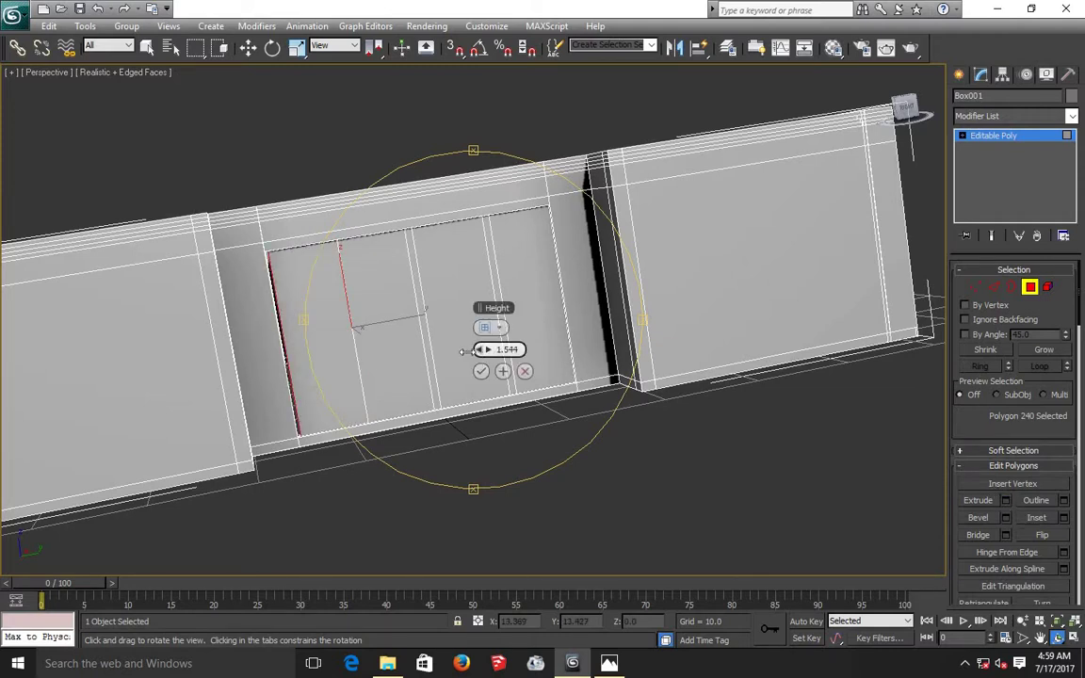
{"action": "left_click_drag", "start_coordinate": [479, 351], "coordinate": [463, 355]}
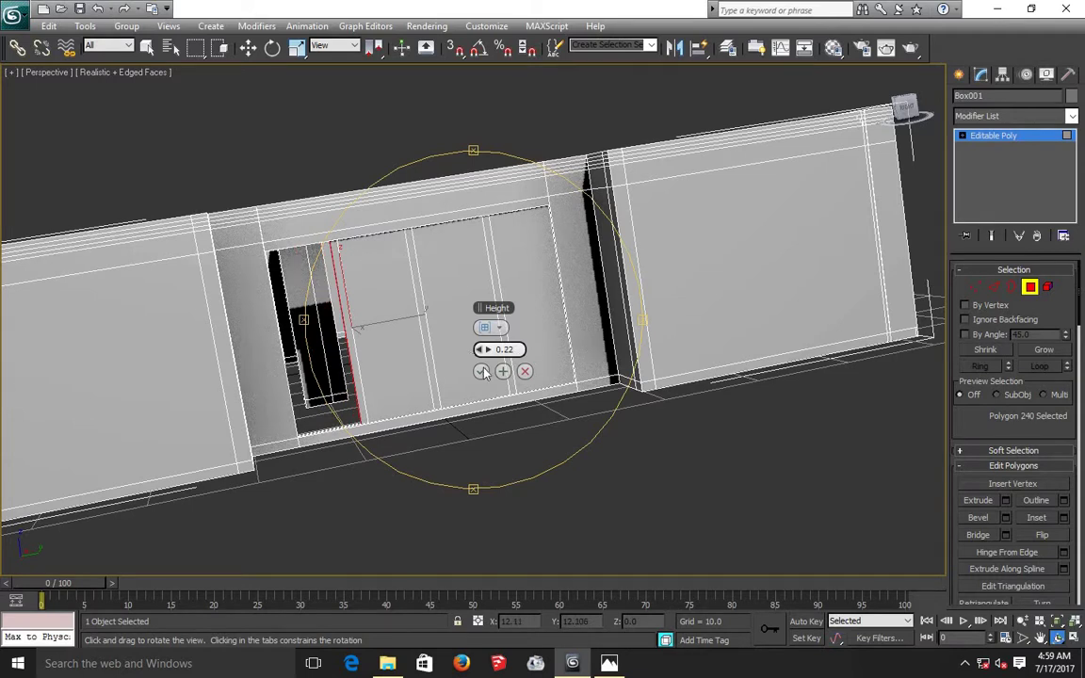
{"action": "left_click", "coordinate": [482, 372]}
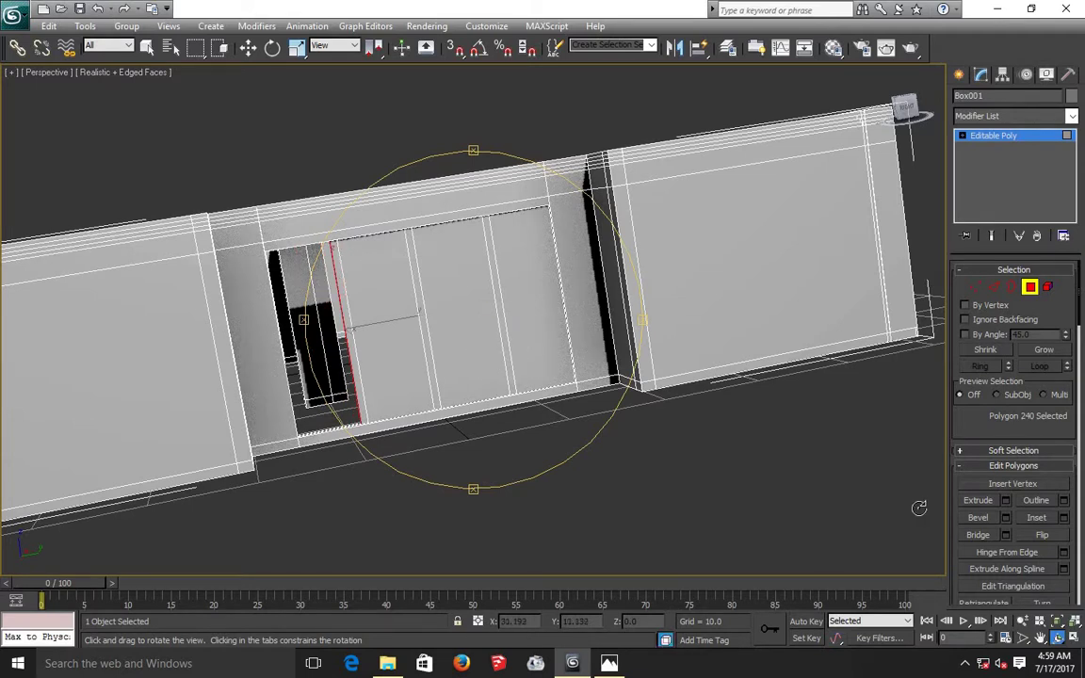
{"action": "left_click", "coordinate": [1006, 501]}
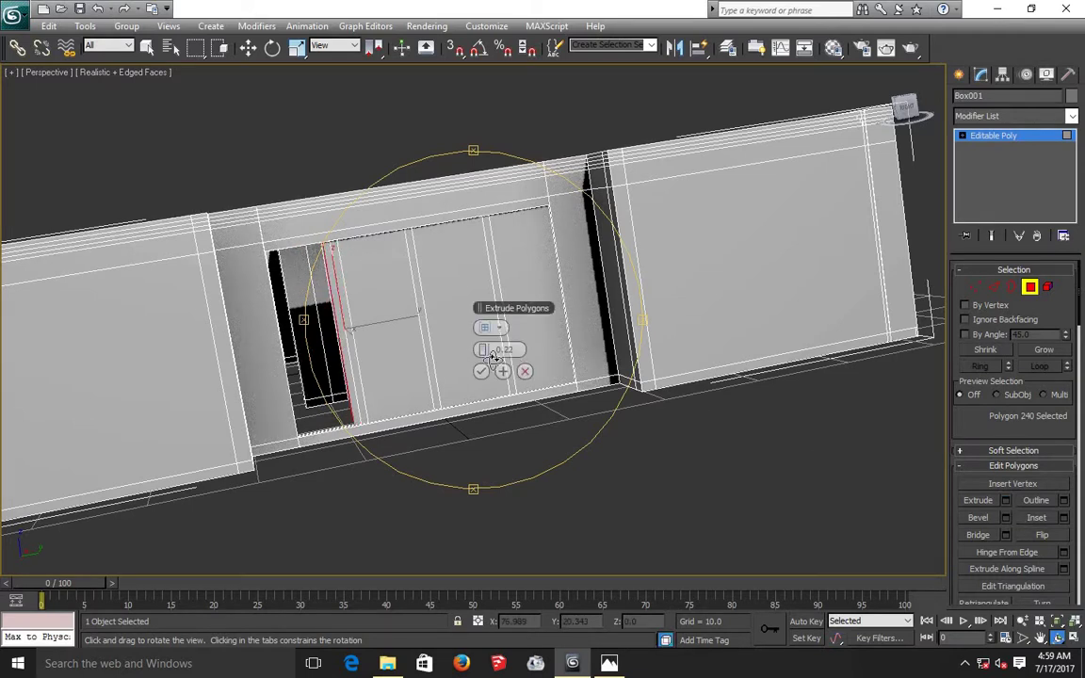
{"action": "left_click_drag", "start_coordinate": [488, 359], "coordinate": [489, 349]}
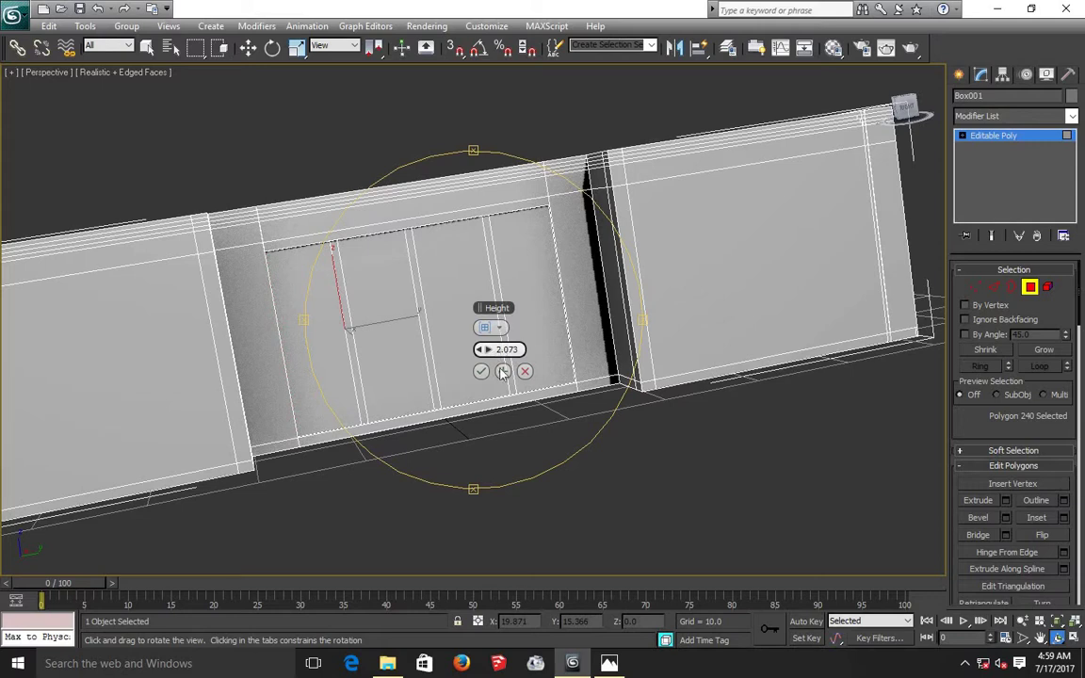
{"action": "left_click", "coordinate": [480, 371]}
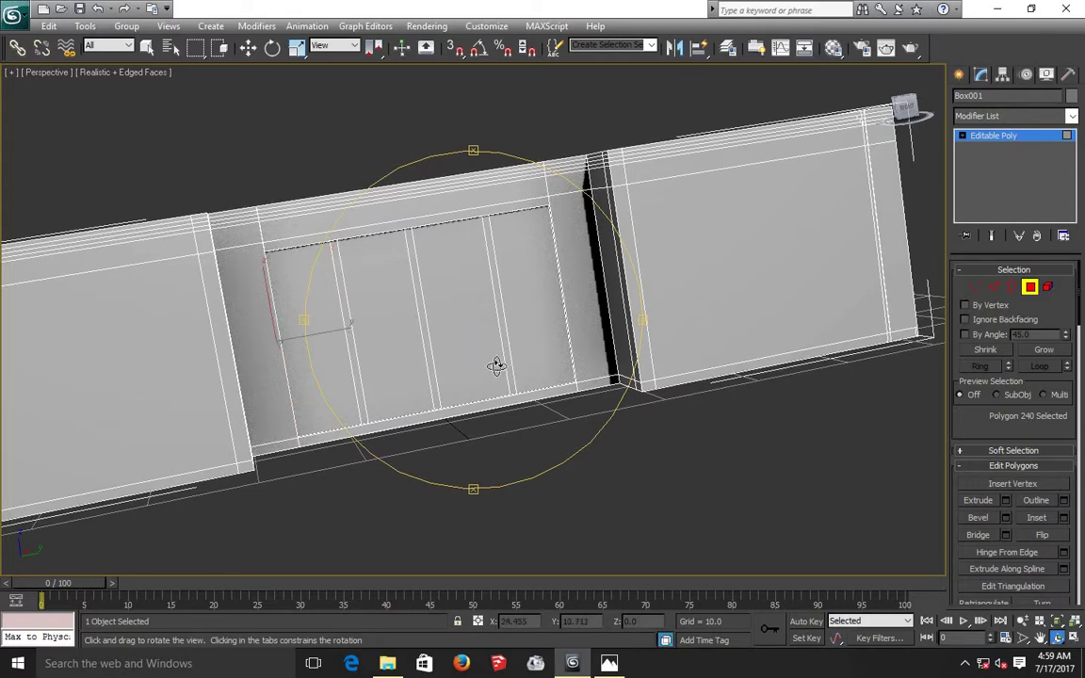
{"action": "mouse_move", "coordinate": [496, 366]}
{"action": "left_mouse_down"}
{"action": "mouse_move", "coordinate": [672, 396]}
{"action": "mouse_move", "coordinate": [261, 355]}
{"action": "left_mouse_up"}
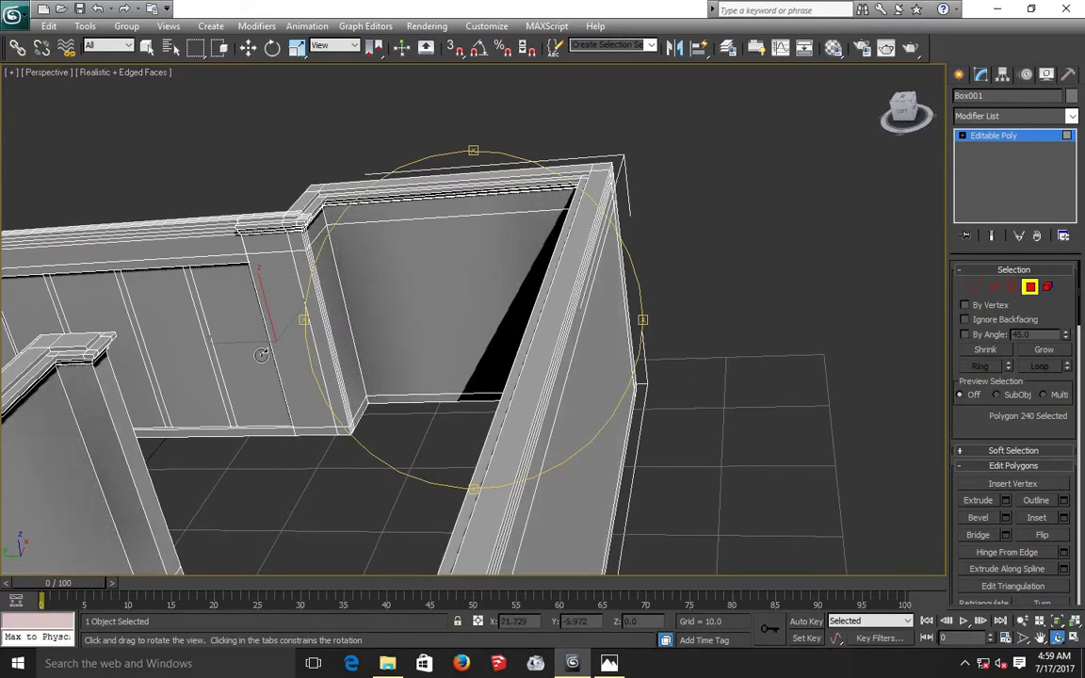
Step: Frame the selected wall and pan along it to show the thin vertical strips close up
{"action": "key", "text": "z"}
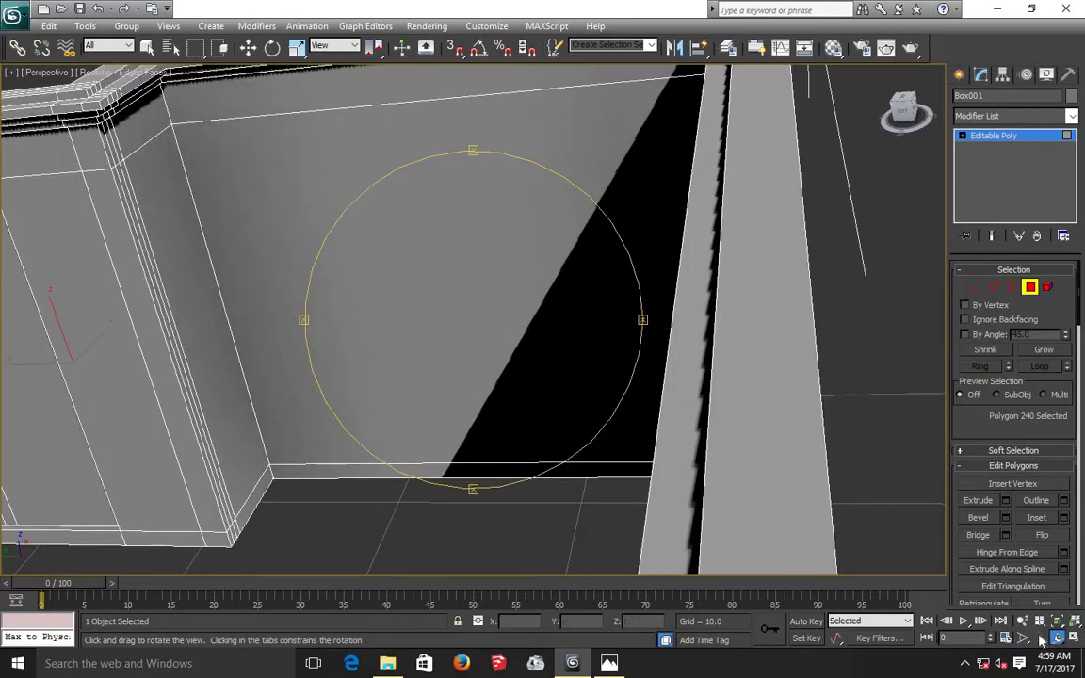
{"action": "left_click", "coordinate": [1040, 639]}
{"action": "mouse_move", "coordinate": [479, 381]}
{"action": "left_mouse_down"}
{"action": "mouse_move", "coordinate": [683, 374]}
{"action": "mouse_move", "coordinate": [404, 373]}
{"action": "mouse_move", "coordinate": [443, 346]}
{"action": "mouse_move", "coordinate": [455, 363]}
{"action": "left_mouse_up"}
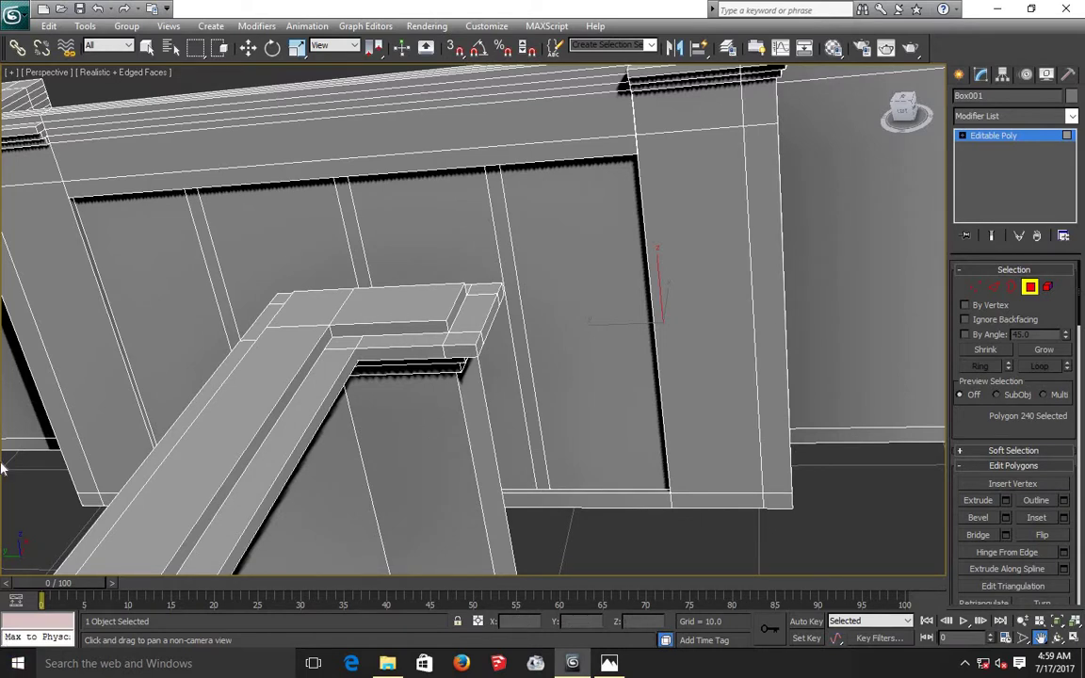
{"action": "left_click", "coordinate": [247, 47]}
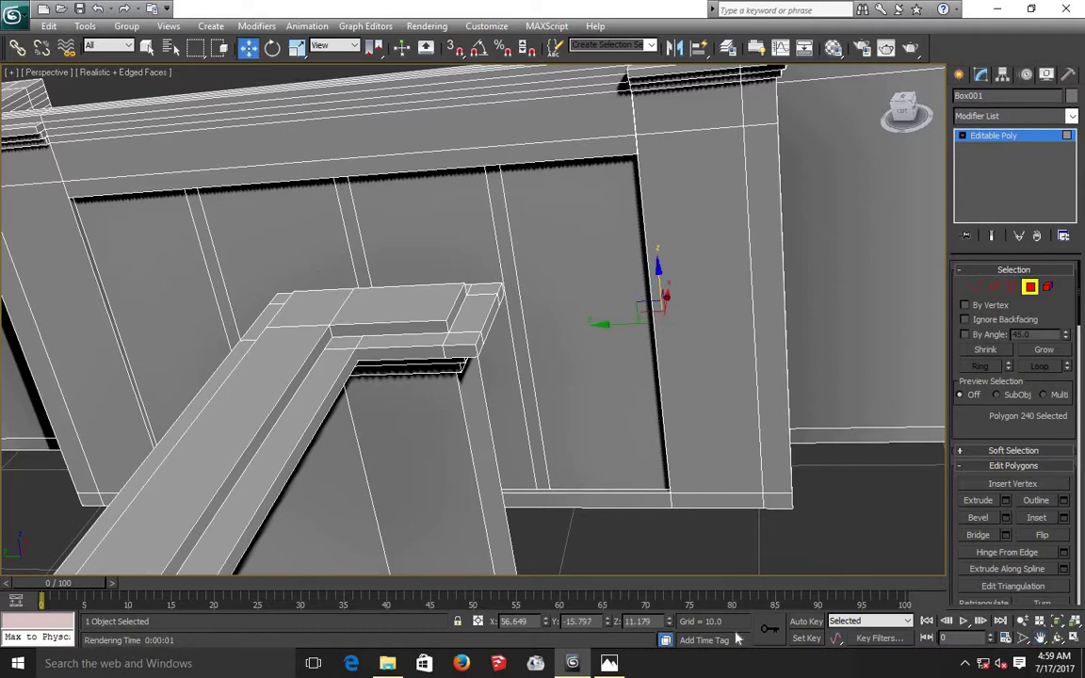
Step: Select three thin vertical strip polygons on the paneled wall
{"action": "left_click", "coordinate": [544, 424]}
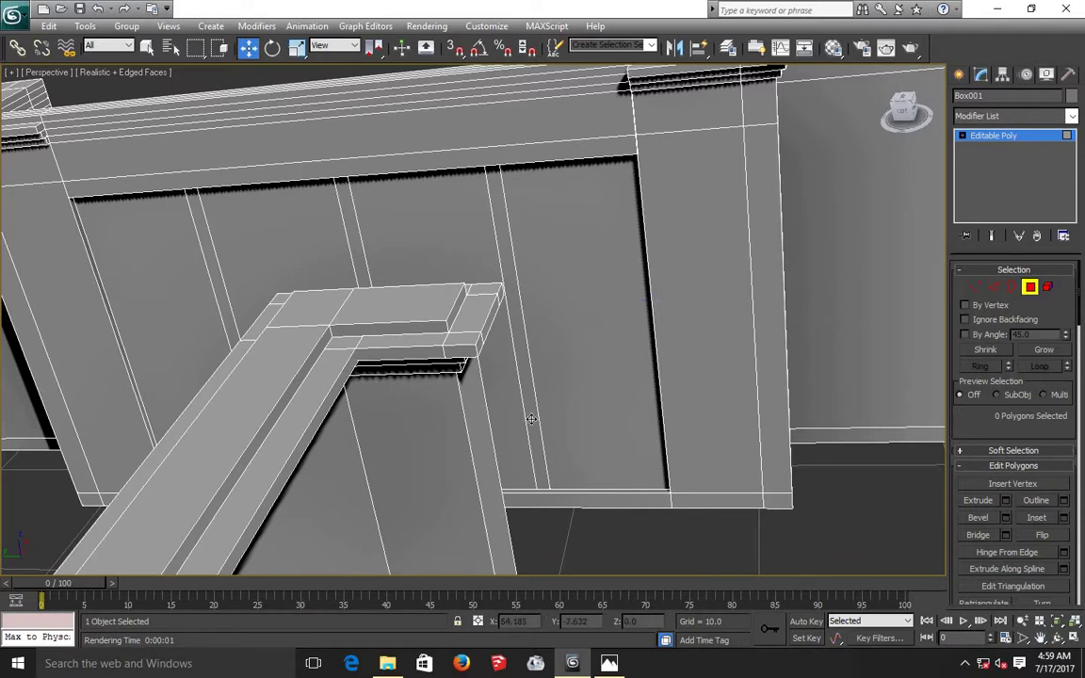
{"action": "left_click", "coordinate": [531, 419]}
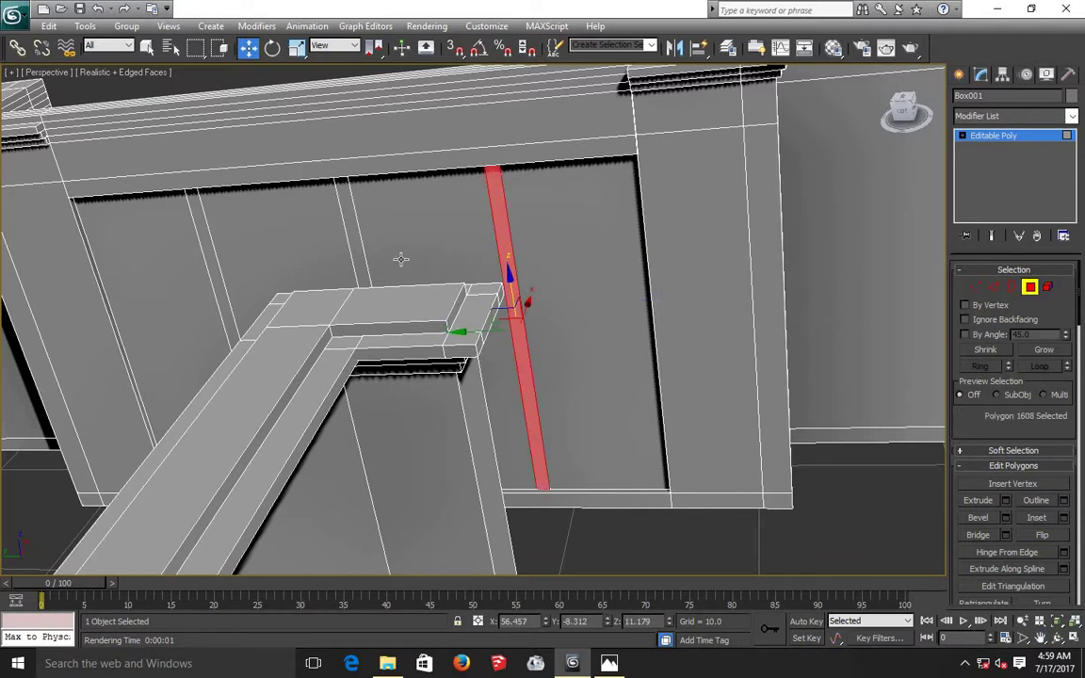
{"action": "left_click", "coordinate": [350, 236], "text": "ctrl"}
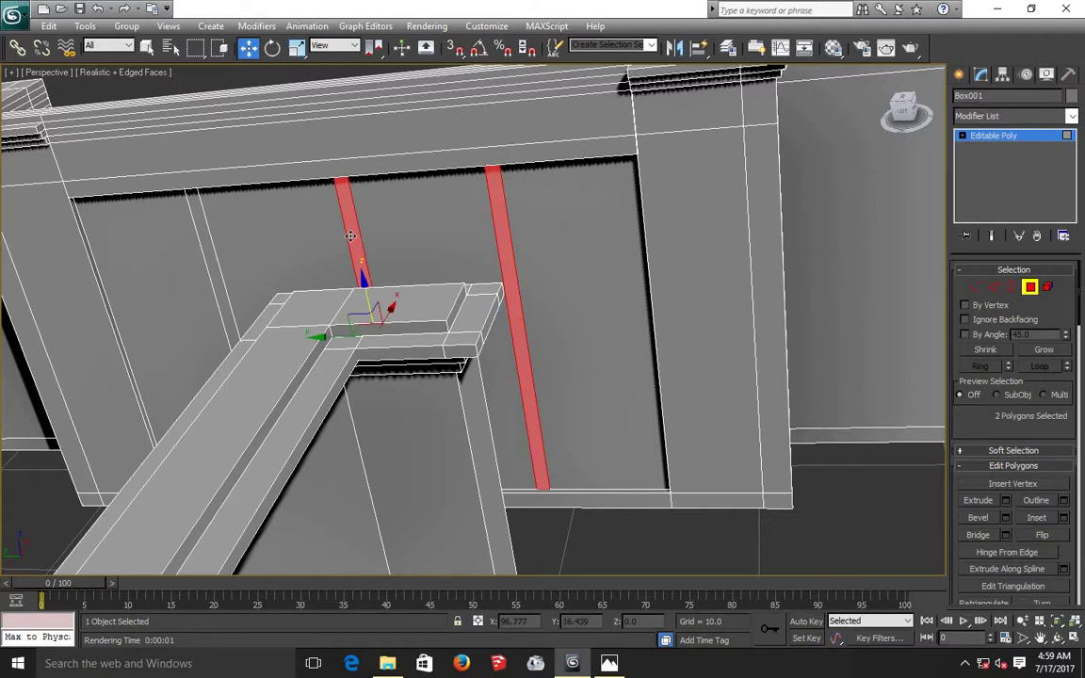
{"action": "left_click", "coordinate": [214, 270], "text": "ctrl"}
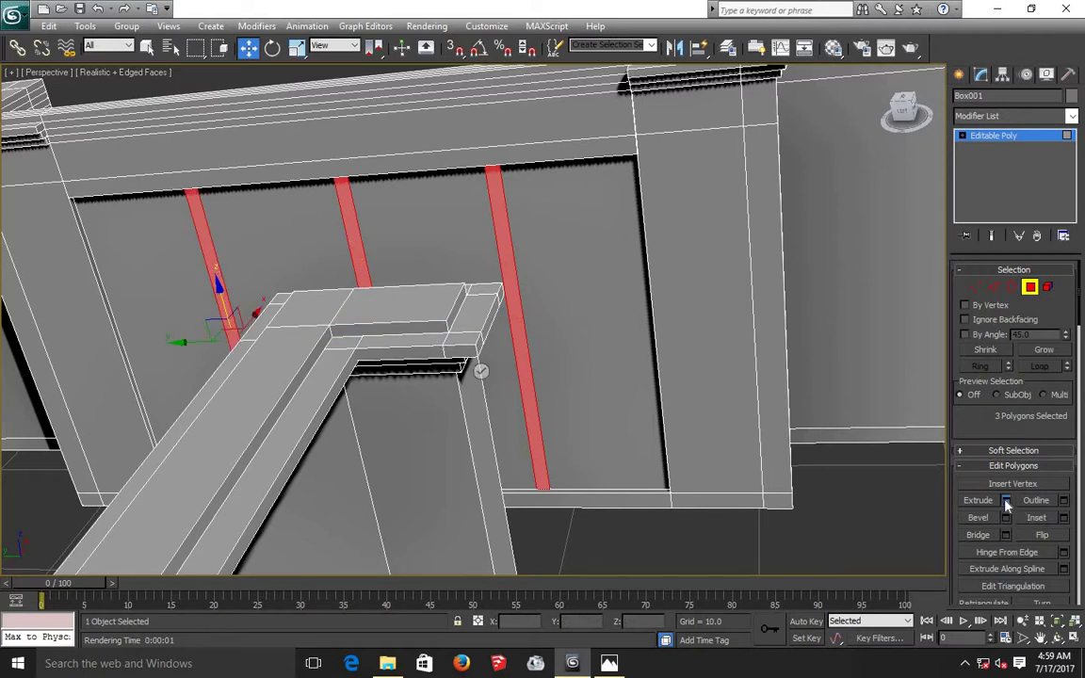
Step: Extrude the three strips outward by about 0.148 to form raised ribs
{"action": "key", "text": "shift+e"}
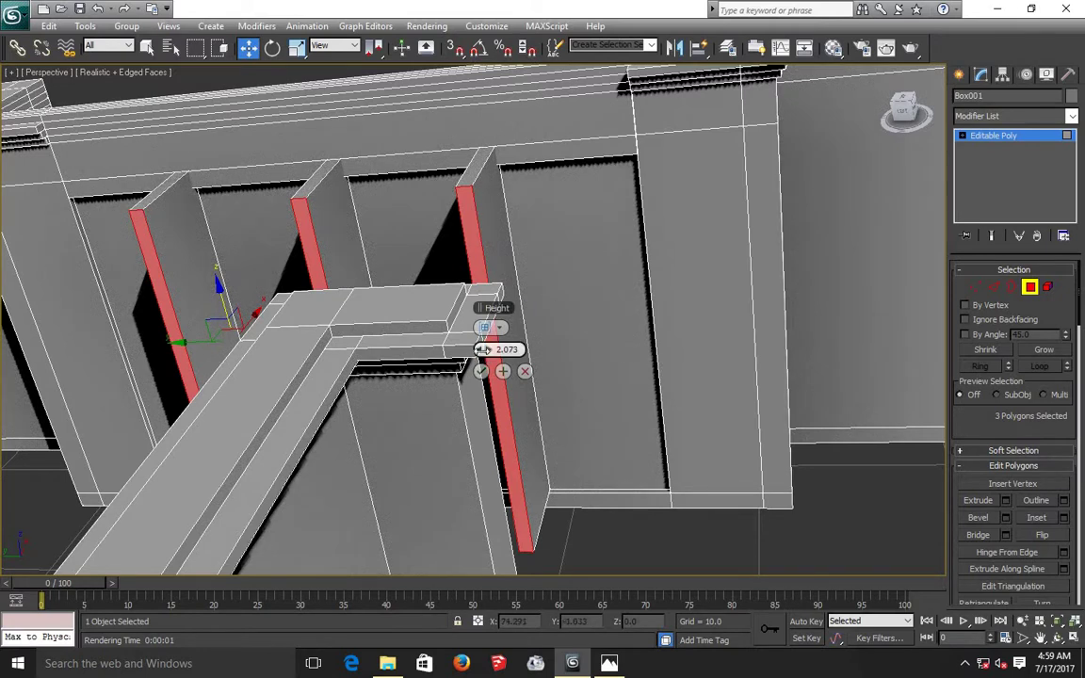
{"action": "left_click_drag", "start_coordinate": [482, 349], "coordinate": [482, 358]}
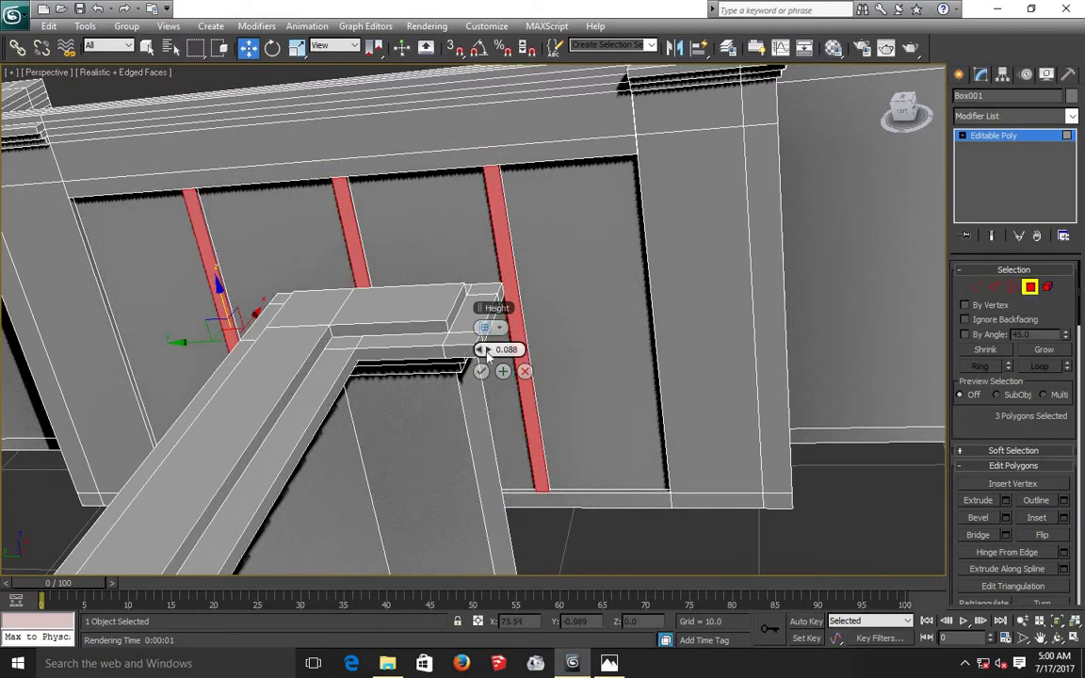
{"action": "left_click_drag", "start_coordinate": [487, 352], "coordinate": [484, 348]}
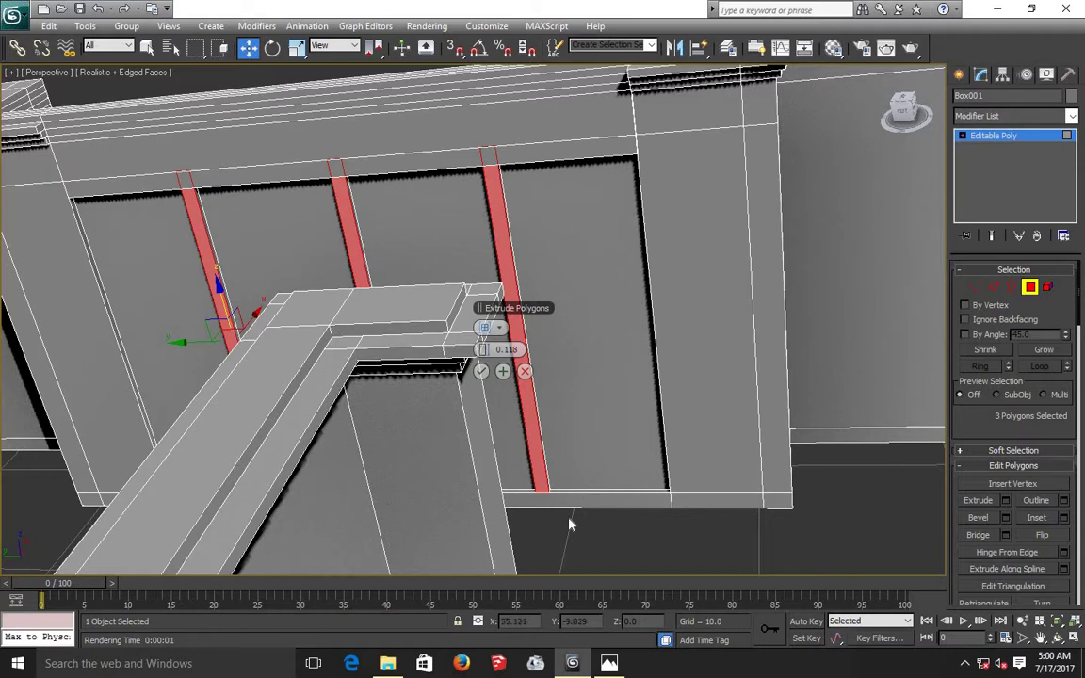
{"action": "scroll", "coordinate": [570, 525], "scroll_direction": "up", "scroll_amount": 5}
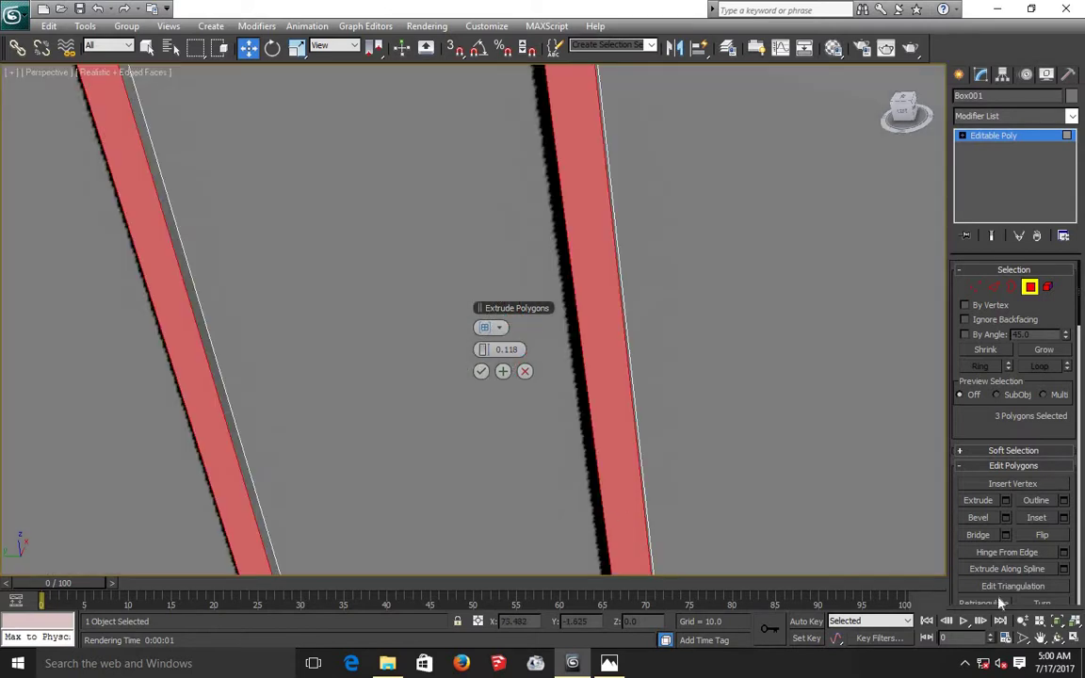
{"action": "left_click", "coordinate": [1040, 638]}
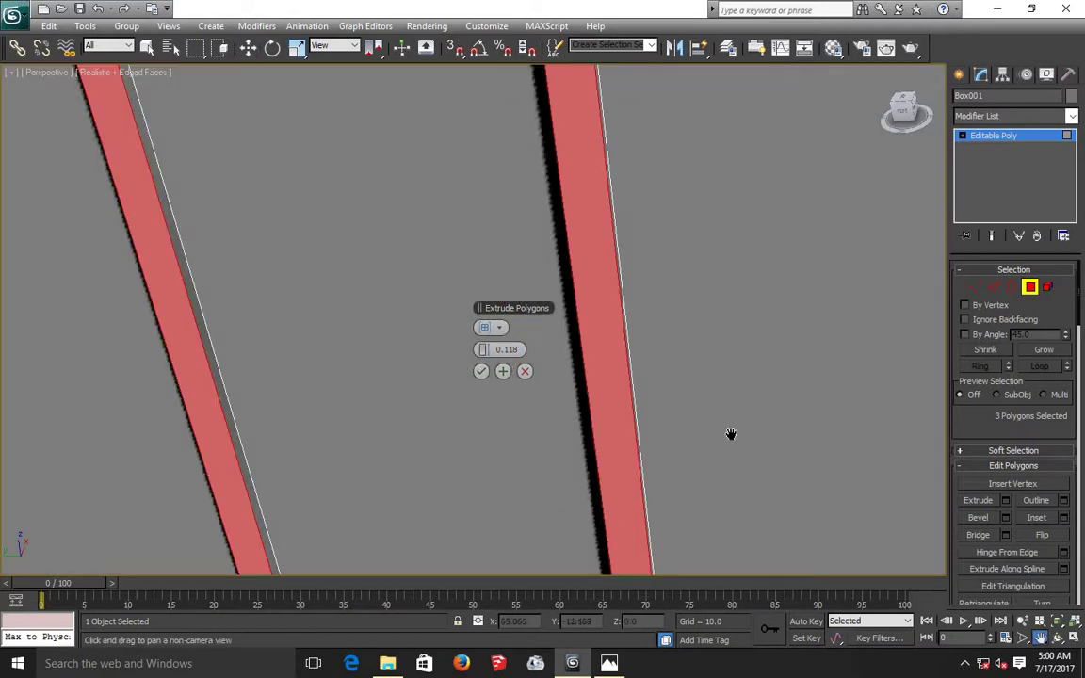
{"action": "left_click_drag", "start_coordinate": [729, 434], "coordinate": [709, 386]}
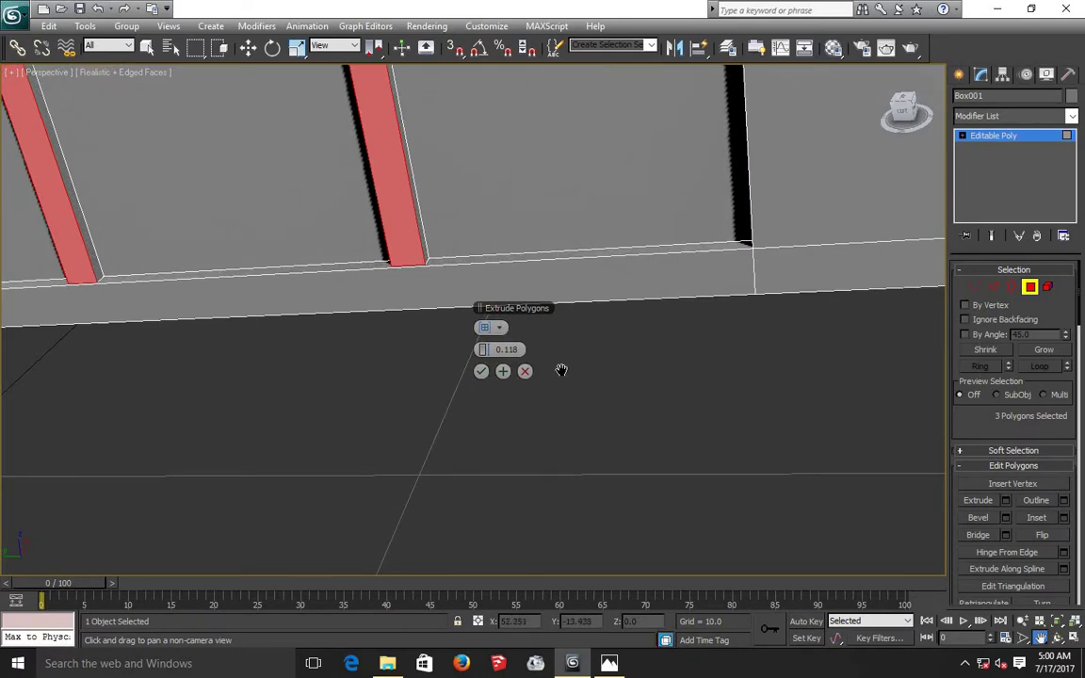
{"action": "left_click", "coordinate": [487, 350]}
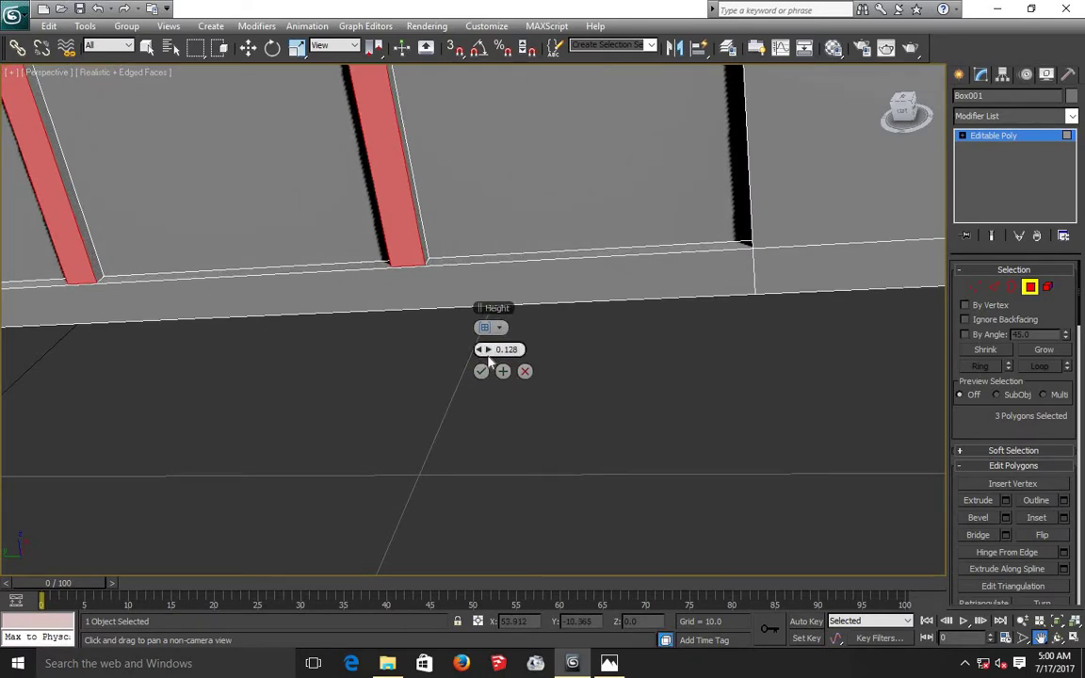
{"action": "left_click", "coordinate": [486, 349]}
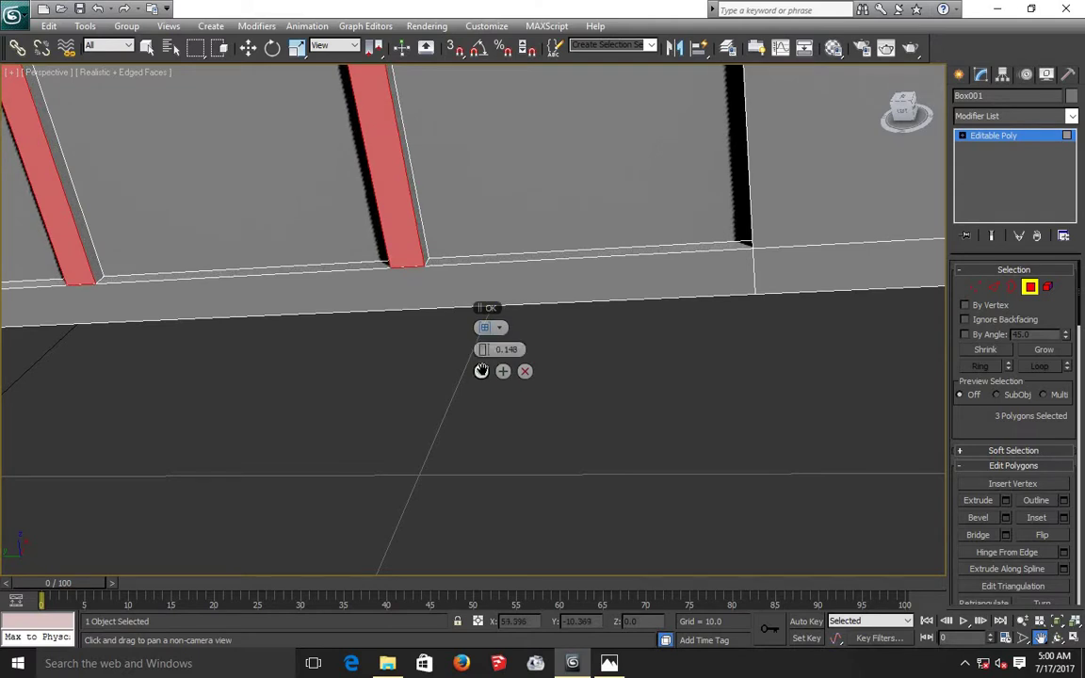
{"action": "left_click", "coordinate": [481, 371]}
{"action": "scroll", "coordinate": [481, 369], "scroll_direction": "down", "scroll_amount": 3}
{"action": "scroll", "coordinate": [482, 369], "scroll_direction": "down", "scroll_amount": 3}
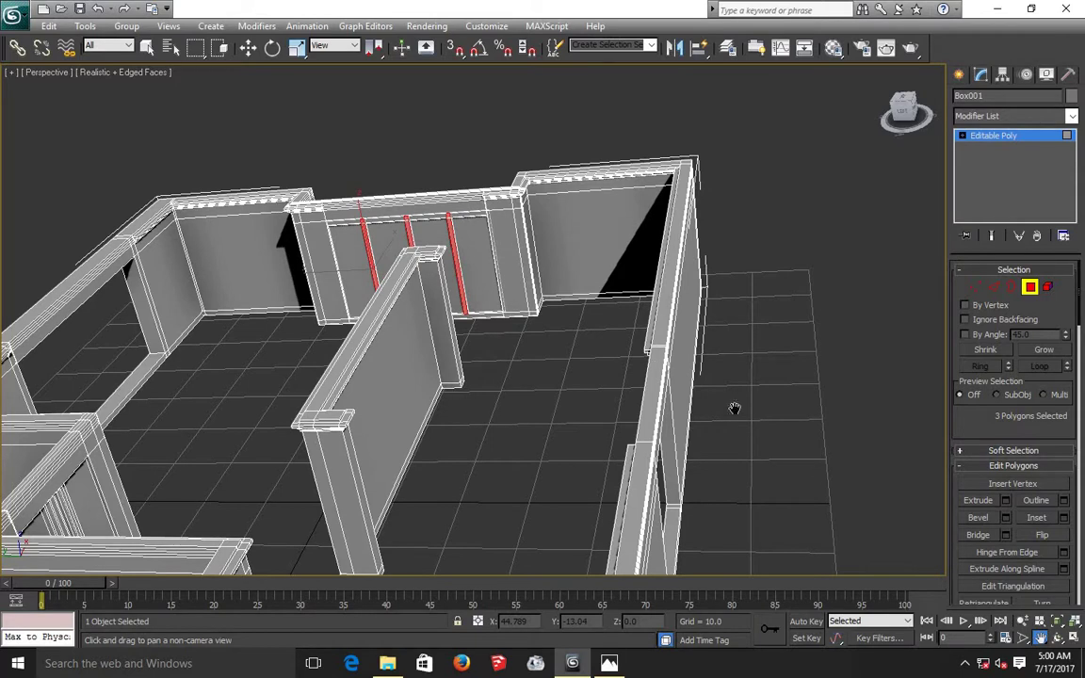
Step: Orbit and zoom to look closely at the wall base where it meets the floor
{"action": "left_click", "coordinate": [1057, 638]}
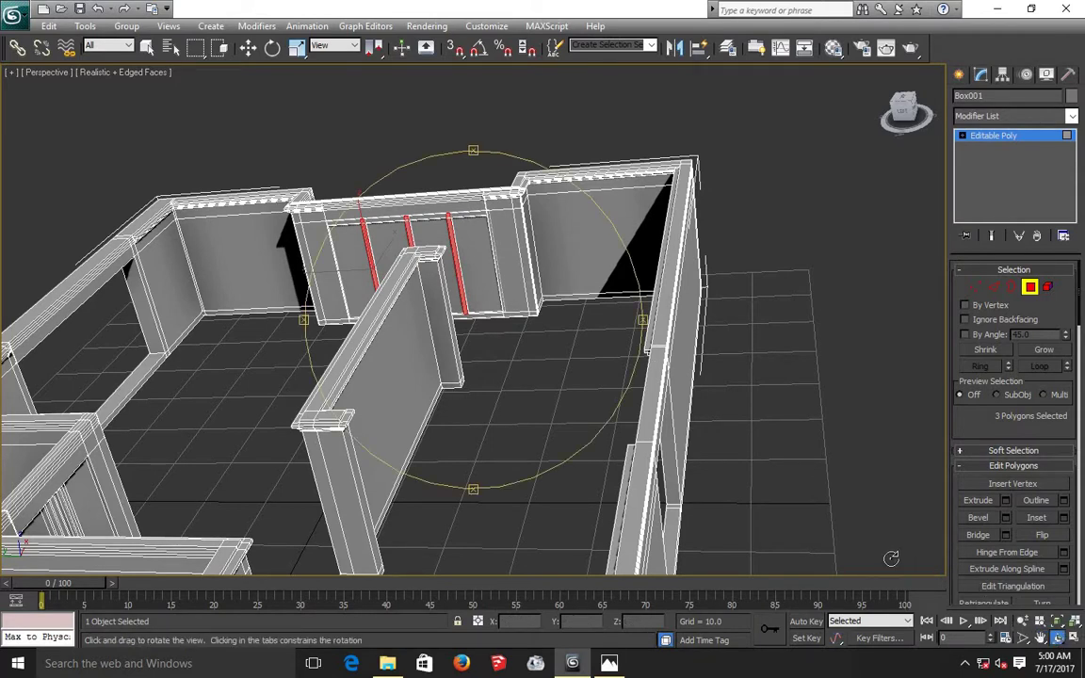
{"action": "mouse_move", "coordinate": [564, 354]}
{"action": "left_mouse_down"}
{"action": "mouse_move", "coordinate": [509, 364]}
{"action": "mouse_move", "coordinate": [370, 359]}
{"action": "left_mouse_up"}
{"action": "scroll", "coordinate": [363, 359], "scroll_direction": "down", "scroll_amount": 3}
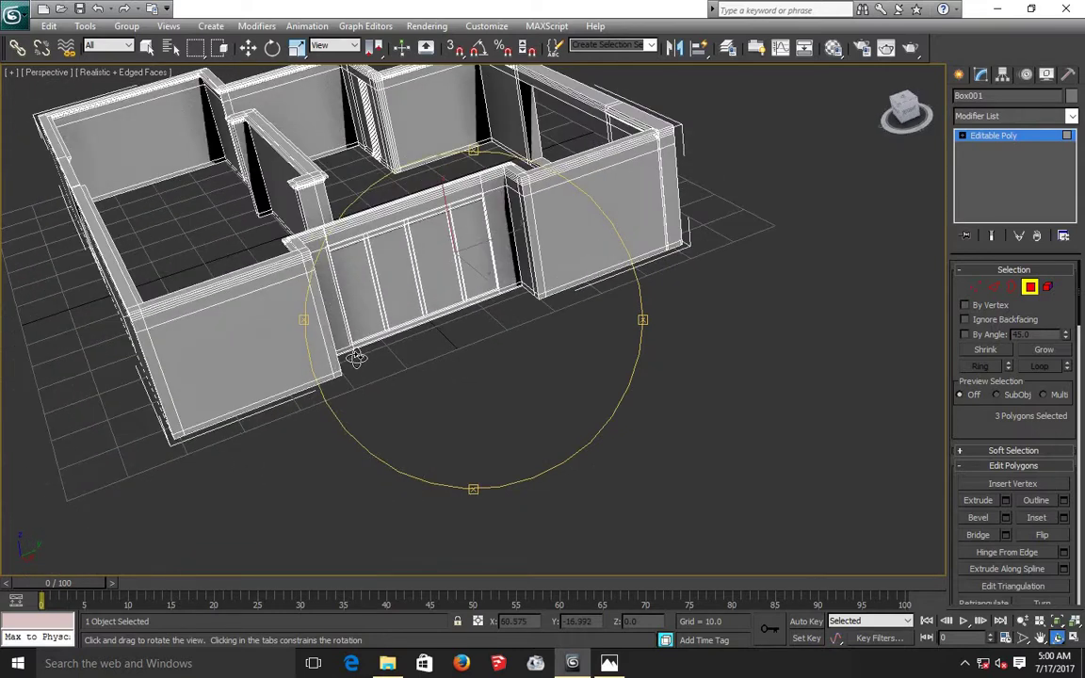
{"action": "scroll", "coordinate": [354, 352], "scroll_direction": "up", "scroll_amount": 8}
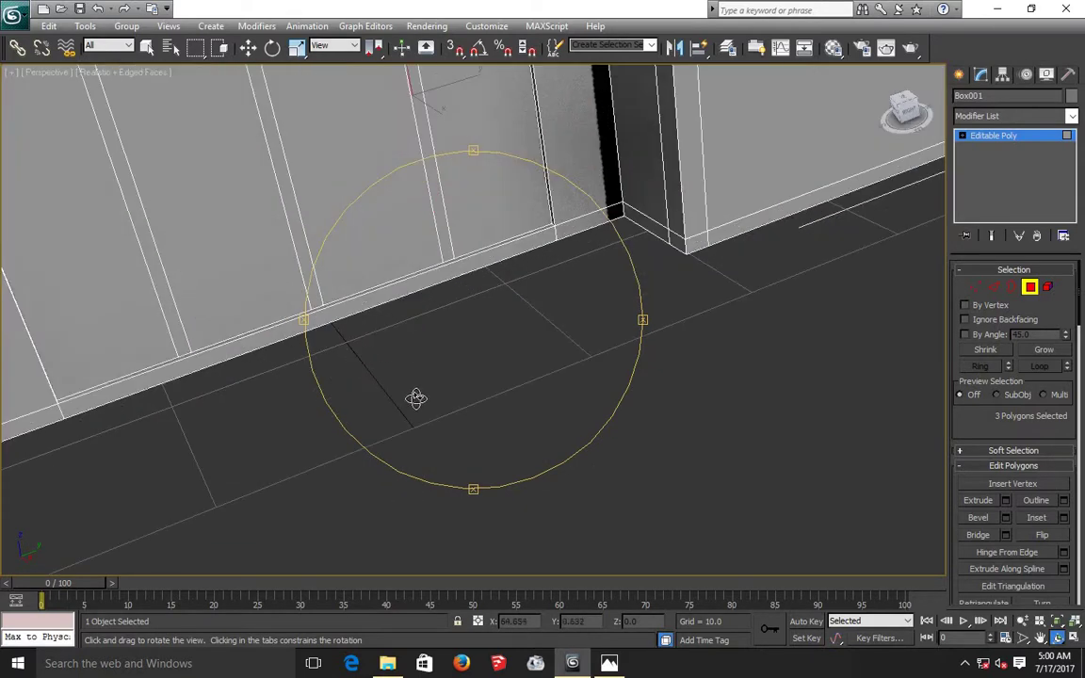
{"action": "left_click_drag", "start_coordinate": [373, 360], "coordinate": [377, 364]}
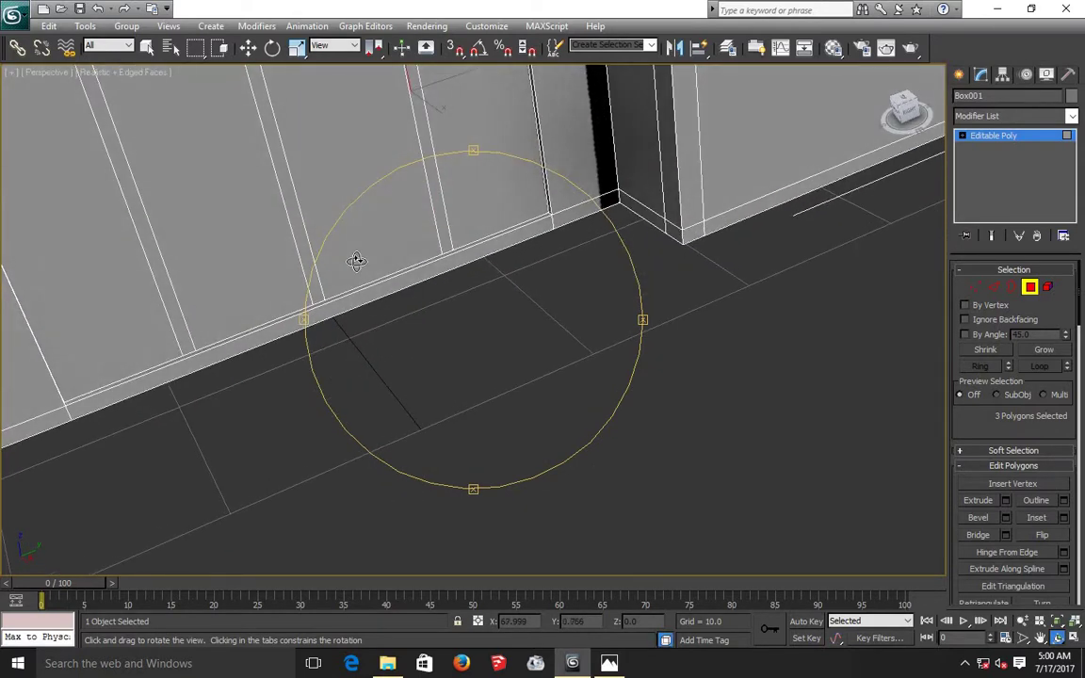
Step: Extrude three more lower vertical wall strips outward by 0.148, then deselect
{"action": "left_click", "coordinate": [248, 47]}
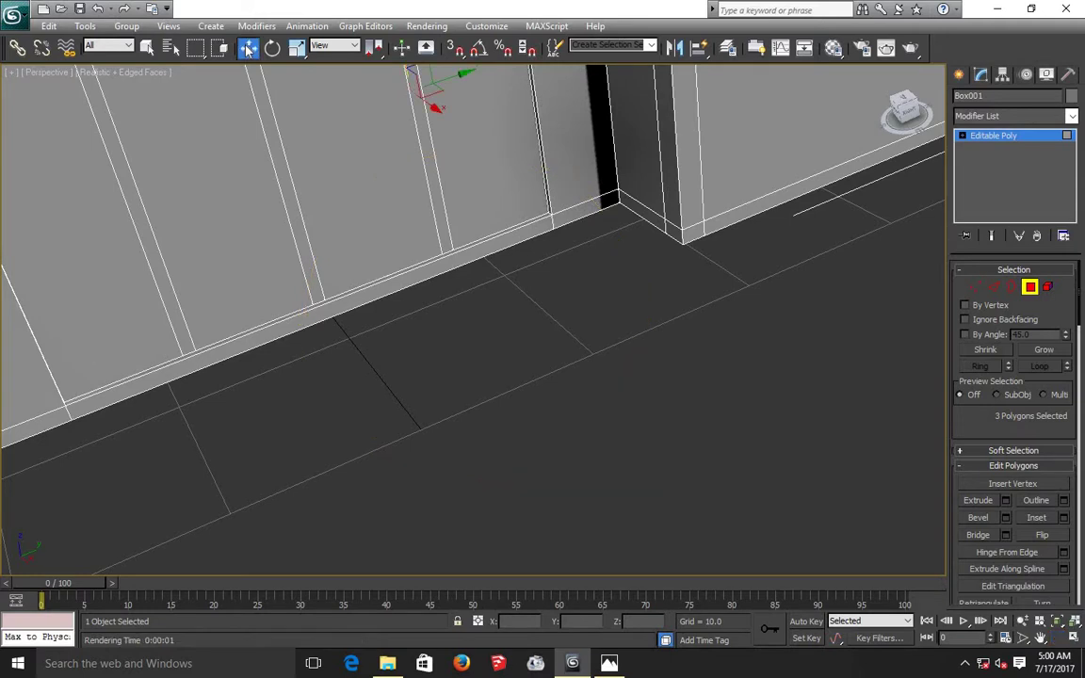
{"action": "left_click", "coordinate": [162, 270]}
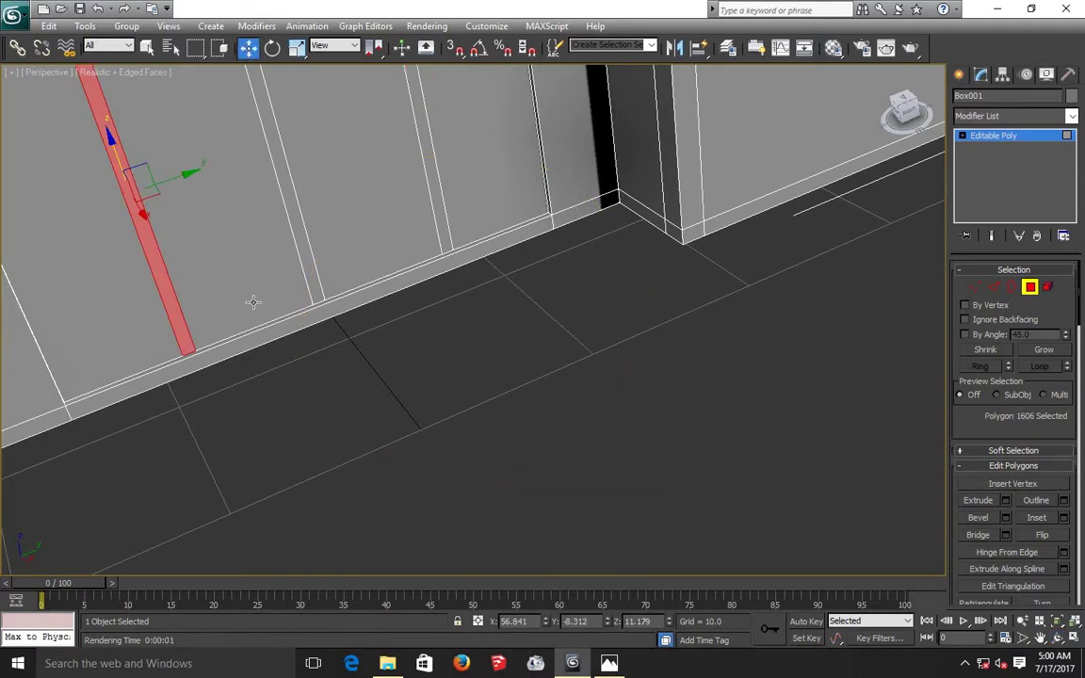
{"action": "left_click", "coordinate": [318, 298], "text": "ctrl"}
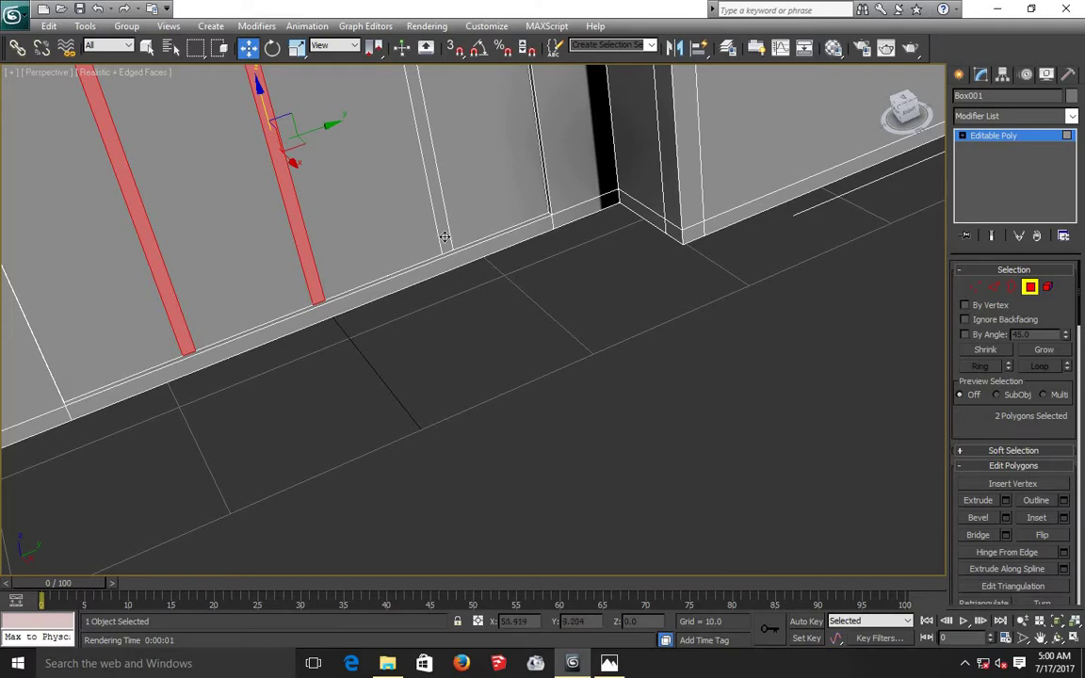
{"action": "left_click", "coordinate": [445, 236], "text": "ctrl"}
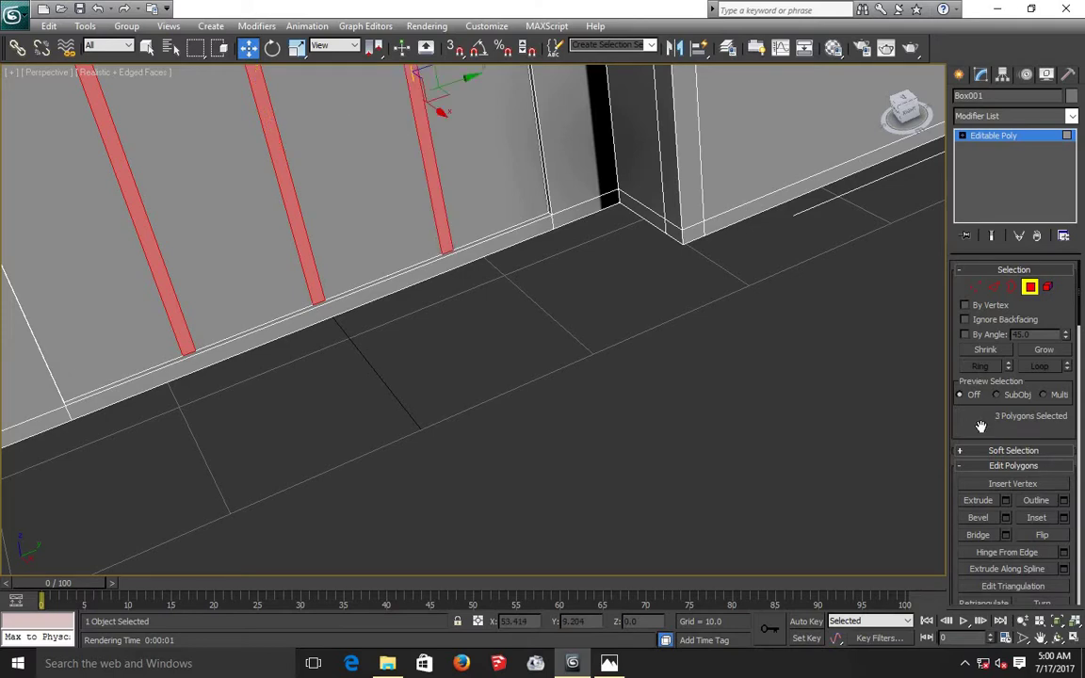
{"action": "left_click", "coordinate": [1005, 501]}
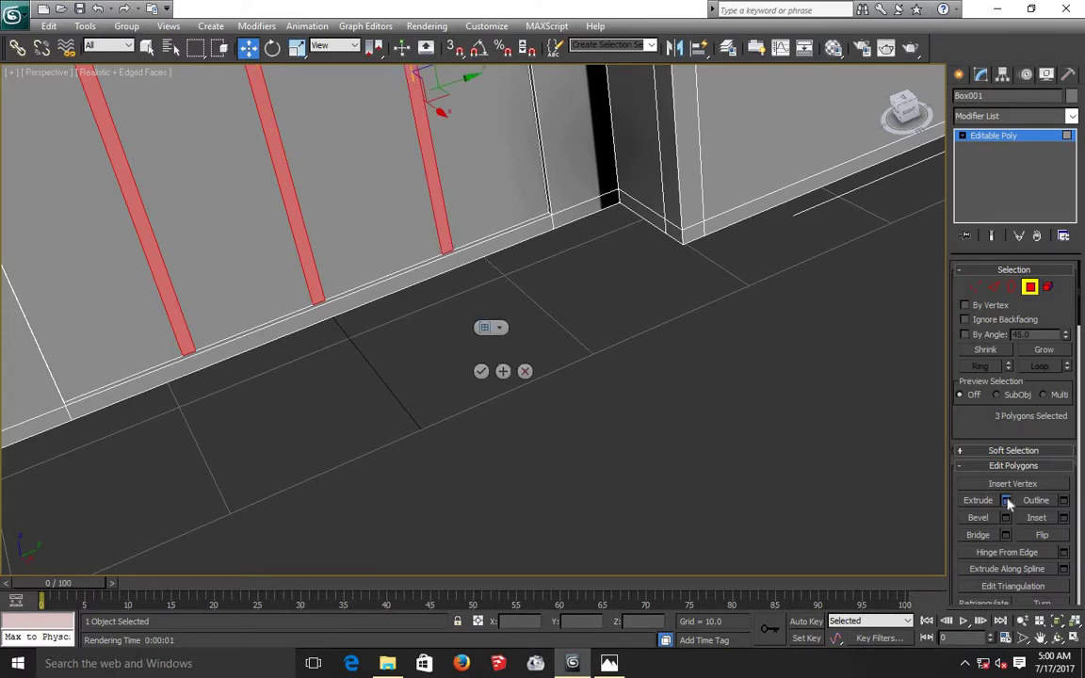
{"action": "left_click", "coordinate": [481, 371]}
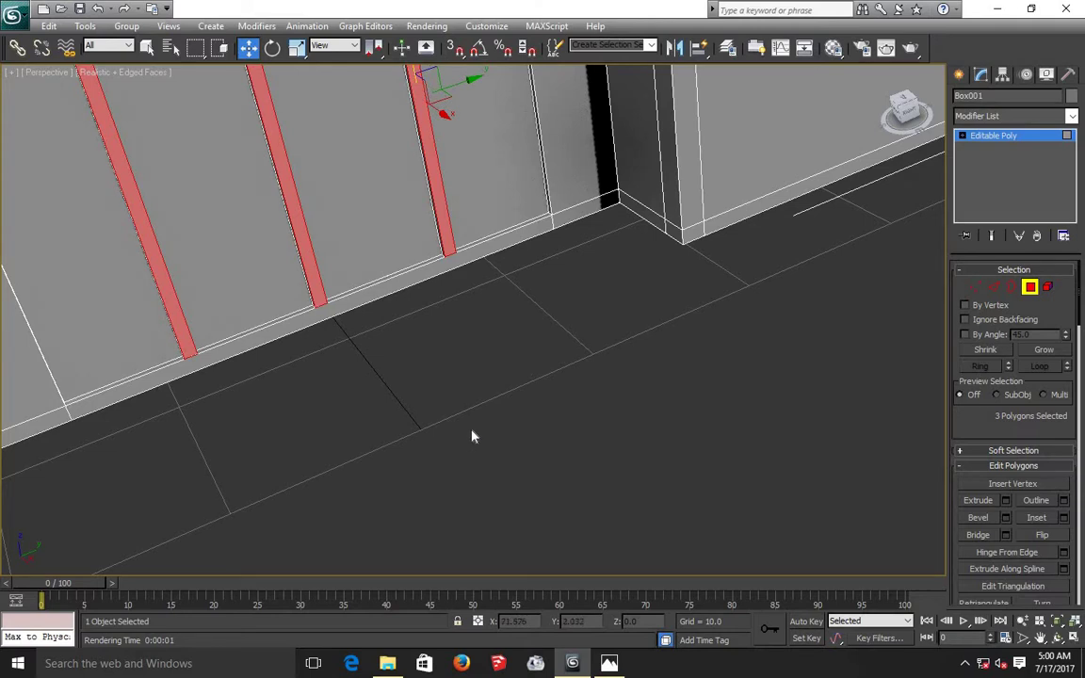
{"action": "left_click", "coordinate": [473, 436]}
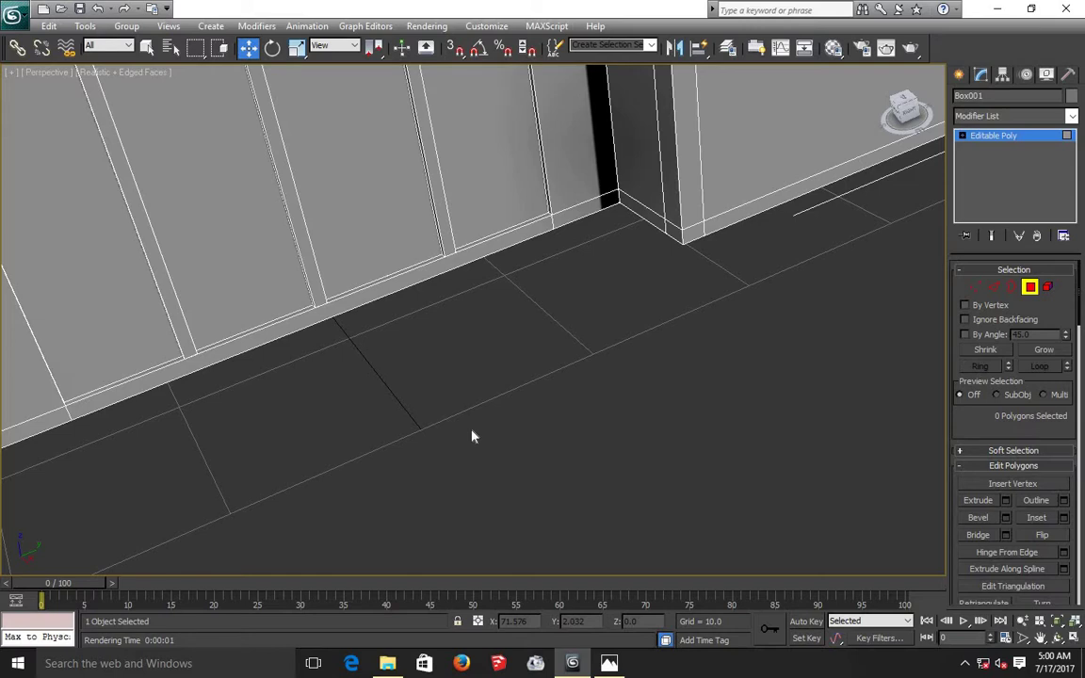
Step: Orbit, pan and zoom close to the base of the door wall with its dark panels and pillars
{"action": "scroll", "coordinate": [480, 415], "scroll_direction": "down", "scroll_amount": 3}
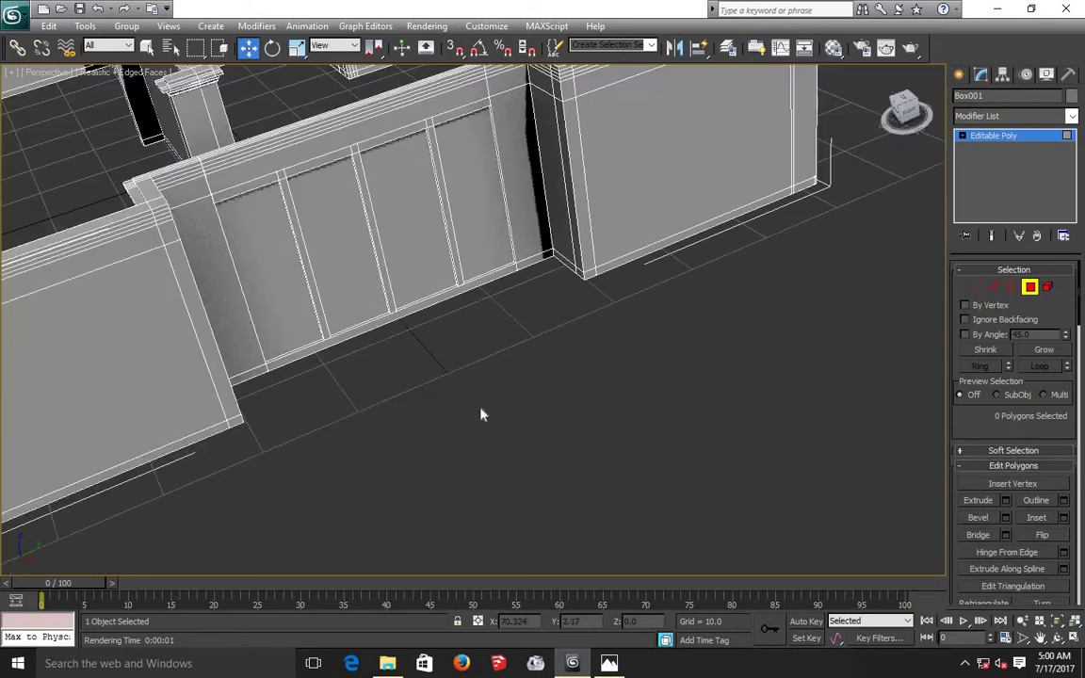
{"action": "left_click", "coordinate": [1056, 638]}
{"action": "mouse_move", "coordinate": [424, 308]}
{"action": "left_mouse_down"}
{"action": "mouse_move", "coordinate": [477, 308]}
{"action": "mouse_move", "coordinate": [585, 336]}
{"action": "left_mouse_up"}
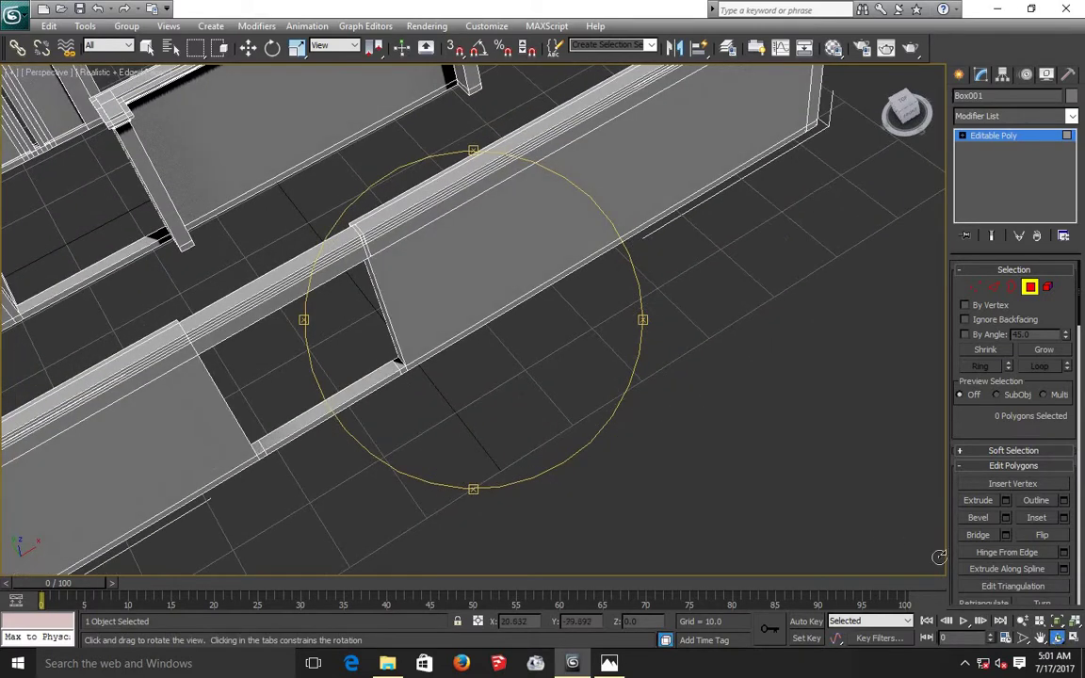
{"action": "left_click", "coordinate": [1041, 638]}
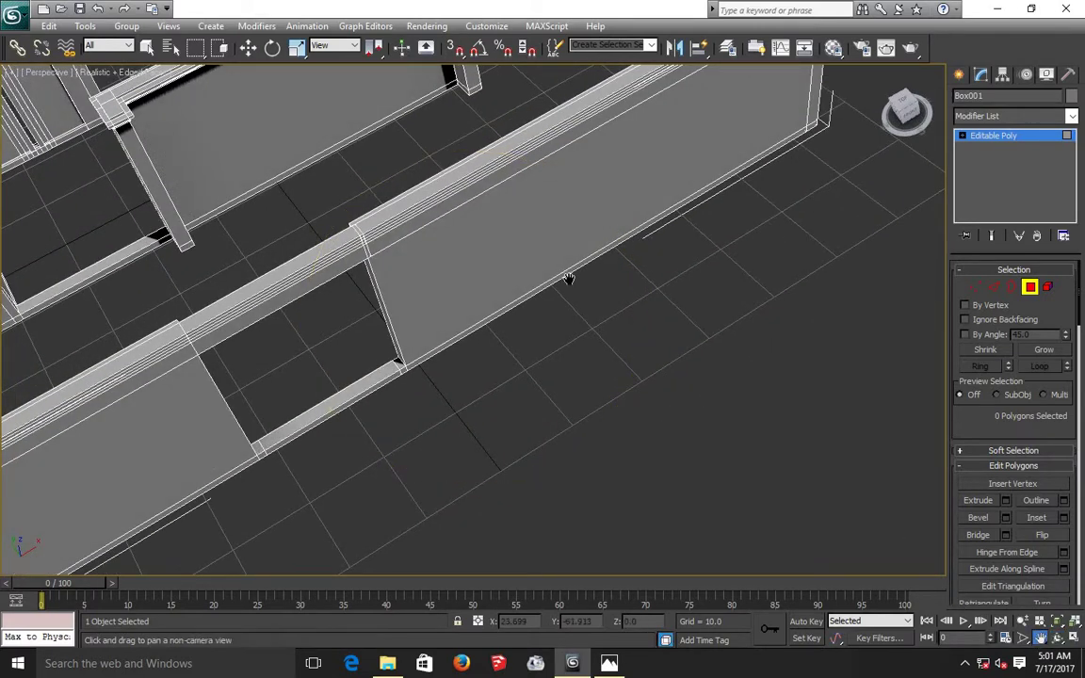
{"action": "mouse_move", "coordinate": [517, 305]}
{"action": "left_mouse_down"}
{"action": "mouse_move", "coordinate": [581, 376]}
{"action": "mouse_move", "coordinate": [598, 431]}
{"action": "mouse_move", "coordinate": [598, 203]}
{"action": "left_mouse_up"}
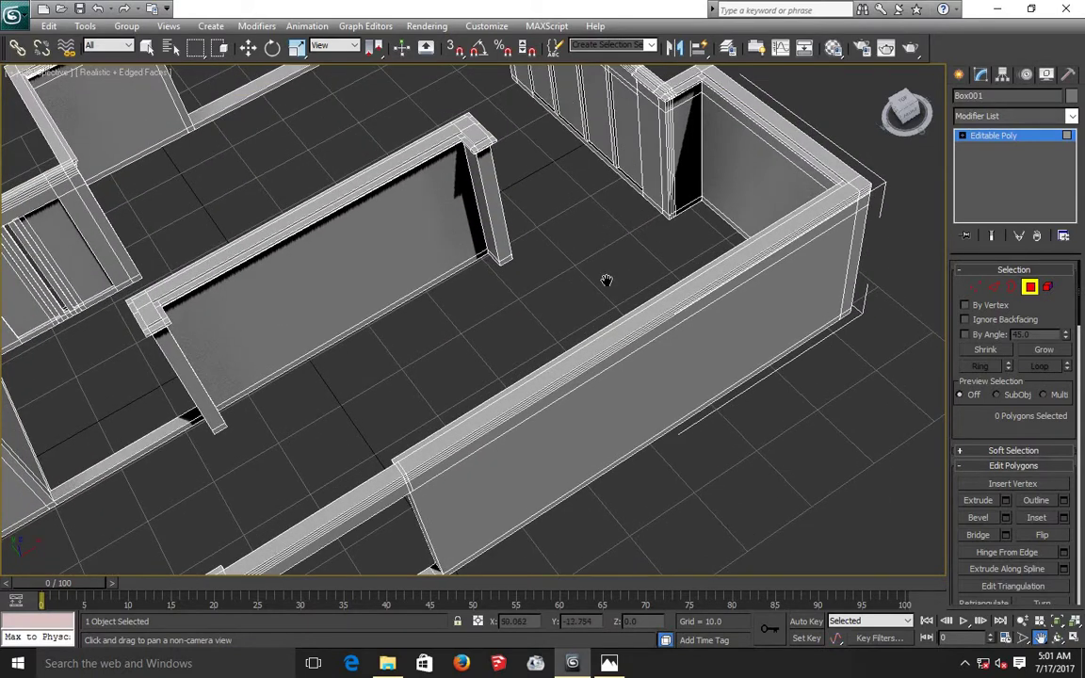
{"action": "mouse_move", "coordinate": [606, 281]}
{"action": "left_mouse_down"}
{"action": "mouse_move", "coordinate": [613, 325]}
{"action": "mouse_move", "coordinate": [582, 353]}
{"action": "mouse_move", "coordinate": [568, 391]}
{"action": "left_mouse_up"}
{"action": "scroll", "coordinate": [613, 311], "scroll_direction": "up", "scroll_amount": 1}
{"action": "scroll", "coordinate": [584, 193], "scroll_direction": "up", "scroll_amount": 3}
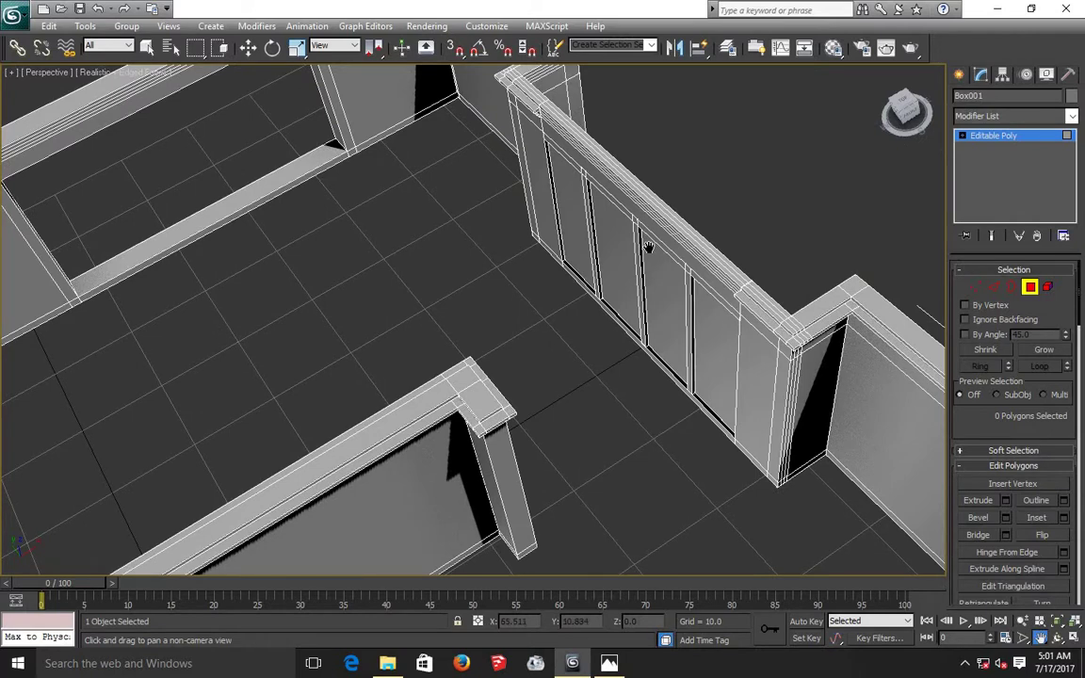
{"action": "scroll", "coordinate": [649, 247], "scroll_direction": "up", "scroll_amount": 2}
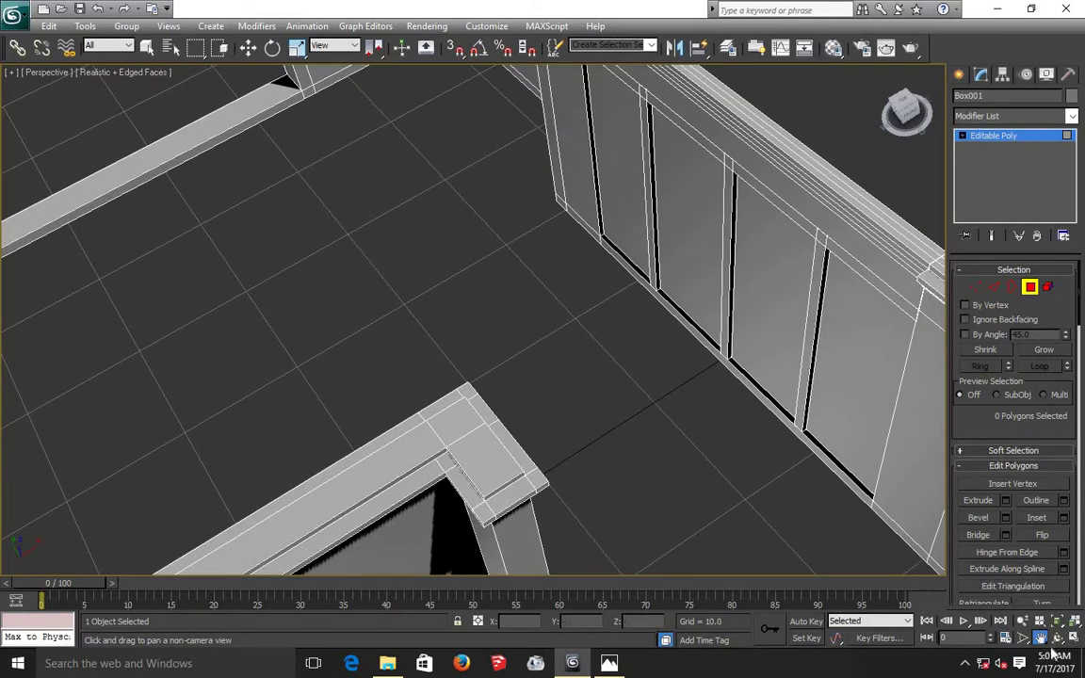
{"action": "left_click", "coordinate": [1059, 640]}
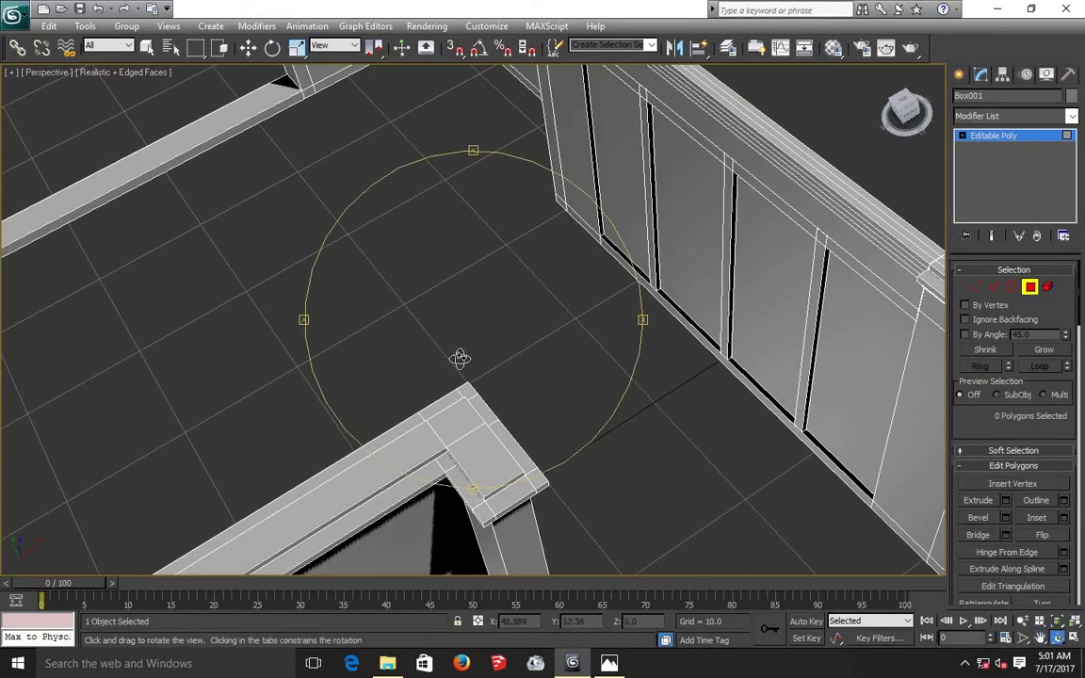
{"action": "left_click_drag", "start_coordinate": [460, 358], "coordinate": [506, 357]}
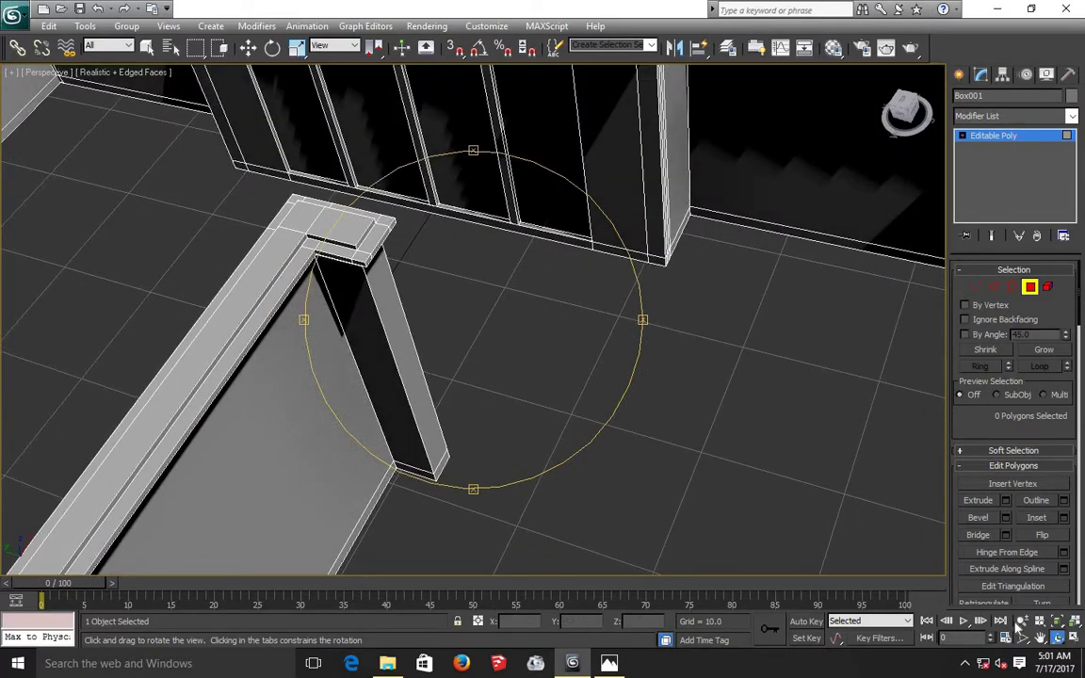
{"action": "left_click", "coordinate": [1040, 639]}
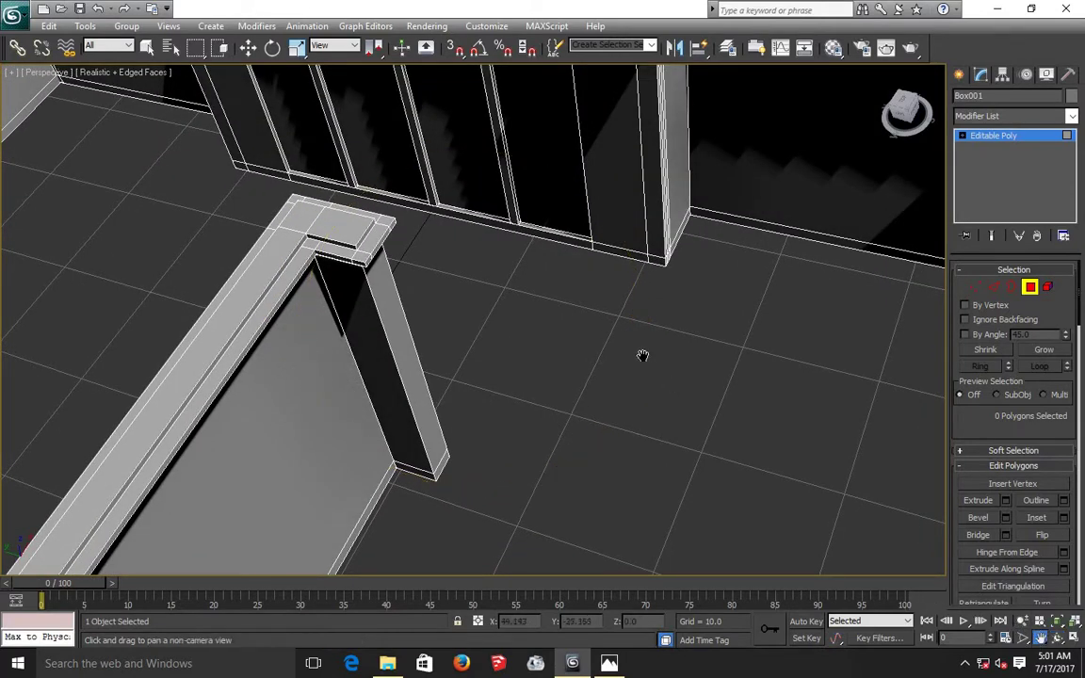
{"action": "mouse_move", "coordinate": [581, 309]}
{"action": "left_mouse_down"}
{"action": "mouse_move", "coordinate": [613, 411]}
{"action": "mouse_move", "coordinate": [518, 521]}
{"action": "left_mouse_up"}
{"action": "scroll", "coordinate": [517, 284], "scroll_direction": "up", "scroll_amount": 3}
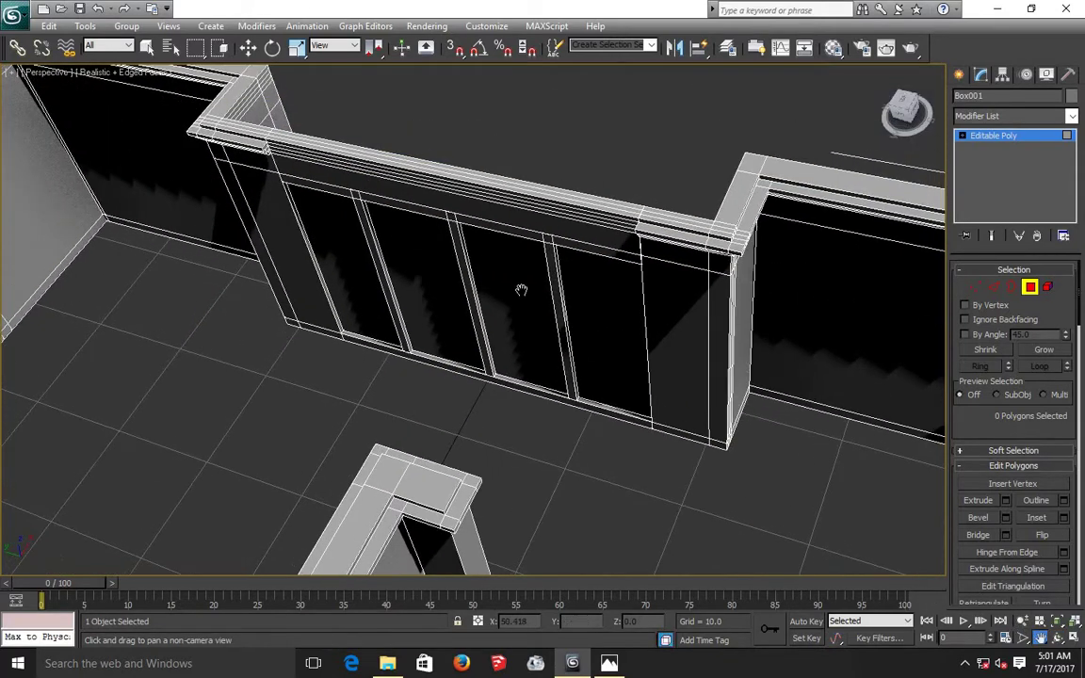
{"action": "scroll", "coordinate": [513, 285], "scroll_direction": "up", "scroll_amount": 2}
{"action": "scroll", "coordinate": [513, 285], "scroll_direction": "up", "scroll_amount": 2}
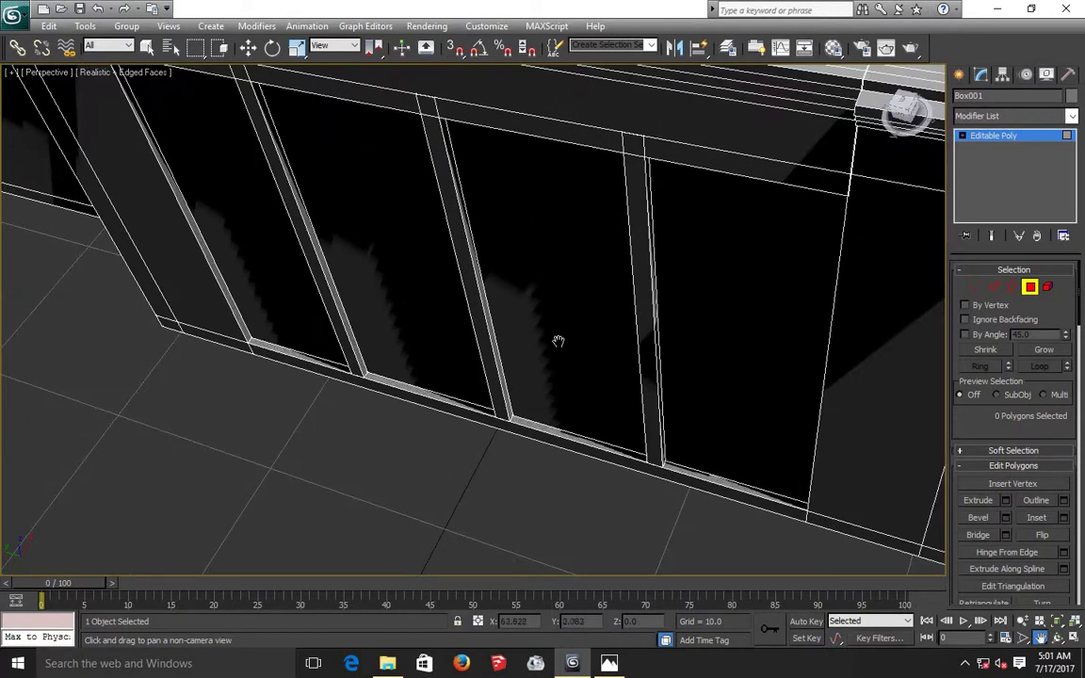
{"action": "left_click_drag", "start_coordinate": [509, 362], "coordinate": [565, 410]}
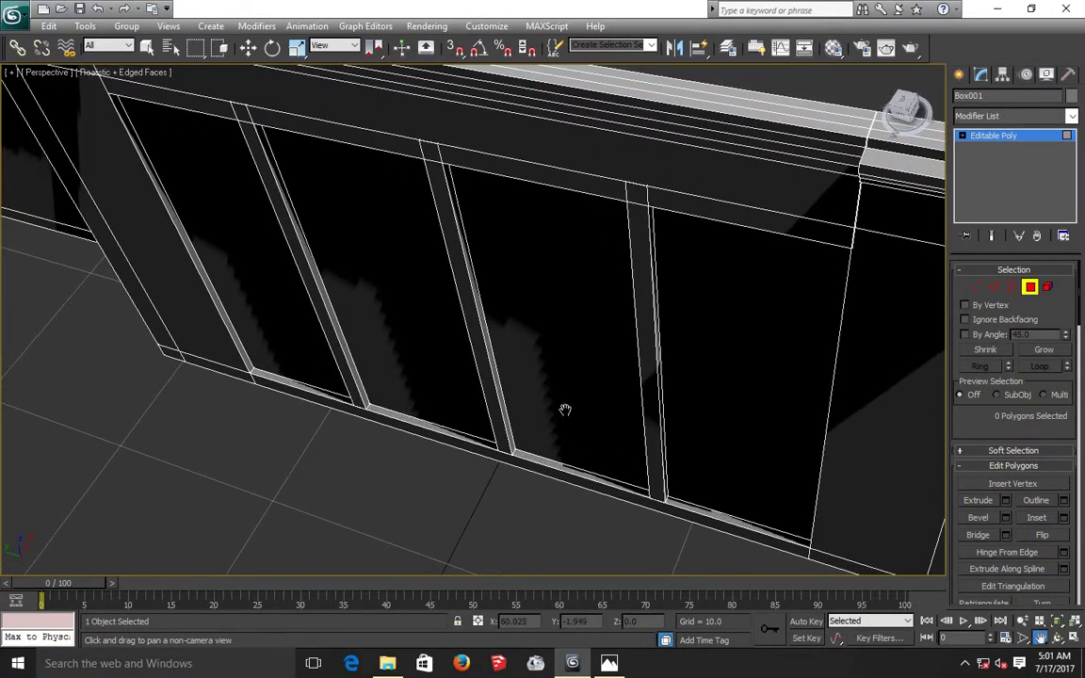
{"action": "scroll", "coordinate": [566, 410], "scroll_direction": "up", "scroll_amount": 2}
{"action": "mouse_move", "coordinate": [501, 465]}
{"action": "left_mouse_down"}
{"action": "mouse_move", "coordinate": [417, 401]}
{"action": "mouse_move", "coordinate": [391, 398]}
{"action": "left_mouse_up"}
Step: Select the ring of 40 pillar edges and connect them with 8 new segments
{"action": "left_click", "coordinate": [996, 290]}
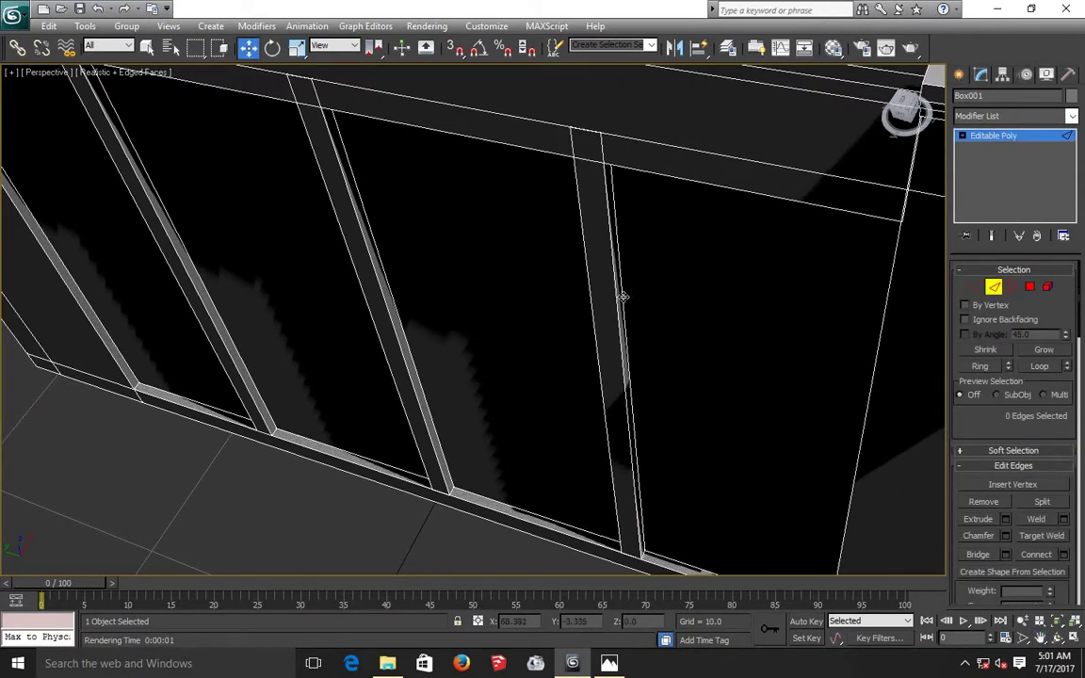
{"action": "left_click", "coordinate": [623, 297]}
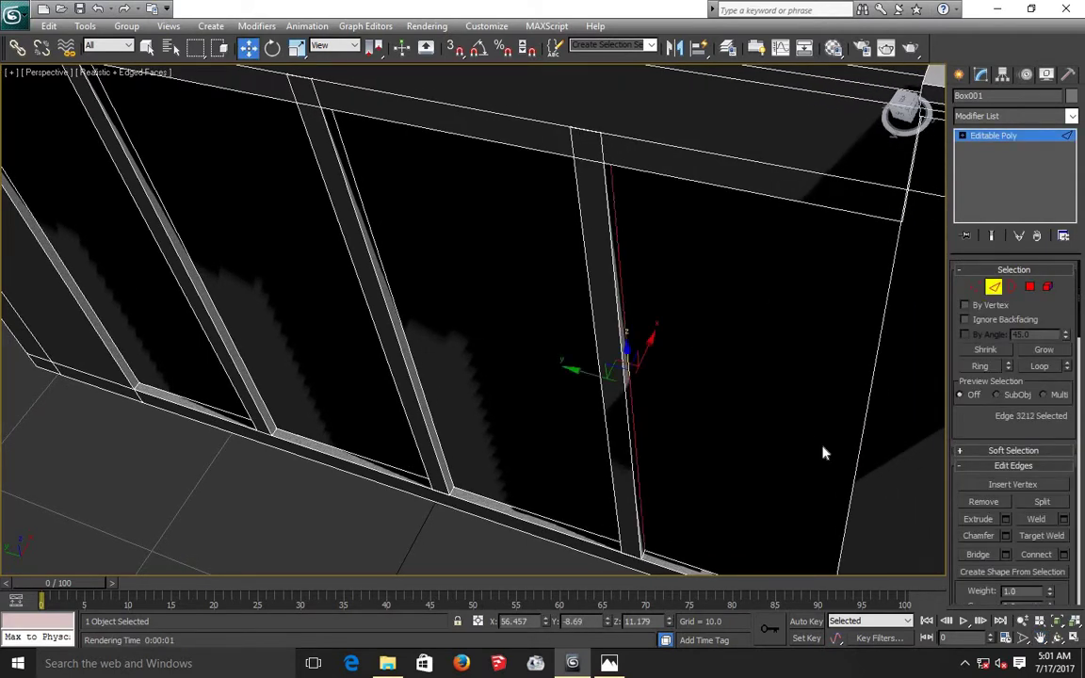
{"action": "left_click", "coordinate": [980, 366]}
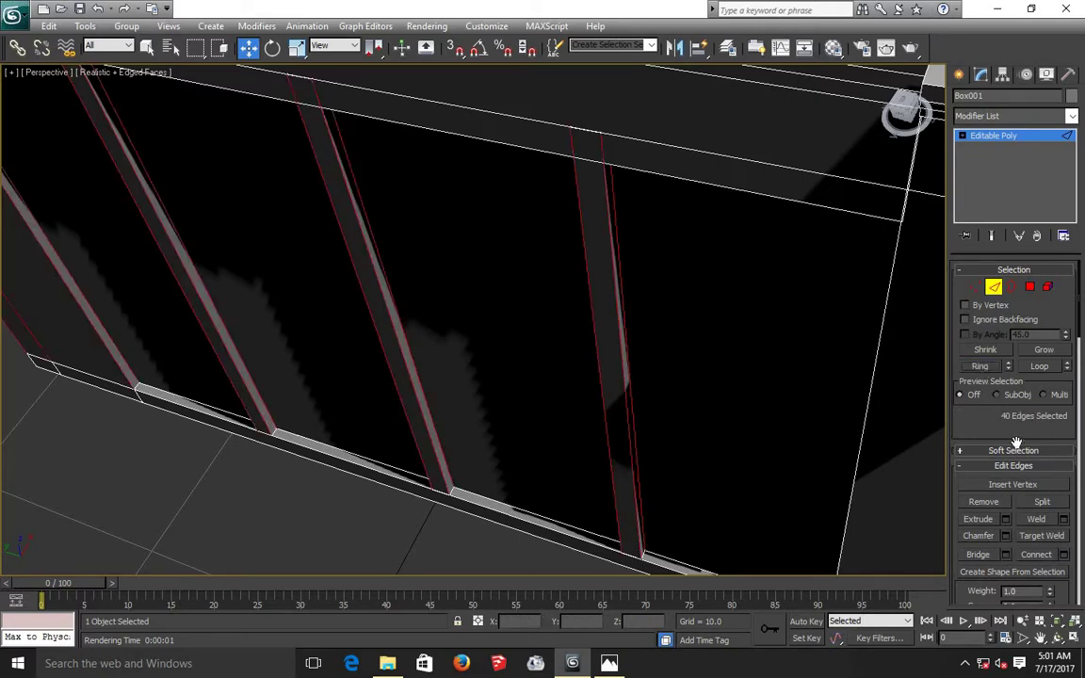
{"action": "left_click", "coordinate": [1065, 557]}
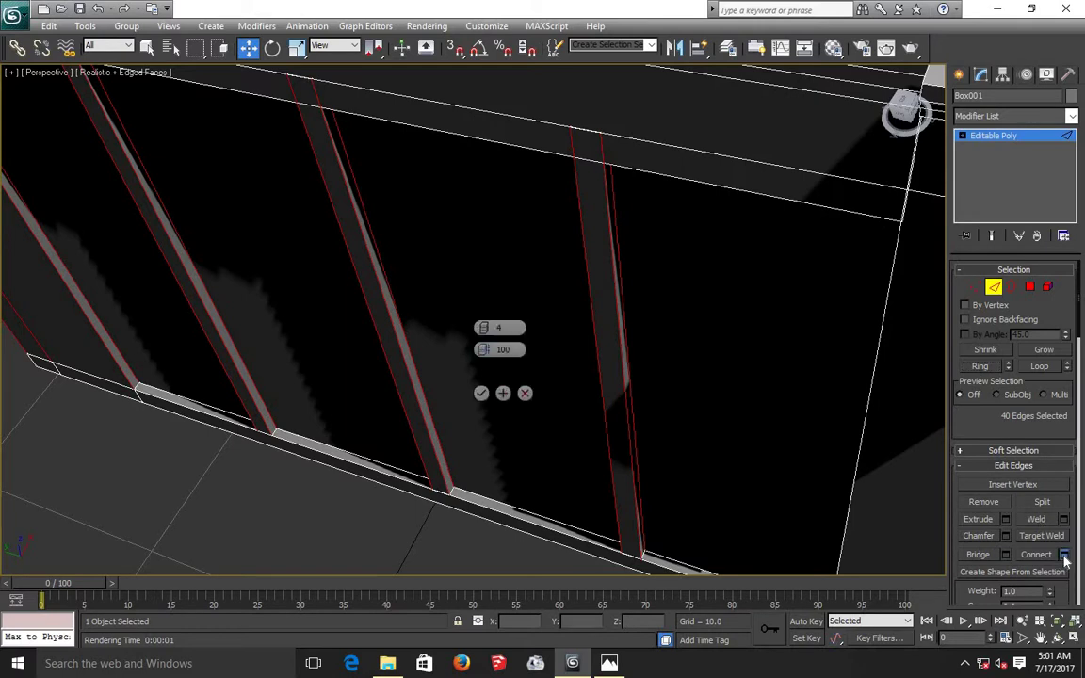
{"action": "left_click", "coordinate": [490, 331]}
{"action": "left_click", "coordinate": [489, 328]}
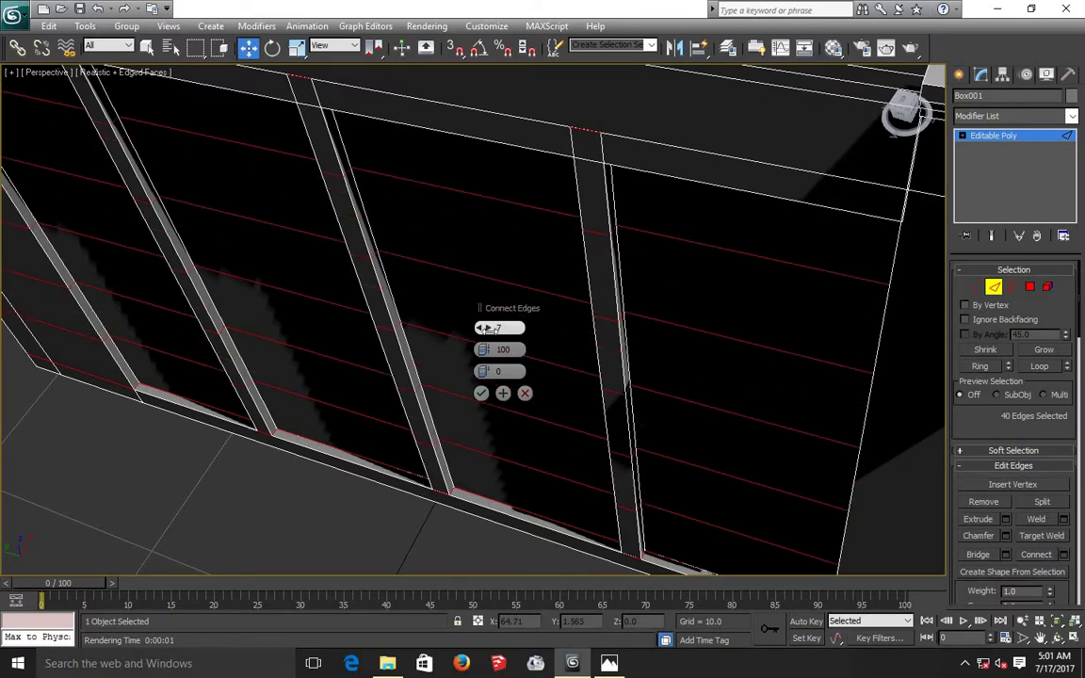
{"action": "left_click", "coordinate": [488, 328]}
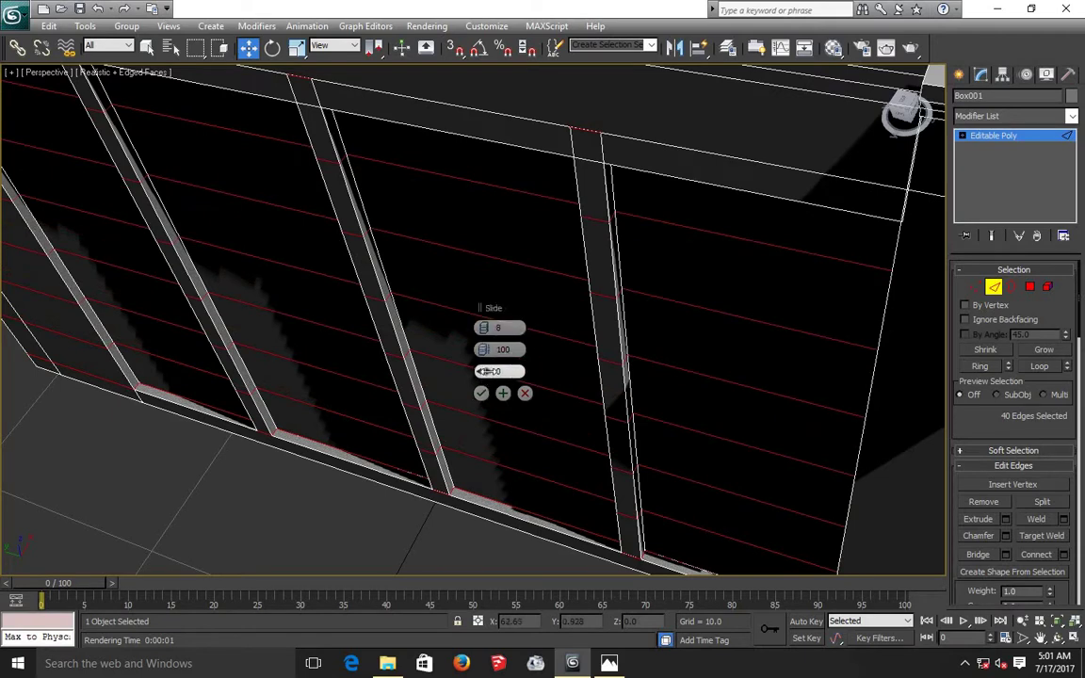
Step: Slide the connecting edges to 46, pinch to -68, and reduce them to 2 segments
{"action": "left_click_drag", "start_coordinate": [497, 371], "coordinate": [614, 377]}
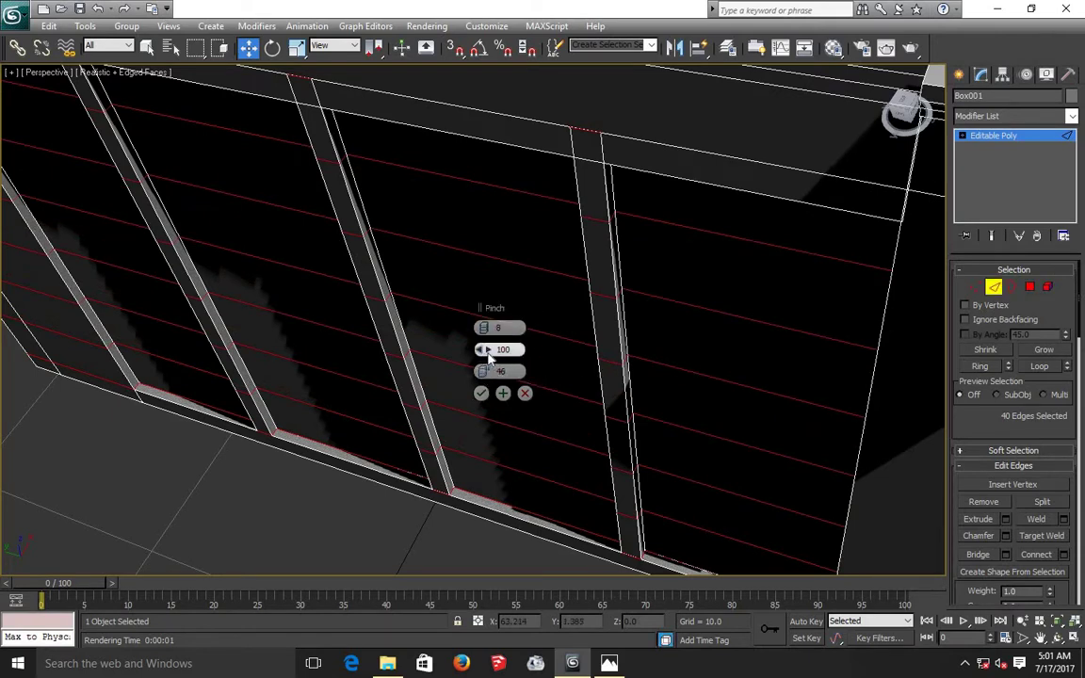
{"action": "mouse_move", "coordinate": [502, 350]}
{"action": "left_mouse_down"}
{"action": "mouse_move", "coordinate": [17, 362]}
{"action": "mouse_move", "coordinate": [1084, 407]}
{"action": "left_mouse_up"}
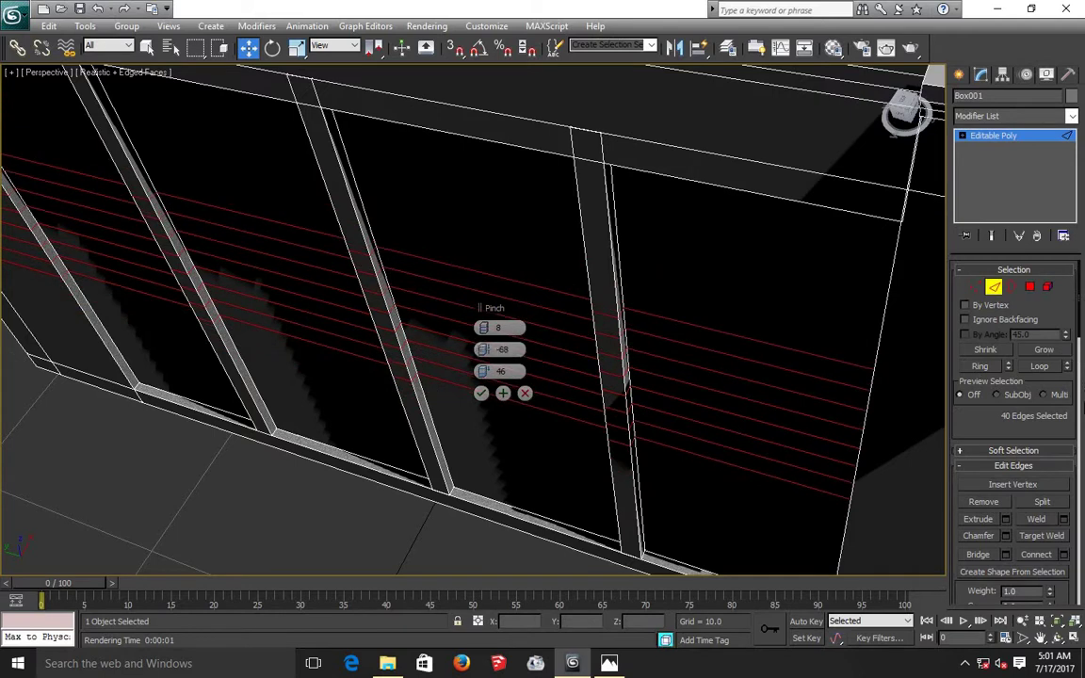
{"action": "left_click", "coordinate": [480, 328]}
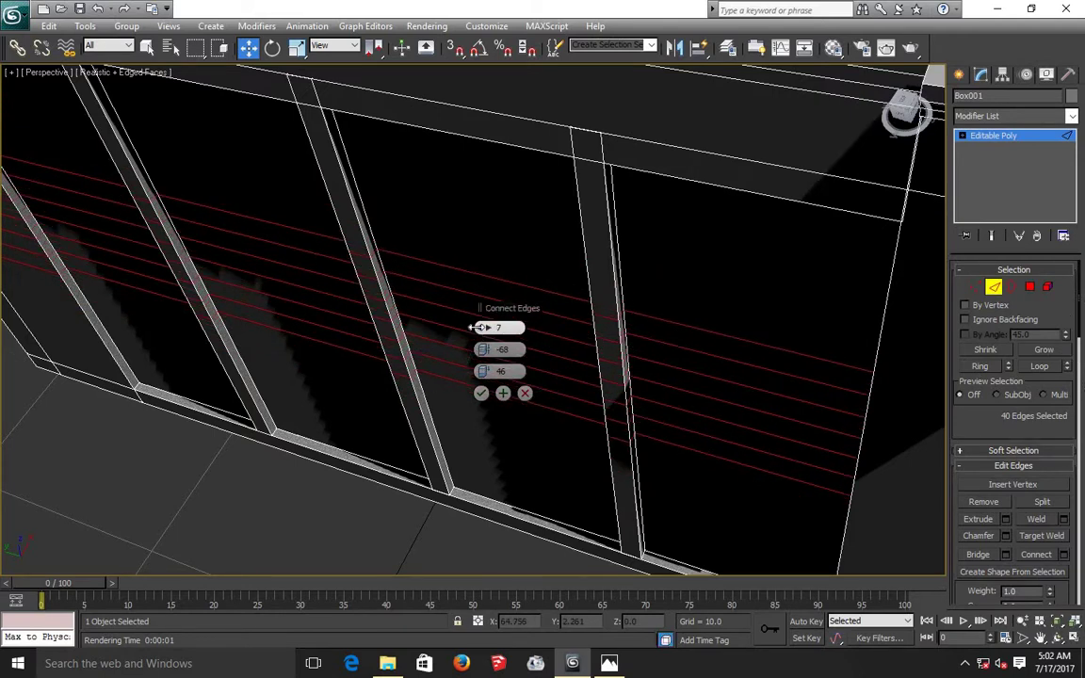
{"action": "left_click", "coordinate": [480, 328]}
{"action": "left_click", "coordinate": [479, 328]}
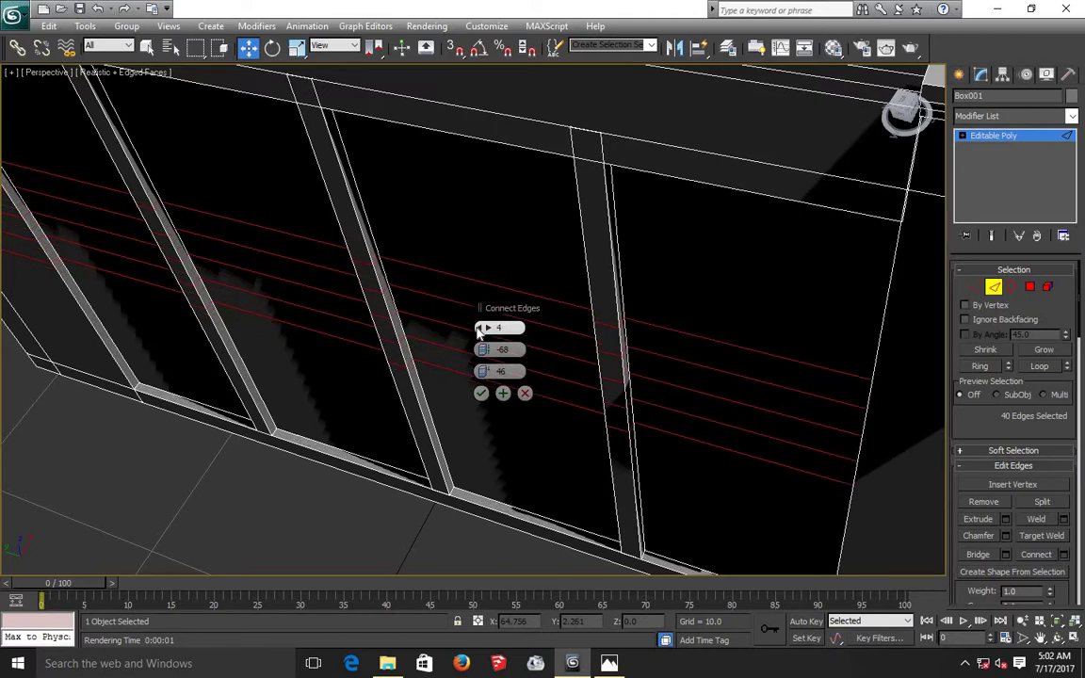
{"action": "left_click", "coordinate": [480, 328]}
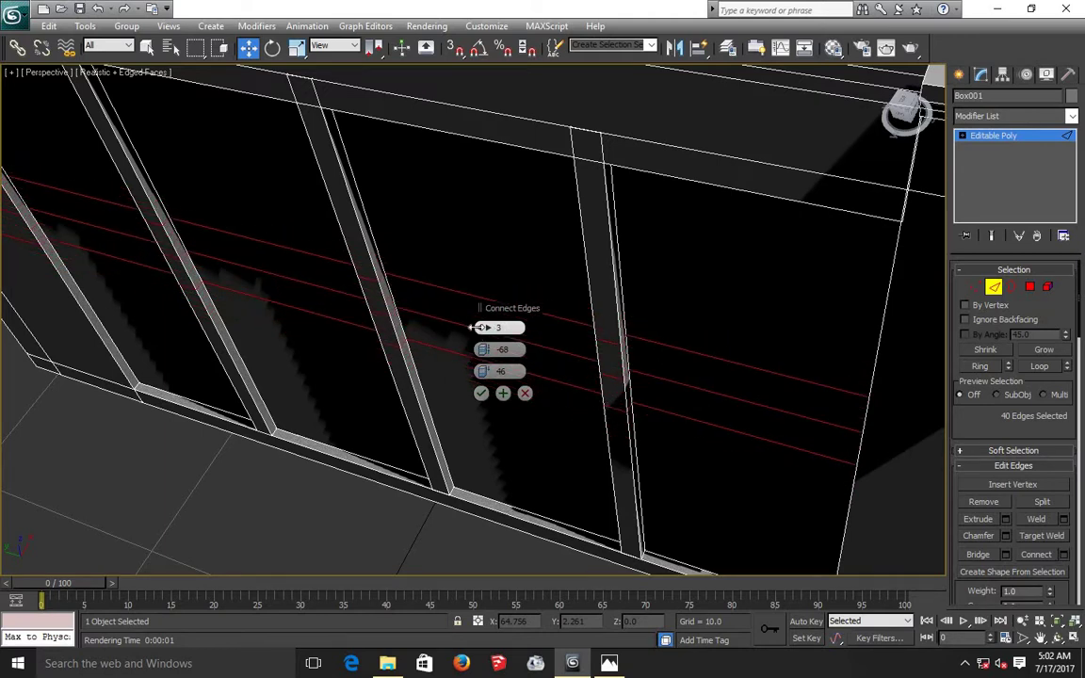
{"action": "left_click", "coordinate": [480, 328]}
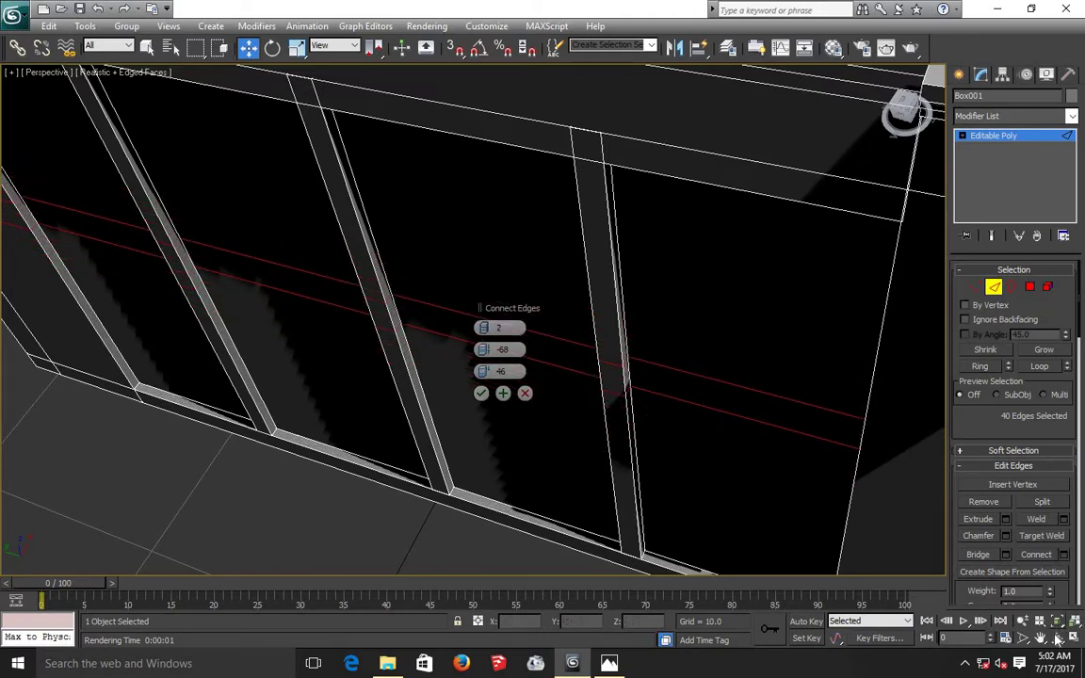
{"action": "left_click", "coordinate": [1057, 639]}
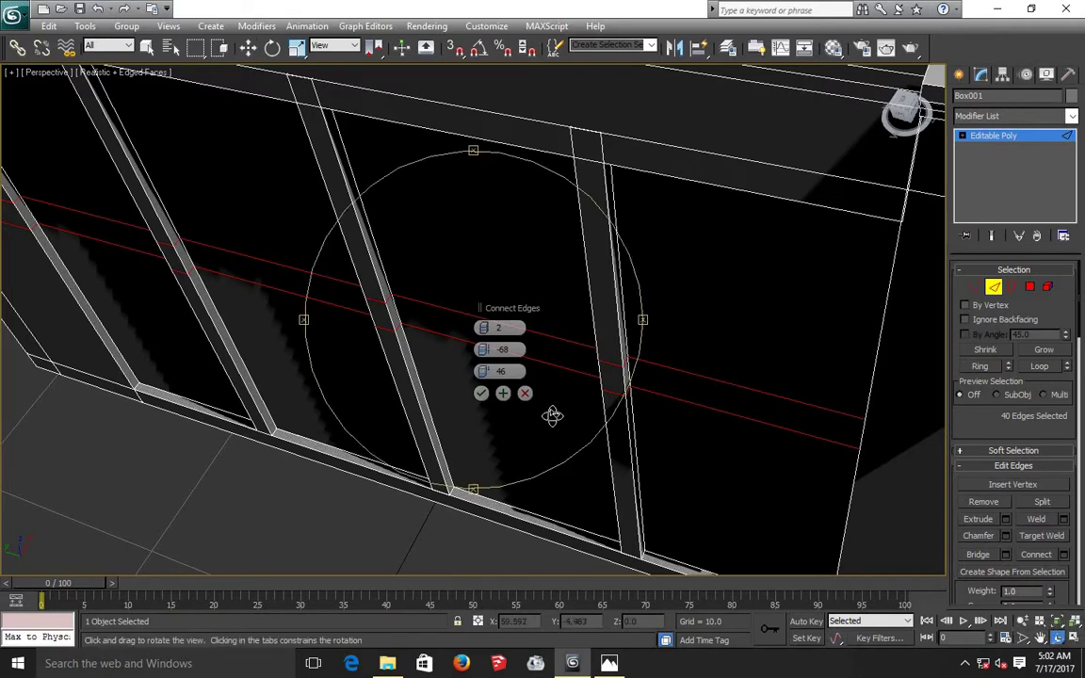
Step: Set the edge connection to 2 segments, pinch -86, slide 0, and commit it
{"action": "mouse_move", "coordinate": [552, 415]}
{"action": "left_mouse_down"}
{"action": "mouse_move", "coordinate": [555, 369]}
{"action": "mouse_move", "coordinate": [535, 414]}
{"action": "mouse_move", "coordinate": [524, 421]}
{"action": "mouse_move", "coordinate": [507, 406]}
{"action": "left_mouse_up"}
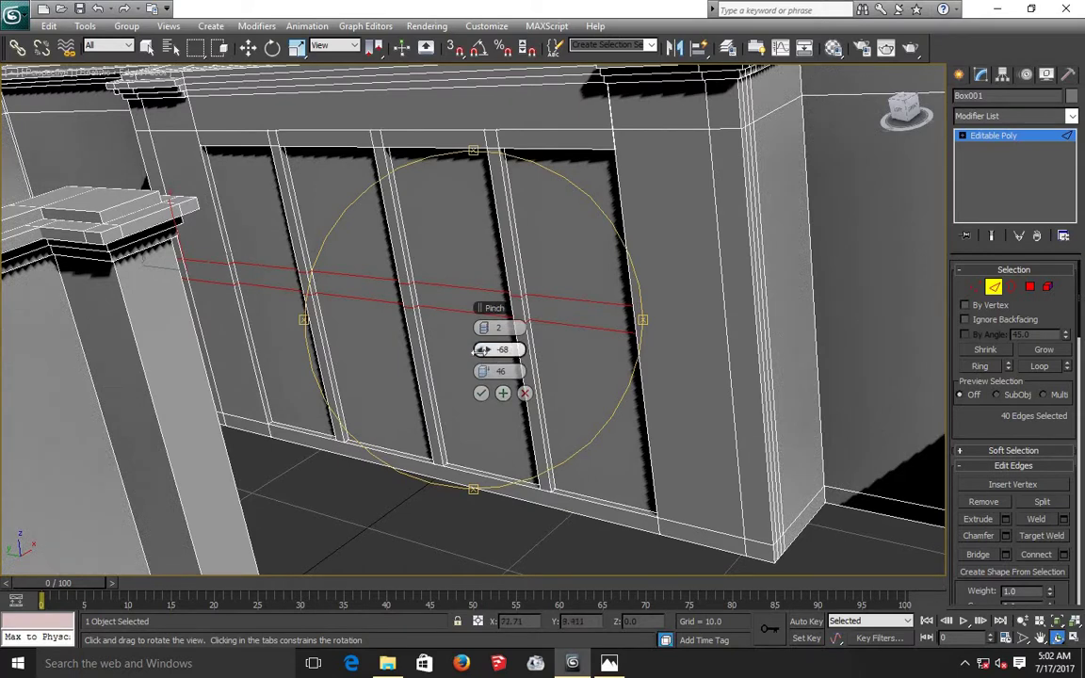
{"action": "left_click_drag", "start_coordinate": [471, 351], "coordinate": [426, 354]}
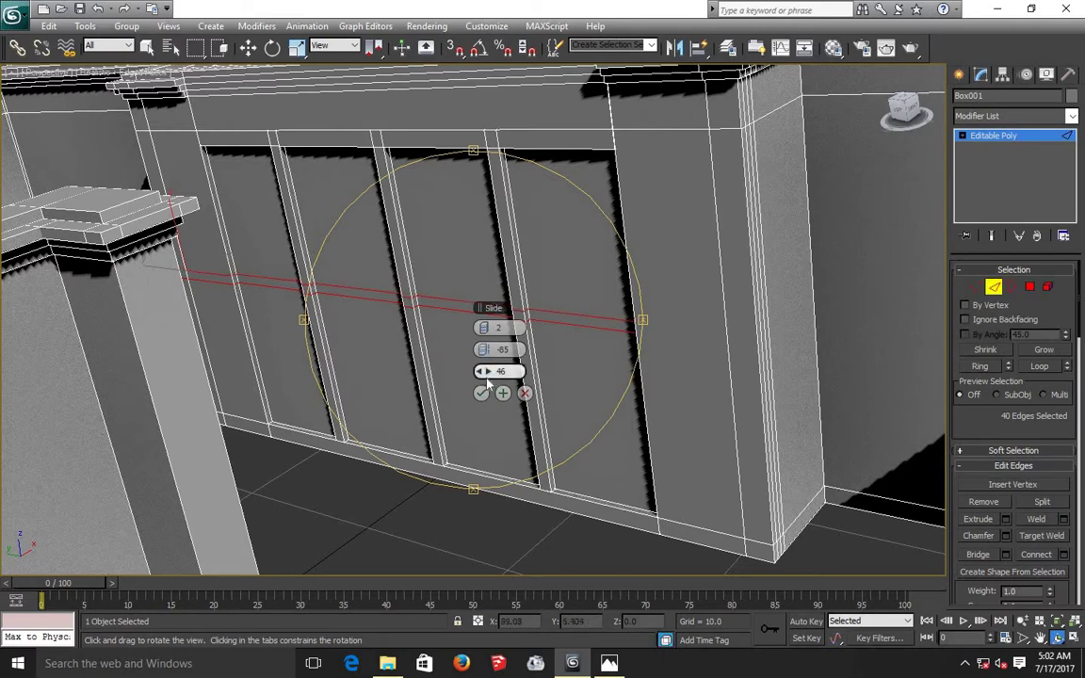
{"action": "left_click_drag", "start_coordinate": [547, 372], "coordinate": [565, 372]}
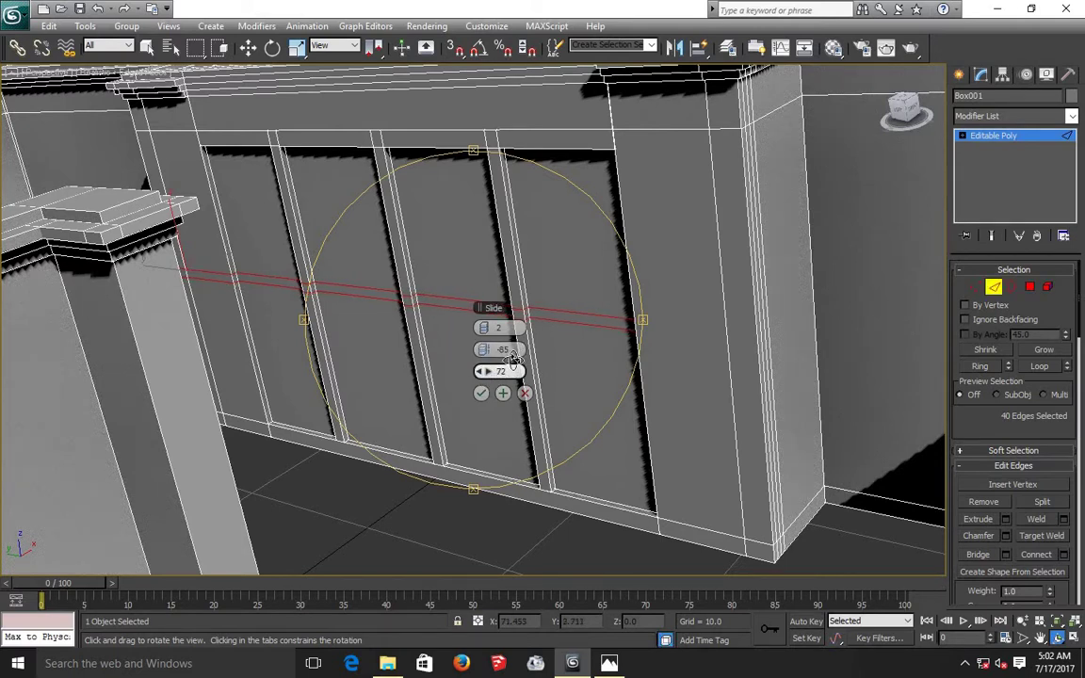
{"action": "left_click_drag", "start_coordinate": [506, 350], "coordinate": [489, 350]}
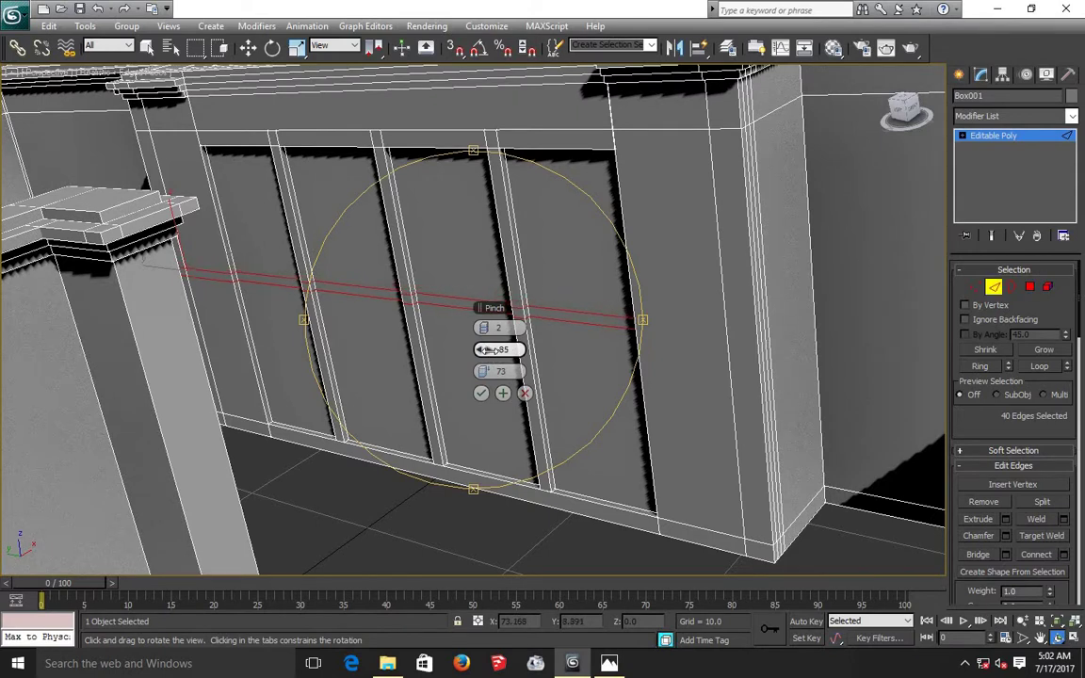
{"action": "mouse_move", "coordinate": [485, 350]}
{"action": "left_mouse_down"}
{"action": "mouse_move", "coordinate": [222, 383]}
{"action": "mouse_move", "coordinate": [265, 384]}
{"action": "left_mouse_up"}
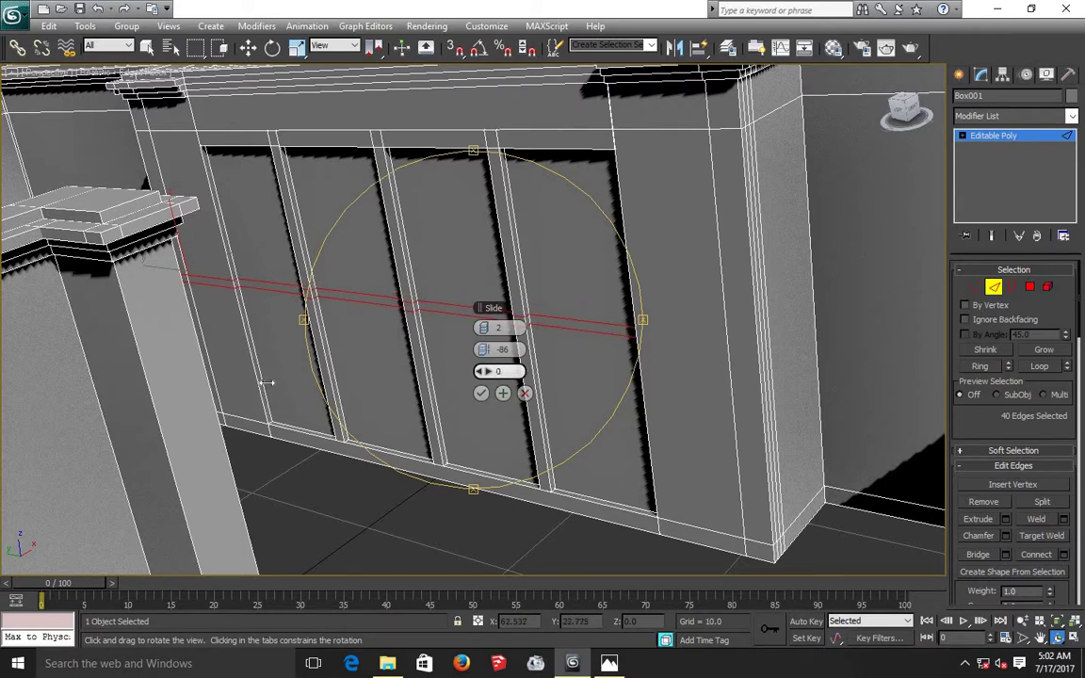
{"action": "left_click", "coordinate": [480, 393]}
{"action": "mouse_move", "coordinate": [501, 373]}
{"action": "left_mouse_down"}
{"action": "mouse_move", "coordinate": [483, 370]}
{"action": "mouse_move", "coordinate": [492, 378]}
{"action": "mouse_move", "coordinate": [471, 327]}
{"action": "left_mouse_up"}
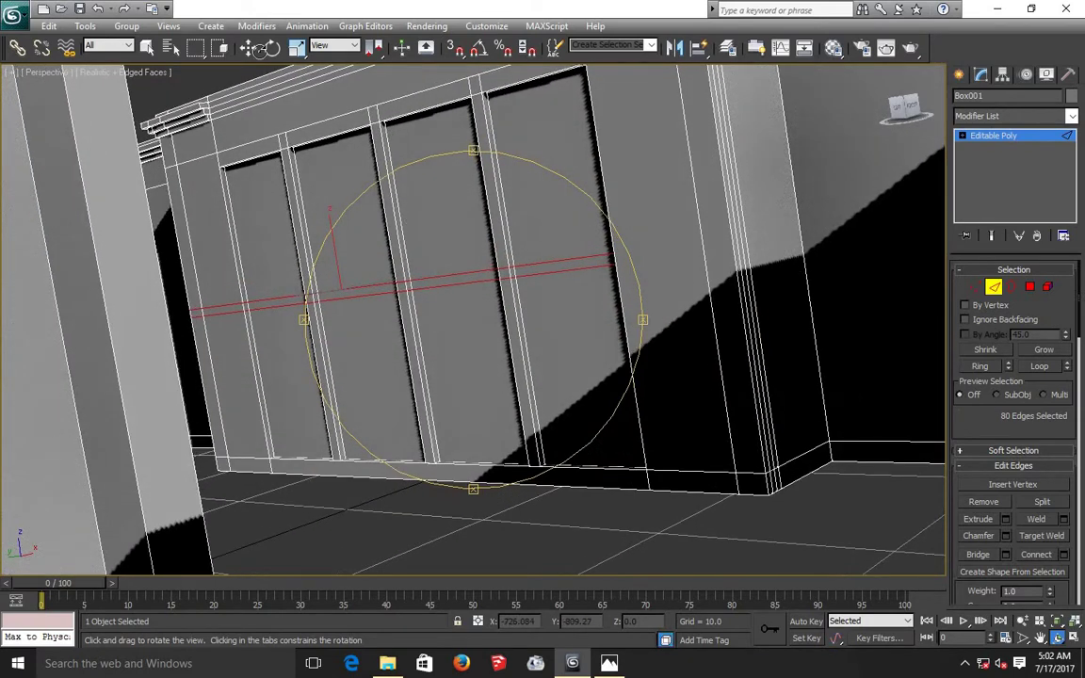
{"action": "left_click", "coordinate": [248, 47]}
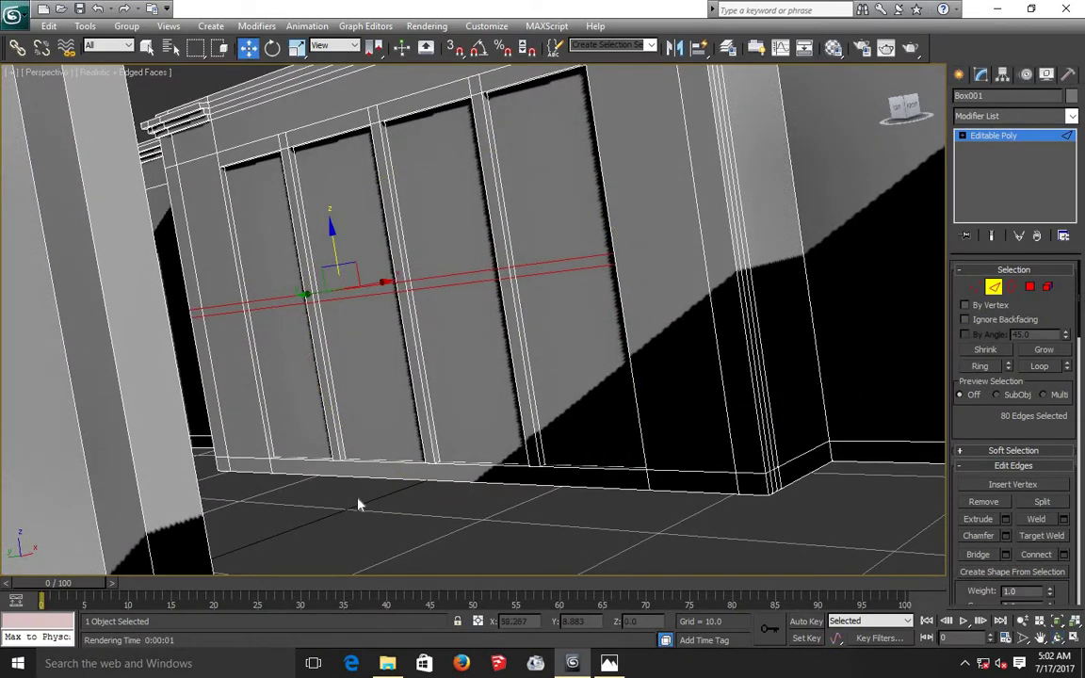
Step: Add a pinched pair of horizontal loops across the pillar edge ring above the existing loops
{"action": "left_click", "coordinate": [358, 506]}
{"action": "scroll", "coordinate": [326, 267], "scroll_direction": "up", "scroll_amount": 2}
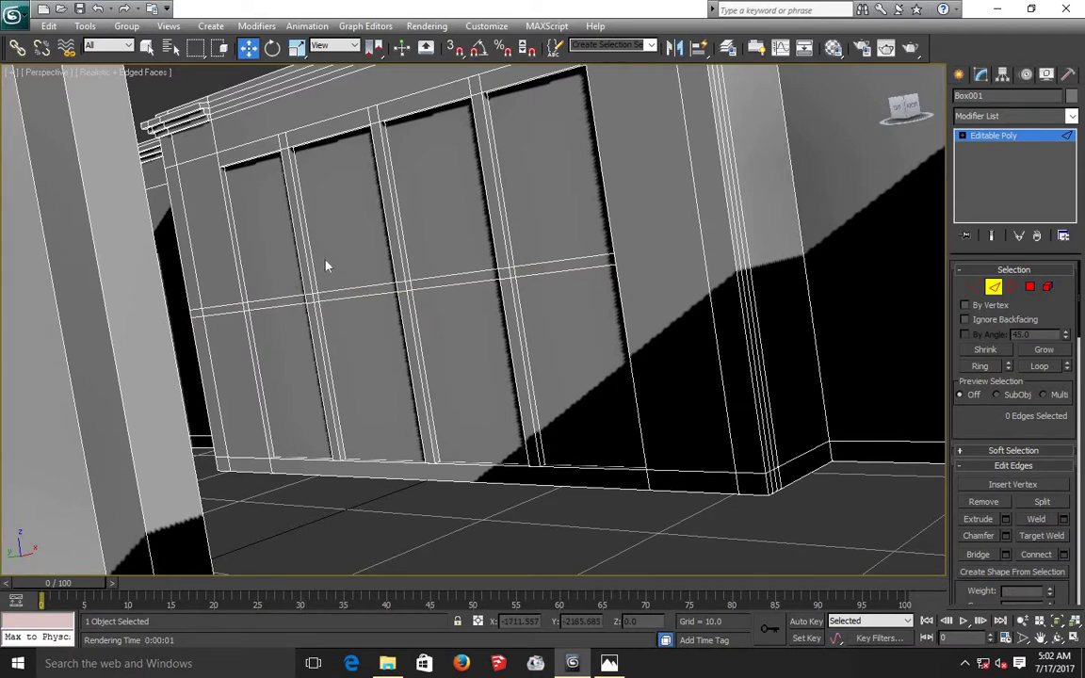
{"action": "scroll", "coordinate": [326, 267], "scroll_direction": "up", "scroll_amount": 3}
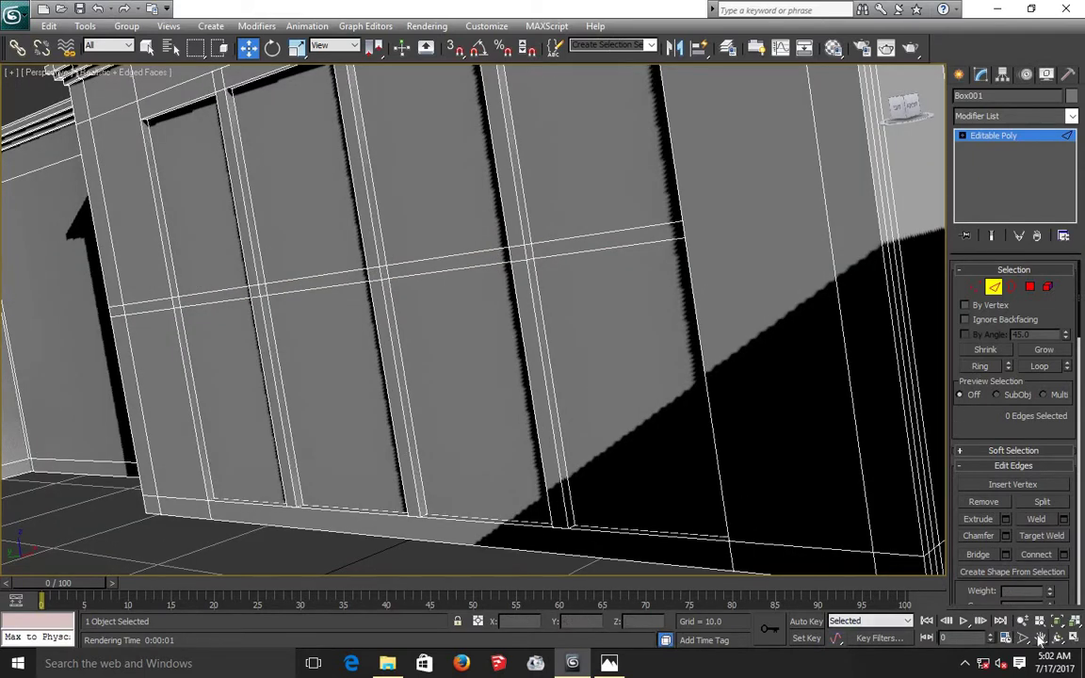
{"action": "left_click", "coordinate": [1040, 639]}
{"action": "left_click_drag", "start_coordinate": [548, 325], "coordinate": [549, 424]}
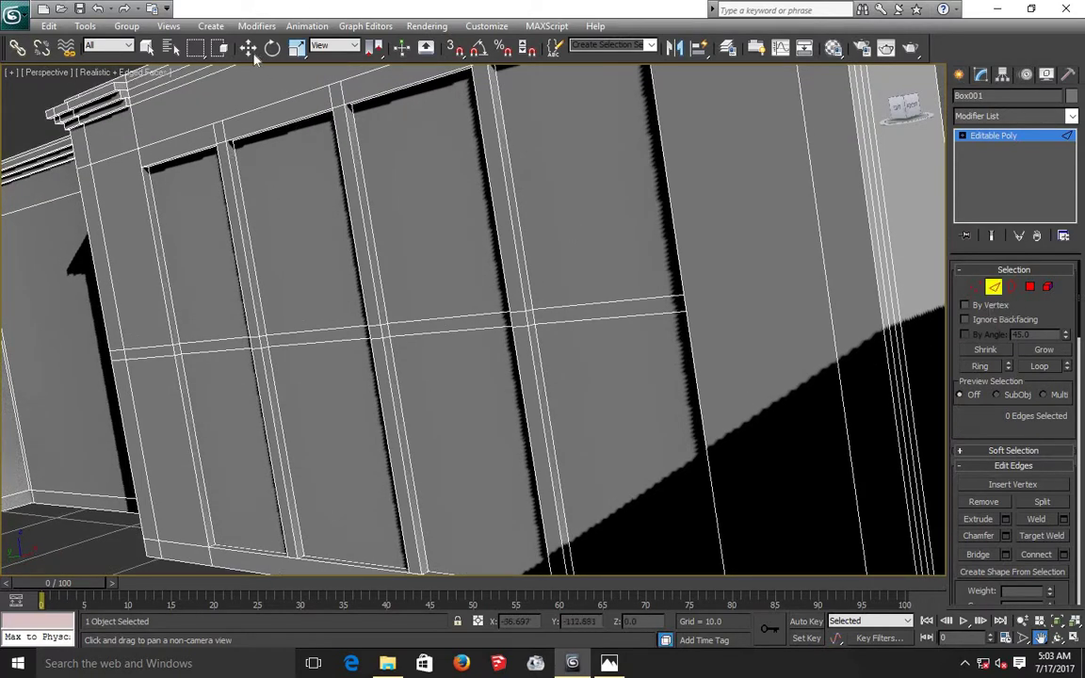
{"action": "left_click", "coordinate": [249, 49]}
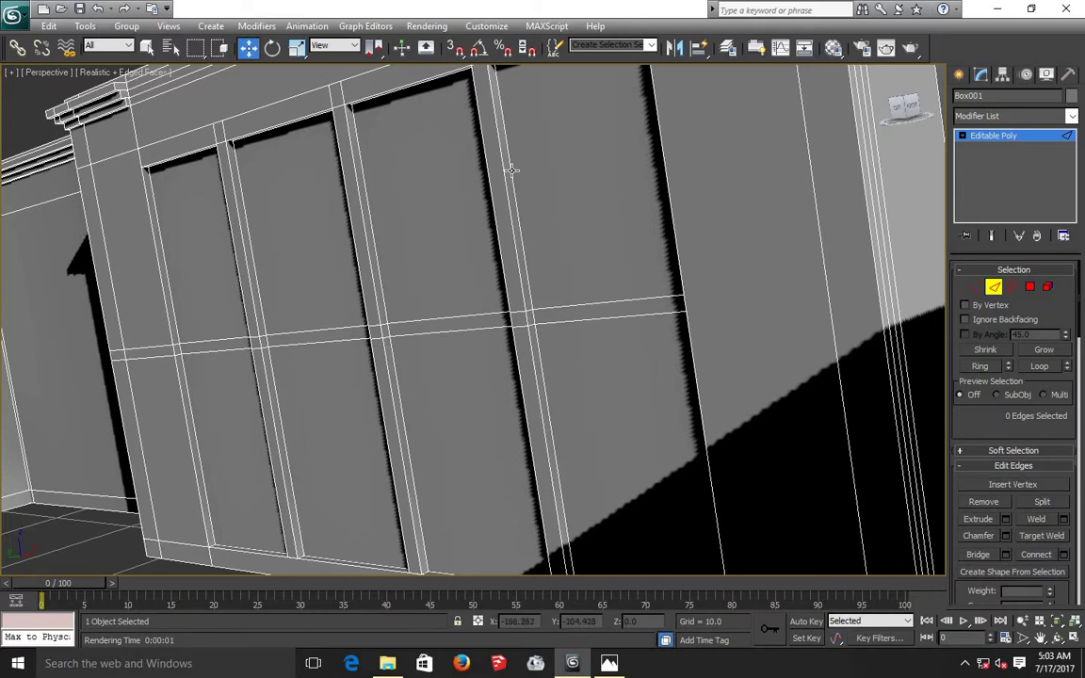
{"action": "left_click", "coordinate": [511, 171]}
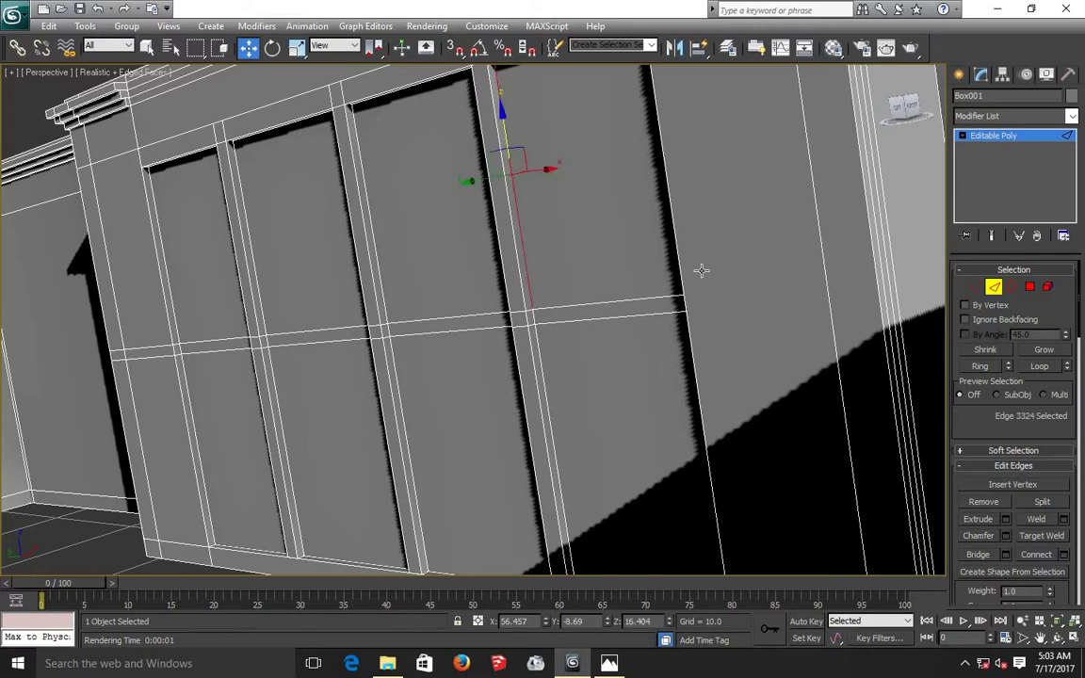
{"action": "left_click", "coordinate": [986, 367]}
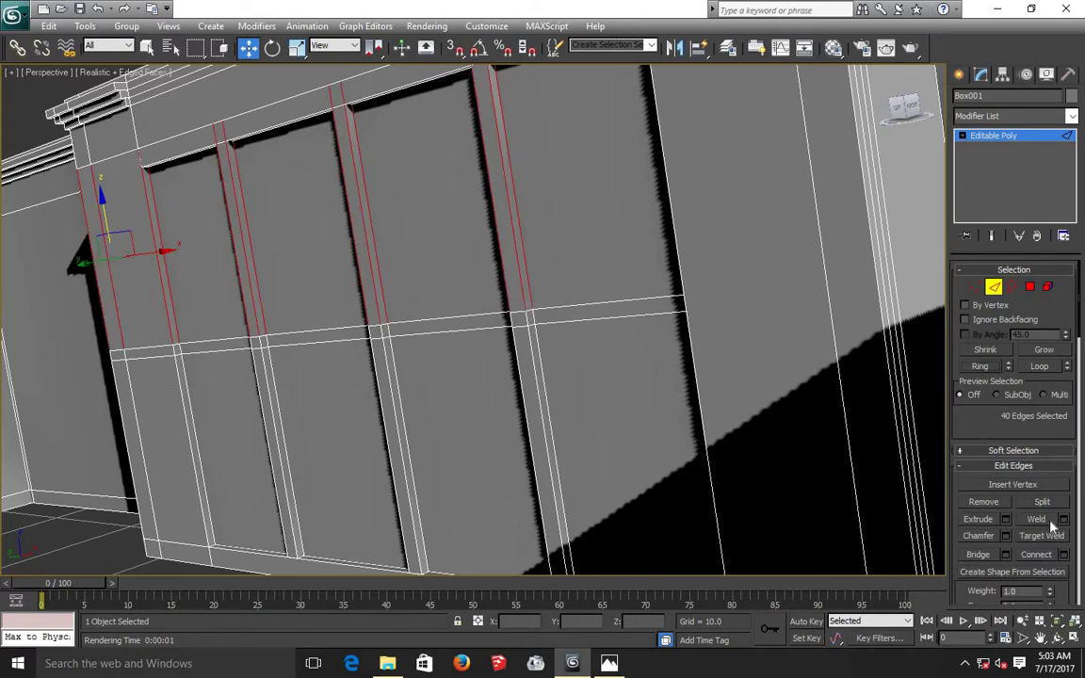
{"action": "left_click", "coordinate": [1065, 555]}
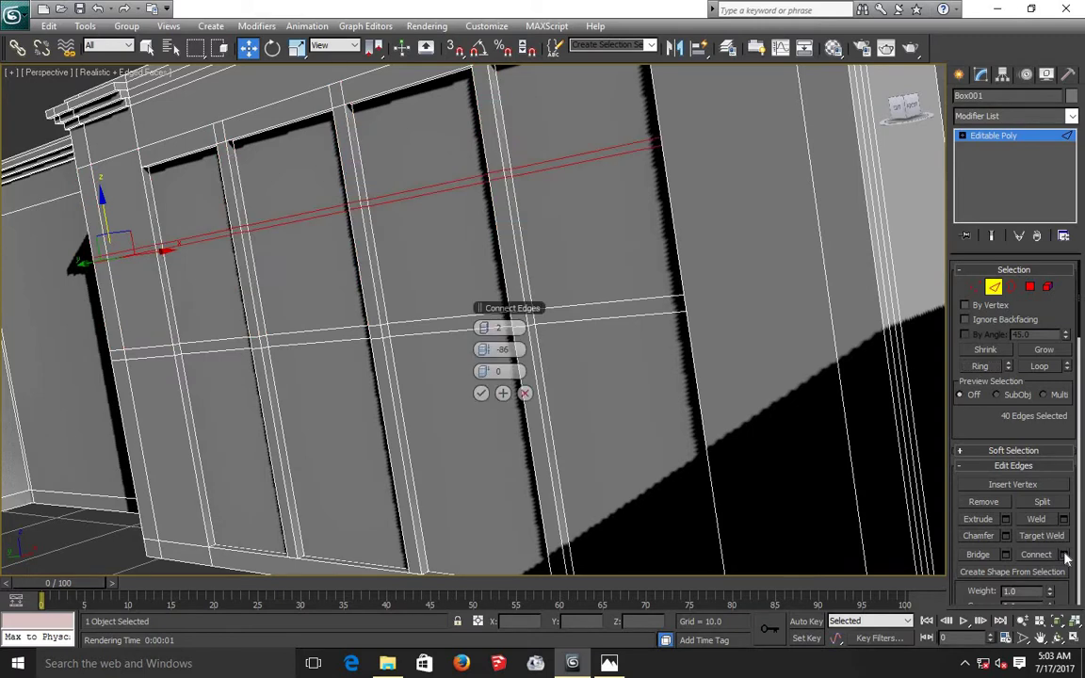
{"action": "left_click", "coordinate": [481, 393]}
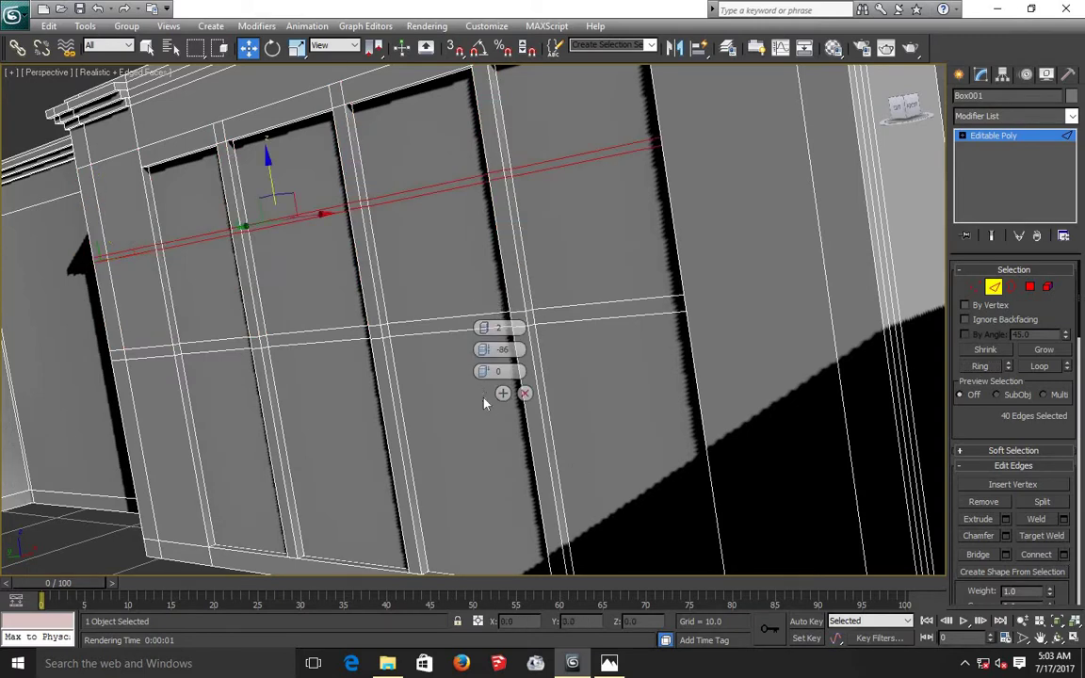
Step: Add another pinched pair of loops across the lower pillar ring near the wall base
{"action": "left_click", "coordinate": [555, 443]}
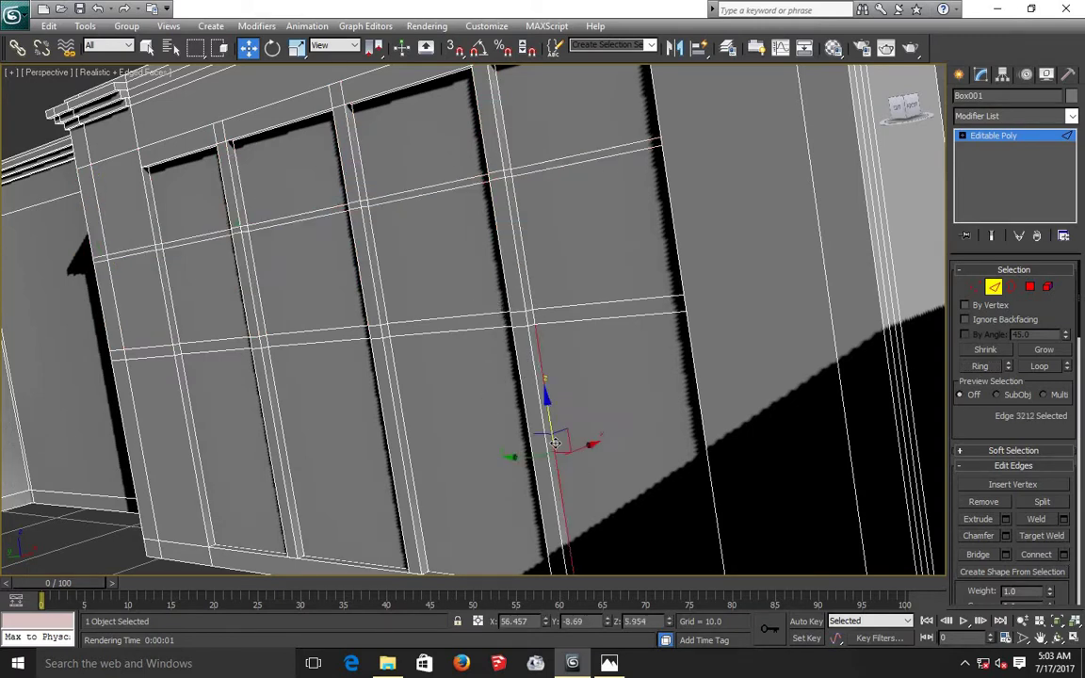
{"action": "left_click", "coordinate": [980, 367]}
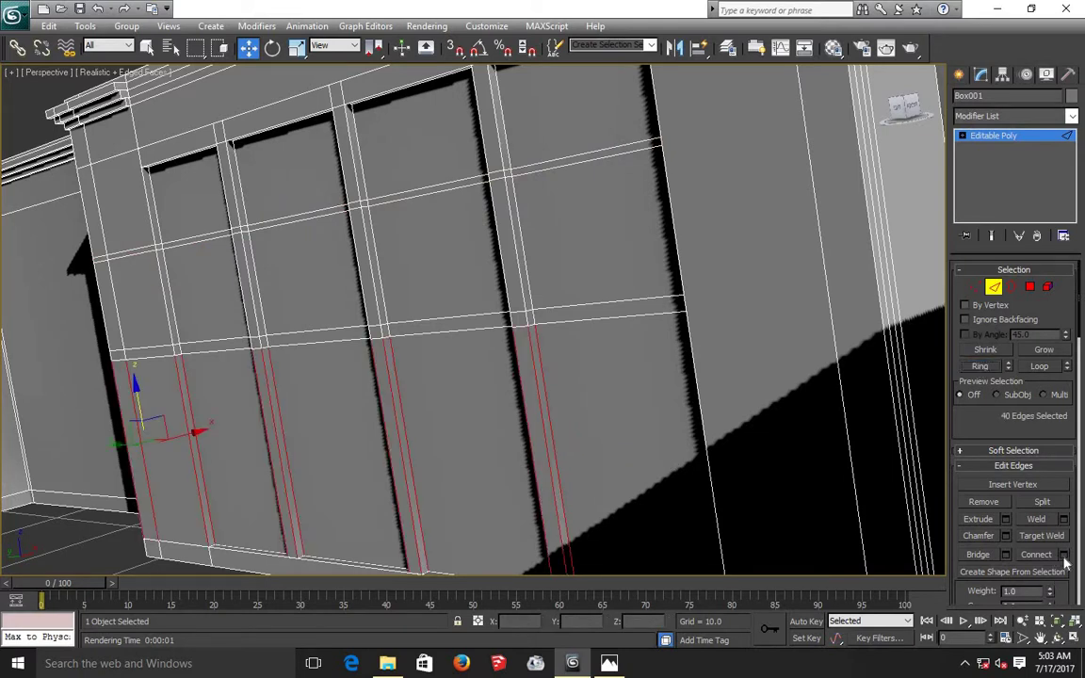
{"action": "left_click", "coordinate": [1063, 556]}
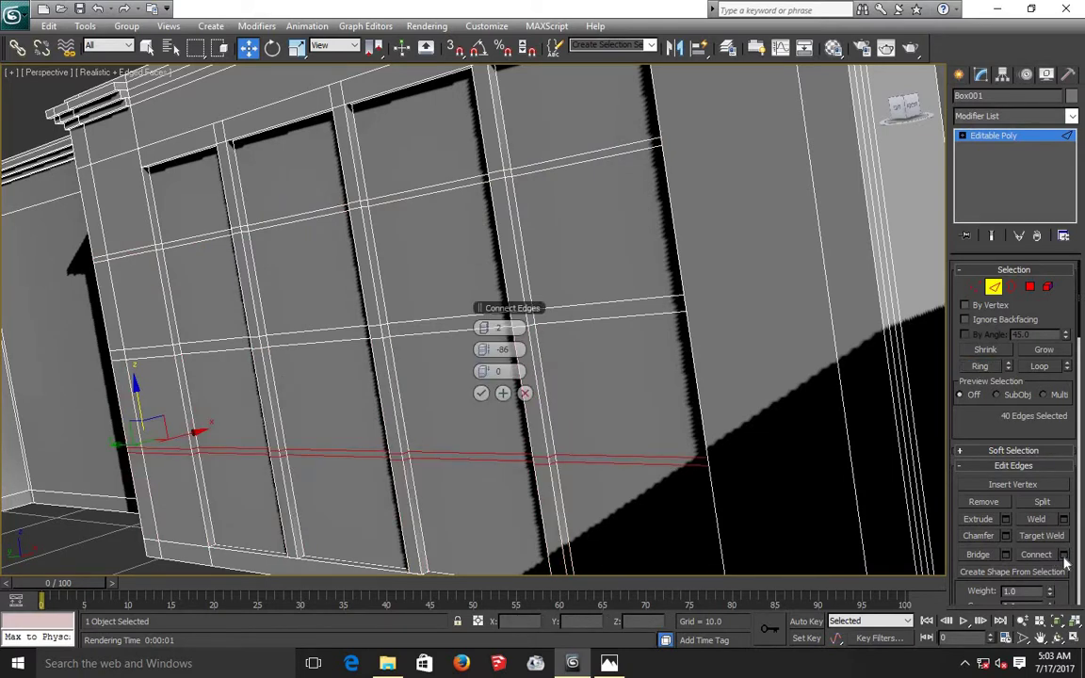
{"action": "left_click", "coordinate": [482, 395]}
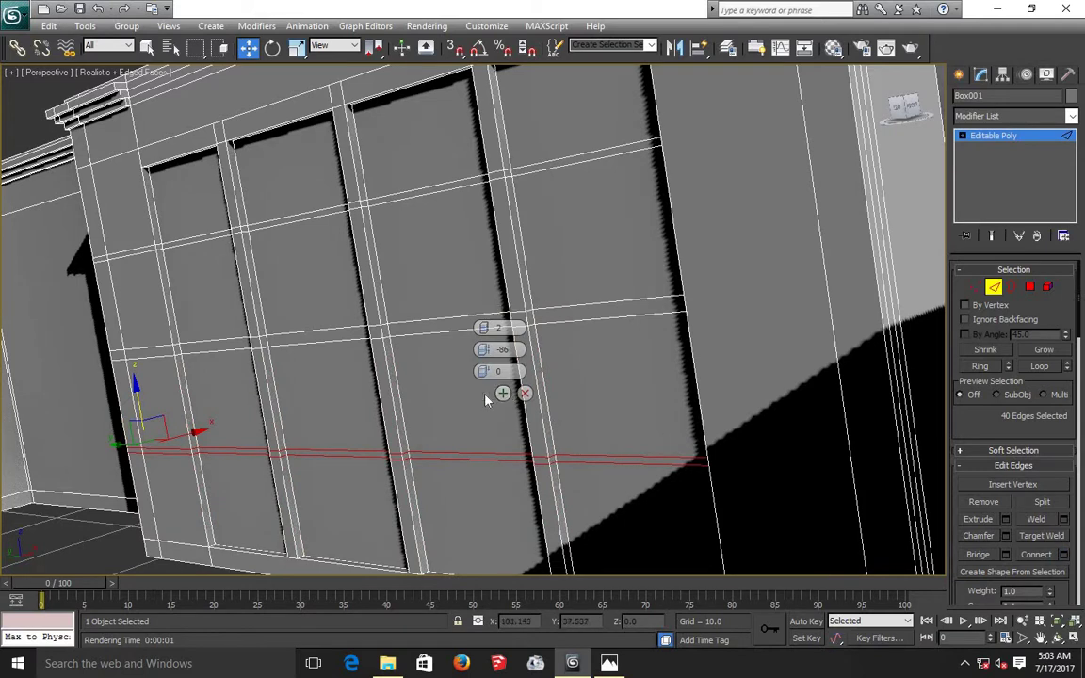
{"action": "left_click", "coordinate": [102, 552]}
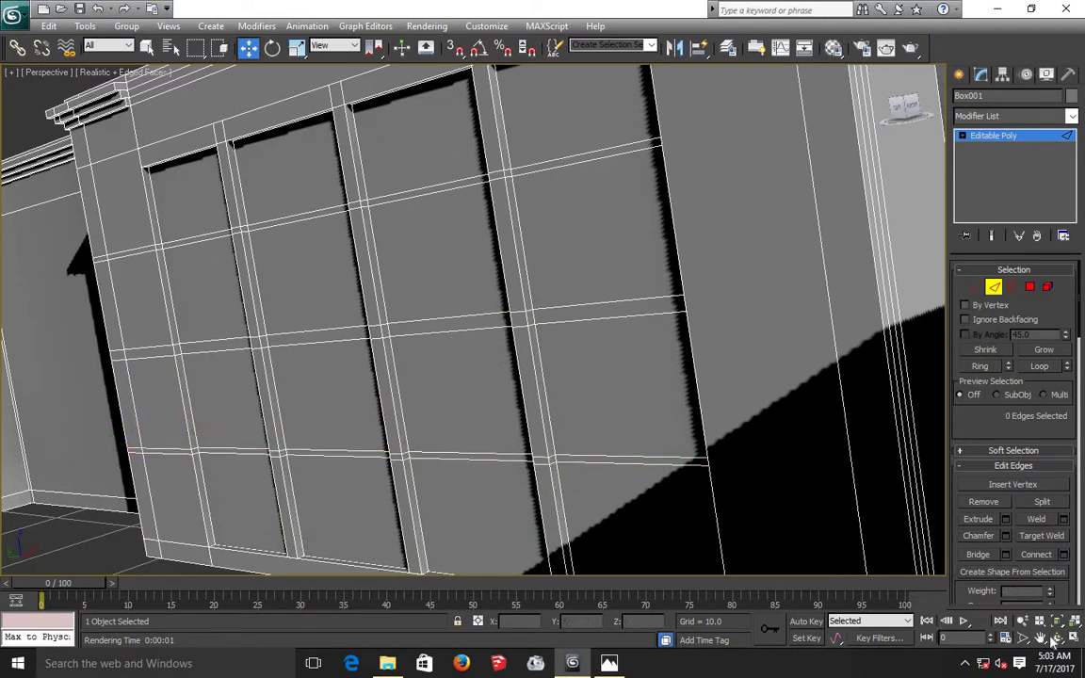
{"action": "left_click", "coordinate": [1059, 639]}
{"action": "mouse_move", "coordinate": [463, 347]}
{"action": "left_mouse_down"}
{"action": "mouse_move", "coordinate": [501, 388]}
{"action": "mouse_move", "coordinate": [479, 391]}
{"action": "mouse_move", "coordinate": [443, 363]}
{"action": "mouse_move", "coordinate": [400, 359]}
{"action": "mouse_move", "coordinate": [414, 366]}
{"action": "left_mouse_up"}
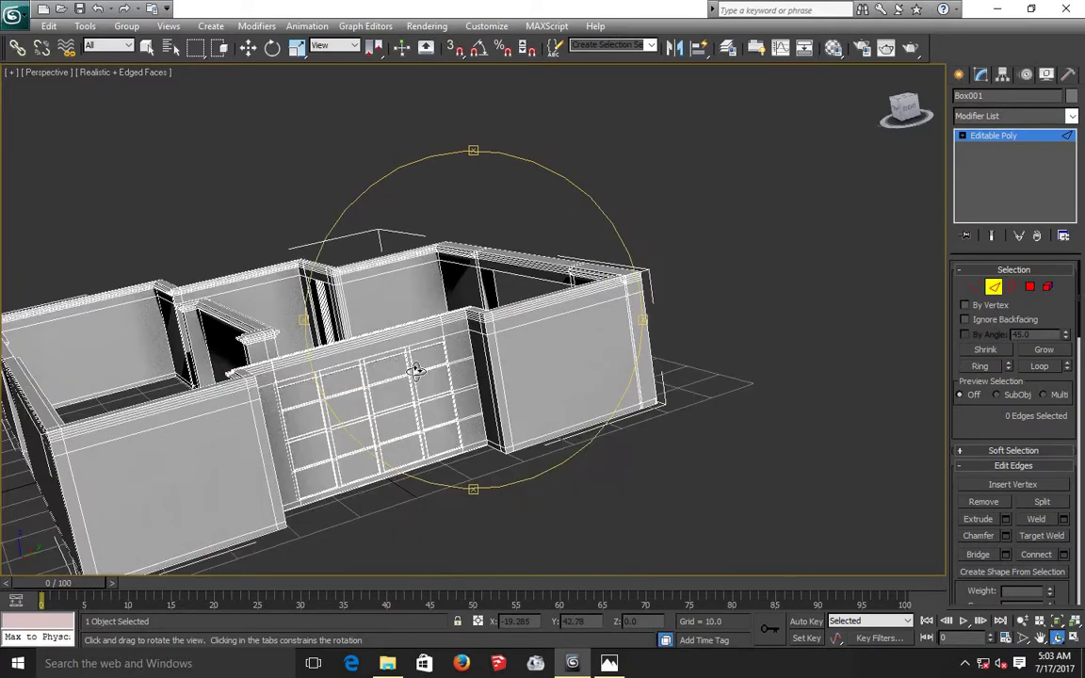
{"action": "mouse_move", "coordinate": [412, 417]}
{"action": "left_mouse_down"}
{"action": "mouse_move", "coordinate": [391, 429]}
{"action": "mouse_move", "coordinate": [339, 426]}
{"action": "left_mouse_up"}
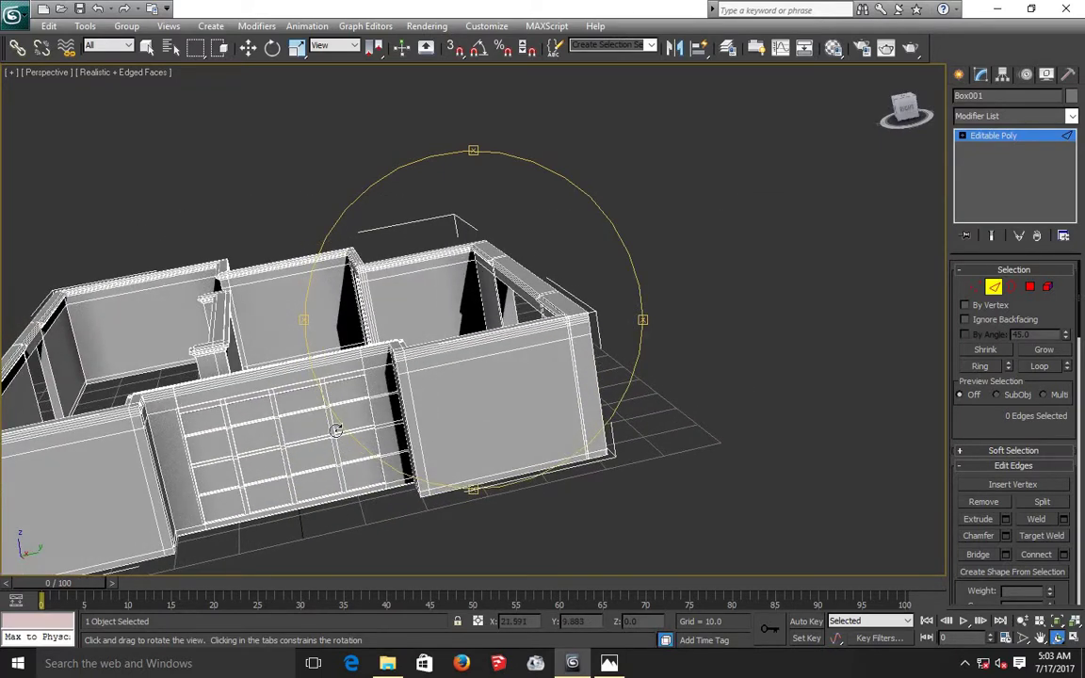
{"action": "scroll", "coordinate": [339, 426], "scroll_direction": "up", "scroll_amount": 5}
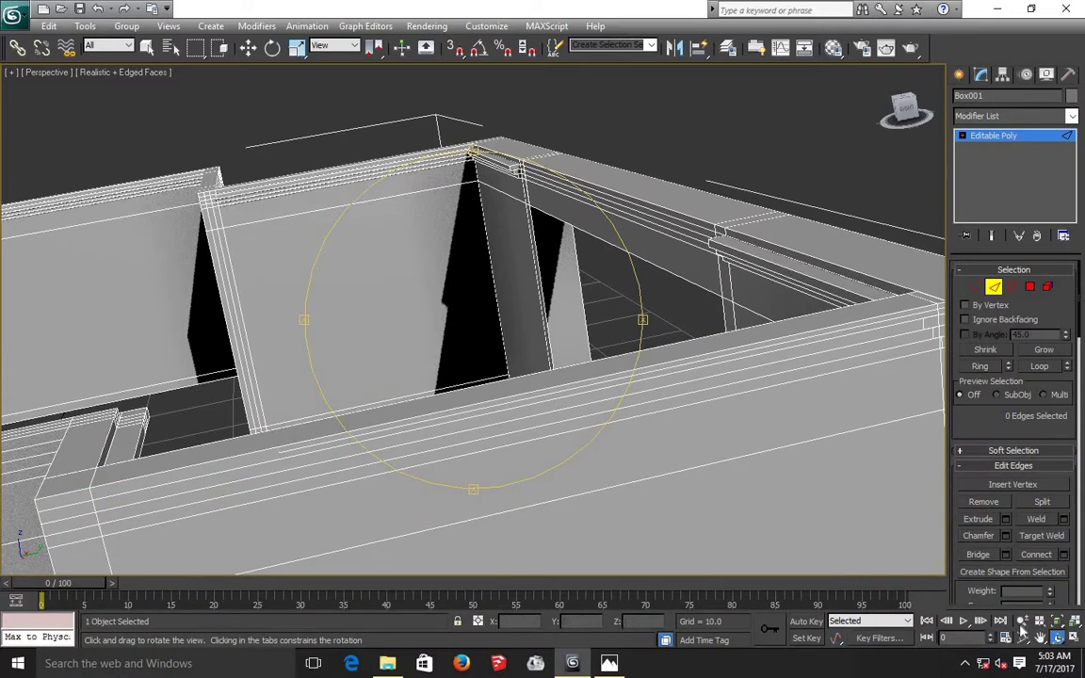
{"action": "left_click", "coordinate": [1040, 639]}
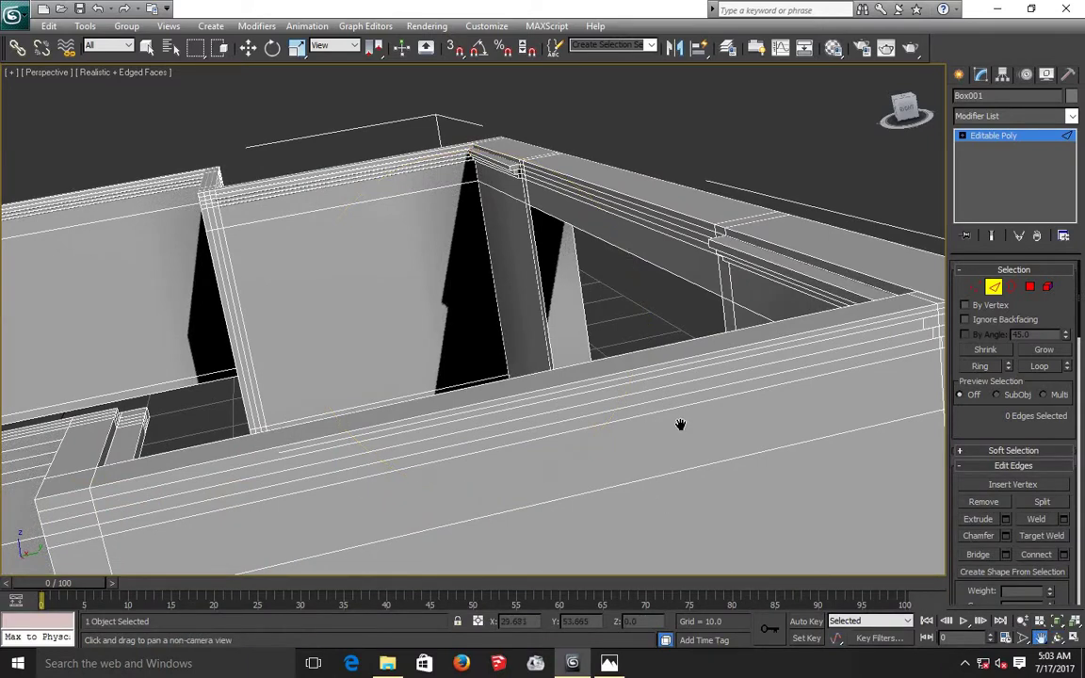
{"action": "left_click_drag", "start_coordinate": [680, 425], "coordinate": [727, 366]}
{"action": "scroll", "coordinate": [754, 358], "scroll_direction": "up", "scroll_amount": 5}
{"action": "scroll", "coordinate": [467, 382], "scroll_direction": "down", "scroll_amount": 3}
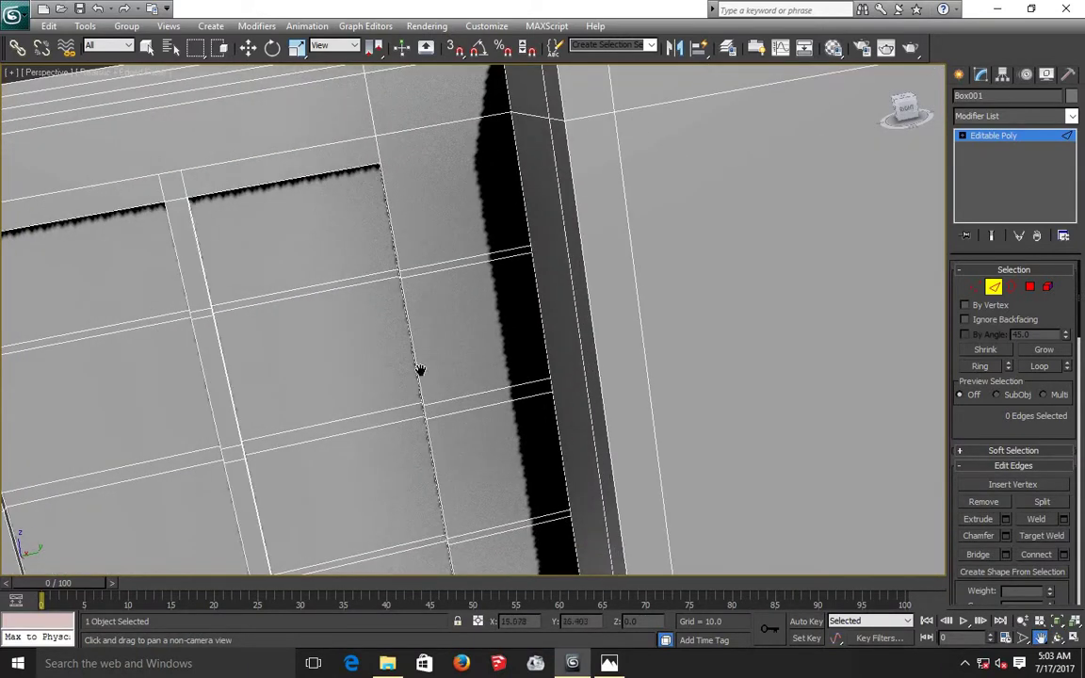
{"action": "left_click_drag", "start_coordinate": [468, 365], "coordinate": [574, 341]}
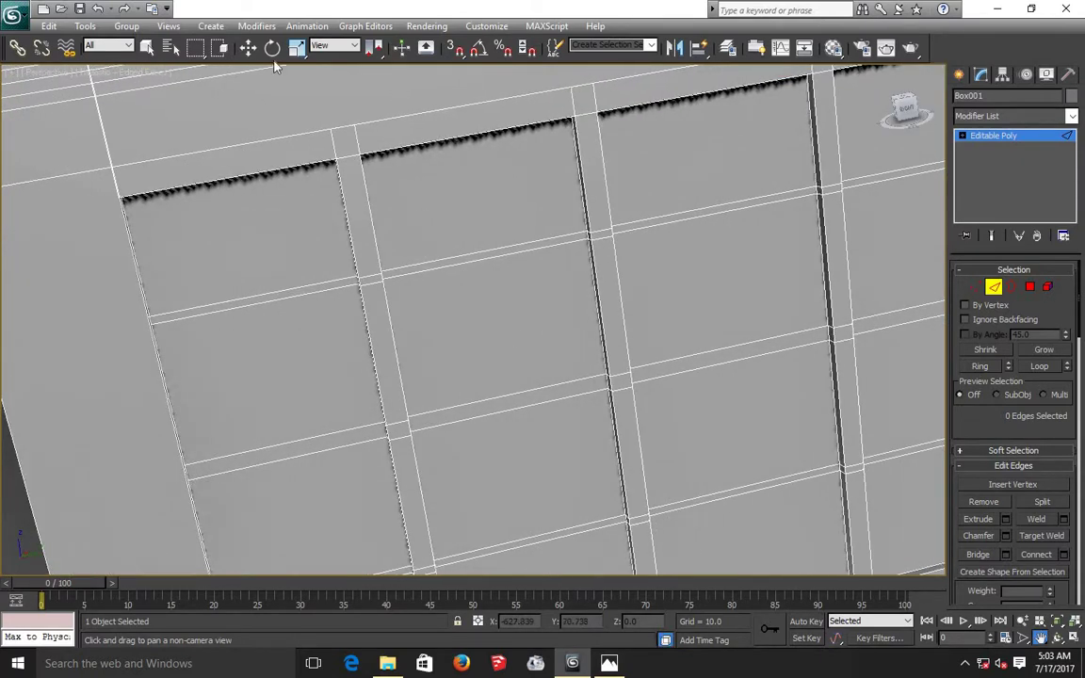
Step: In Polygon mode, select the three thin horizontal groove strips in the left panel column
{"action": "left_click", "coordinate": [248, 49]}
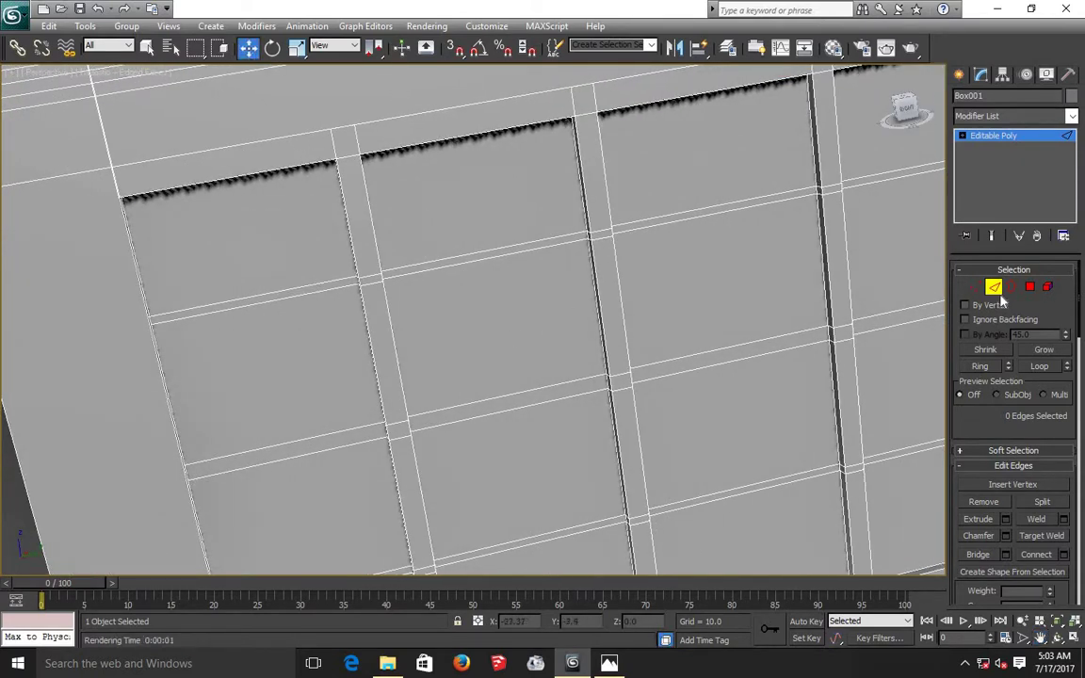
{"action": "left_click", "coordinate": [1031, 288]}
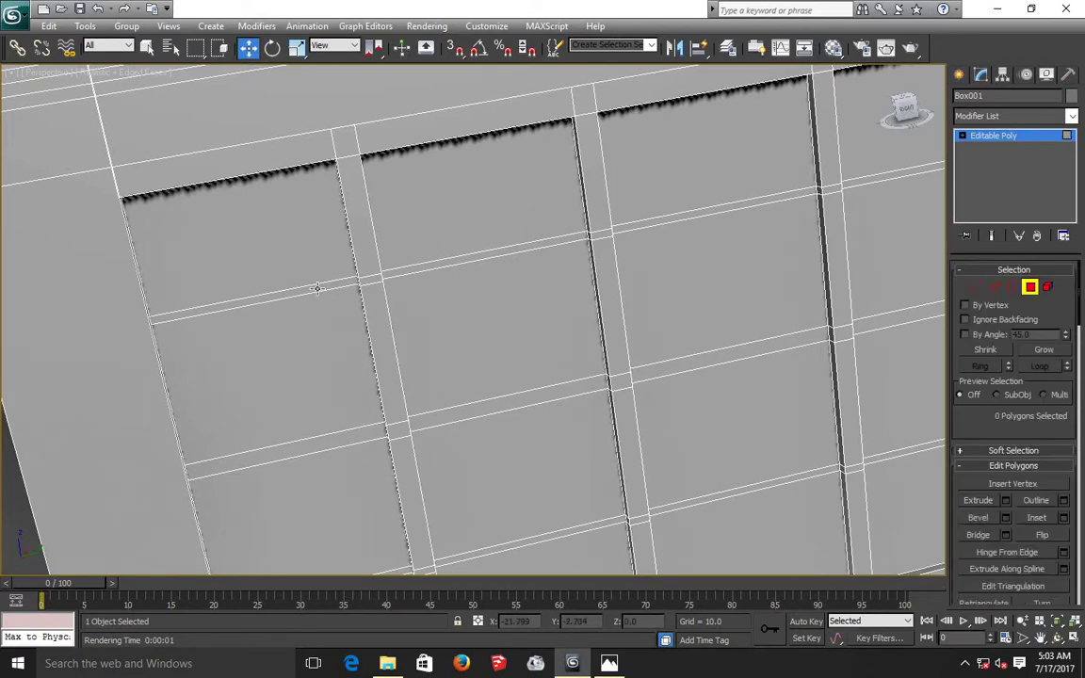
{"action": "left_click", "coordinate": [317, 289]}
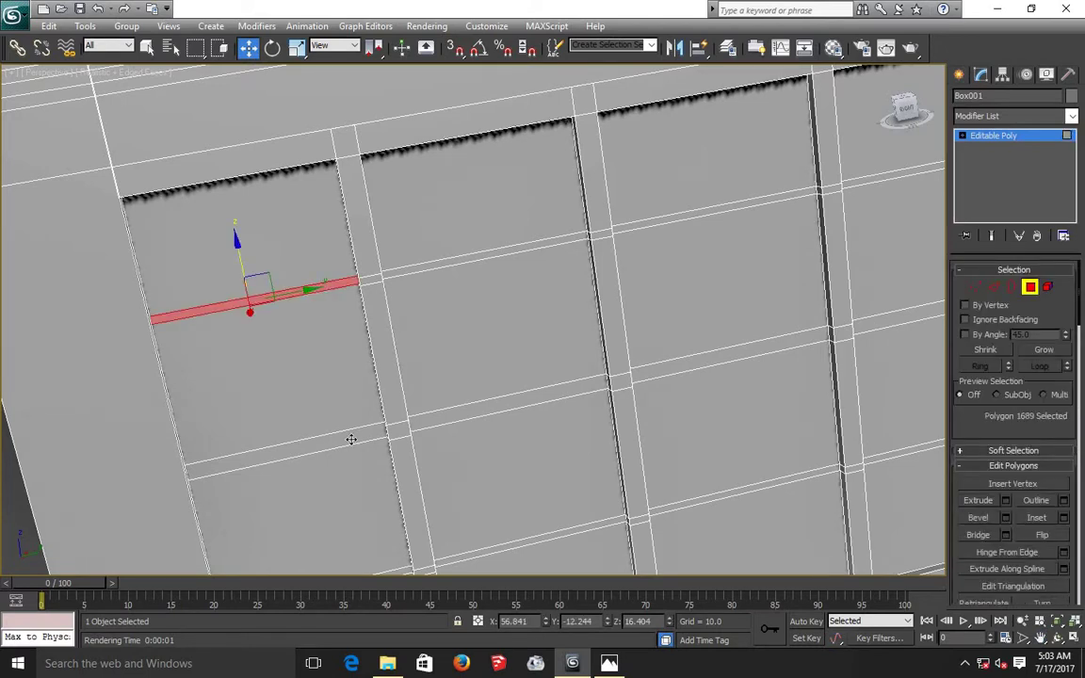
{"action": "left_click", "coordinate": [351, 440], "text": "ctrl"}
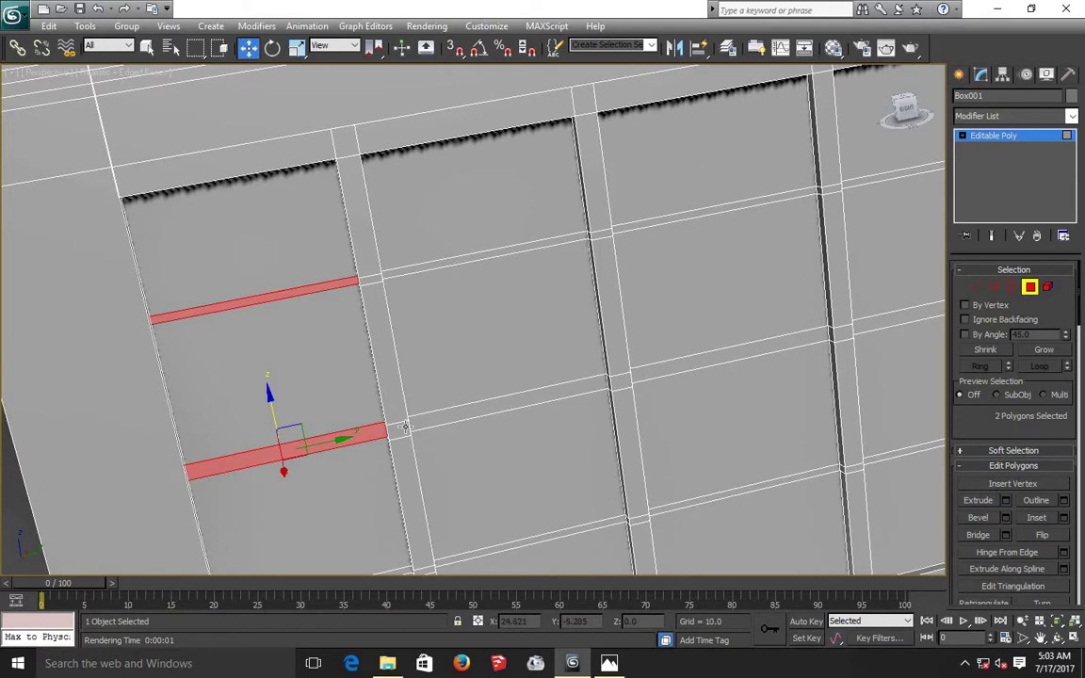
{"action": "scroll", "coordinate": [405, 427], "scroll_direction": "down", "scroll_amount": 5}
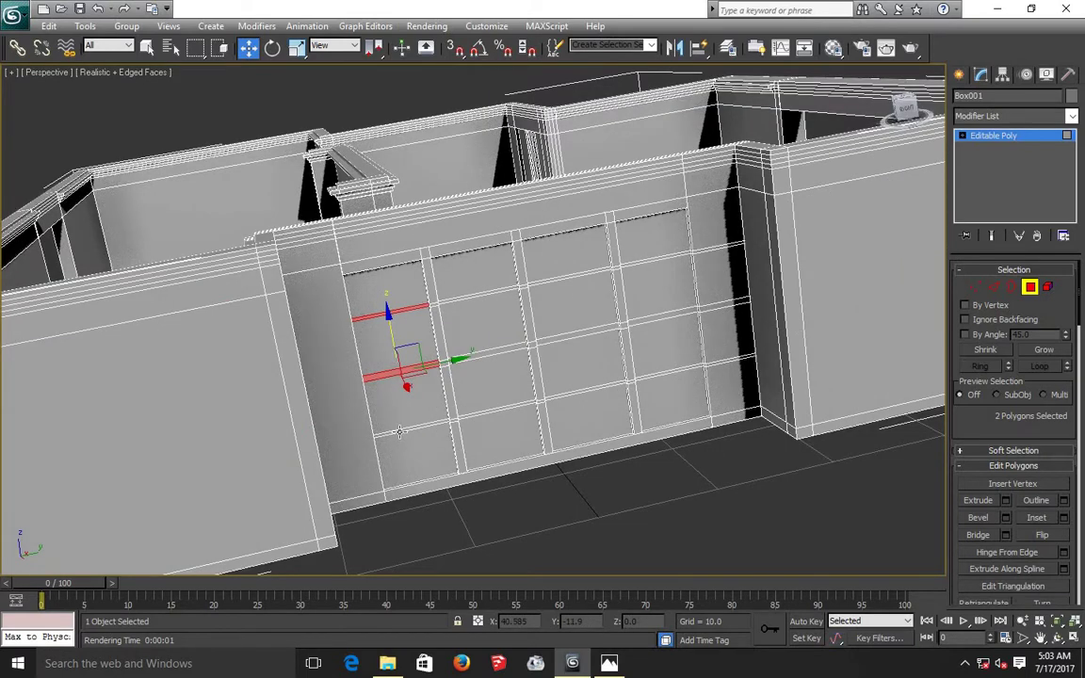
{"action": "left_click", "coordinate": [400, 430], "text": "ctrl"}
Step: Add the remaining nine groove strips across the middle and right panel columns
{"action": "left_click", "coordinate": [484, 411], "text": "ctrl"}
{"action": "left_click", "coordinate": [489, 354], "text": "ctrl"}
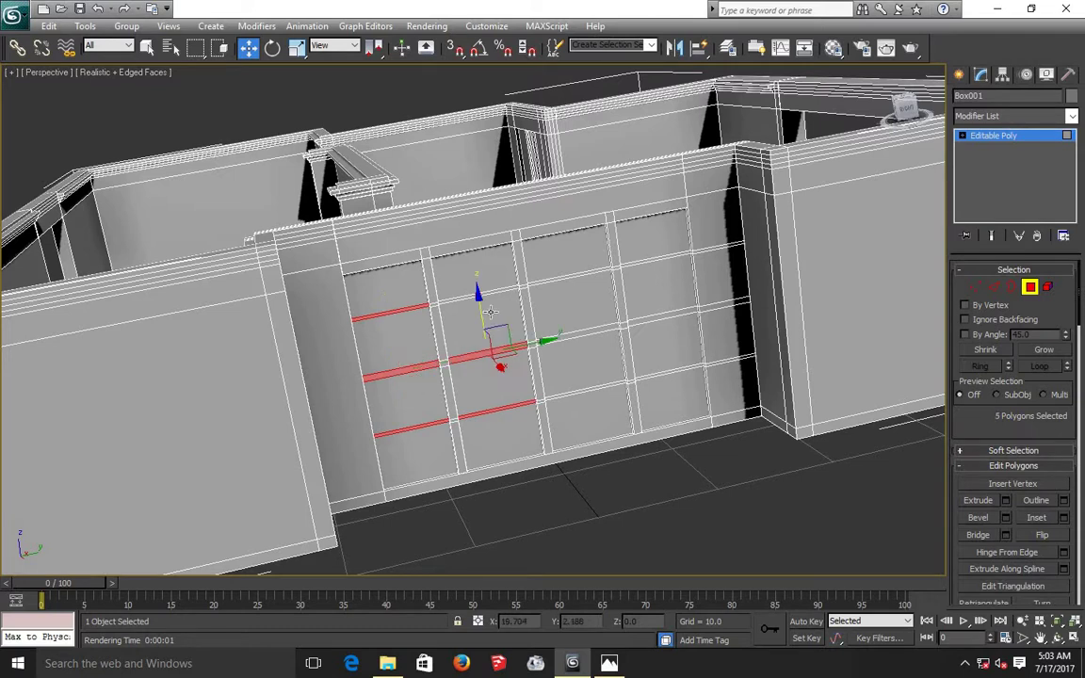
{"action": "left_click", "coordinate": [481, 295], "text": "ctrl"}
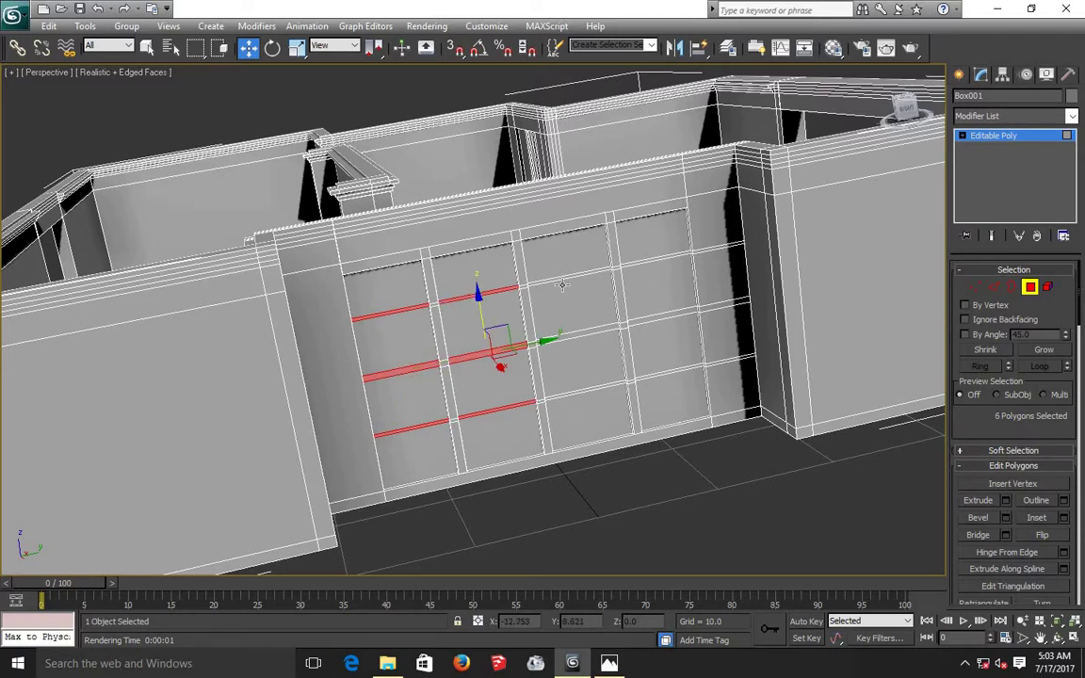
{"action": "left_click", "coordinate": [563, 277], "text": "ctrl"}
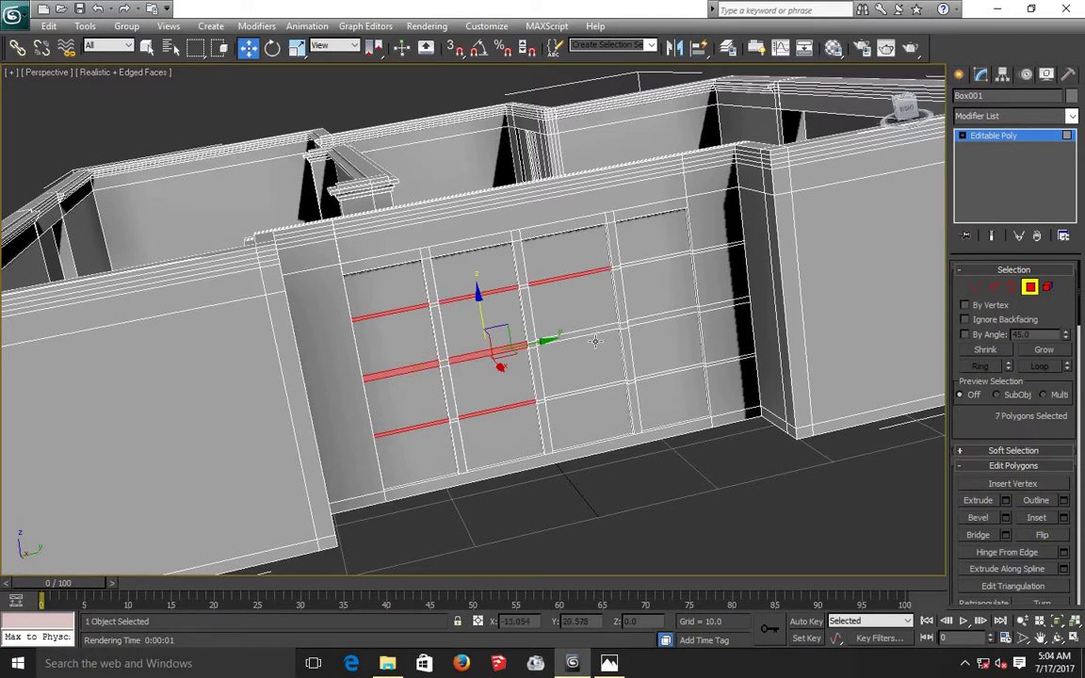
{"action": "left_click", "coordinate": [592, 330], "text": "ctrl"}
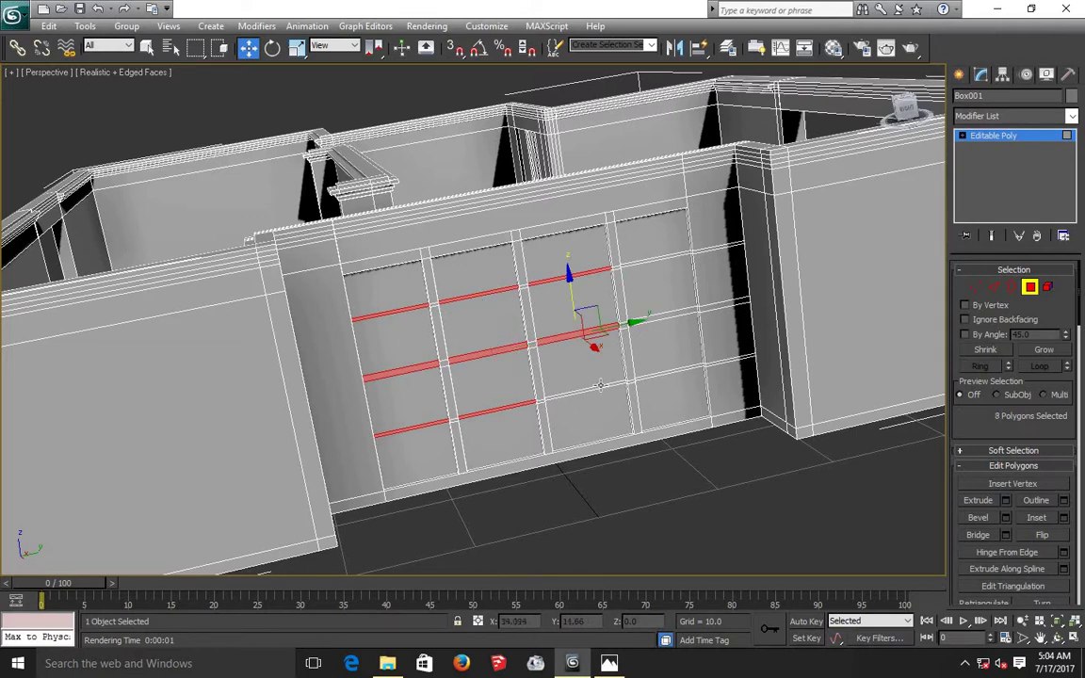
{"action": "left_click", "coordinate": [600, 388], "text": "ctrl"}
{"action": "left_click", "coordinate": [644, 377], "text": "ctrl"}
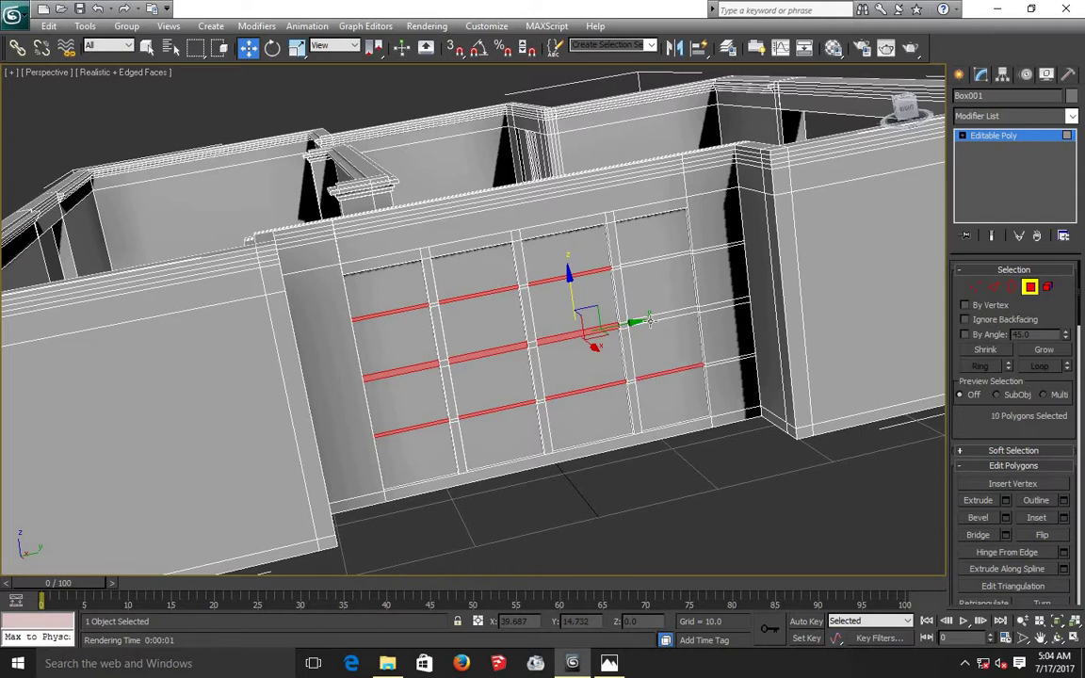
{"action": "left_click", "coordinate": [650, 315], "text": "ctrl"}
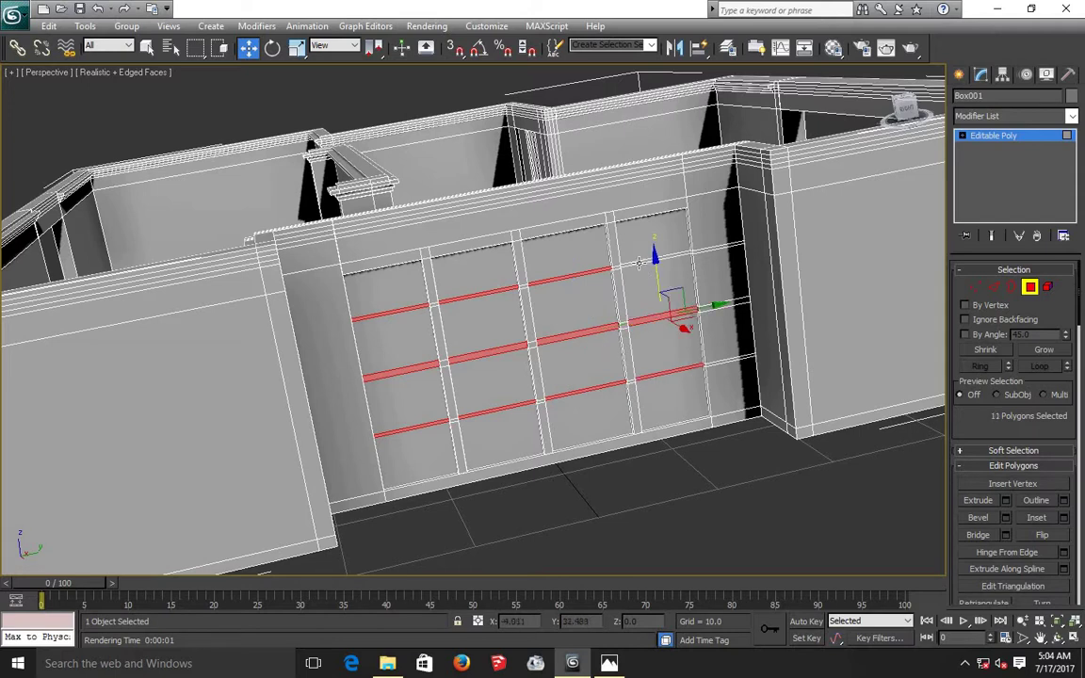
{"action": "left_click", "coordinate": [638, 263], "text": "ctrl"}
Step: Extrude the selected groove strips on Box001's wall panels outward by 0.128 into raised rails
{"action": "left_click", "coordinate": [1057, 638]}
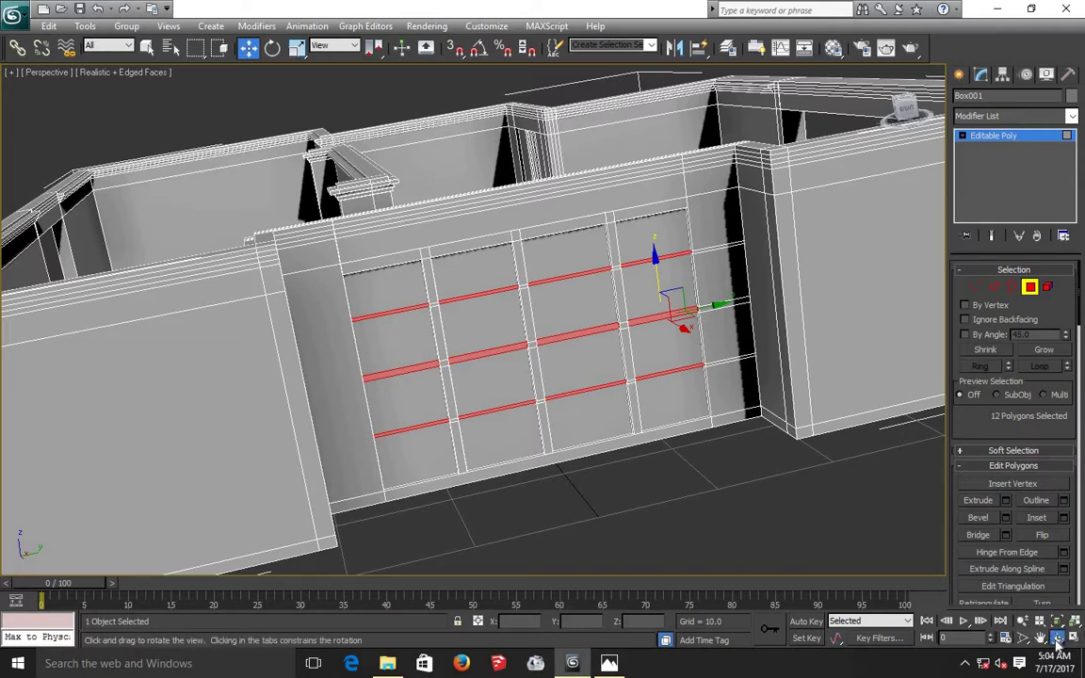
{"action": "mouse_move", "coordinate": [586, 368]}
{"action": "left_mouse_down"}
{"action": "mouse_move", "coordinate": [595, 368]}
{"action": "mouse_move", "coordinate": [588, 353]}
{"action": "left_mouse_up"}
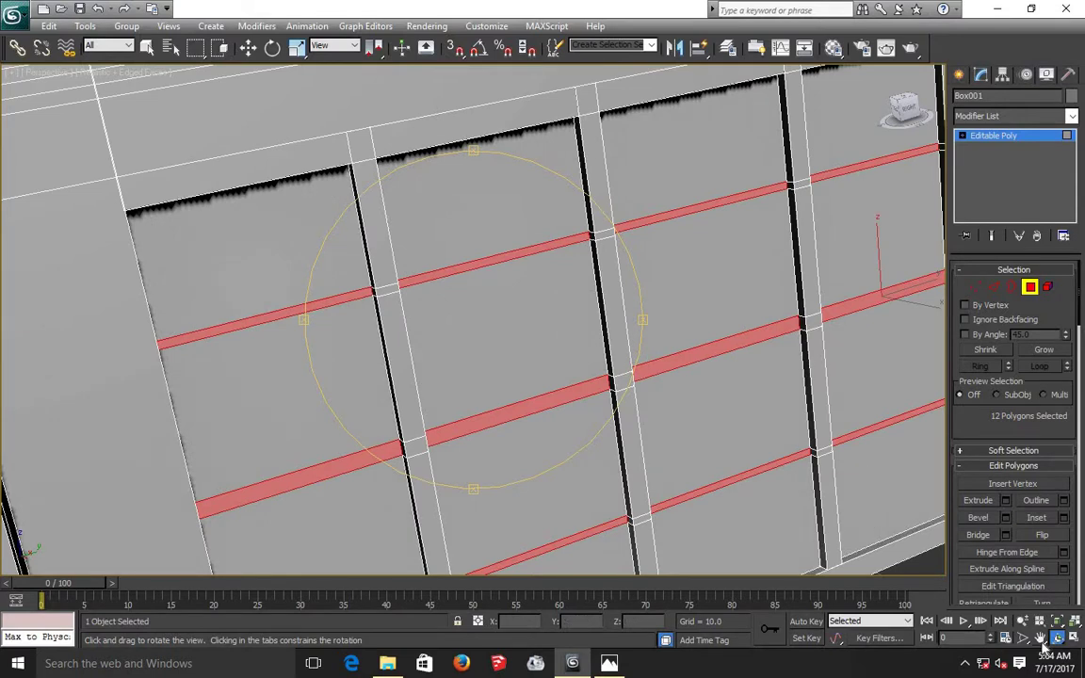
{"action": "left_click", "coordinate": [1041, 638]}
{"action": "left_click_drag", "start_coordinate": [637, 327], "coordinate": [628, 330]}
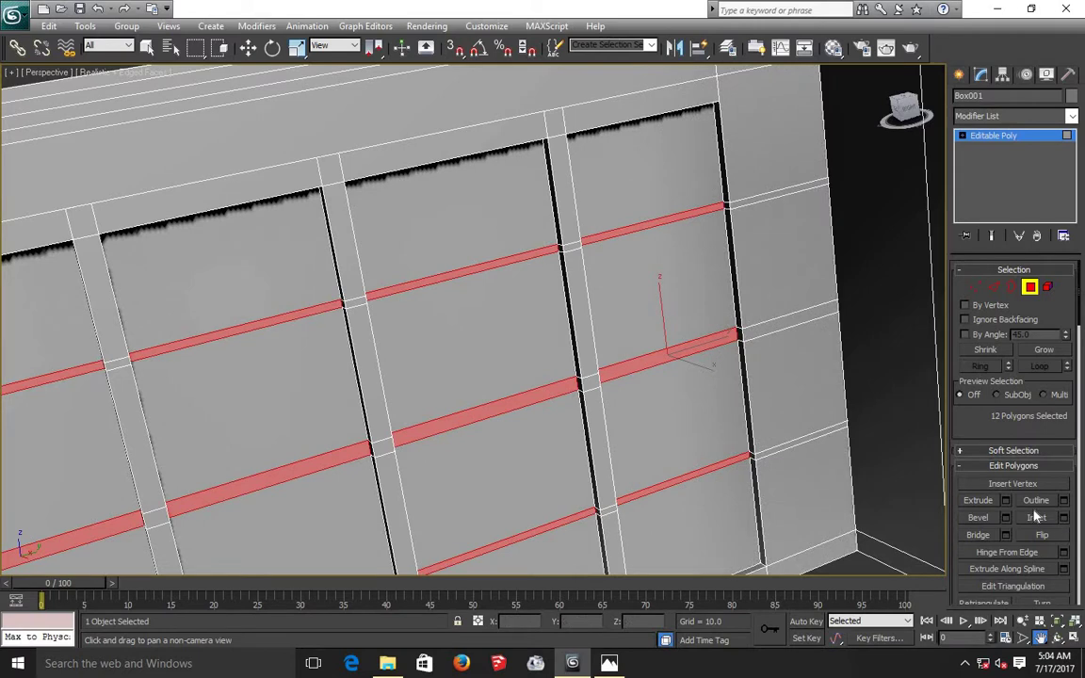
{"action": "left_click", "coordinate": [1007, 502]}
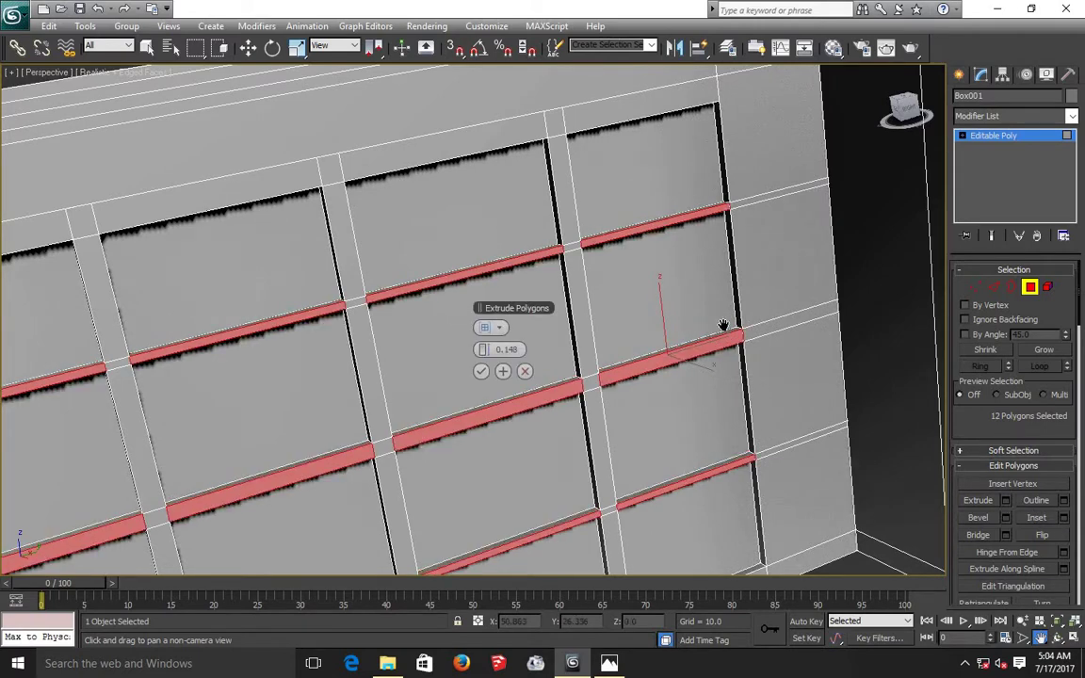
{"action": "left_click_drag", "start_coordinate": [578, 253], "coordinate": [577, 252]}
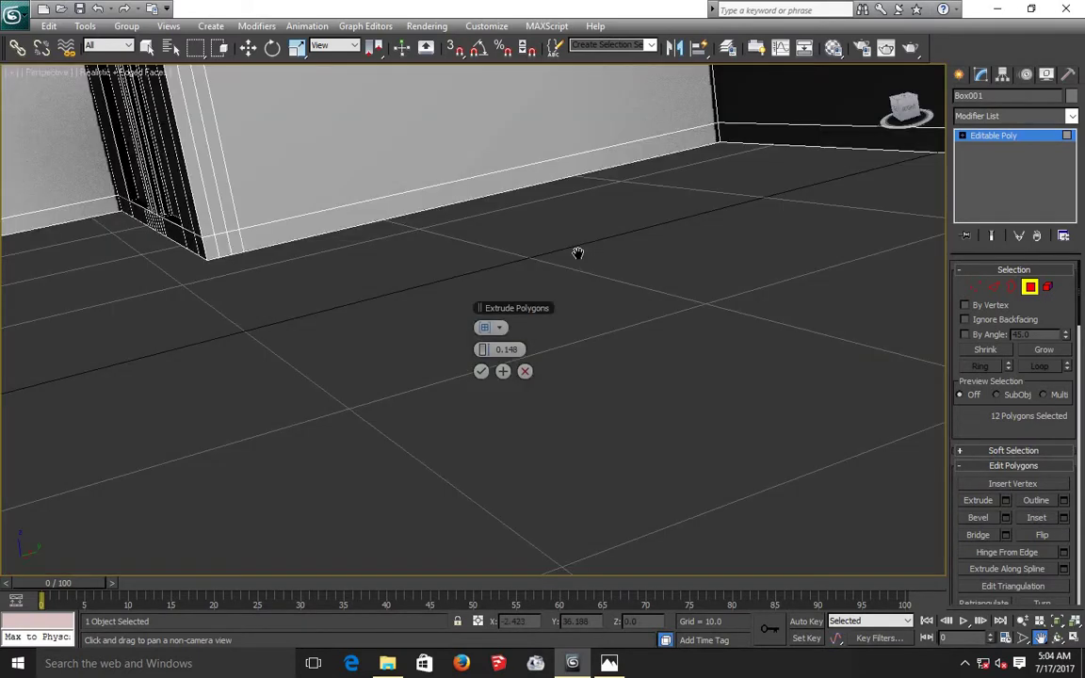
{"action": "key", "text": "shift+z"}
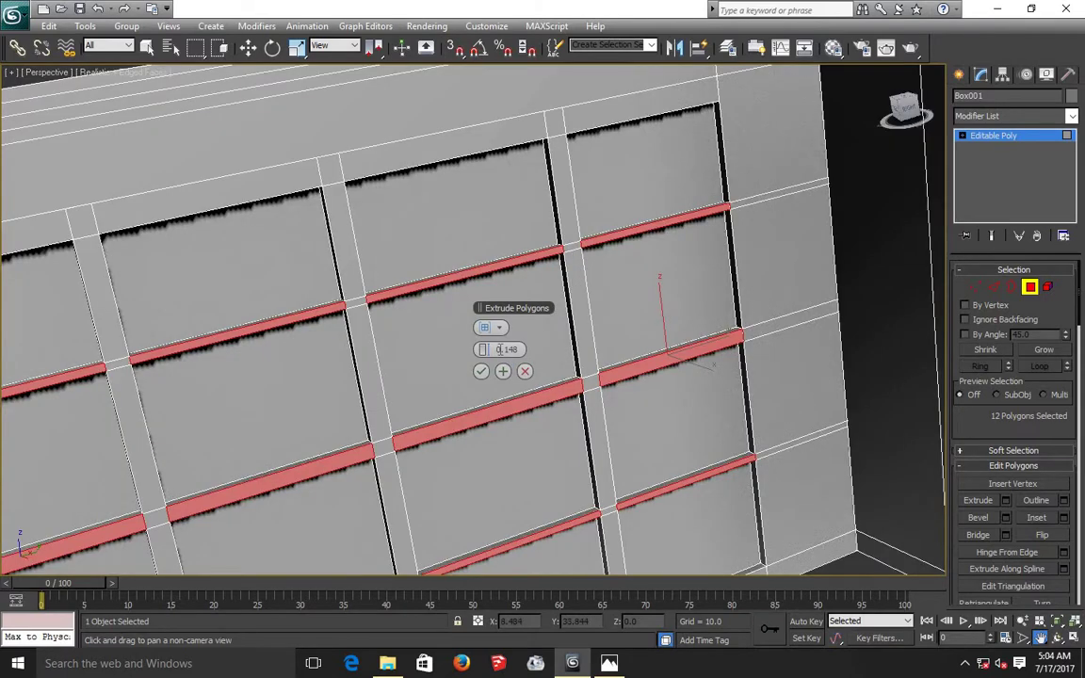
{"action": "left_click_drag", "start_coordinate": [481, 349], "coordinate": [483, 360]}
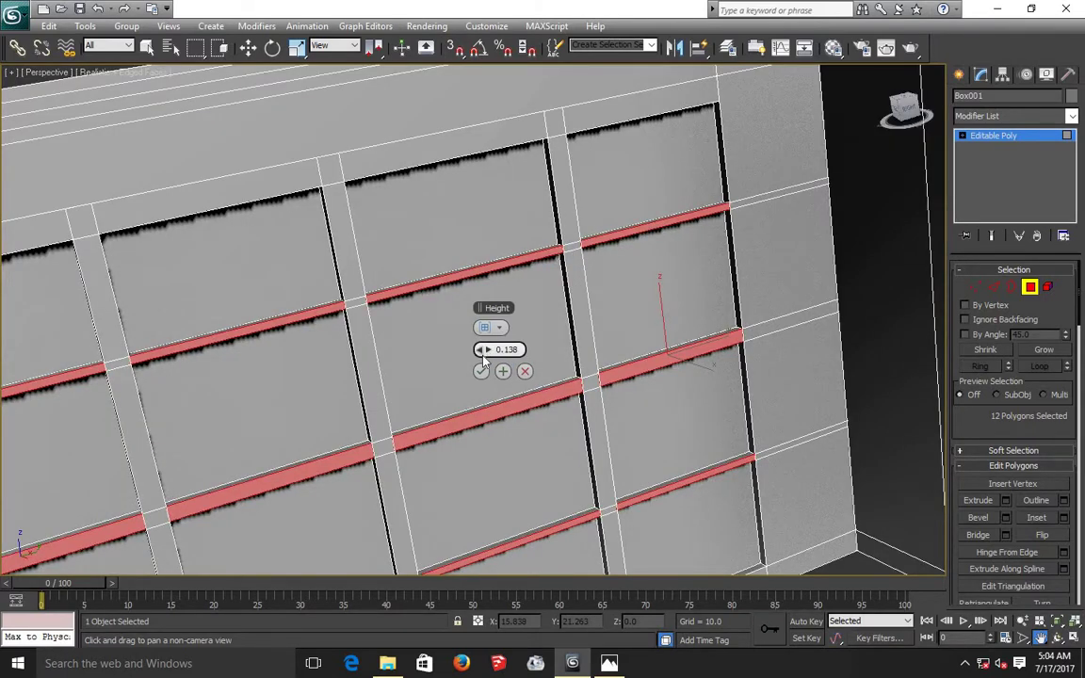
{"action": "left_click", "coordinate": [482, 353]}
{"action": "left_click", "coordinate": [481, 371]}
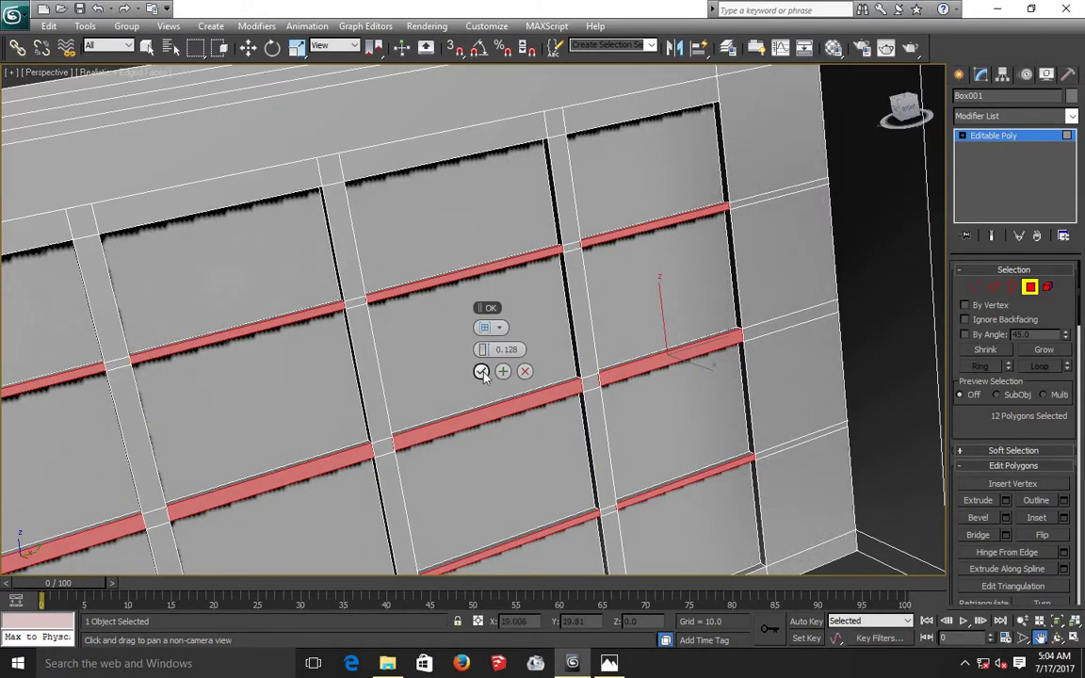
{"action": "middle_click_drag", "start_coordinate": [698, 286], "coordinate": [650, 295]}
{"action": "left_click", "coordinate": [248, 48]}
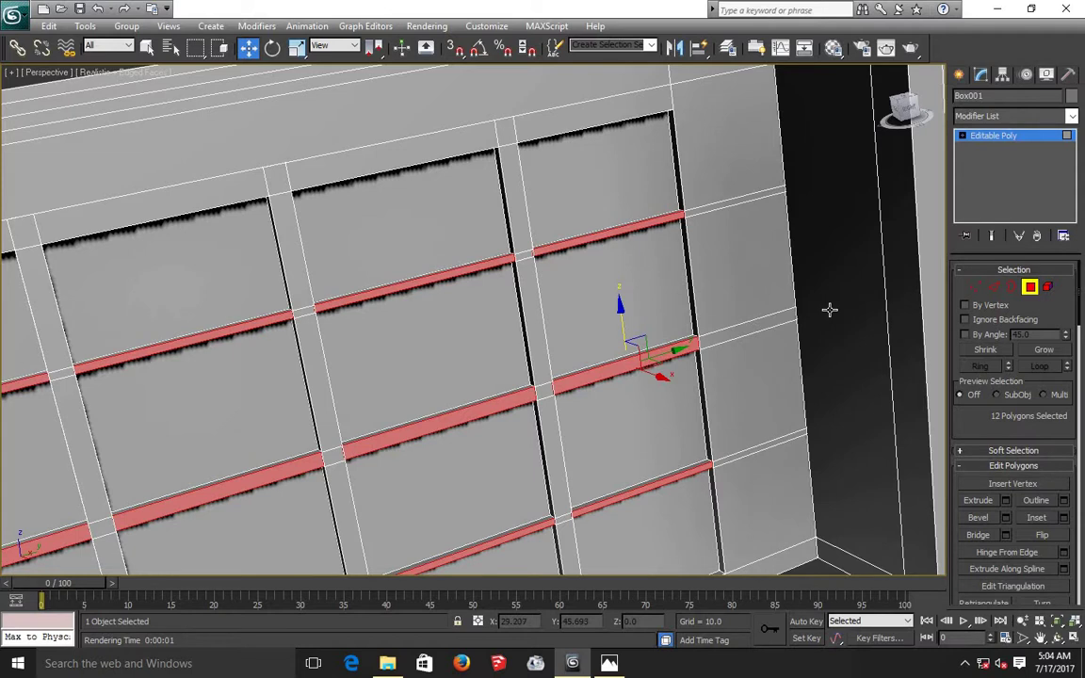
{"action": "scroll", "coordinate": [829, 310], "scroll_direction": "down", "scroll_amount": 10}
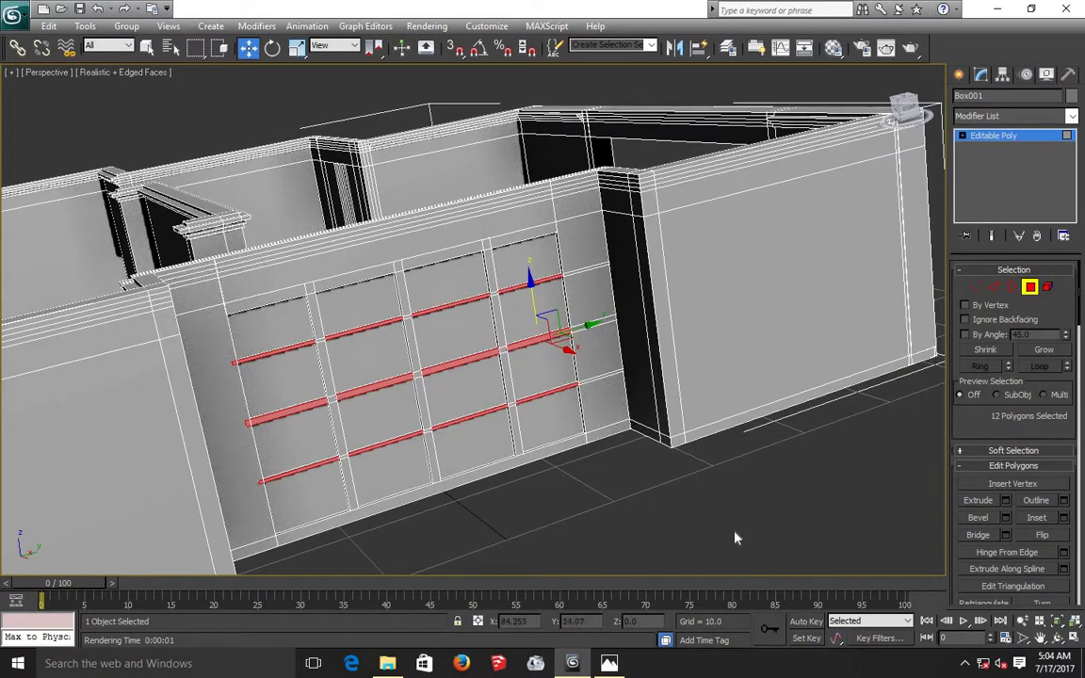
{"action": "left_click", "coordinate": [636, 490]}
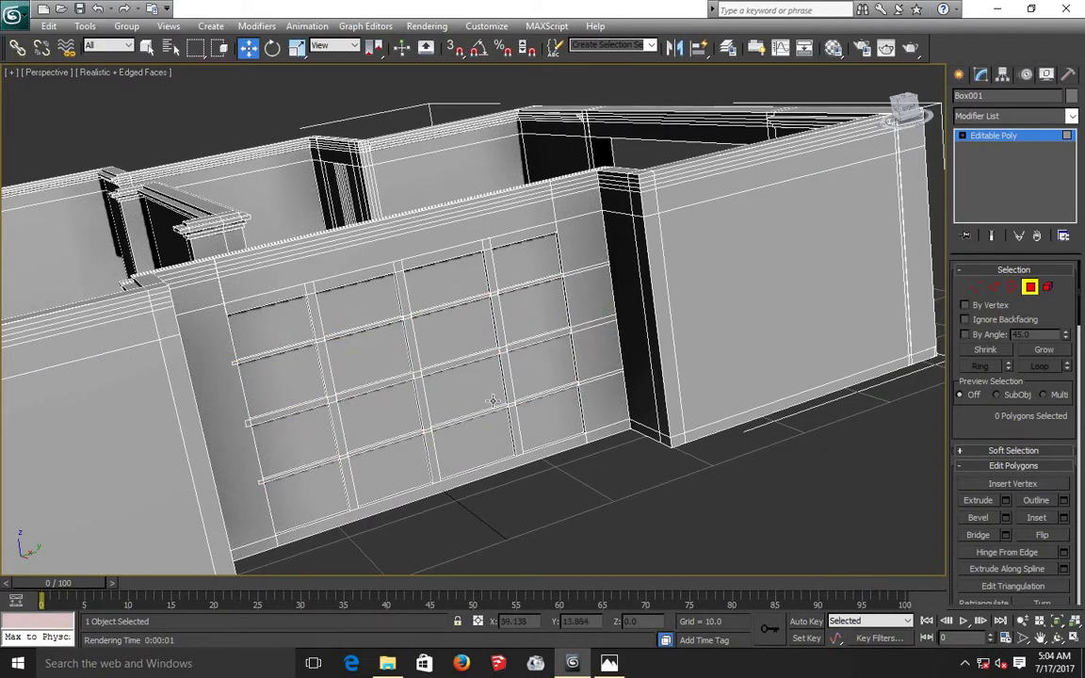
{"action": "scroll", "coordinate": [492, 400], "scroll_direction": "up", "scroll_amount": 5}
{"action": "scroll", "coordinate": [492, 400], "scroll_direction": "down", "scroll_amount": 4}
{"action": "left_click", "coordinate": [1057, 638]}
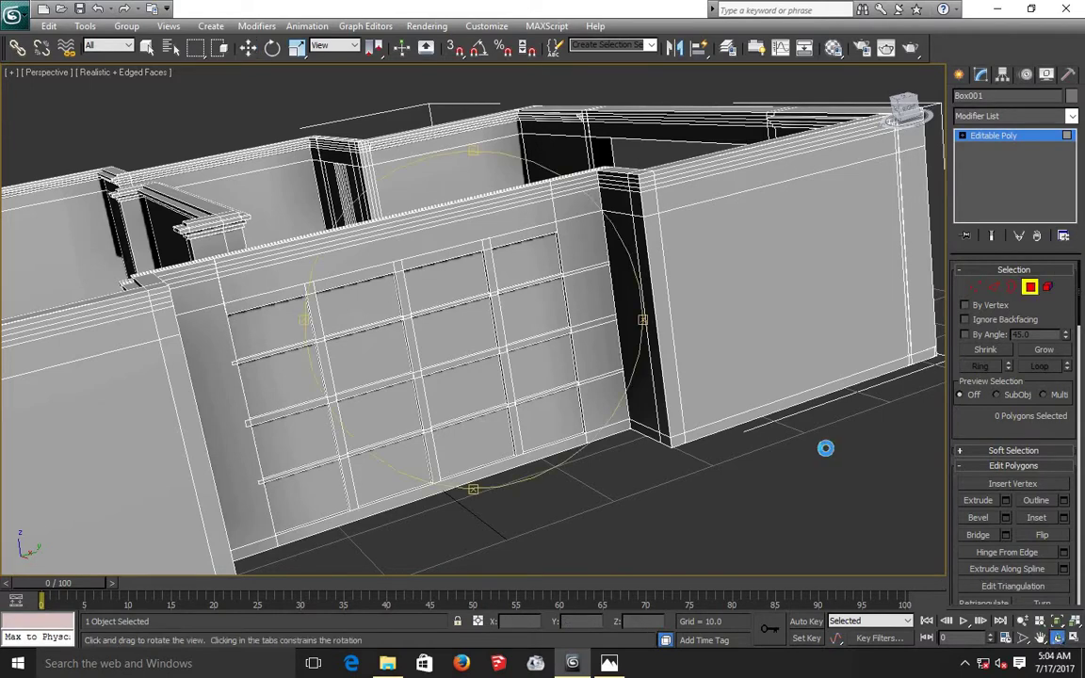
{"action": "mouse_move", "coordinate": [478, 356]}
{"action": "left_mouse_down"}
{"action": "mouse_move", "coordinate": [636, 384]}
{"action": "mouse_move", "coordinate": [469, 203]}
{"action": "mouse_move", "coordinate": [422, 182]}
{"action": "left_mouse_up"}
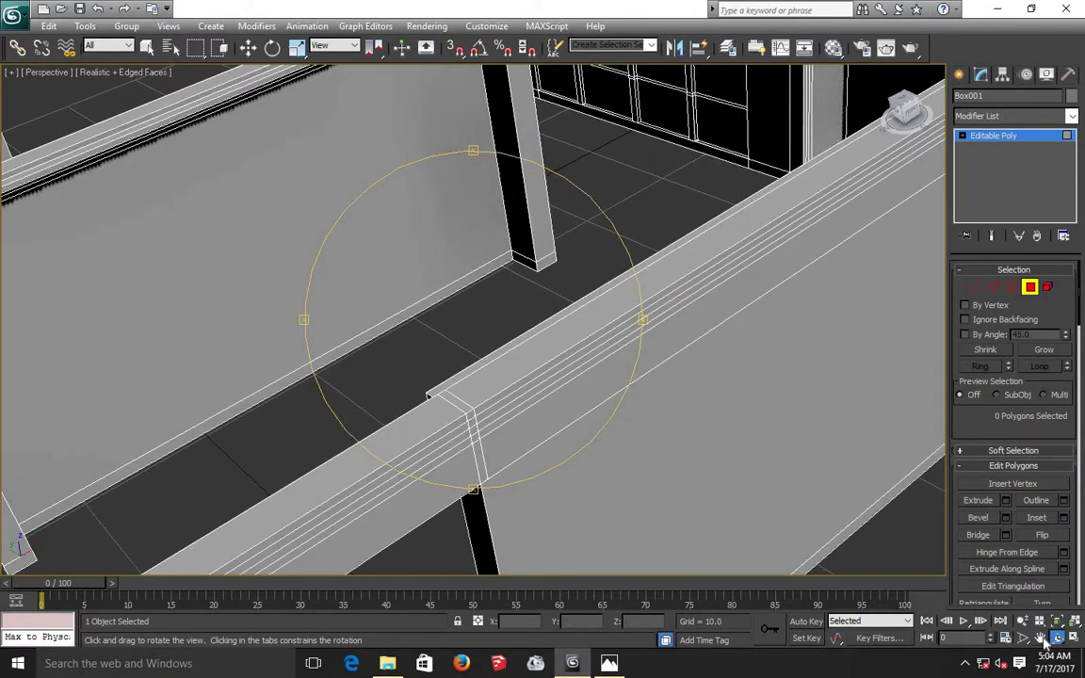
{"action": "left_click", "coordinate": [1041, 638]}
{"action": "left_click_drag", "start_coordinate": [630, 221], "coordinate": [640, 430]}
{"action": "scroll", "coordinate": [640, 430], "scroll_direction": "down", "scroll_amount": 3}
{"action": "scroll", "coordinate": [589, 216], "scroll_direction": "up", "scroll_amount": 4}
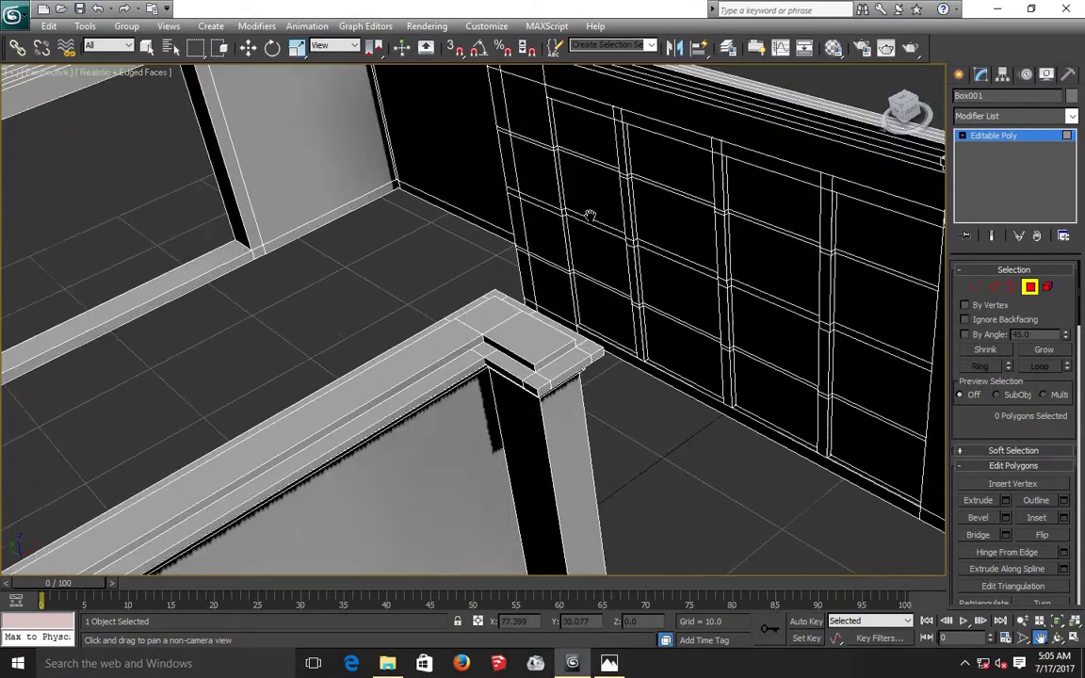
{"action": "scroll", "coordinate": [588, 217], "scroll_direction": "up", "scroll_amount": 2}
{"action": "mouse_move", "coordinate": [621, 254]}
{"action": "left_mouse_down"}
{"action": "mouse_move", "coordinate": [525, 308]}
{"action": "mouse_move", "coordinate": [516, 361]}
{"action": "left_mouse_up"}
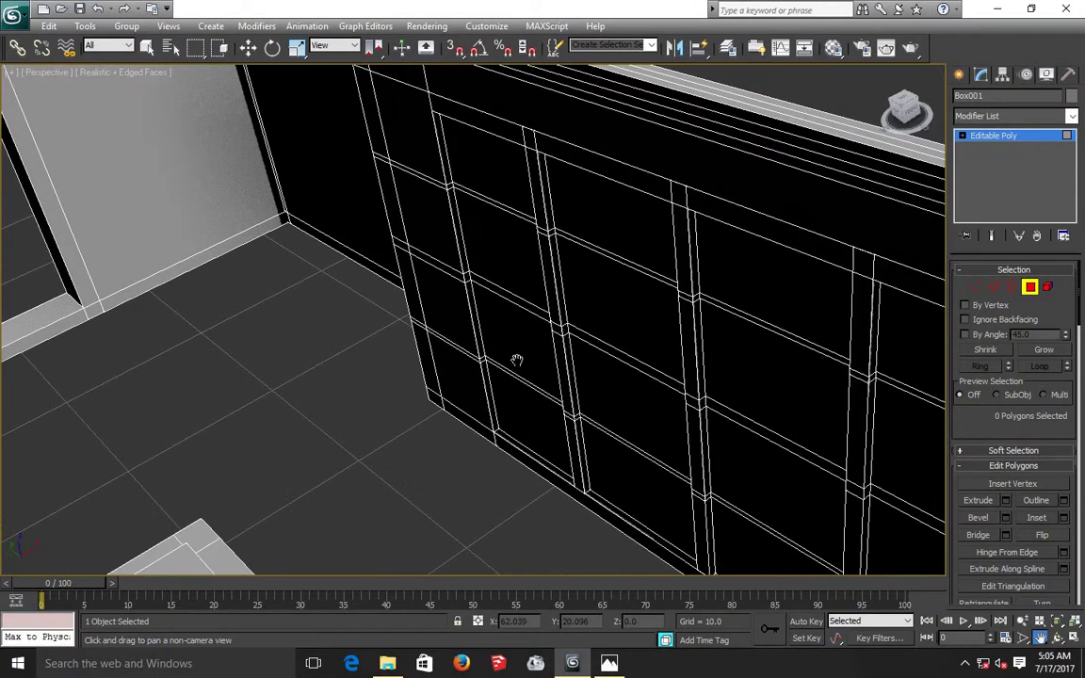
{"action": "key", "text": "w"}
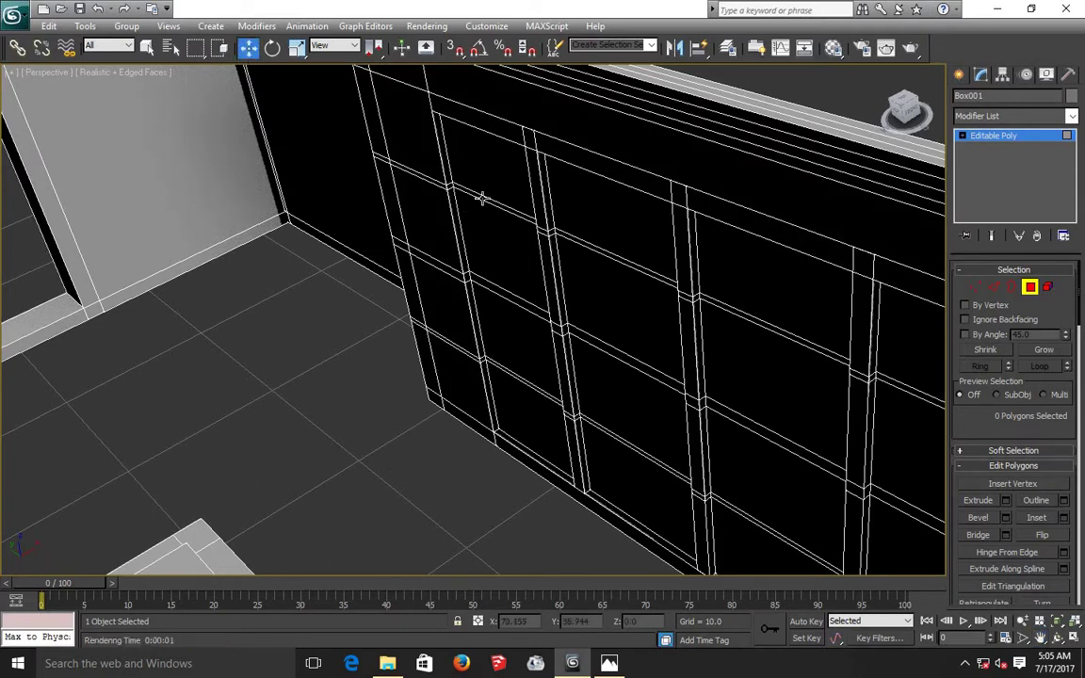
Step: Select the upper and lower-right groove strip polygons between the window panels
{"action": "left_click", "coordinate": [482, 198]}
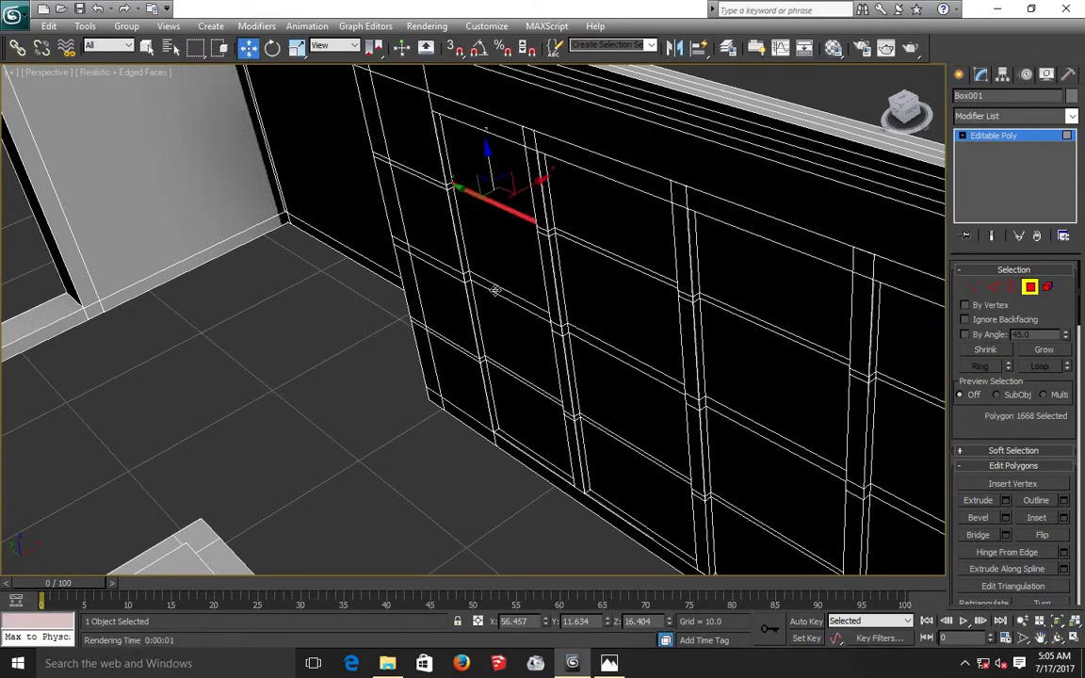
{"action": "left_click", "coordinate": [511, 351]}
{"action": "key", "text": "super"}
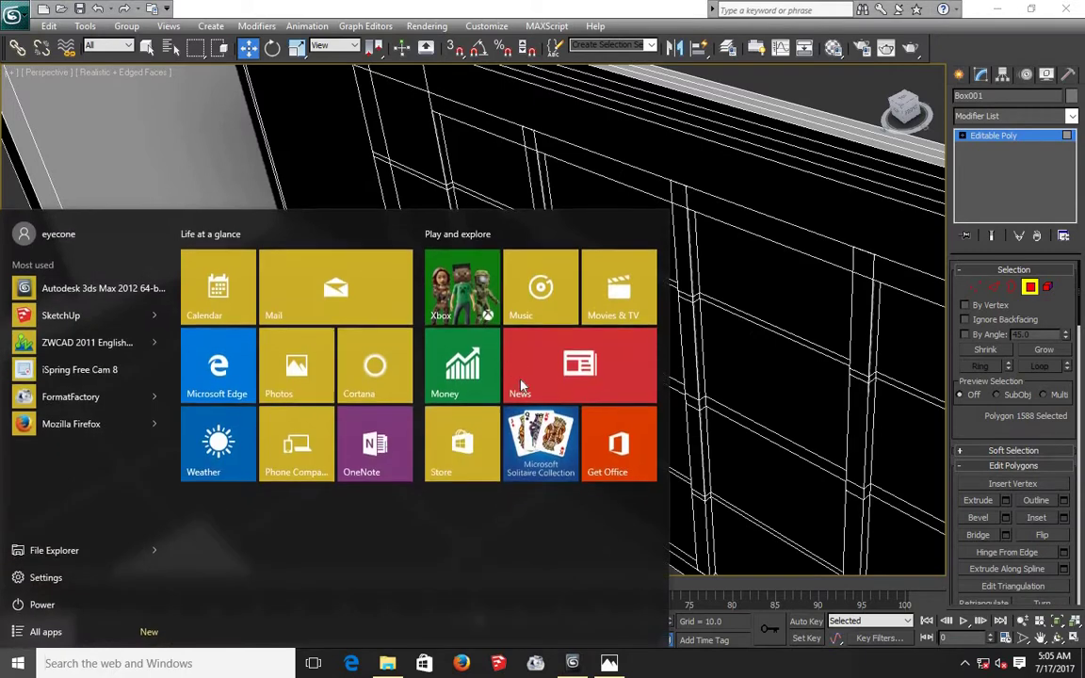
{"action": "left_click", "coordinate": [711, 403]}
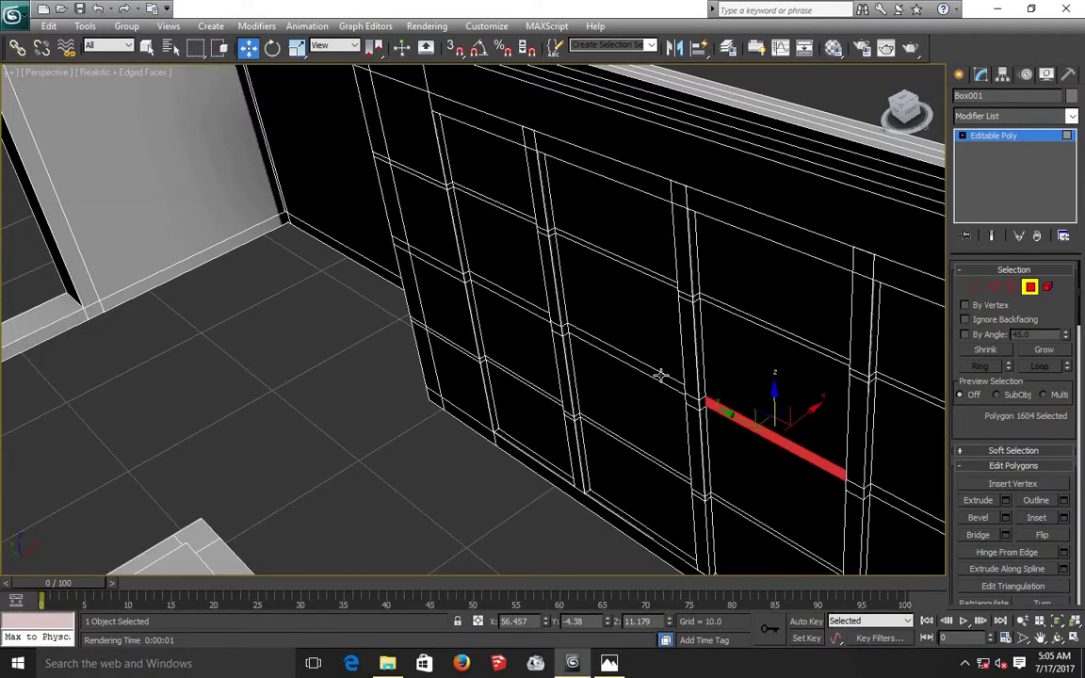
{"action": "left_click", "coordinate": [594, 339], "text": "ctrl"}
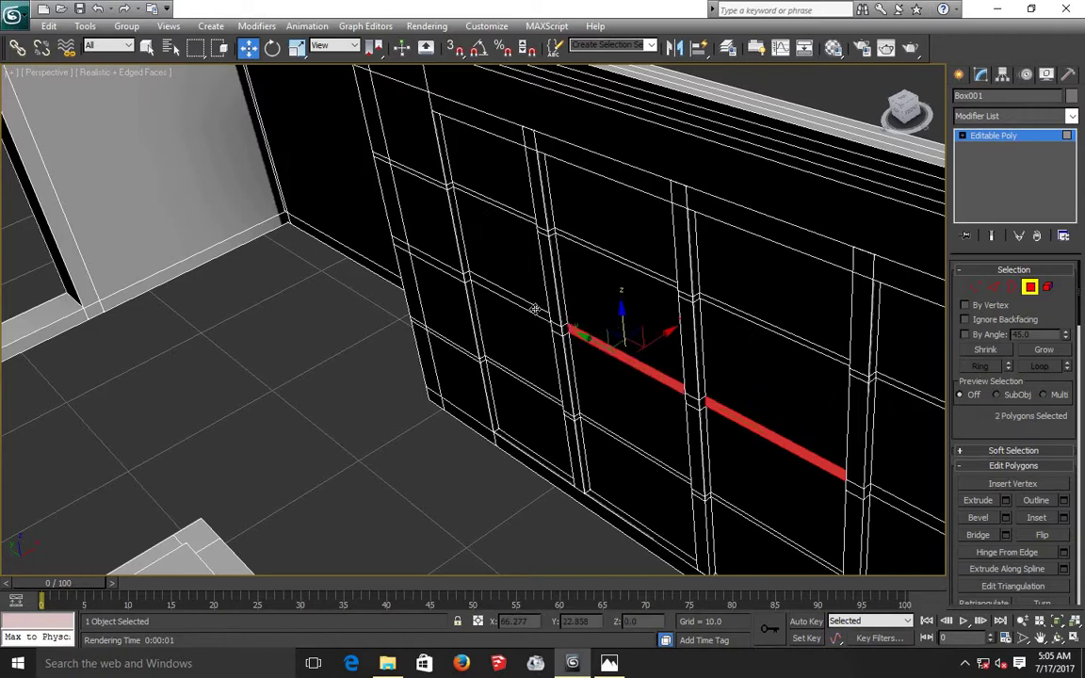
{"action": "left_click", "coordinate": [483, 281], "text": "ctrl"}
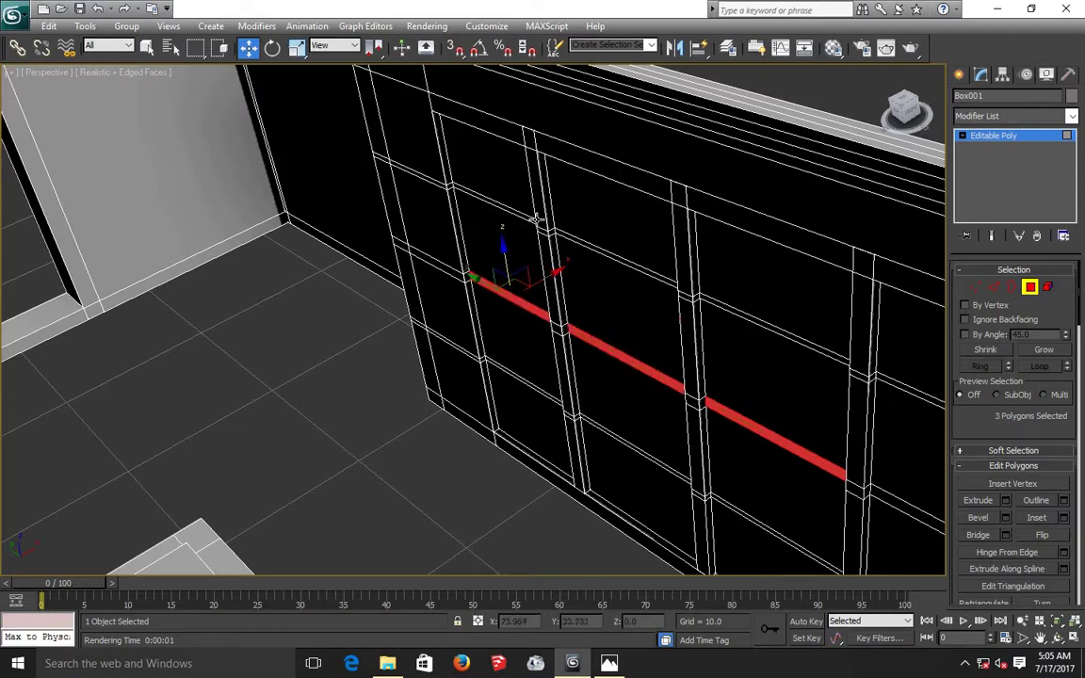
{"action": "left_click", "coordinate": [521, 220], "text": "ctrl"}
{"action": "left_click", "coordinate": [639, 267], "text": "ctrl"}
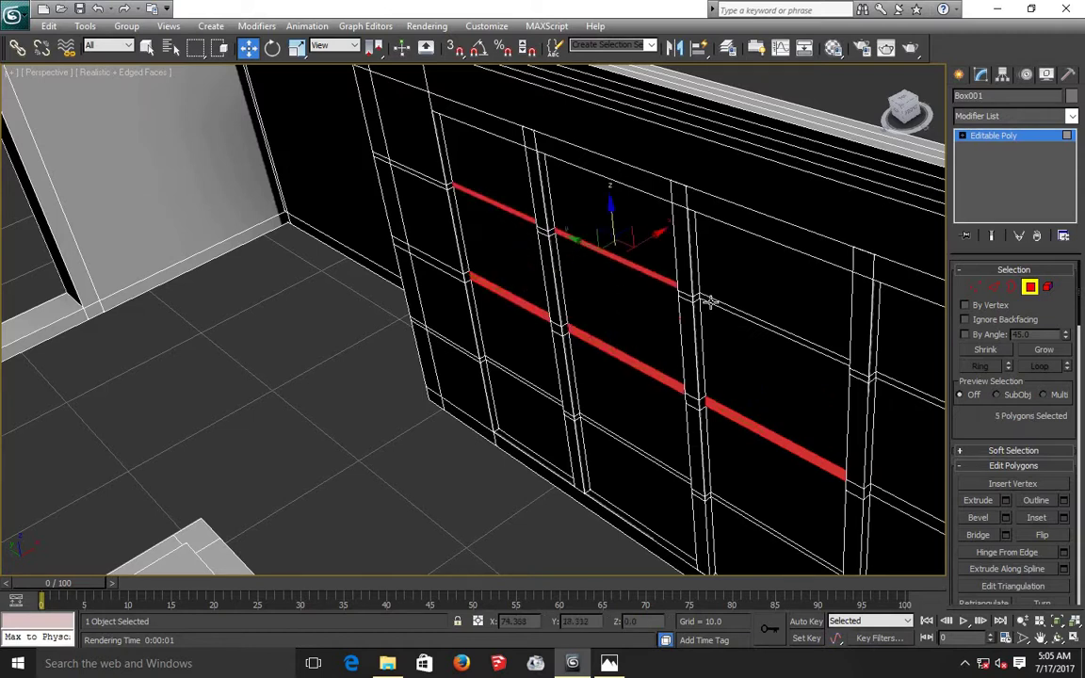
Step: Add the remaining horizontal wall strips to the selection, for twelve strips in total
{"action": "left_click", "coordinate": [754, 322], "text": "ctrl"}
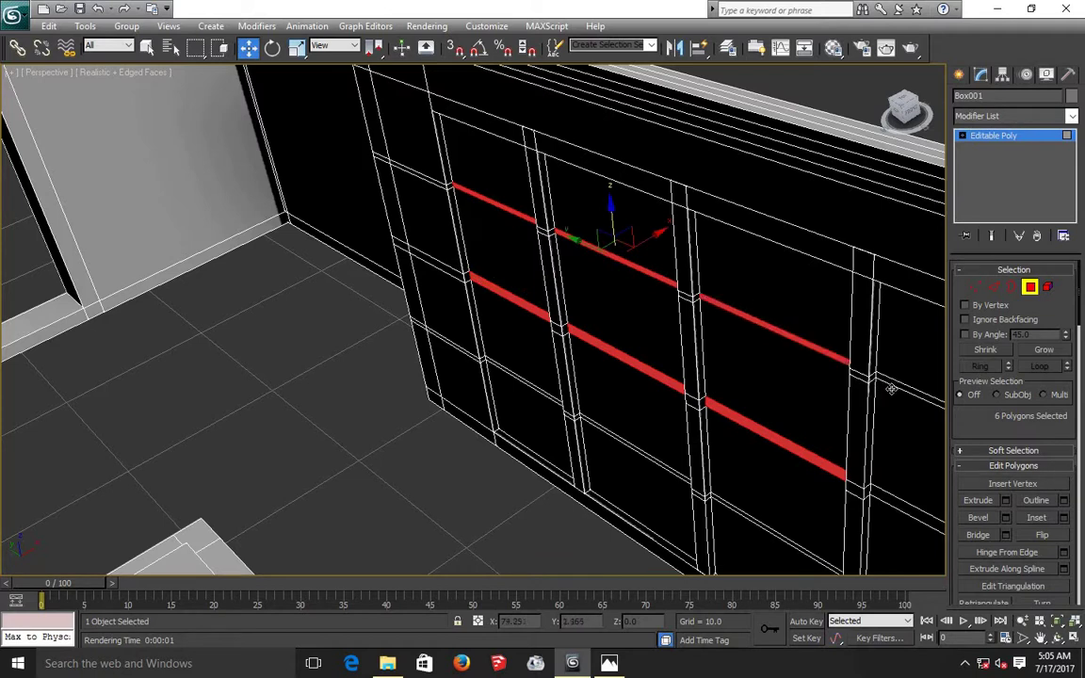
{"action": "left_click", "coordinate": [891, 389], "text": "ctrl"}
{"action": "left_click", "coordinate": [889, 494], "text": "ctrl"}
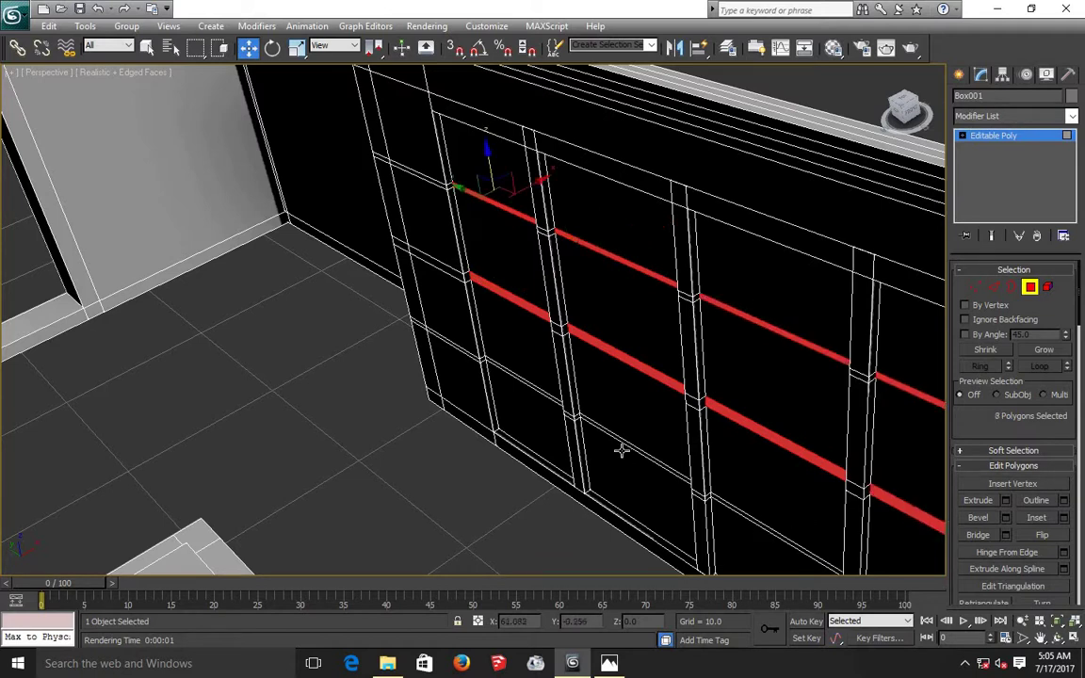
{"action": "left_click", "coordinate": [535, 387], "text": "ctrl"}
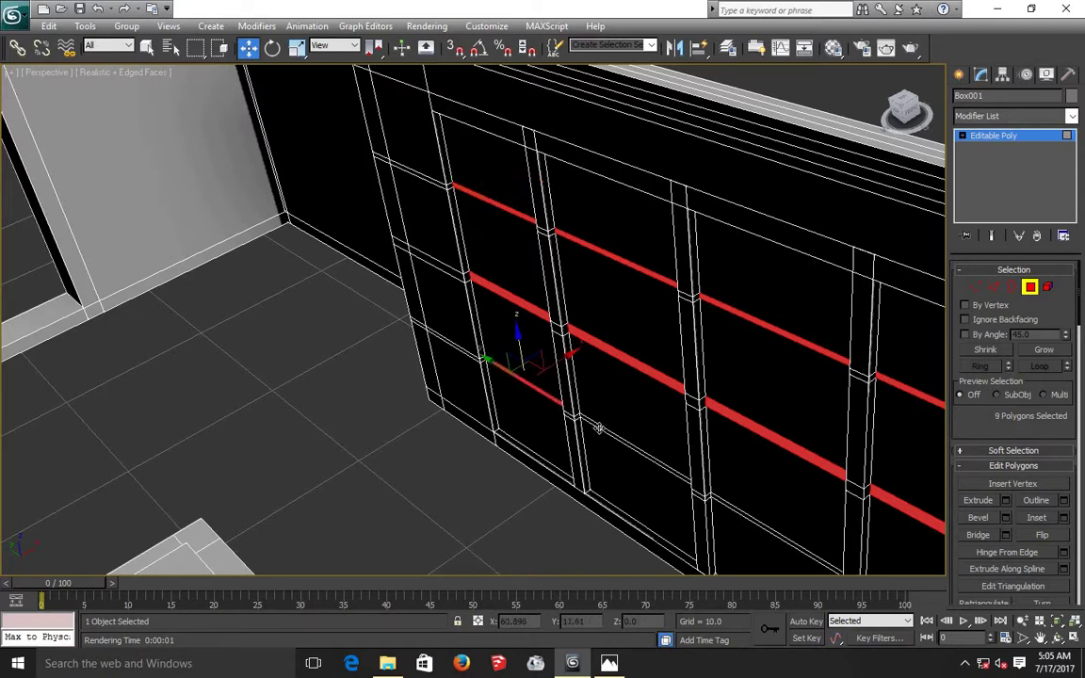
{"action": "left_click", "coordinate": [600, 428], "text": "ctrl"}
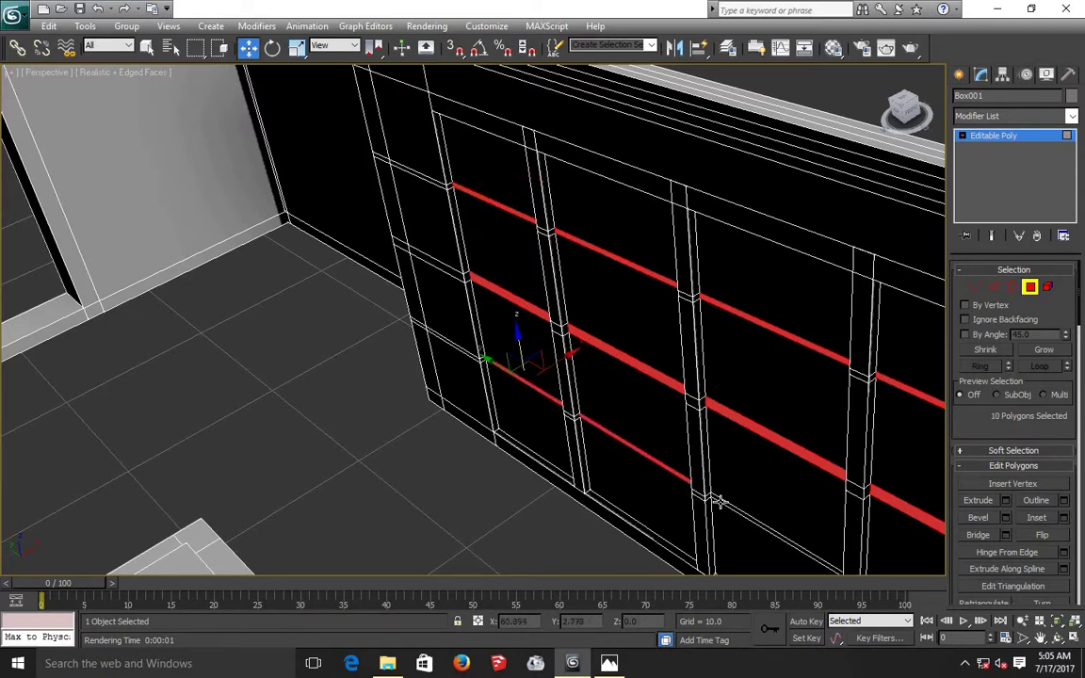
{"action": "left_click", "coordinate": [719, 502], "text": "ctrl"}
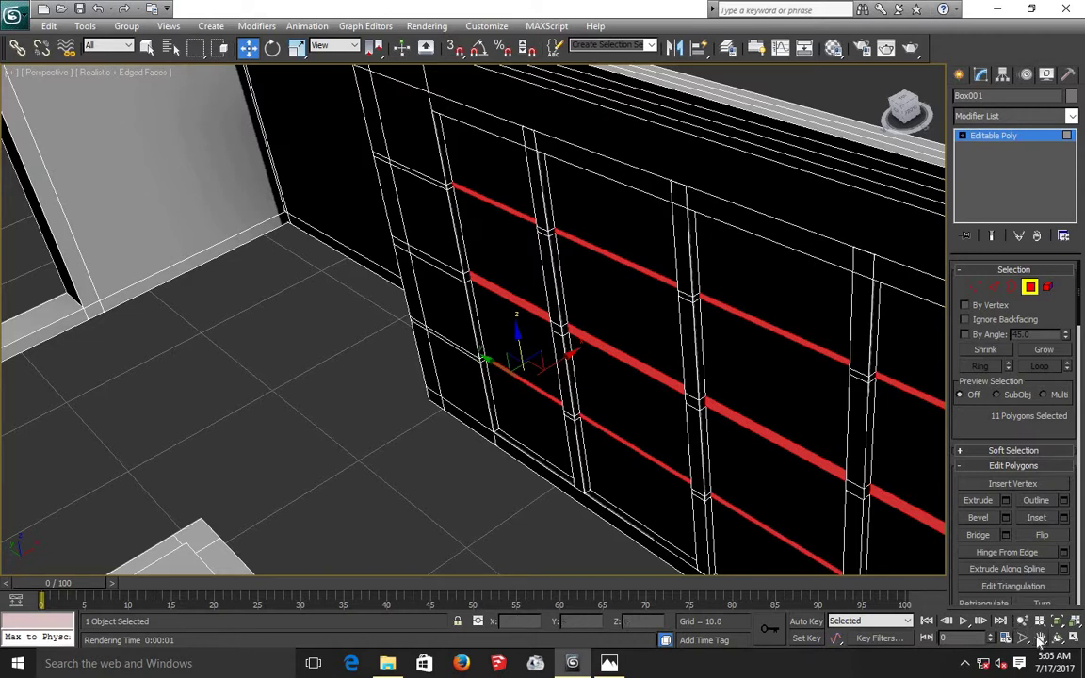
{"action": "left_click", "coordinate": [1040, 638]}
{"action": "mouse_move", "coordinate": [818, 501]}
{"action": "left_mouse_down"}
{"action": "mouse_move", "coordinate": [608, 429]}
{"action": "mouse_move", "coordinate": [548, 386]}
{"action": "left_mouse_up"}
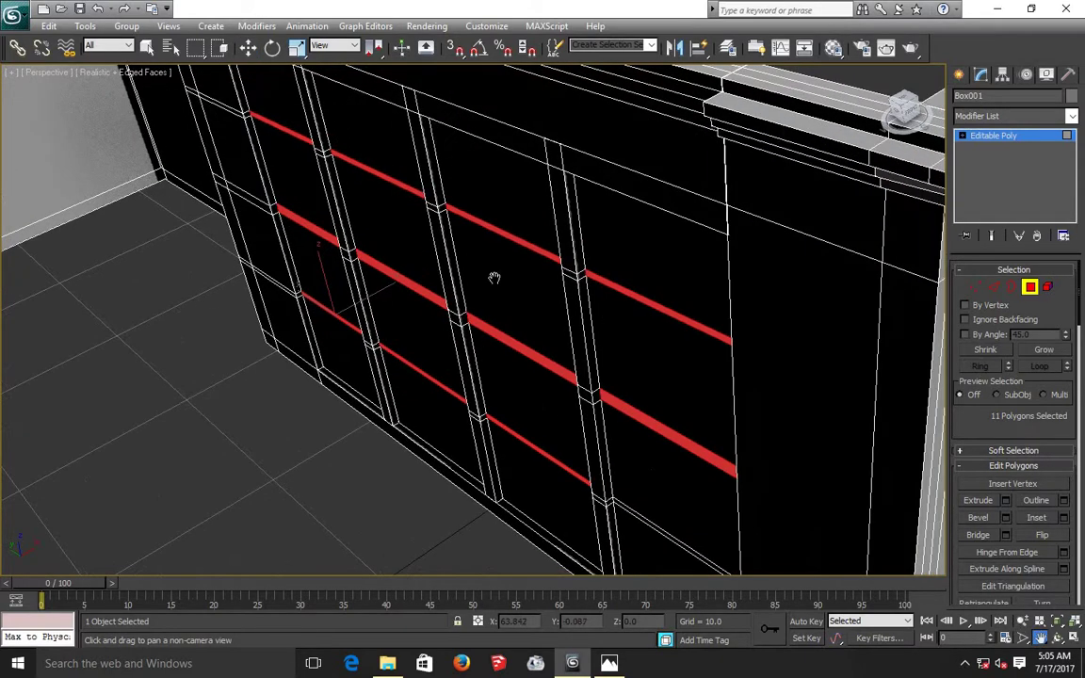
{"action": "left_click", "coordinate": [247, 49]}
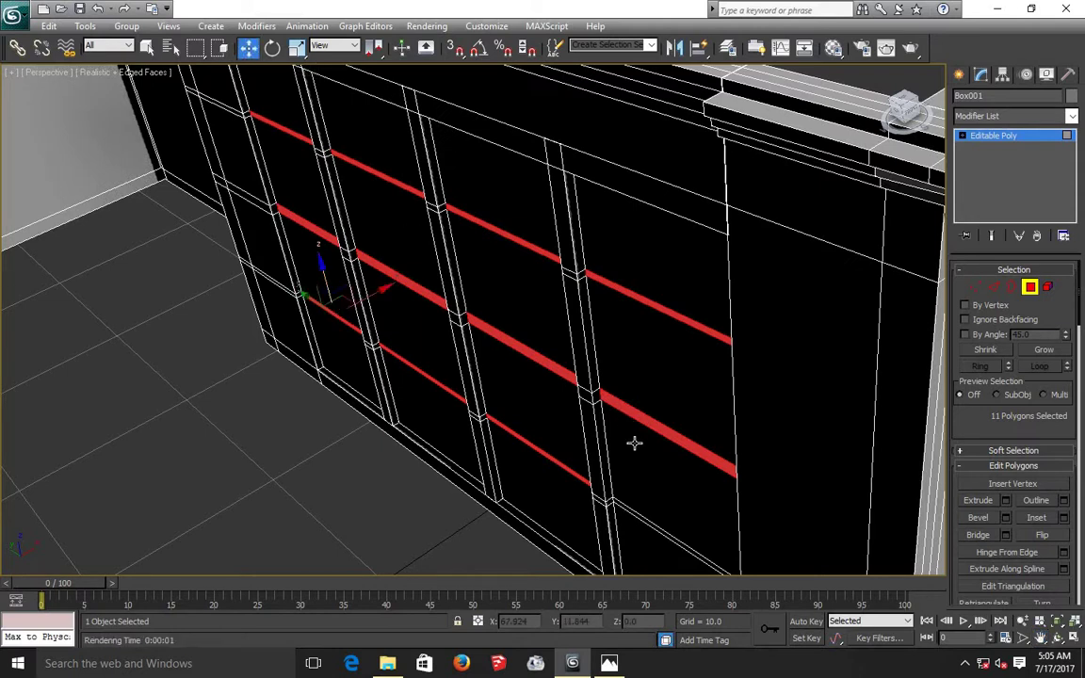
{"action": "left_click", "coordinate": [626, 508], "text": "ctrl"}
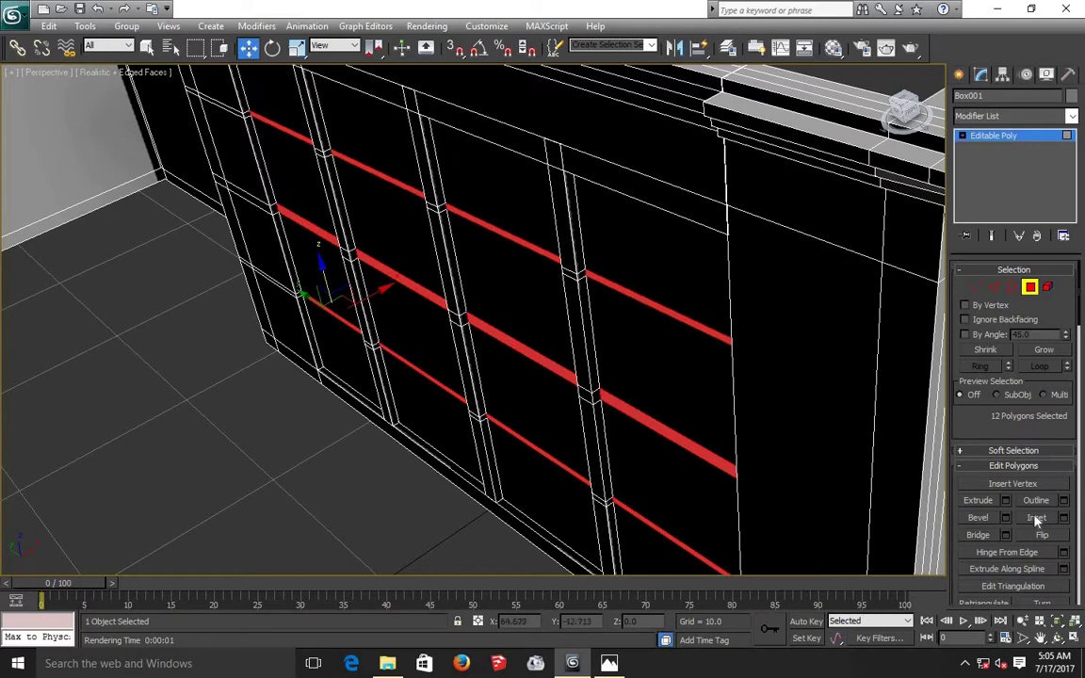
Step: Extrude the selected strips by 0.128, then bring up the bedroom reference photo
{"action": "left_click", "coordinate": [1006, 500]}
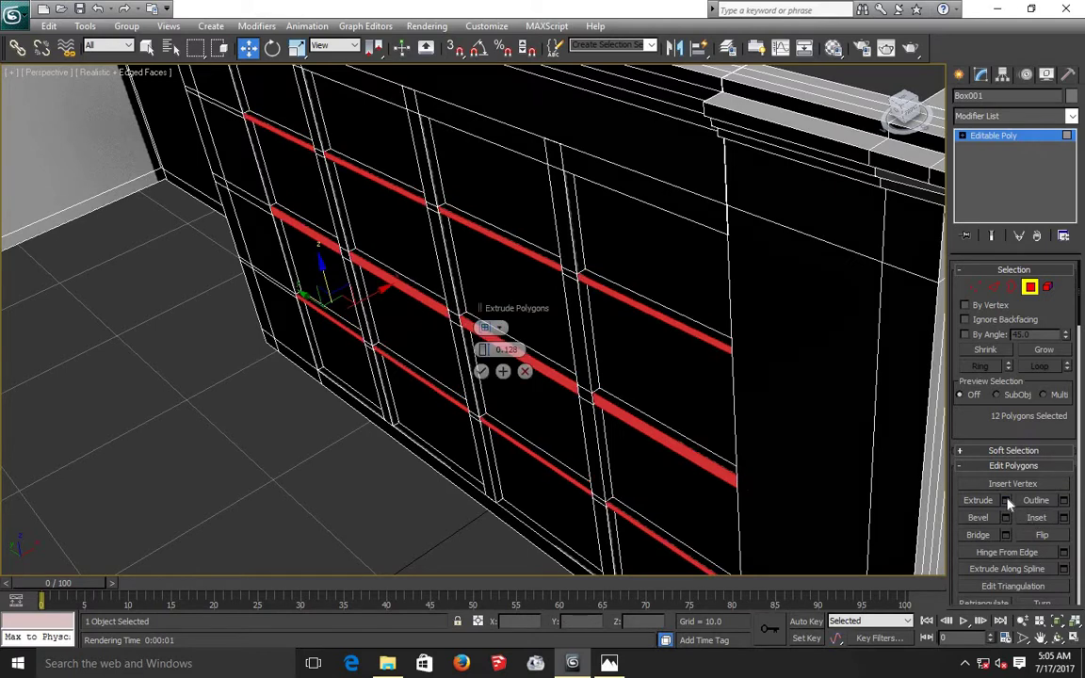
{"action": "left_click", "coordinate": [481, 372]}
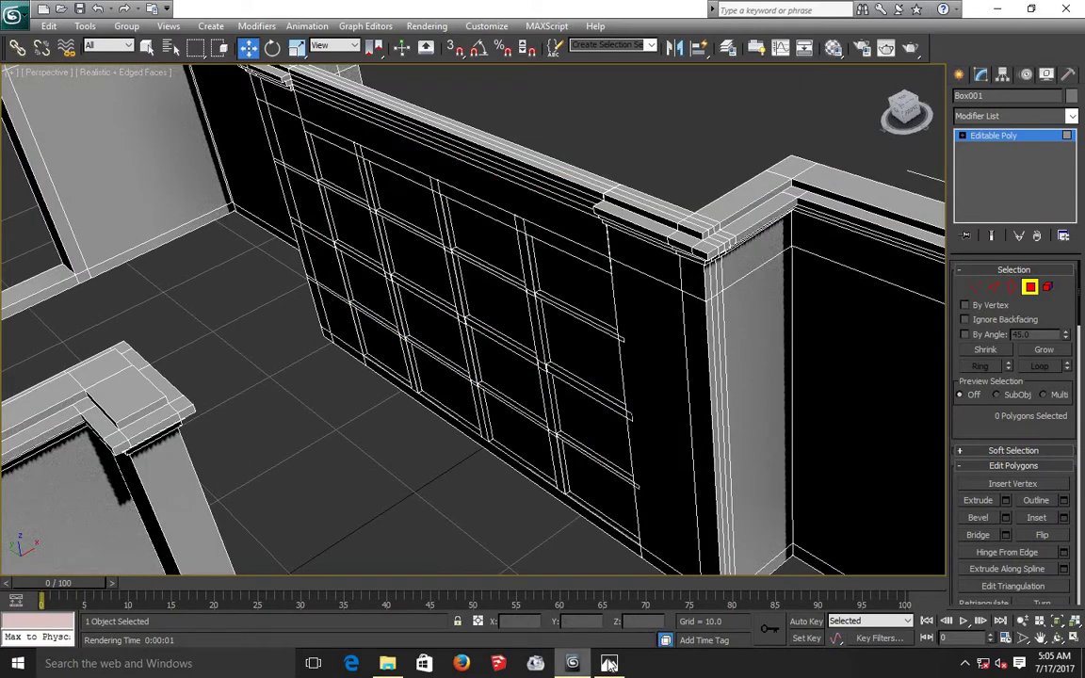
{"action": "left_click", "coordinate": [609, 664]}
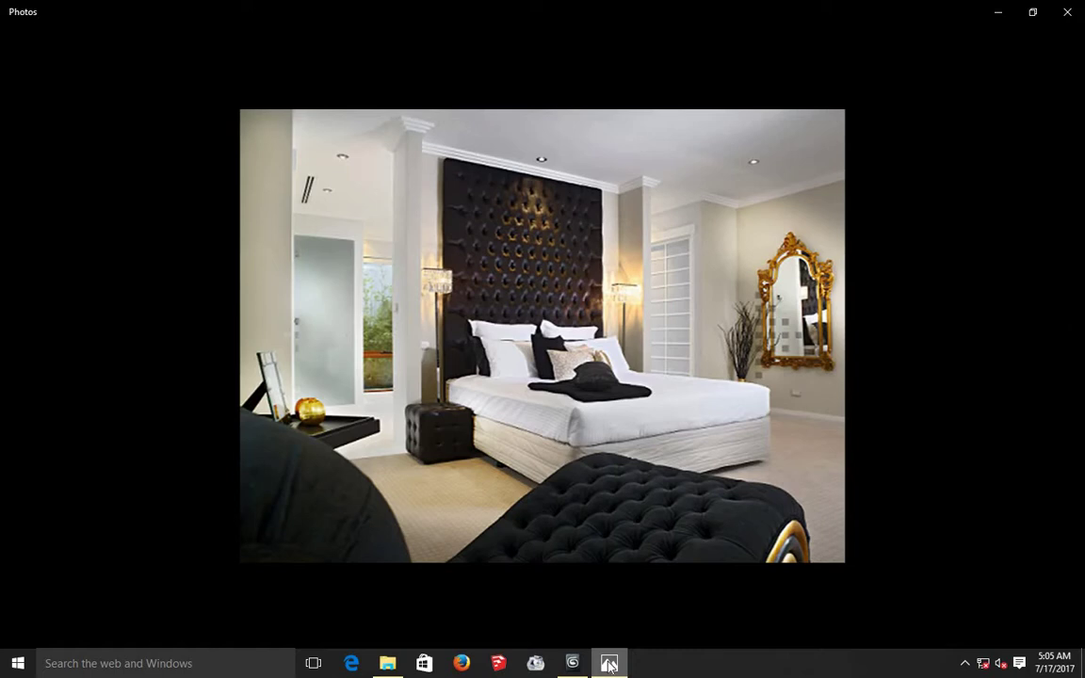
Step: Return to 3ds Max and zoom, orbit and pan to frame the window wall and corner pillar
{"action": "left_click", "coordinate": [577, 664]}
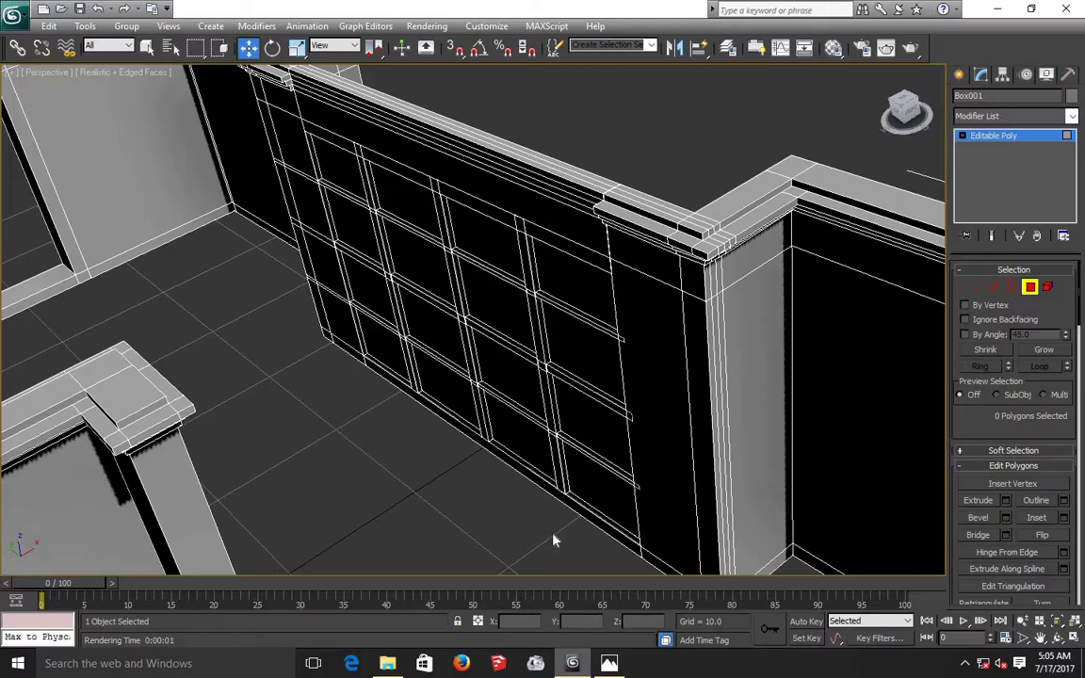
{"action": "scroll", "coordinate": [523, 540], "scroll_direction": "down", "scroll_amount": 3}
{"action": "scroll", "coordinate": [523, 540], "scroll_direction": "down", "scroll_amount": 2}
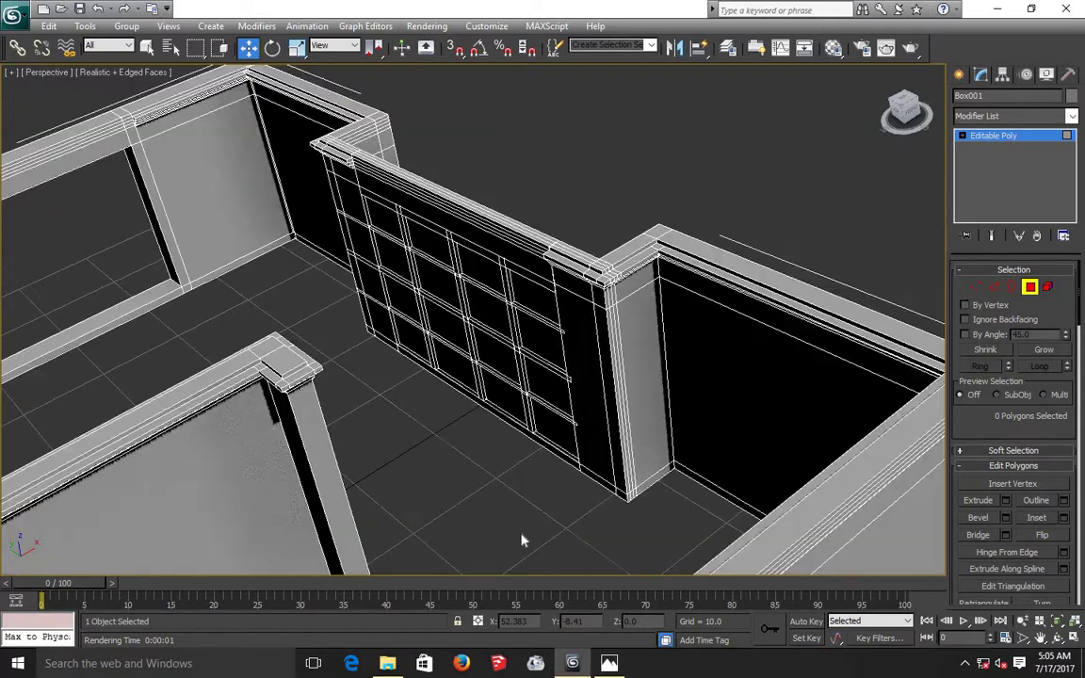
{"action": "left_click", "coordinate": [1057, 638]}
{"action": "mouse_move", "coordinate": [480, 370]}
{"action": "left_mouse_down"}
{"action": "mouse_move", "coordinate": [563, 407]}
{"action": "mouse_move", "coordinate": [550, 394]}
{"action": "left_mouse_up"}
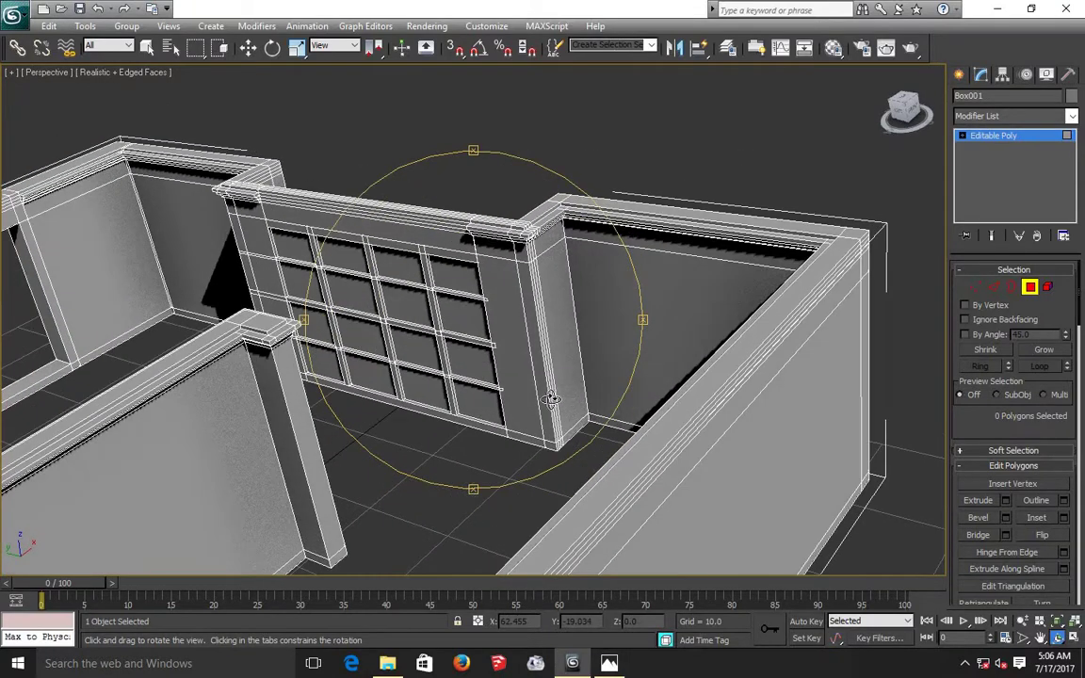
{"action": "mouse_move", "coordinate": [394, 275]}
{"action": "left_mouse_down"}
{"action": "mouse_move", "coordinate": [389, 302]}
{"action": "mouse_move", "coordinate": [421, 329]}
{"action": "mouse_move", "coordinate": [444, 326]}
{"action": "mouse_move", "coordinate": [424, 288]}
{"action": "mouse_move", "coordinate": [443, 318]}
{"action": "left_mouse_up"}
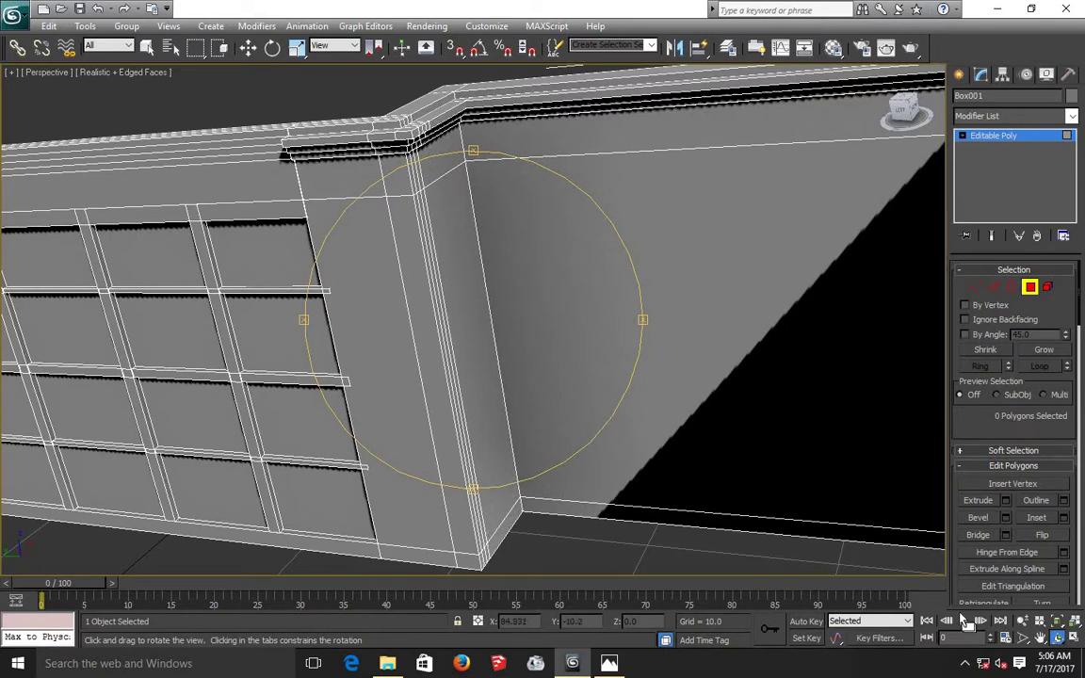
{"action": "left_click", "coordinate": [1037, 638]}
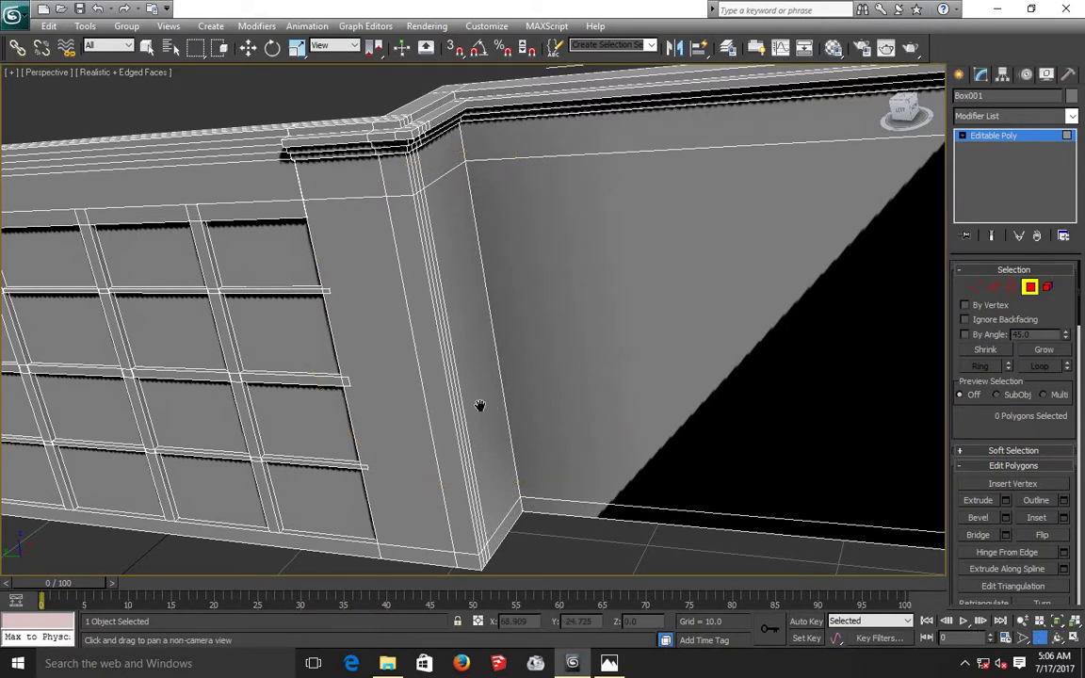
{"action": "left_click_drag", "start_coordinate": [564, 398], "coordinate": [710, 382]}
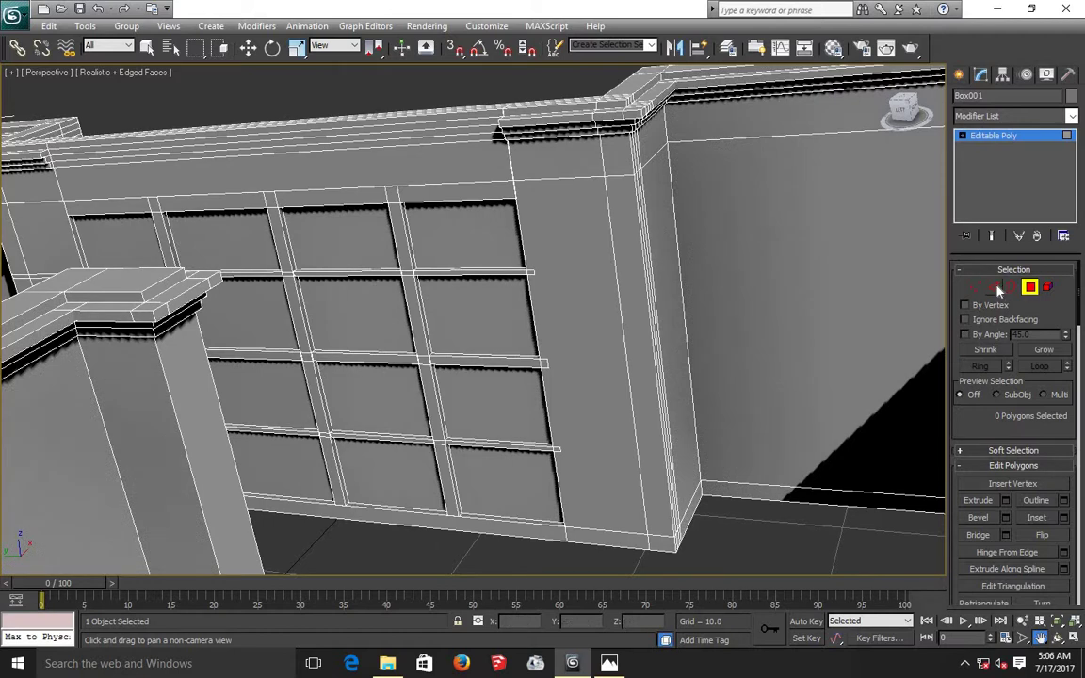
Step: In Edge mode, ring a vertical edge beside the window grid, preview Connect, then cancel it
{"action": "key", "text": "shift+q"}
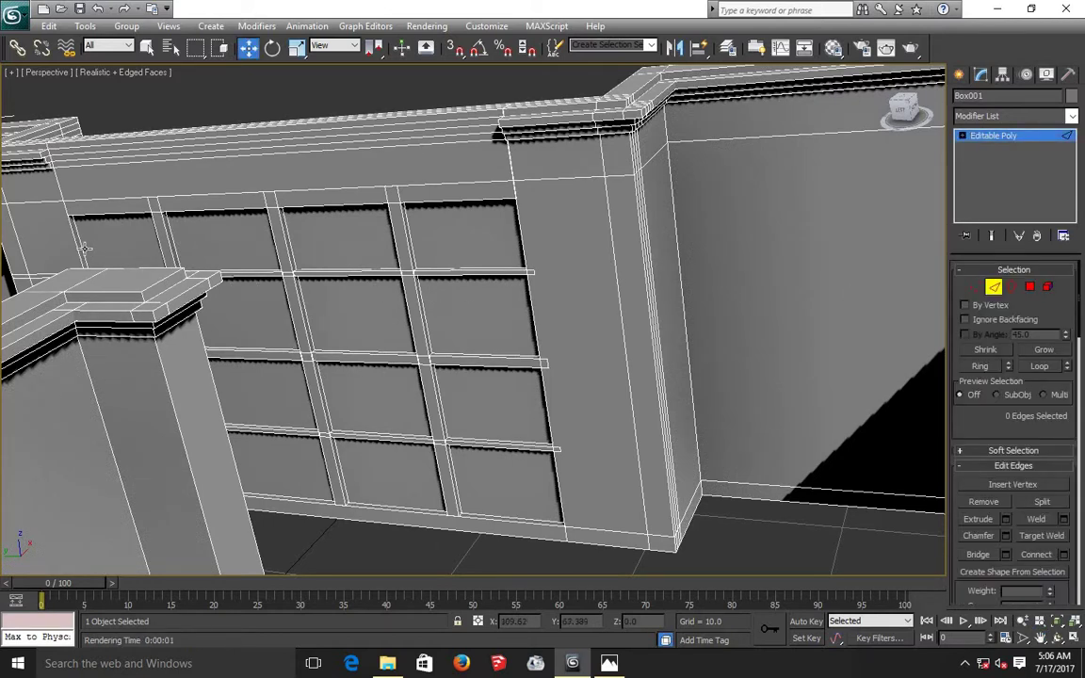
{"action": "left_click", "coordinate": [76, 249]}
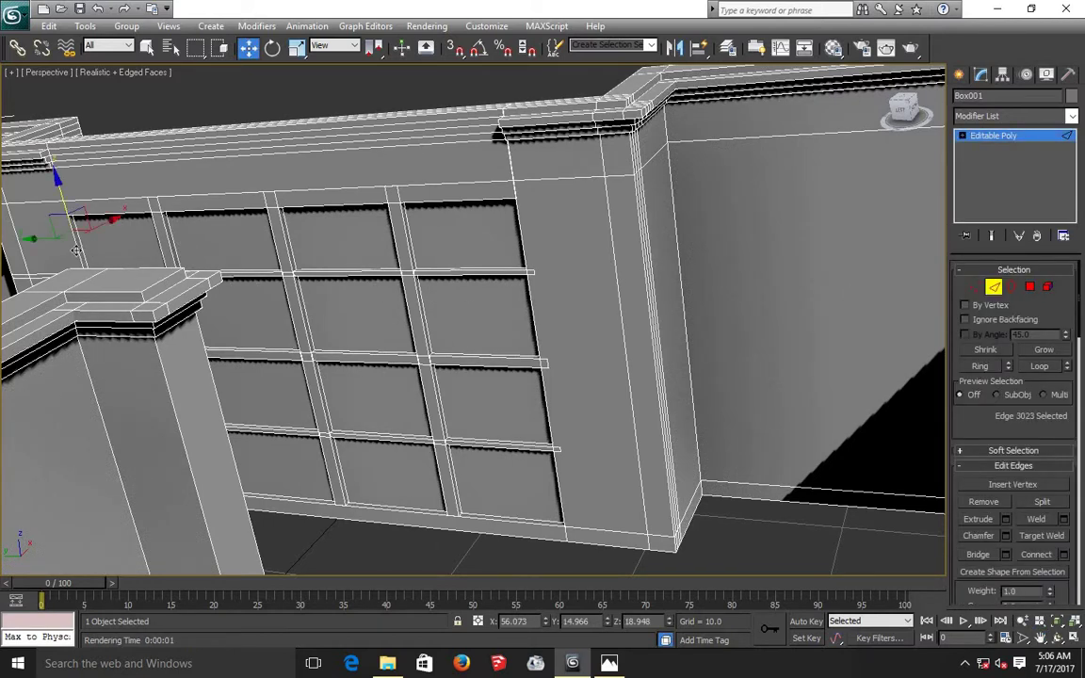
{"action": "left_click", "coordinate": [798, 557]}
{"action": "scroll", "coordinate": [562, 515], "scroll_direction": "up", "scroll_amount": 3}
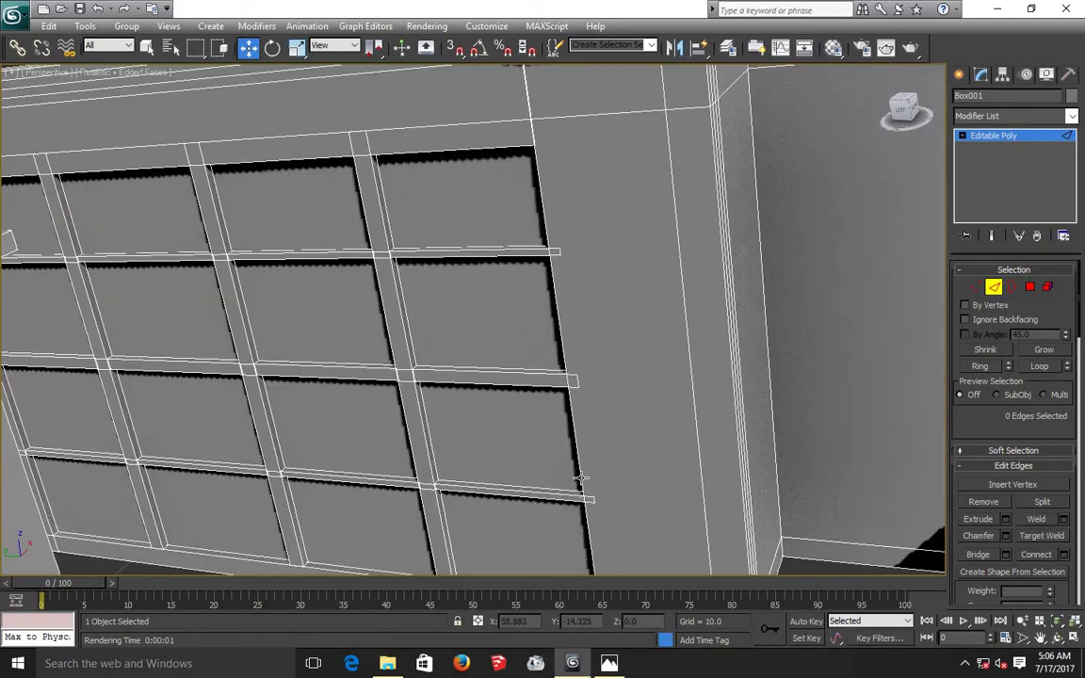
{"action": "left_click", "coordinate": [563, 419]}
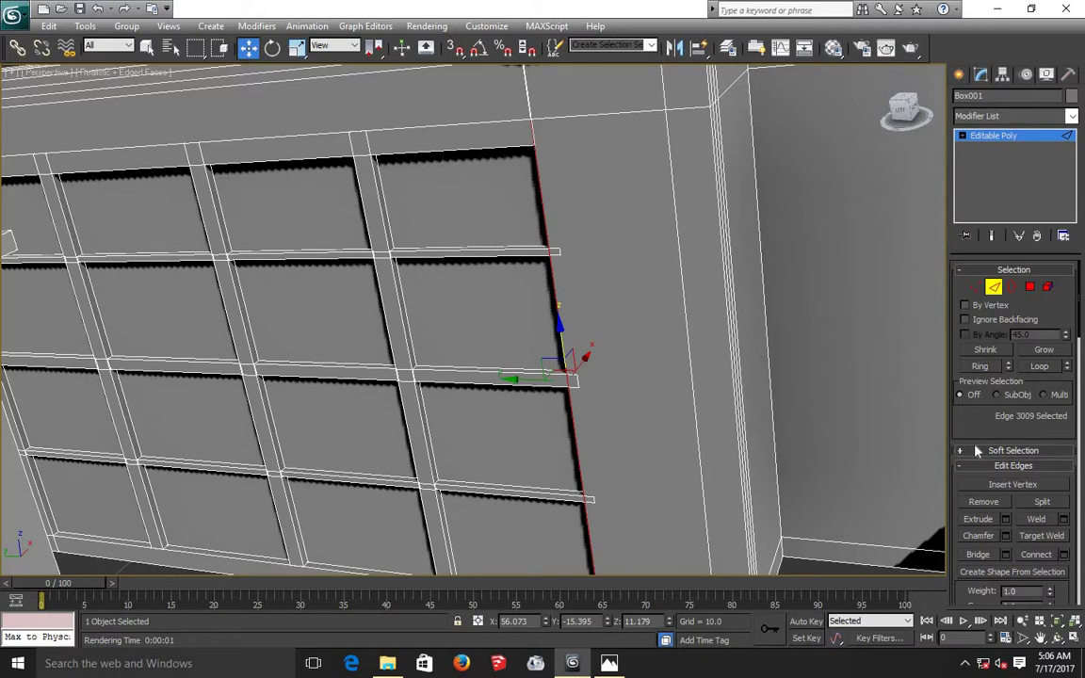
{"action": "left_click", "coordinate": [982, 372]}
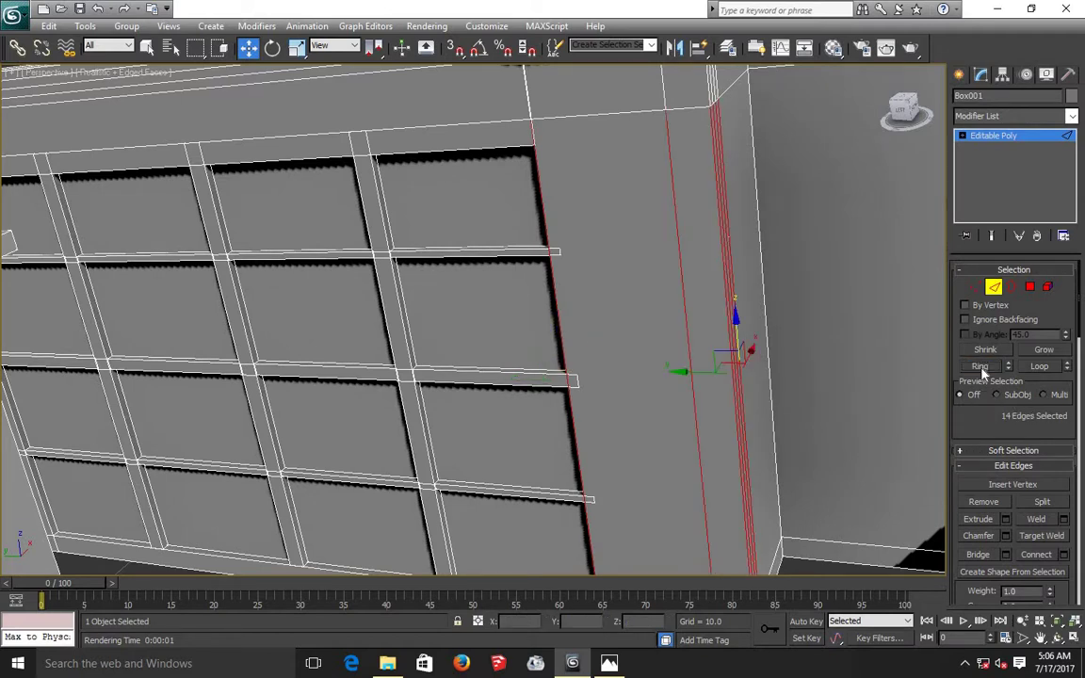
{"action": "left_click", "coordinate": [1066, 555]}
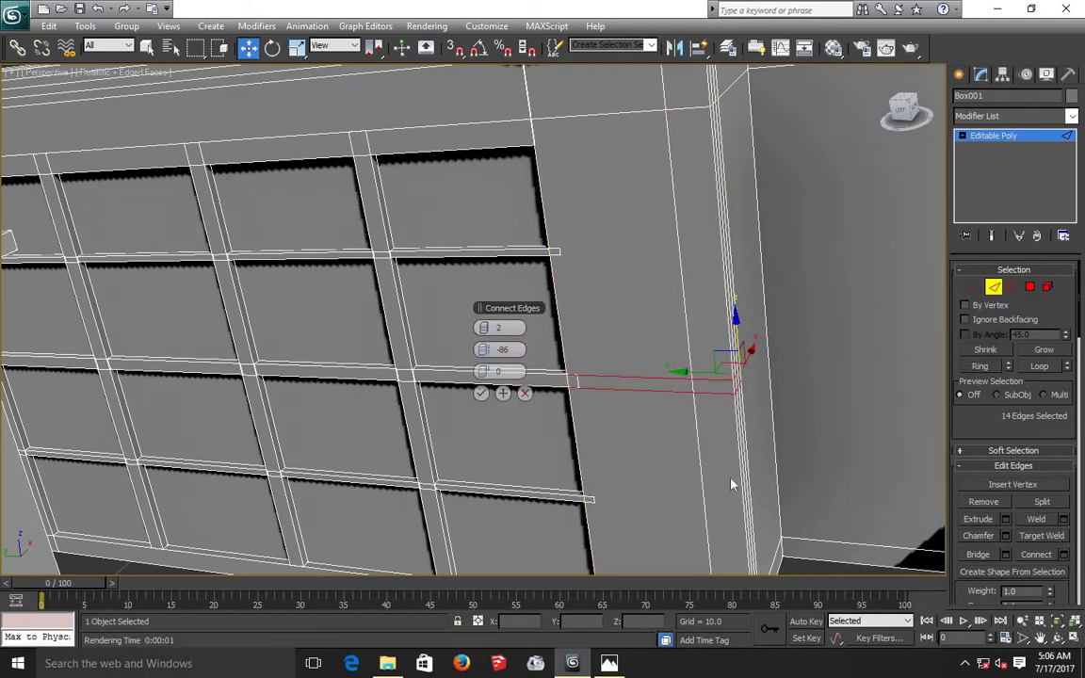
{"action": "left_click", "coordinate": [524, 395]}
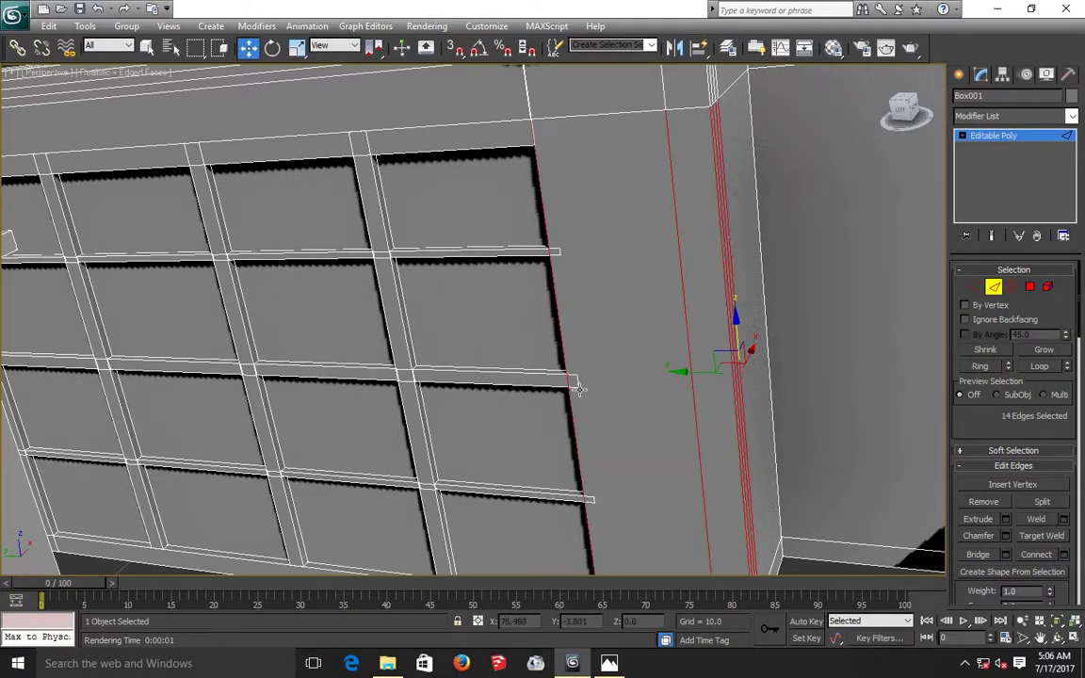
{"action": "left_click", "coordinate": [561, 135]}
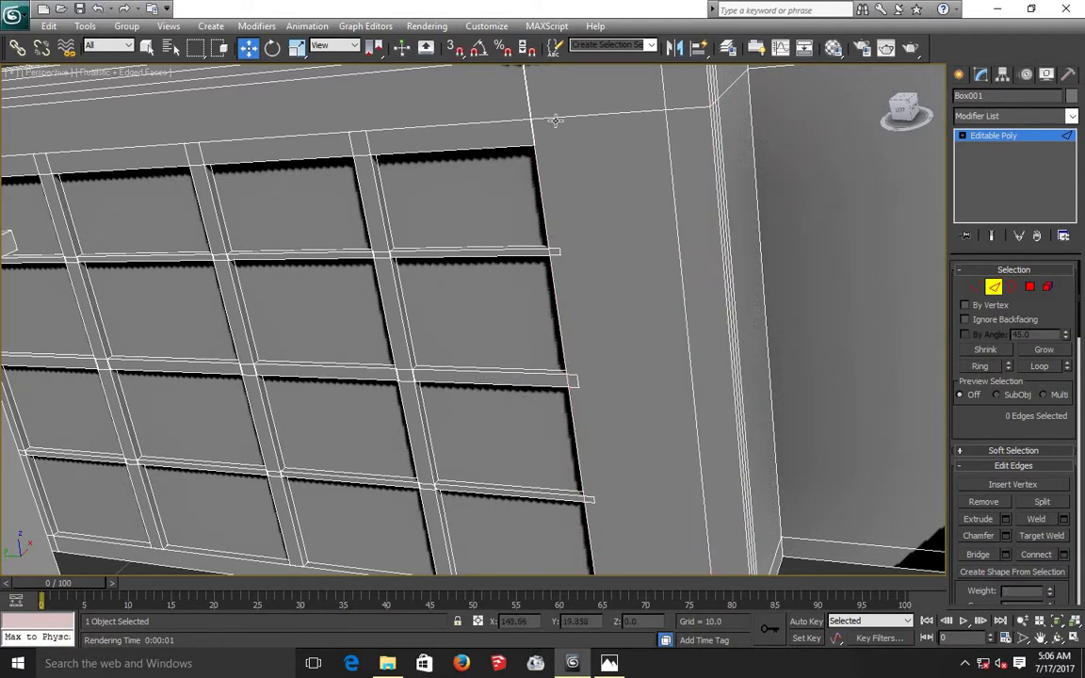
Step: Connect the pillar's 30-edge ring with a single edge loop at slide 82
{"action": "left_click", "coordinate": [549, 118]}
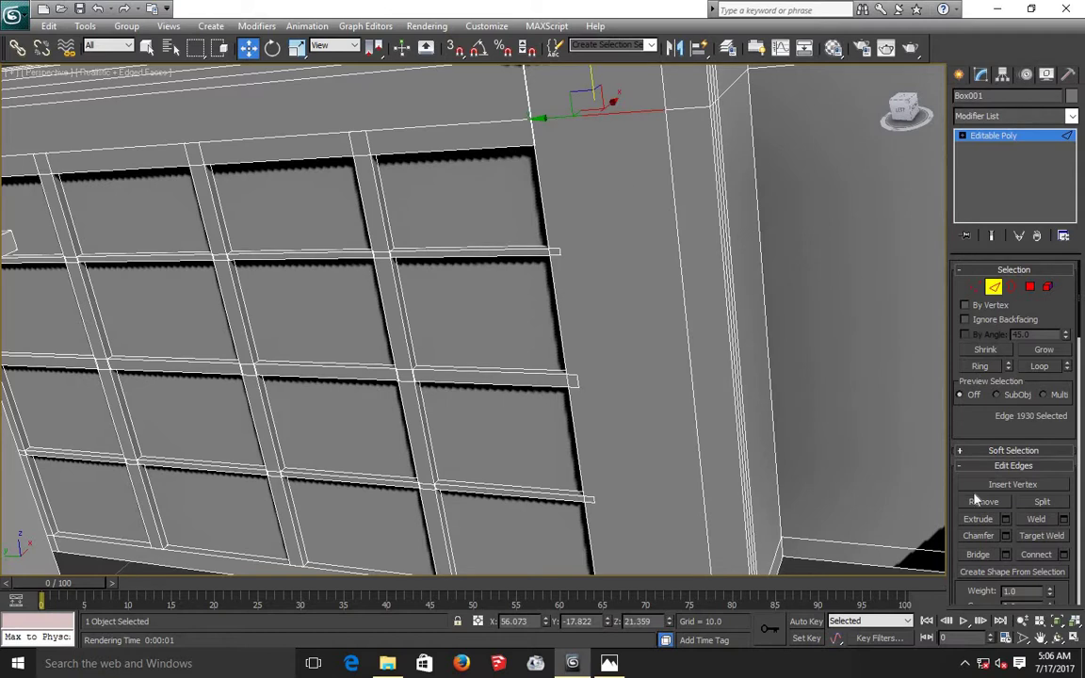
{"action": "left_click", "coordinate": [979, 371]}
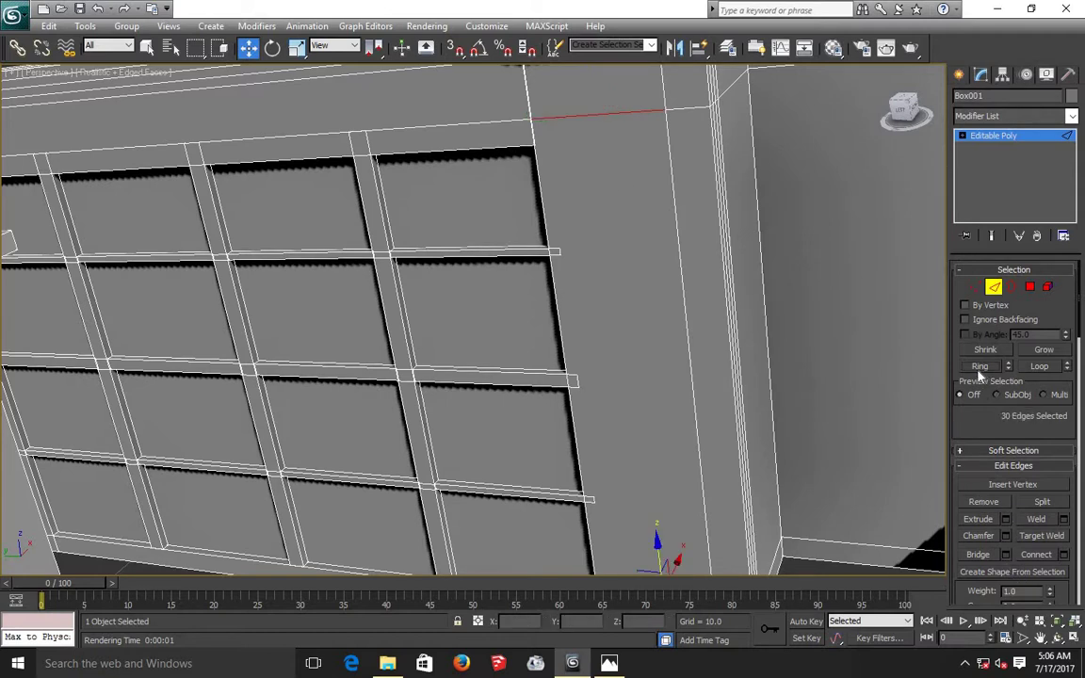
{"action": "left_click", "coordinate": [1065, 555]}
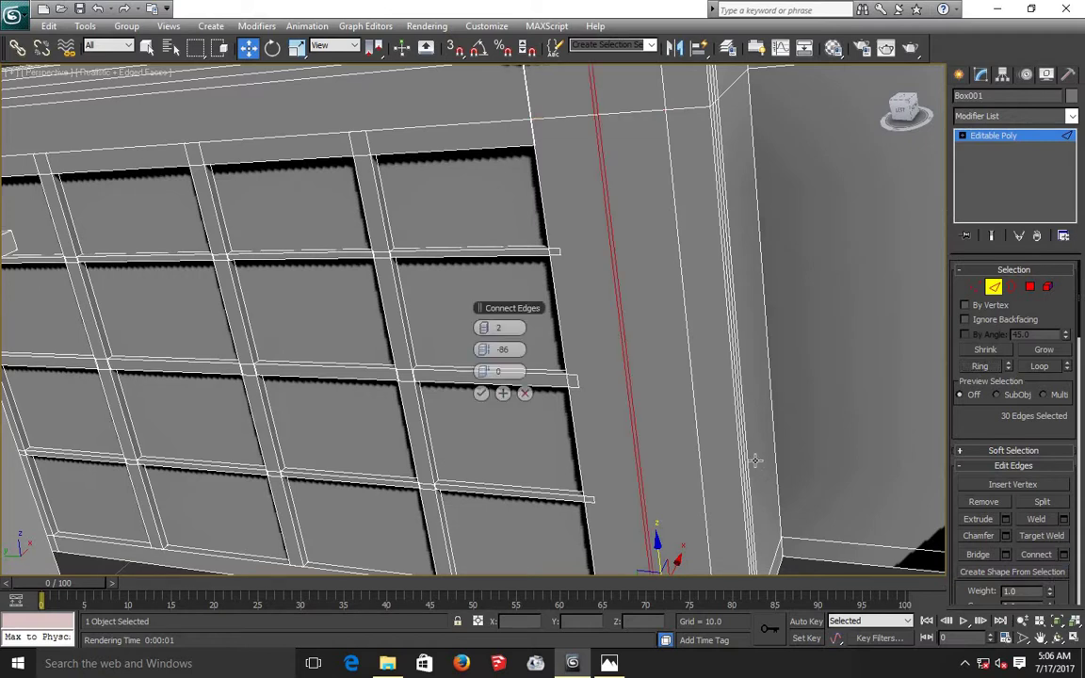
{"action": "left_click", "coordinate": [497, 328]}
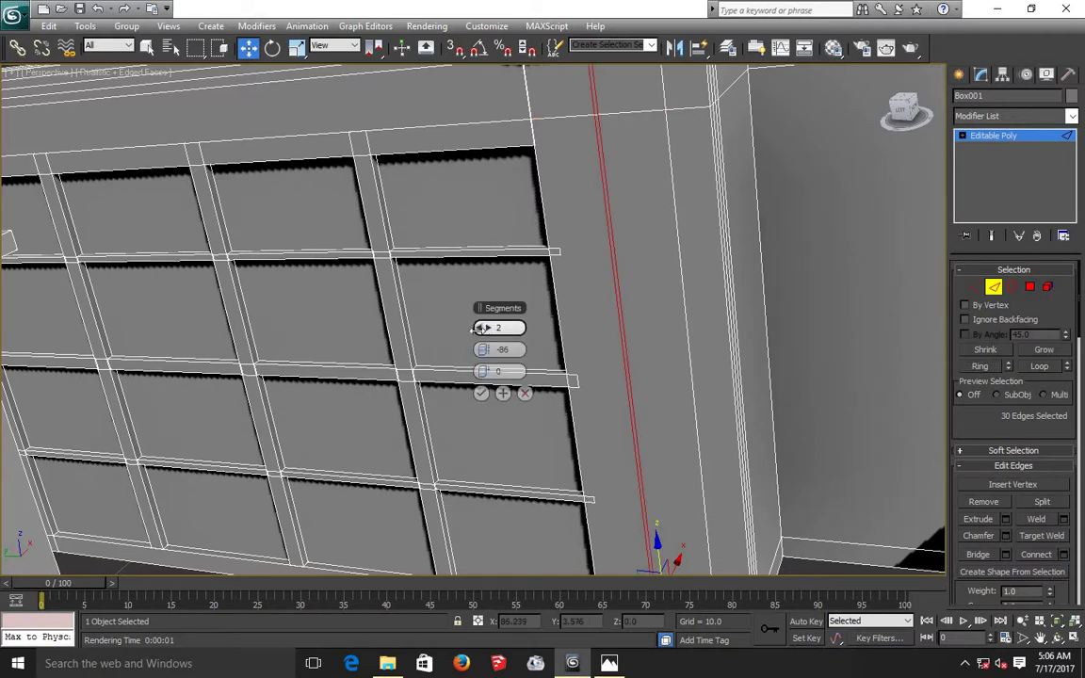
{"action": "type", "text": "1"}
{"action": "key", "text": "Return"}
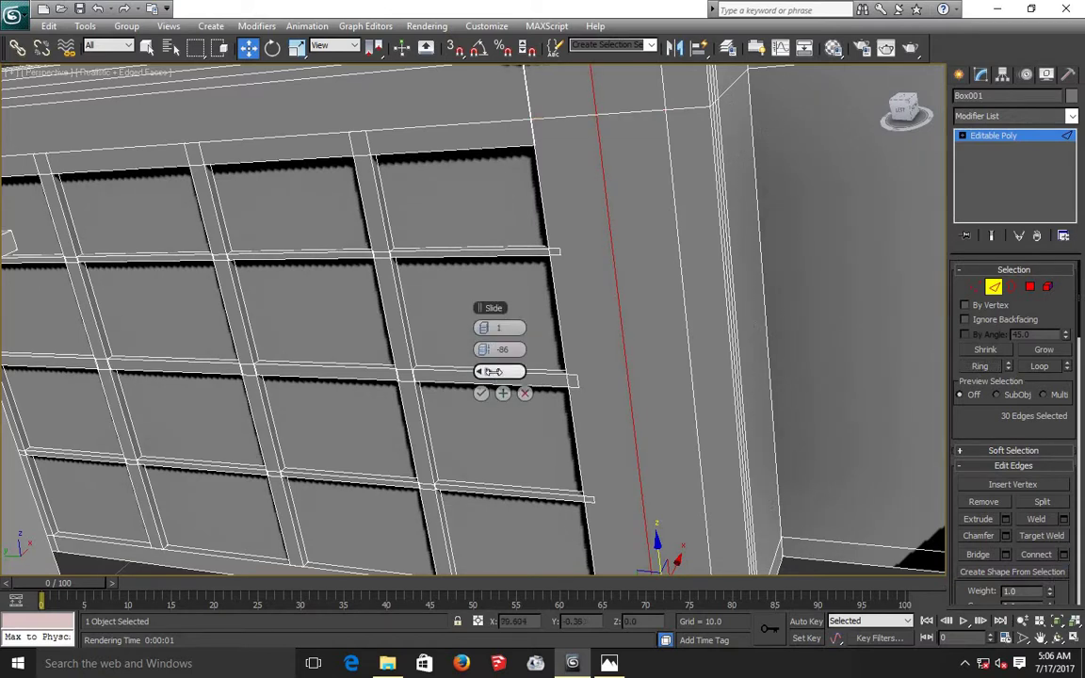
{"action": "left_click_drag", "start_coordinate": [500, 371], "coordinate": [739, 358]}
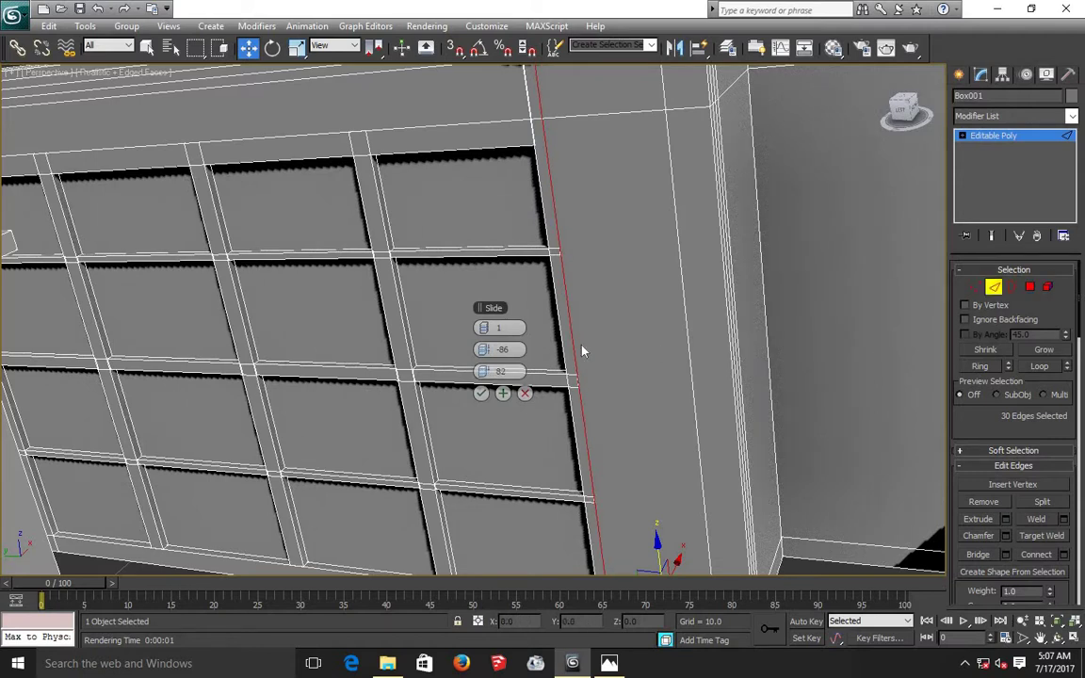
{"action": "left_click", "coordinate": [482, 394]}
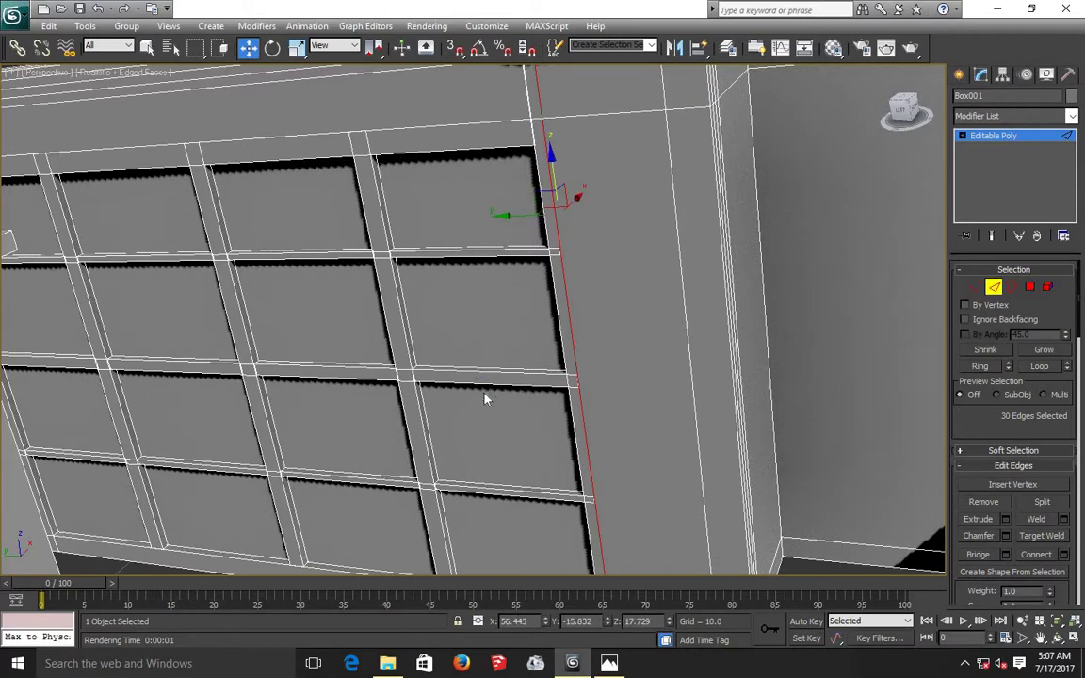
{"action": "scroll", "coordinate": [485, 398], "scroll_direction": "down", "scroll_amount": 2}
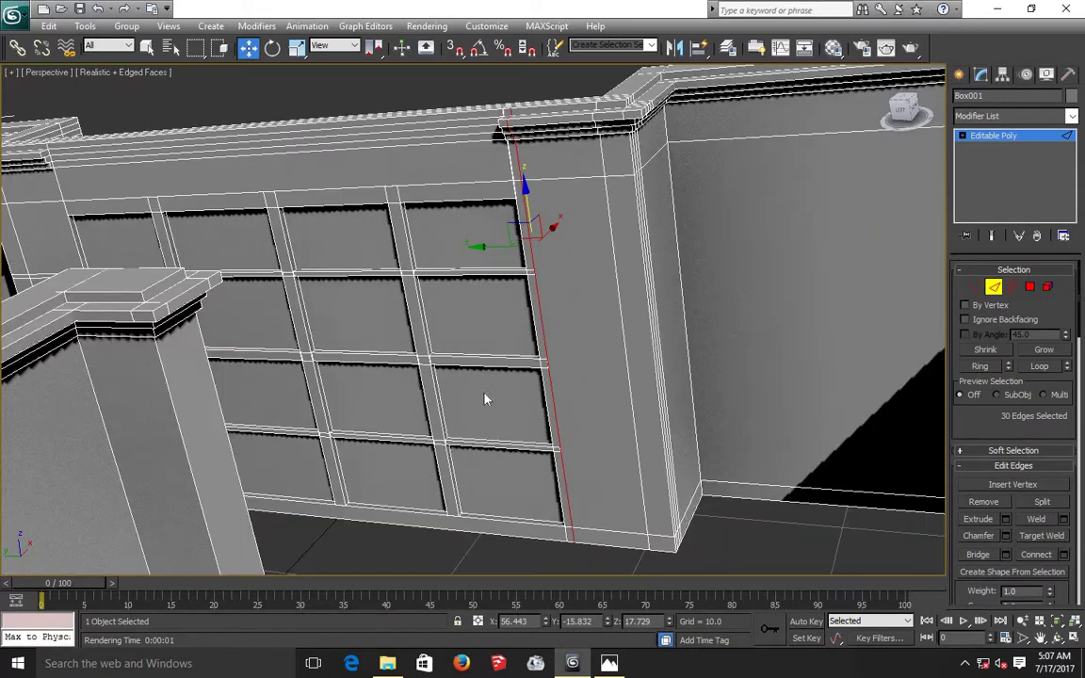
Step: Connect the left pillar's 42-edge ring with one vertical edge loop at slide -82
{"action": "left_click", "coordinate": [655, 567]}
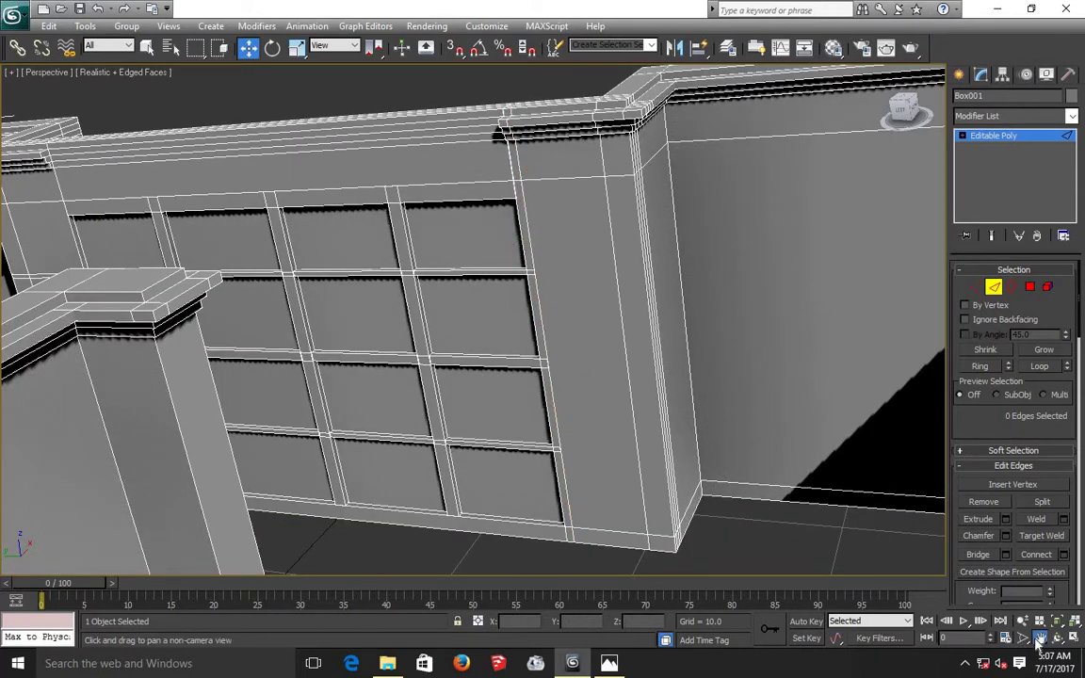
{"action": "left_click", "coordinate": [1040, 638]}
{"action": "mouse_move", "coordinate": [544, 337]}
{"action": "left_mouse_down"}
{"action": "mouse_move", "coordinate": [637, 376]}
{"action": "mouse_move", "coordinate": [760, 370]}
{"action": "left_mouse_up"}
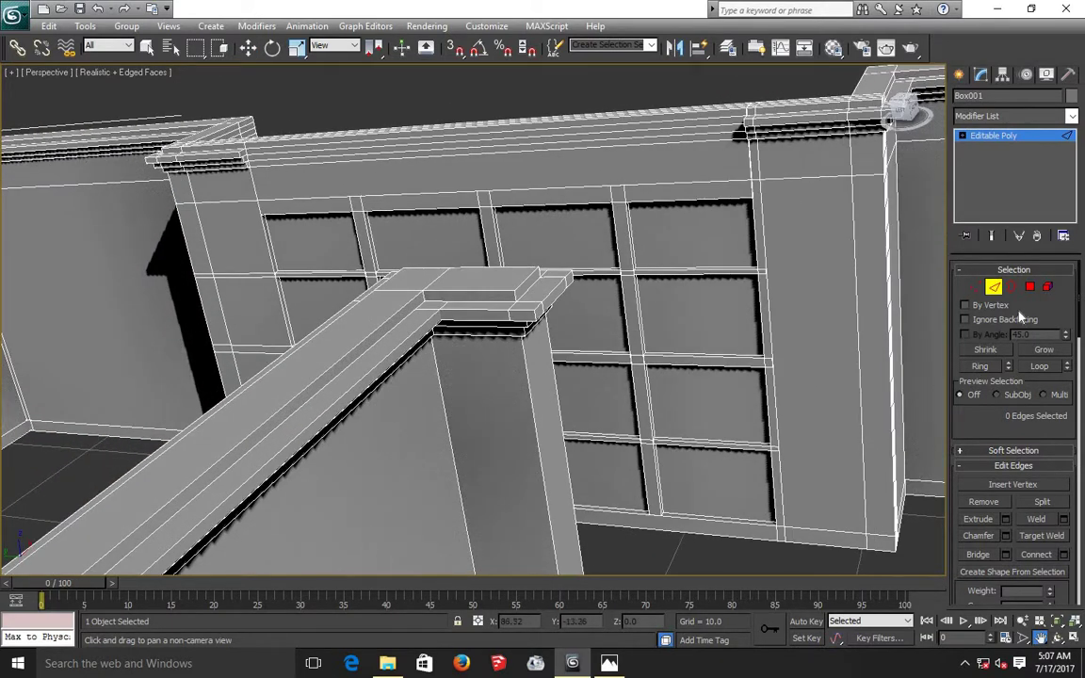
{"action": "left_click", "coordinate": [247, 48]}
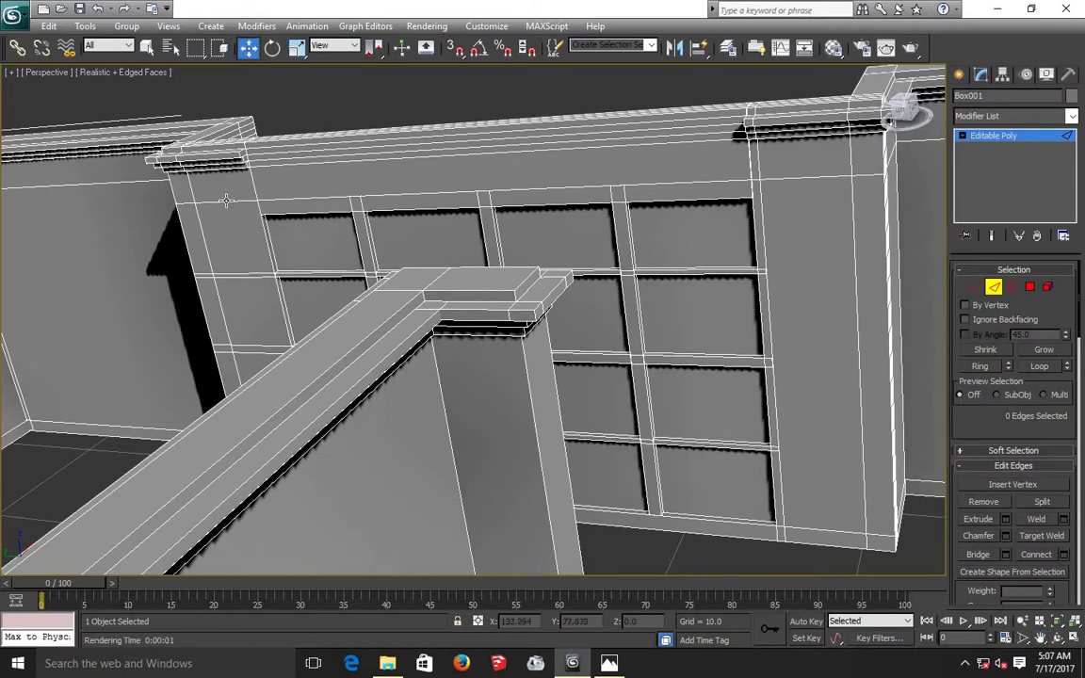
{"action": "left_click", "coordinate": [226, 200]}
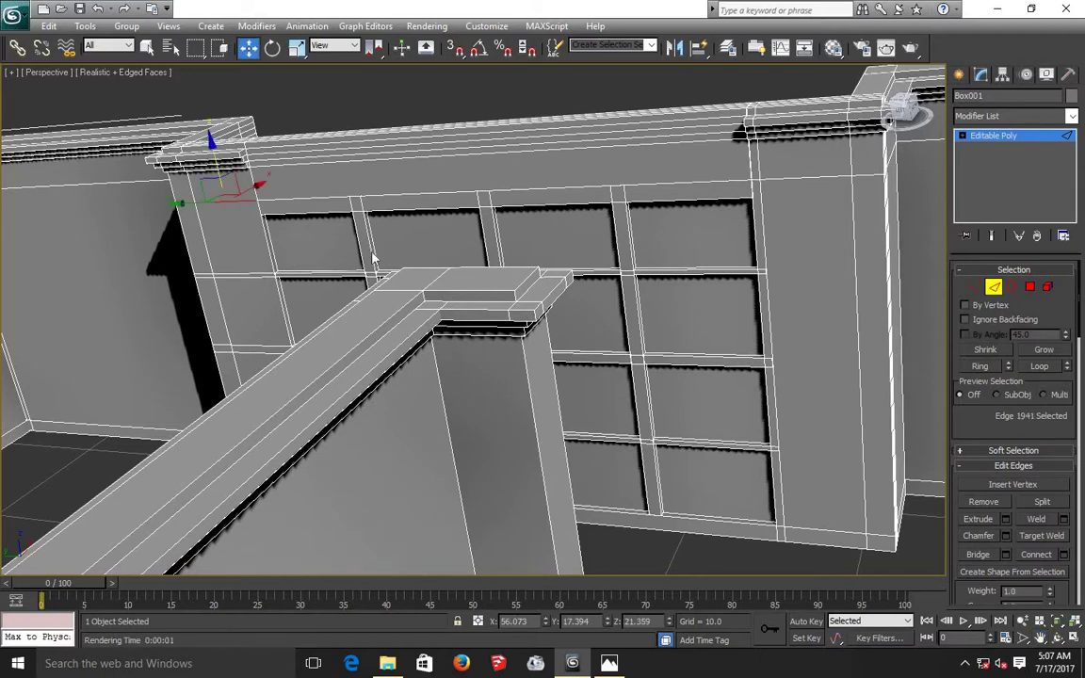
{"action": "left_click", "coordinate": [990, 368]}
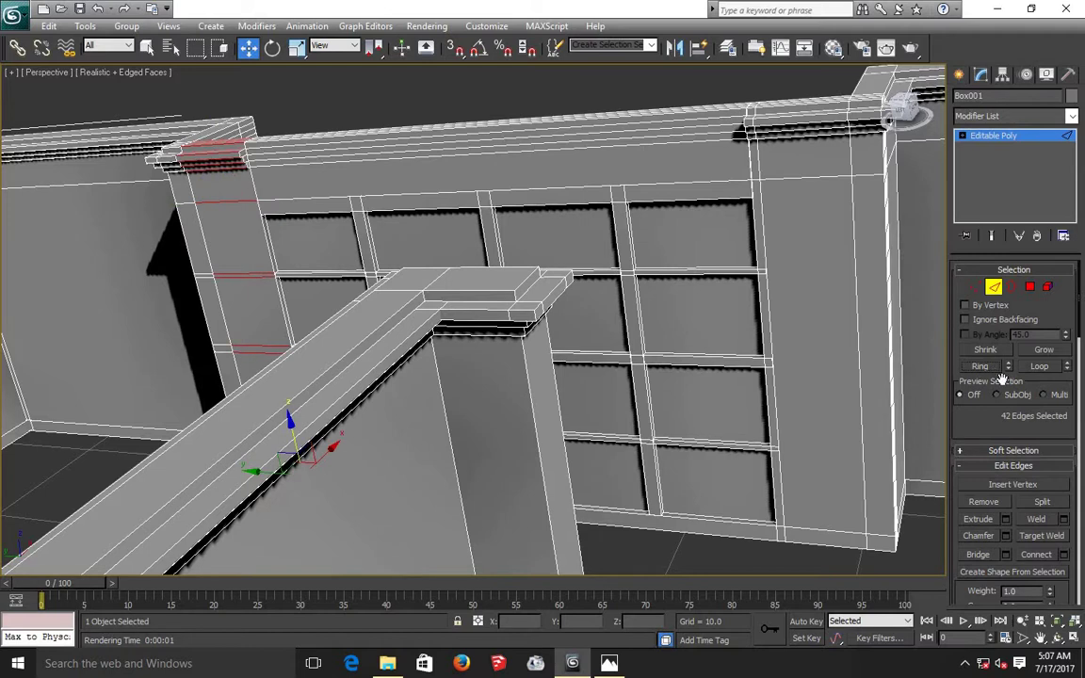
{"action": "left_click", "coordinate": [1064, 555]}
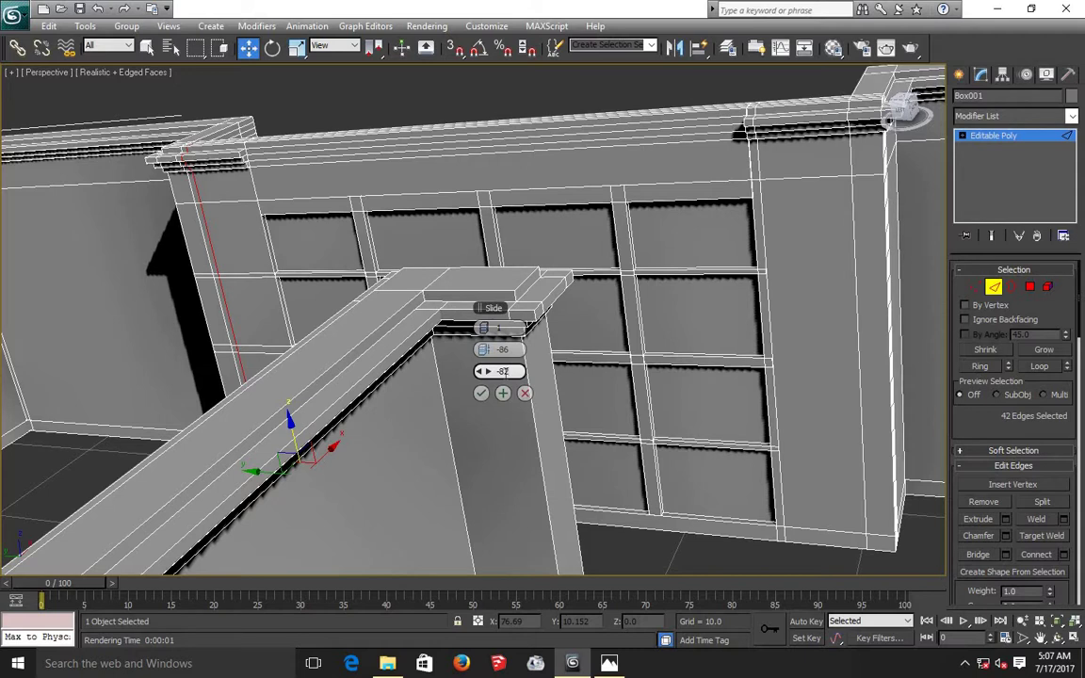
{"action": "left_click_drag", "start_coordinate": [483, 371], "coordinate": [483, 366]}
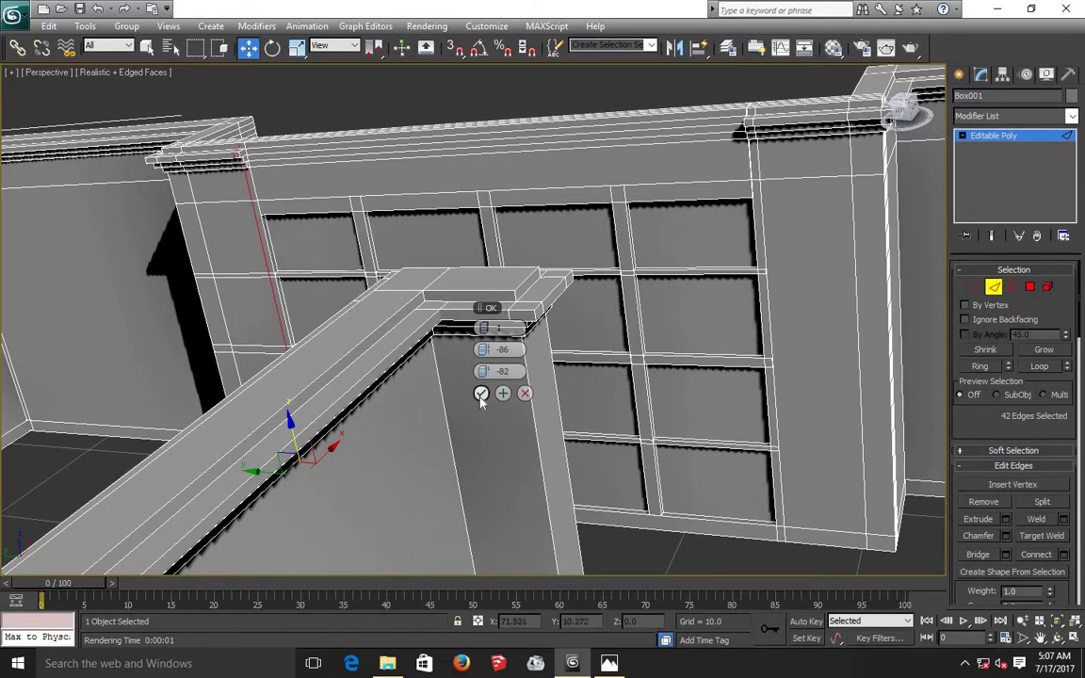
{"action": "left_click", "coordinate": [480, 393]}
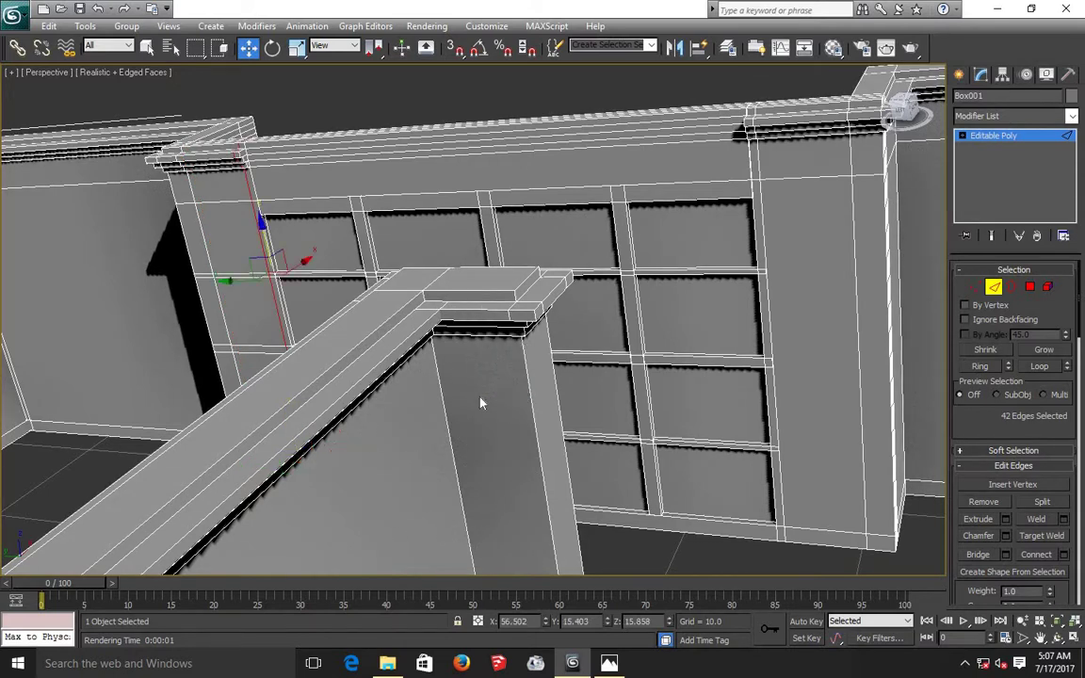
{"action": "left_click", "coordinate": [684, 554]}
{"action": "scroll", "coordinate": [679, 510], "scroll_direction": "up", "scroll_amount": 3}
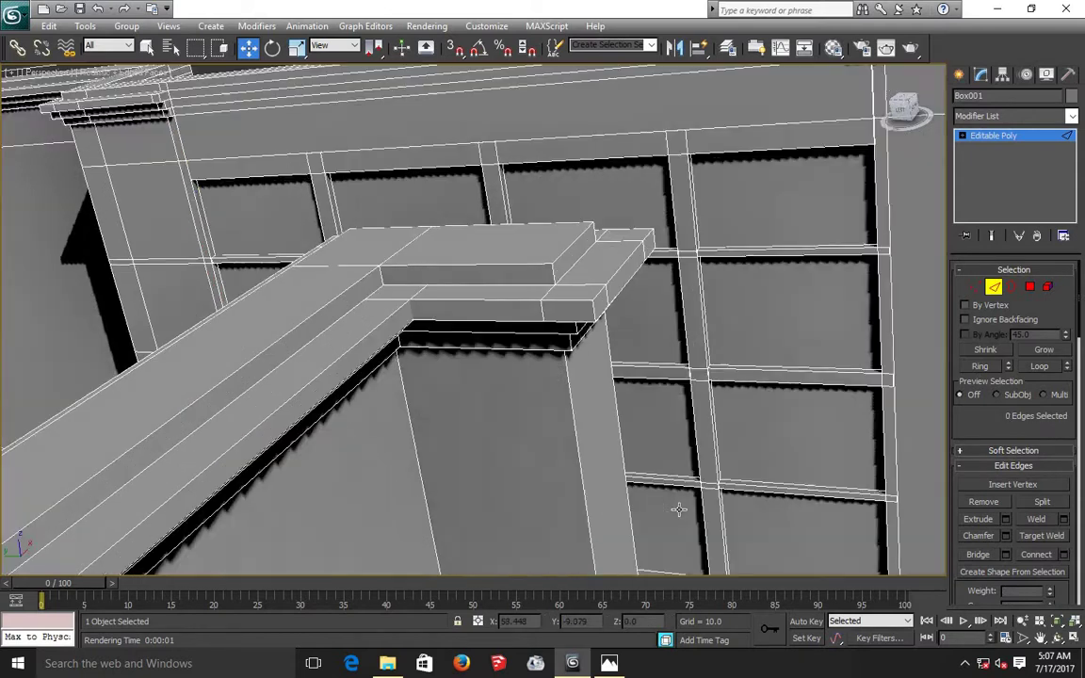
{"action": "left_click", "coordinate": [609, 663]}
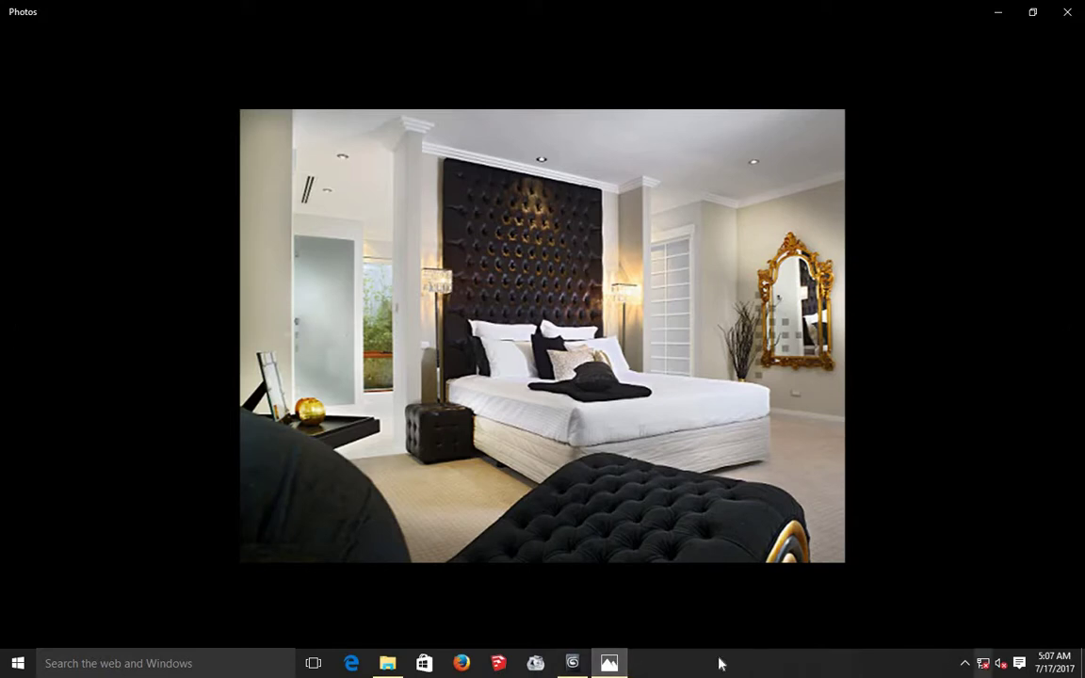
{"action": "left_click", "coordinate": [572, 663]}
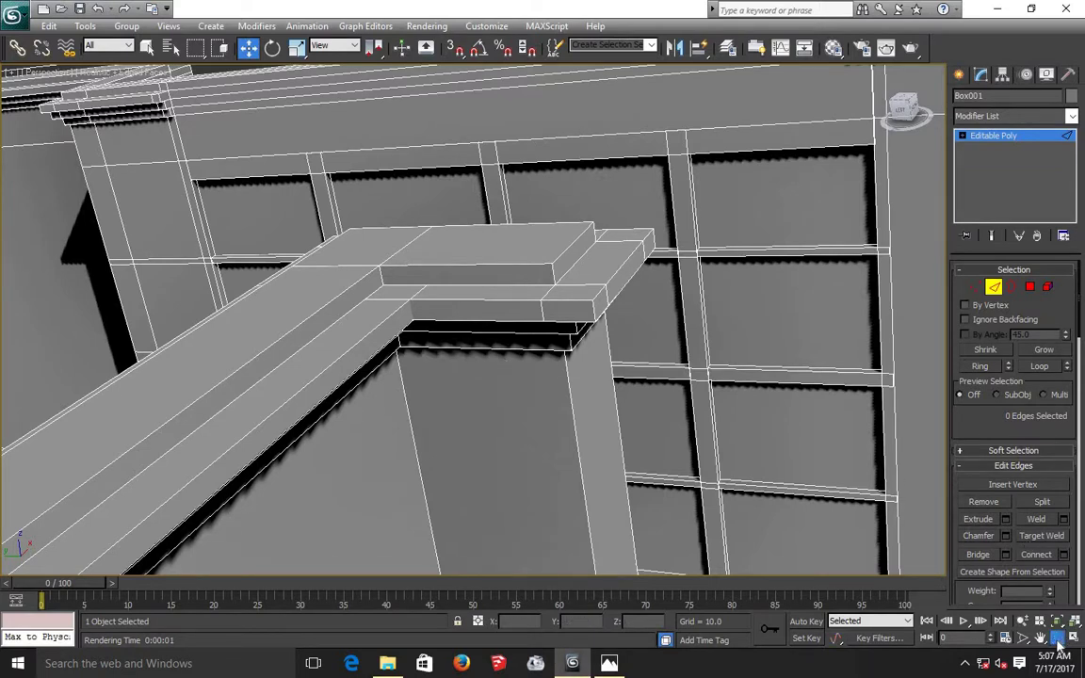
Step: Orbit toward the wall base, ring a base edge, preview Connect, then cancel it
{"action": "key", "text": "ctrl+r"}
{"action": "left_click_drag", "start_coordinate": [543, 348], "coordinate": [550, 359]}
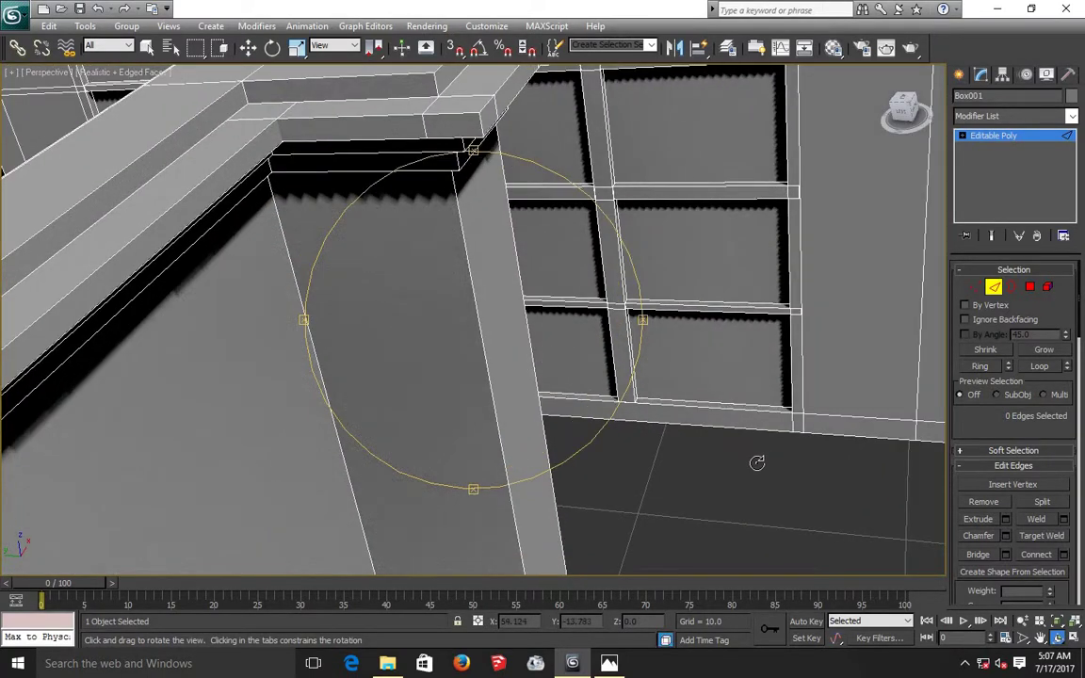
{"action": "left_click", "coordinate": [247, 47]}
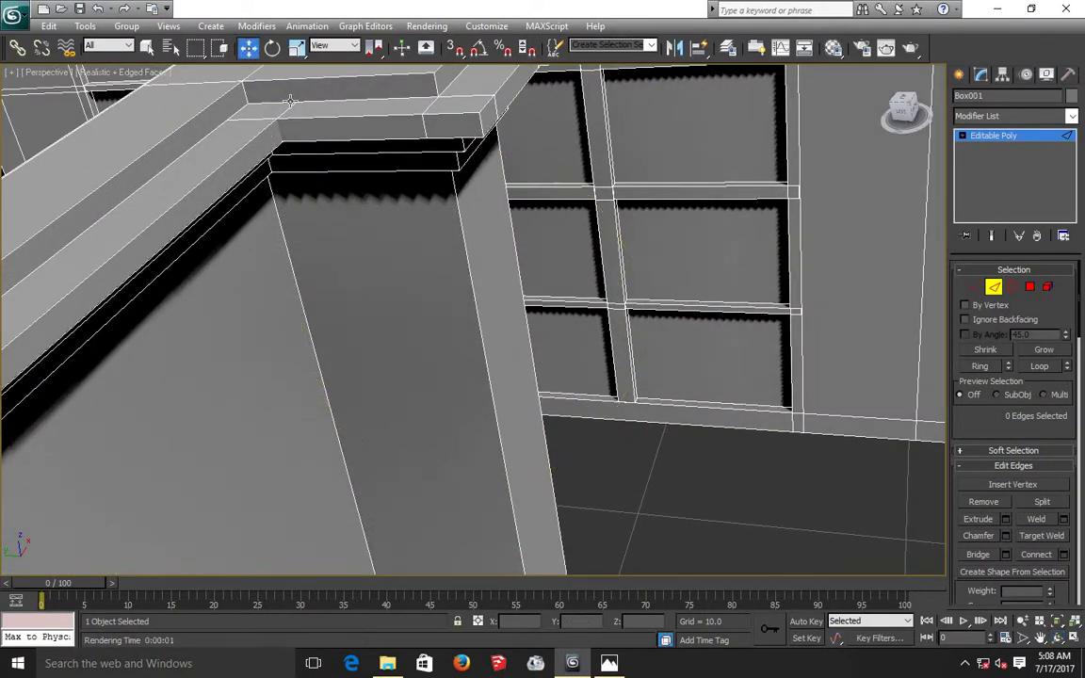
{"action": "left_click", "coordinate": [770, 431]}
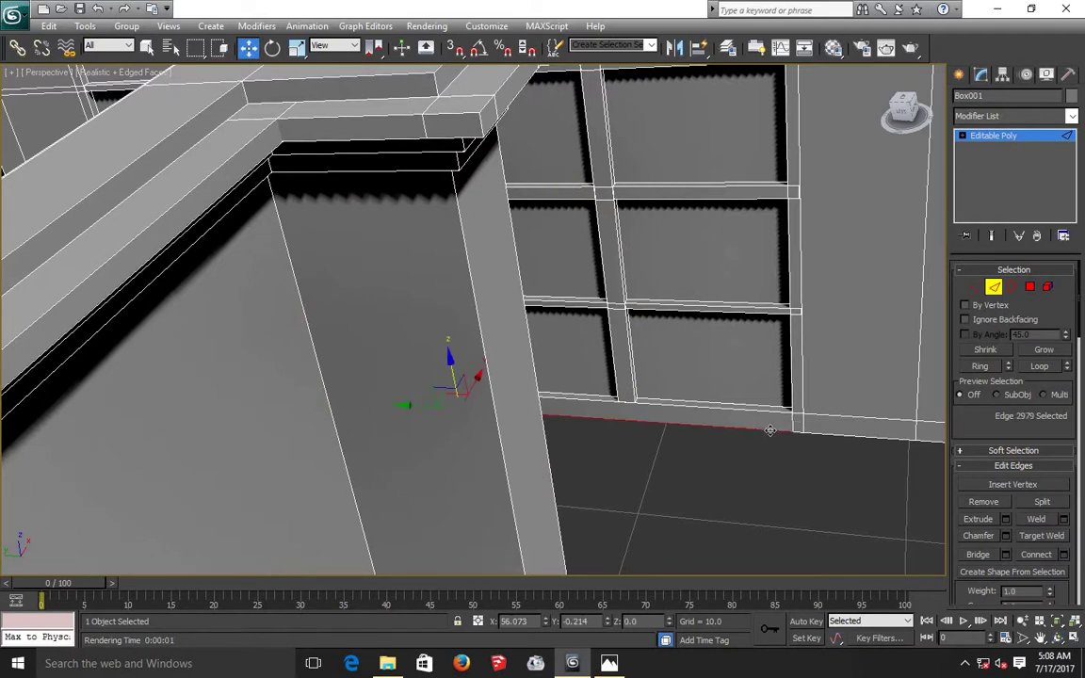
{"action": "left_click", "coordinate": [992, 375]}
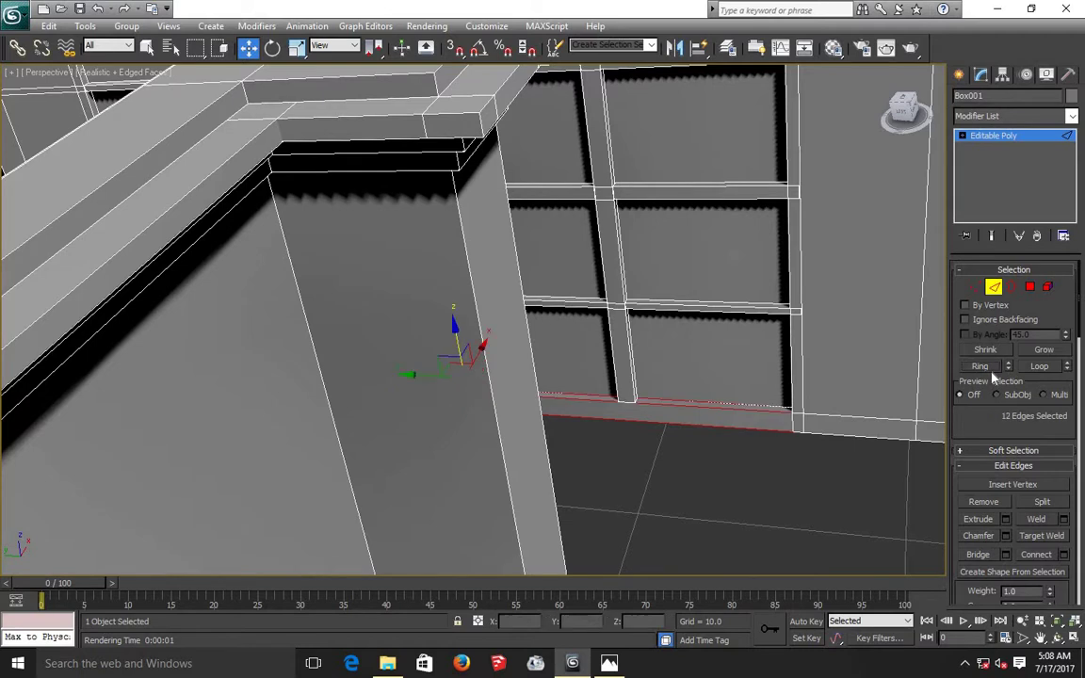
{"action": "left_click", "coordinate": [1064, 555]}
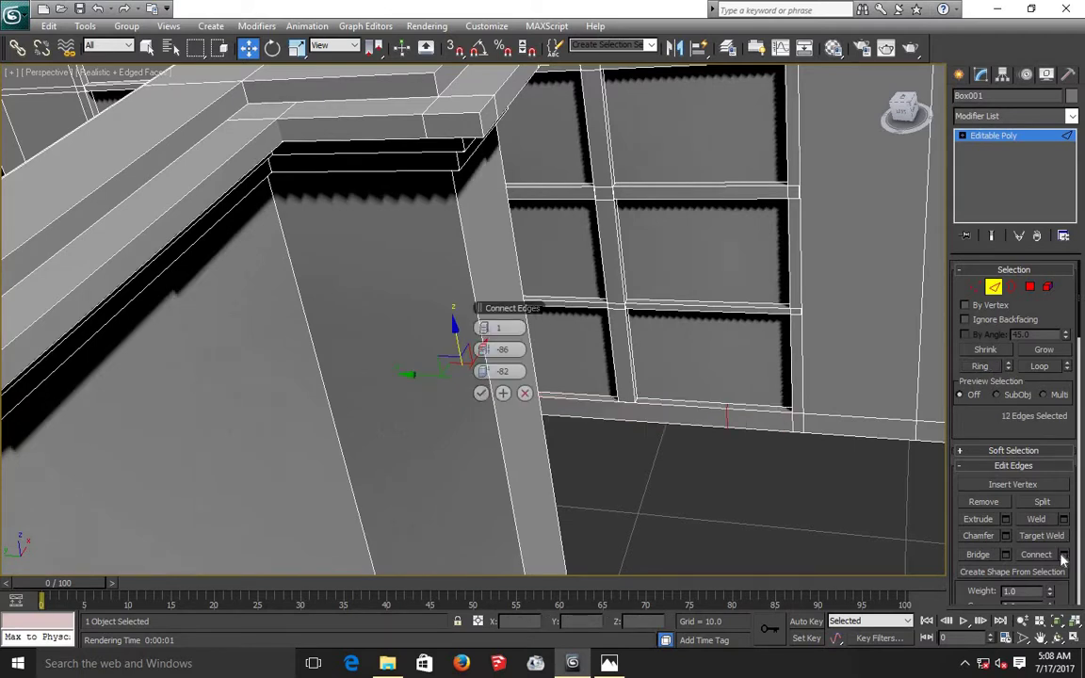
{"action": "left_click", "coordinate": [525, 393]}
{"action": "left_click", "coordinate": [797, 525]}
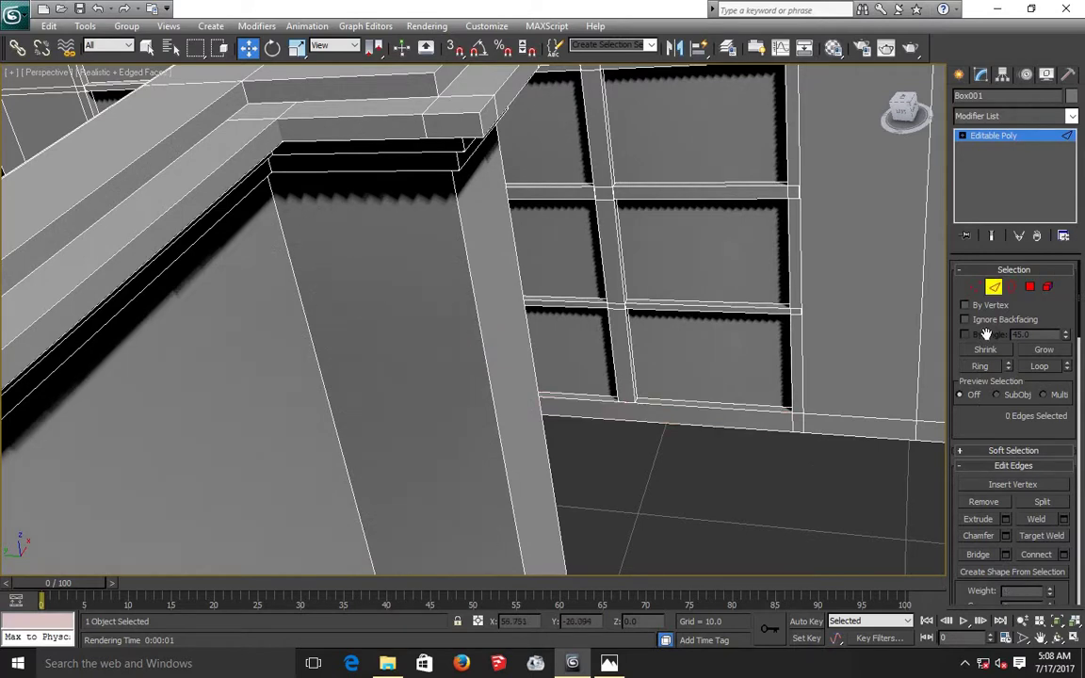
Step: Connect the 130-edge base ring with a single loop at slide -14, then switch to Polygon mode
{"action": "left_click", "coordinate": [793, 429]}
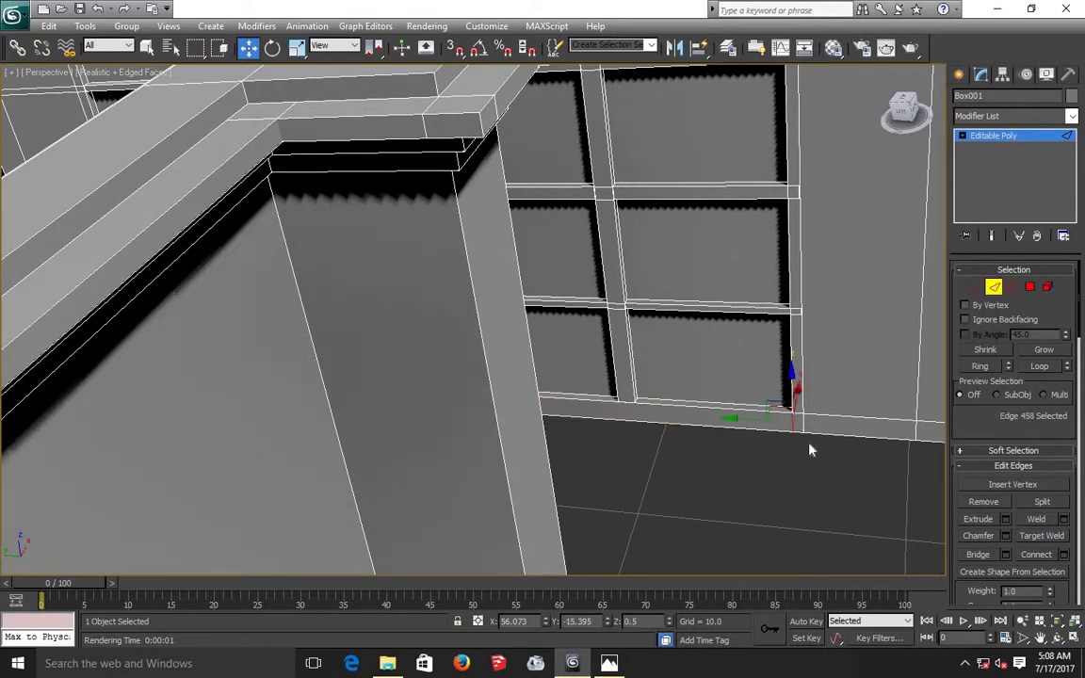
{"action": "left_click", "coordinate": [981, 366]}
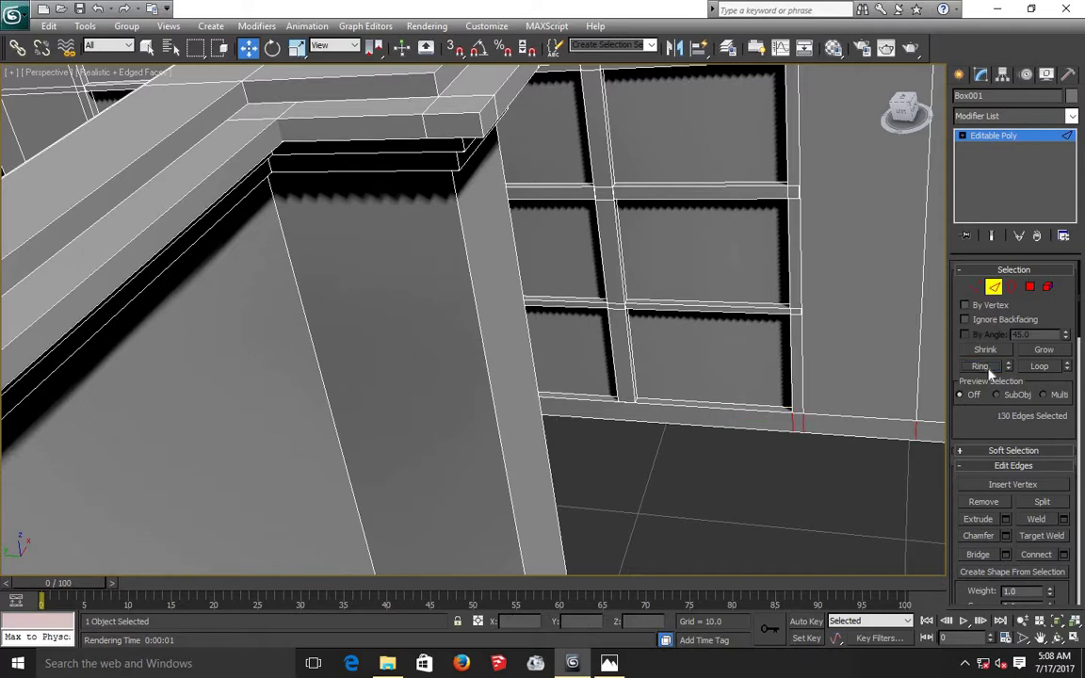
{"action": "left_click", "coordinate": [1064, 555]}
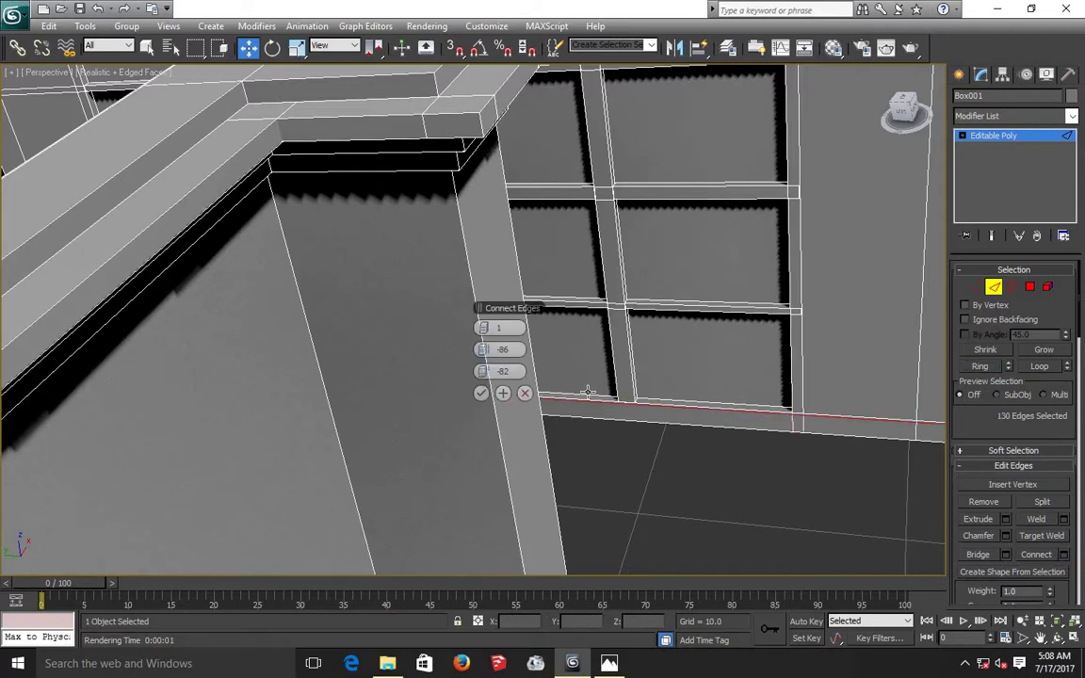
{"action": "mouse_move", "coordinate": [482, 372]}
{"action": "left_mouse_down"}
{"action": "mouse_move", "coordinate": [463, 375]}
{"action": "mouse_move", "coordinate": [674, 358]}
{"action": "left_mouse_up"}
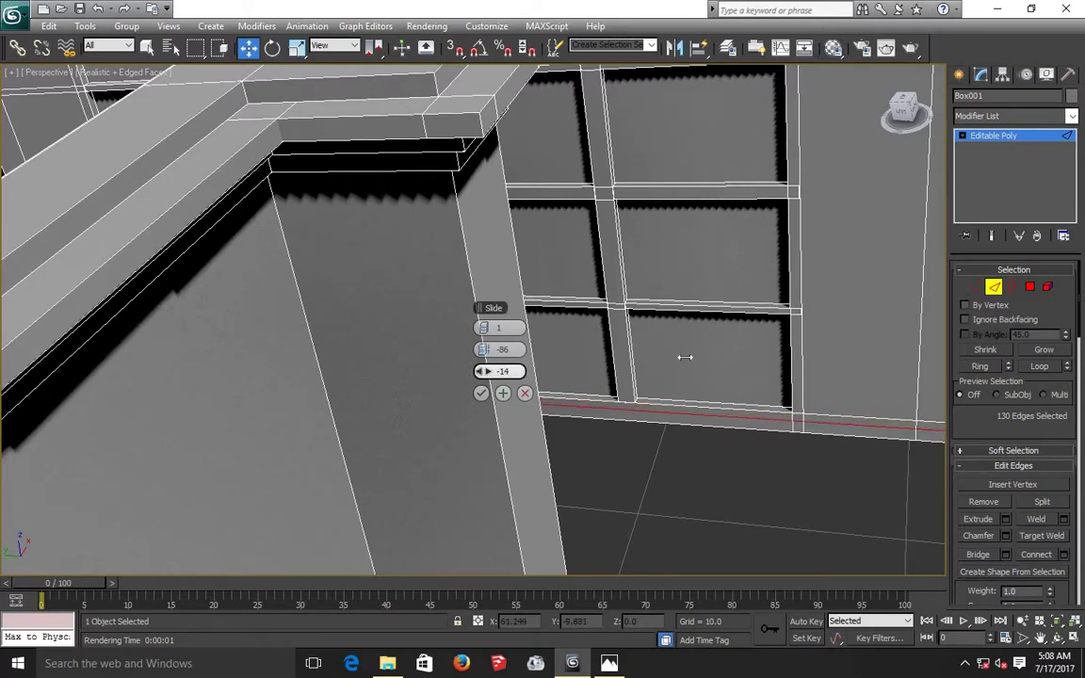
{"action": "left_click", "coordinate": [514, 395]}
{"action": "left_click", "coordinate": [637, 490]}
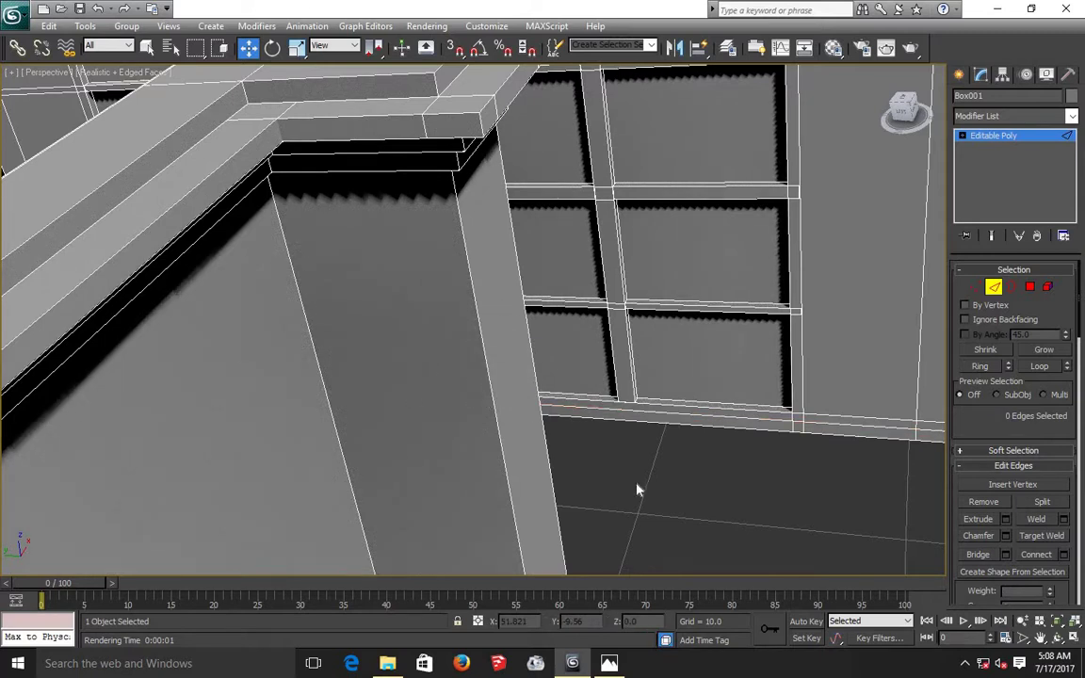
{"action": "key", "text": "ctrl+b"}
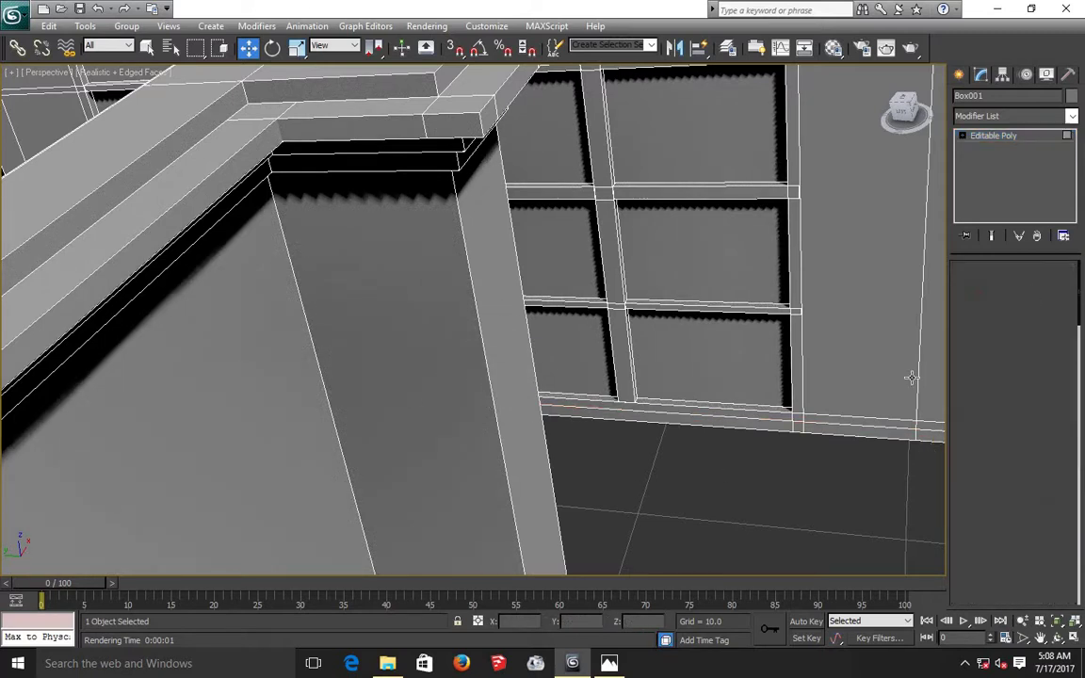
{"action": "key", "text": "4"}
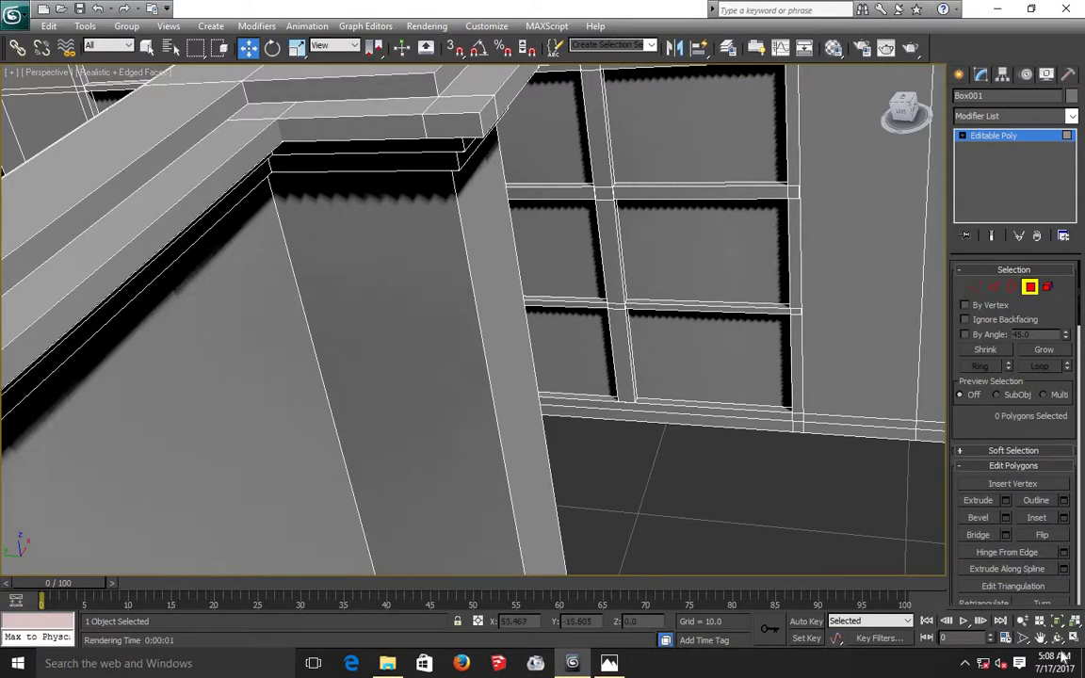
{"action": "left_click", "coordinate": [964, 664]}
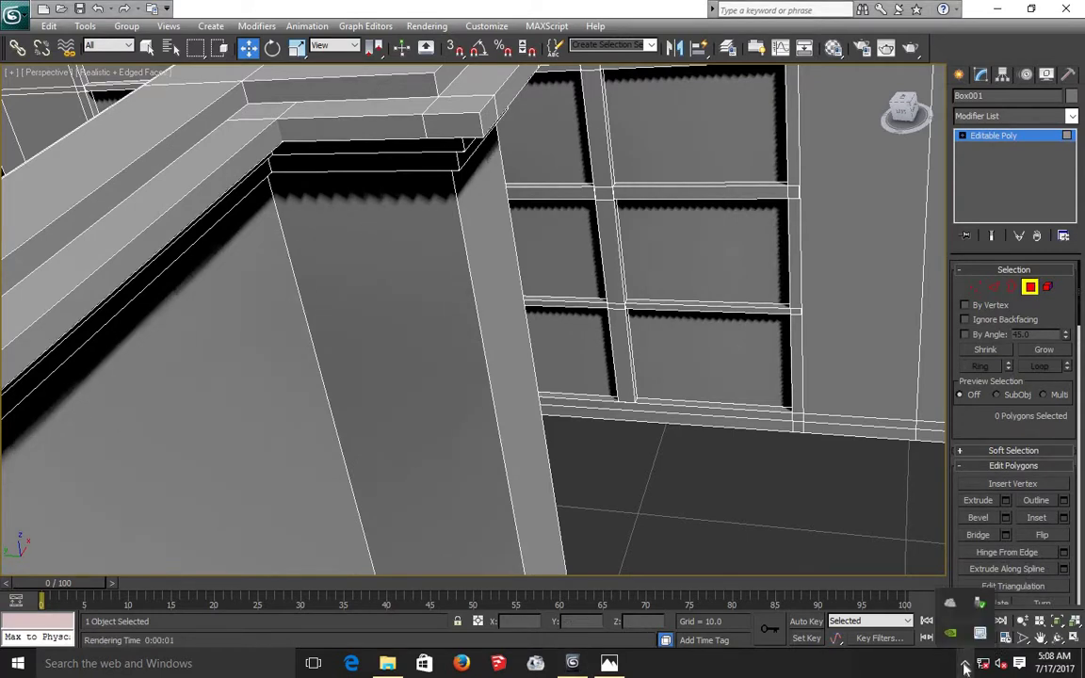